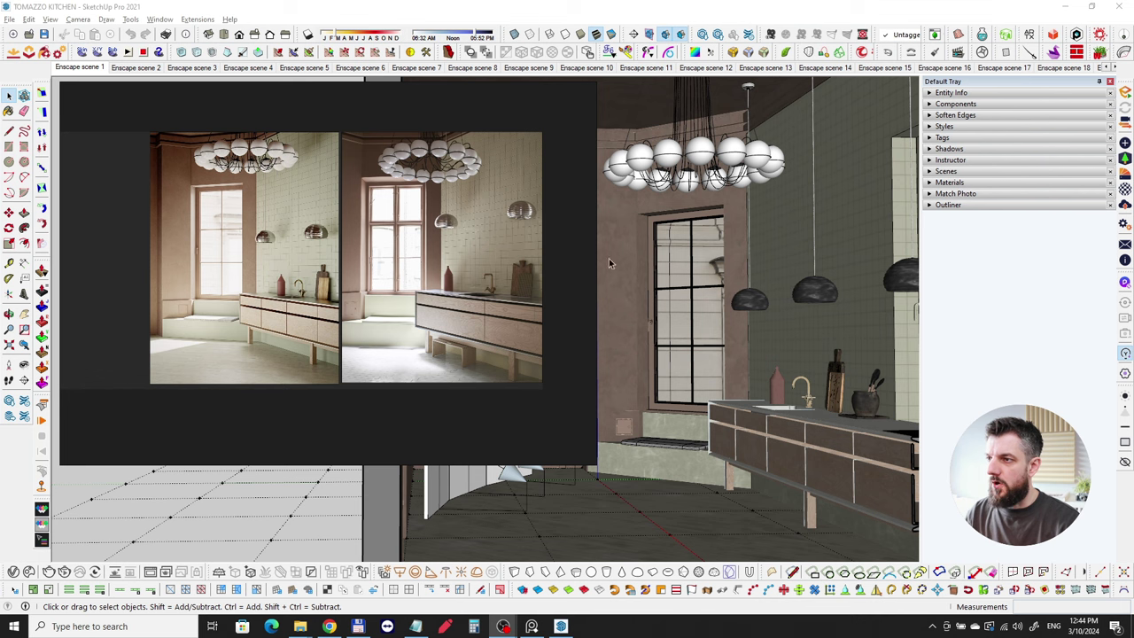
# Compare the two kitchen images side by side, looking at the chandelier, window, pendant lamps and cabinet run
pyautogui.scroll(2, 492, 241)
pyautogui.scroll(-1, 455, 235)
pyautogui.scroll(1, 455, 236)
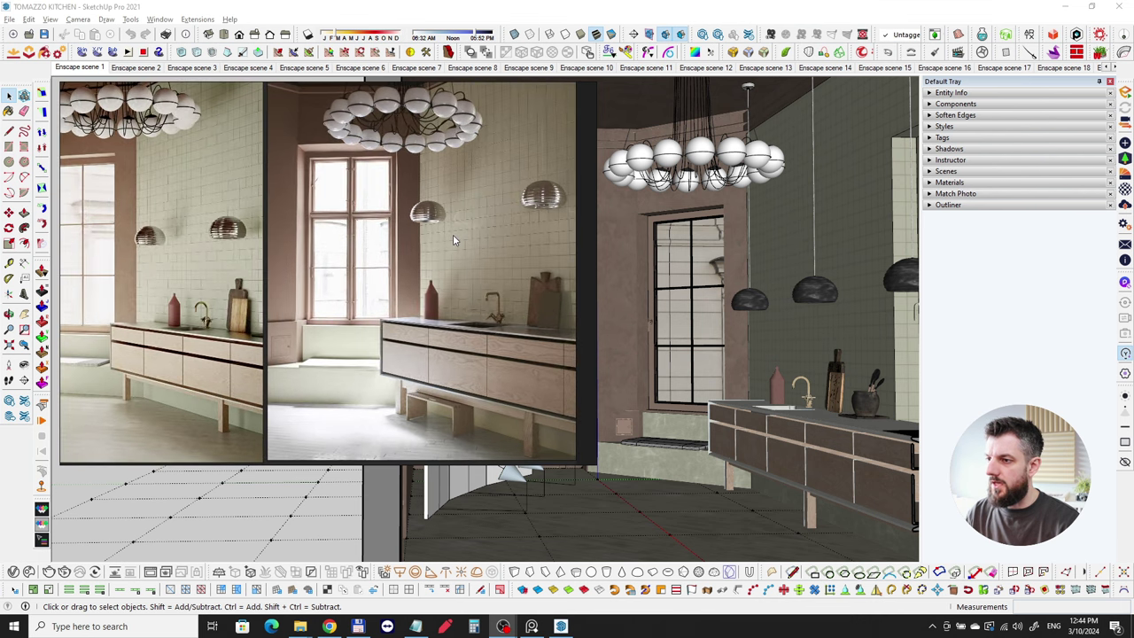
pyautogui.scroll(-3, 453, 238)
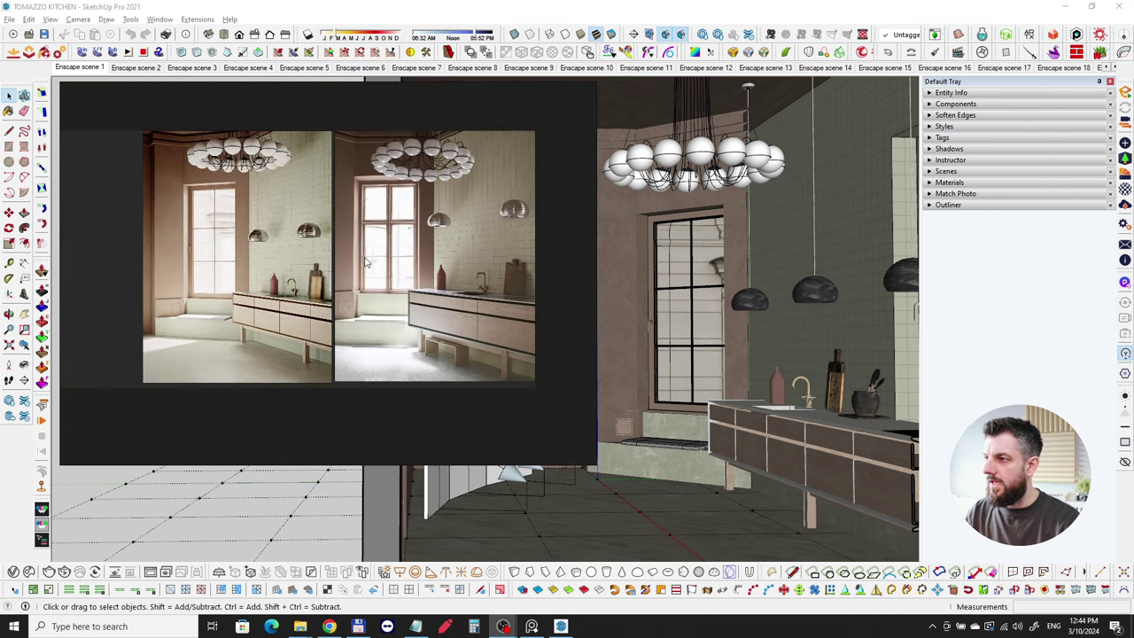
pyautogui.scroll(4, 257, 227)
pyautogui.scroll(-4, 335, 254)
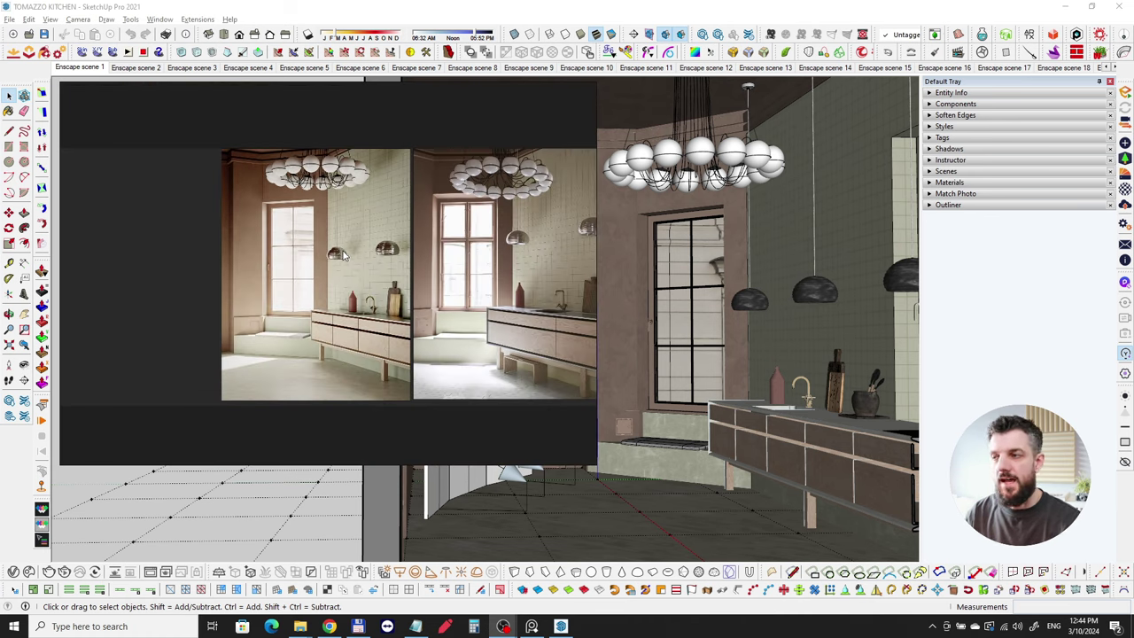
pyautogui.scroll(-2, 345, 255)
pyautogui.scroll(2, 532, 251)
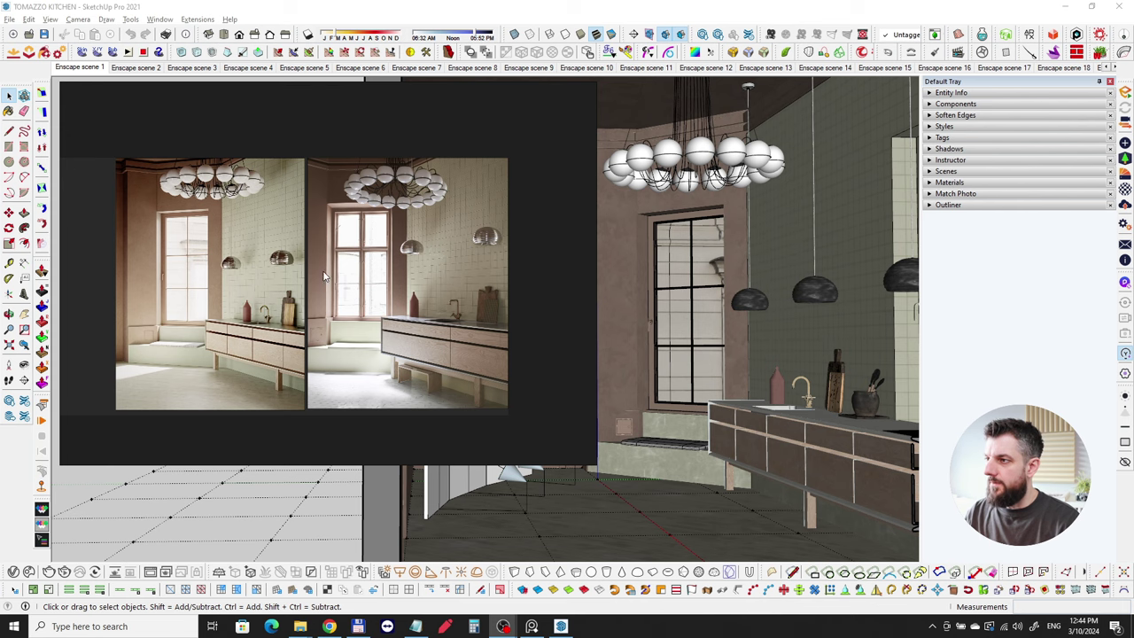
pyautogui.scroll(1, 324, 277)
# Examine the kitchen model as a whole, including the room shell, its interior and the neighbouring building facade
pyautogui.moveTo(760, 306)
pyautogui.mouseDown(button='middle')
pyautogui.moveTo(784, 335)
pyautogui.moveTo(792, 328)
pyautogui.moveTo(722, 304)
pyautogui.moveTo(824, 316)
pyautogui.moveTo(747, 298)
pyautogui.moveTo(747, 329)
pyautogui.moveTo(749, 306)
pyautogui.mouseUp(button='middle')
pyautogui.scroll(3, 747, 334)
pyautogui.scroll(2, 230, 273)
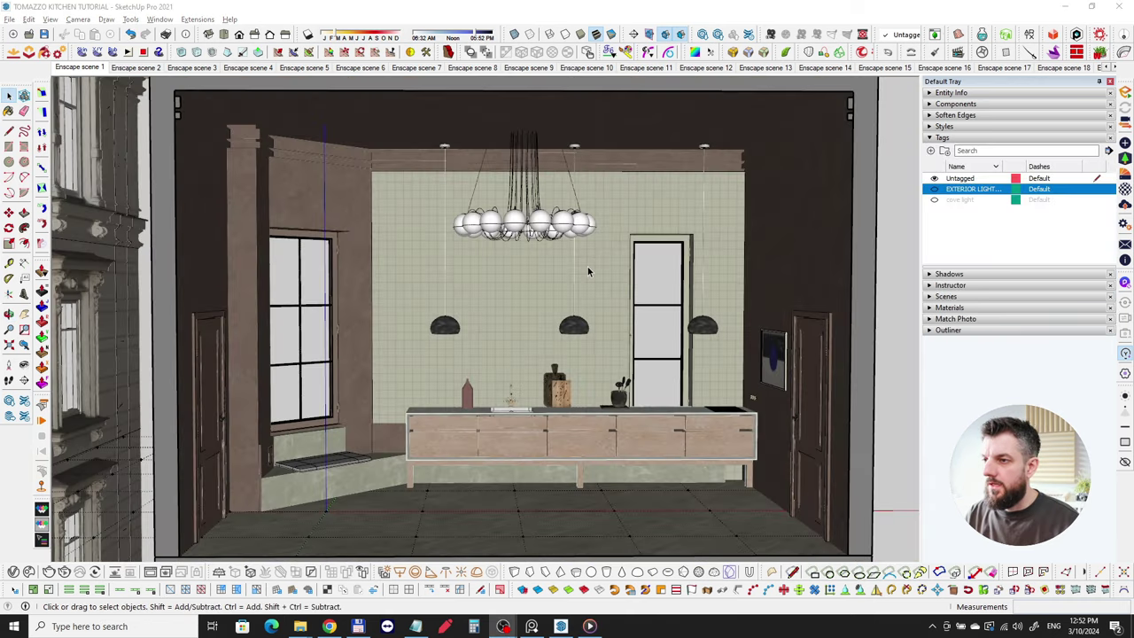
pyautogui.moveTo(618, 297); pyautogui.dragTo(588, 301, button='middle')
pyautogui.scroll(-3, 587, 301)
pyautogui.keyDown('shift'); pyautogui.moveTo(442, 293); pyautogui.dragTo(773, 445, button='middle'); pyautogui.keyUp('shift')
pyautogui.scroll(-3, 454, 298)
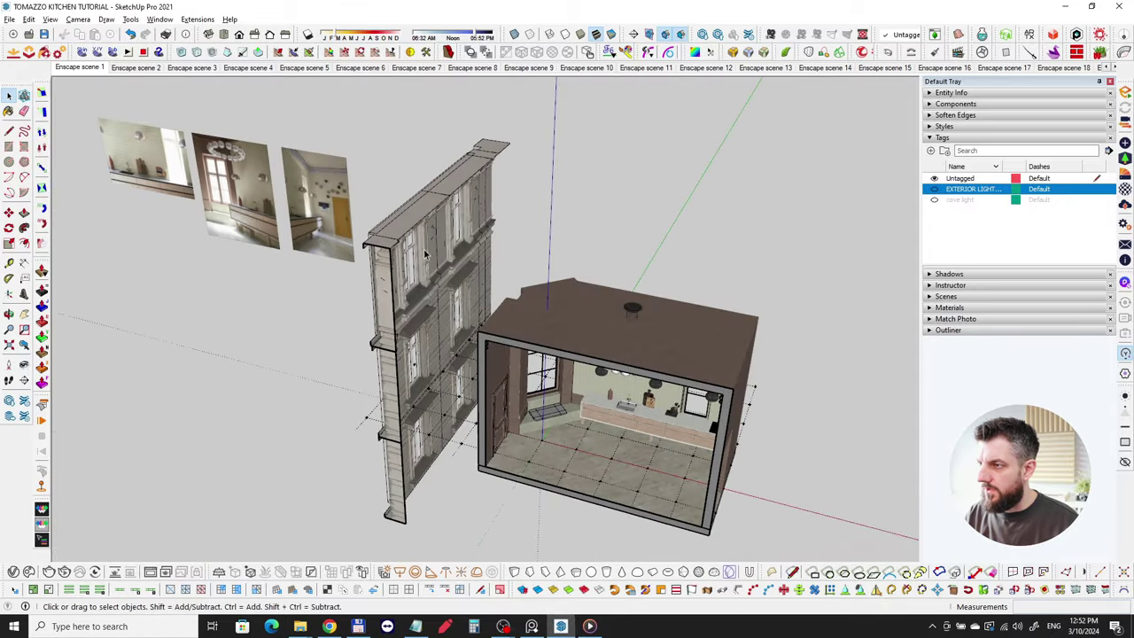
pyautogui.moveTo(399, 255); pyautogui.dragTo(292, 275, button='middle')
pyautogui.moveTo(605, 286); pyautogui.dragTo(605, 261, button='middle')
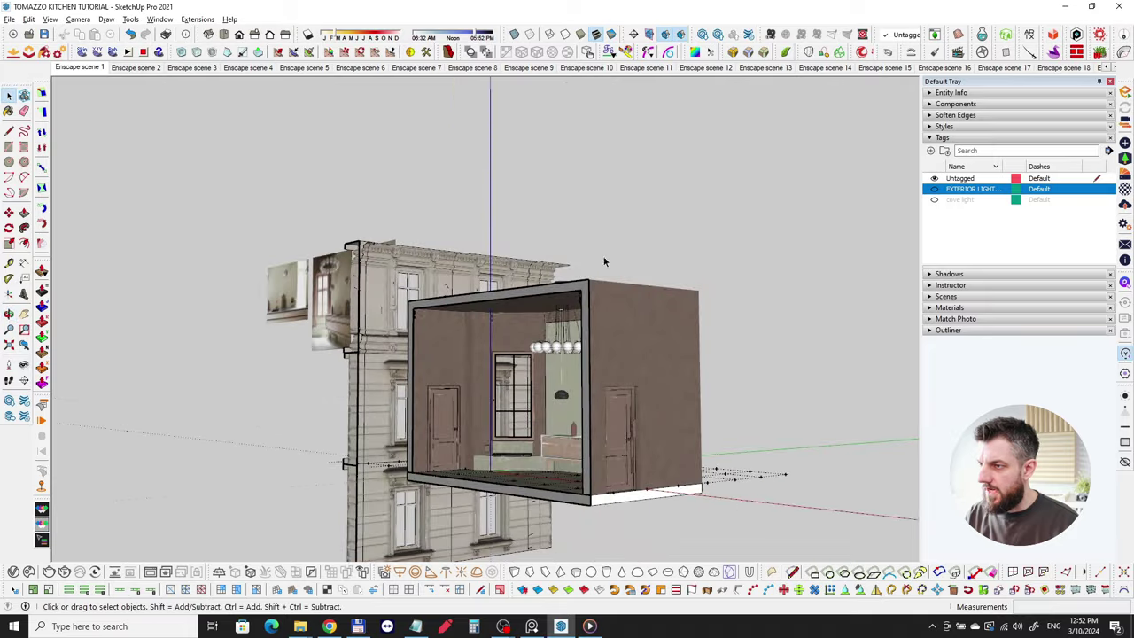
pyautogui.scroll(3, 518, 443)
pyautogui.scroll(8, 519, 428)
pyautogui.moveTo(496, 303)
pyautogui.mouseDown(button='middle')
pyautogui.moveTo(482, 341)
pyautogui.moveTo(334, 264)
pyautogui.moveTo(488, 346)
pyautogui.moveTo(674, 319)
pyautogui.mouseUp(button='middle')
pyautogui.scroll(-10, 514, 340)
# Examine the reference photos beside the model, focusing on the tiles, window and drawer fronts in the middle photo
pyautogui.moveTo(448, 279)
pyautogui.mouseDown(button='middle')
pyautogui.moveTo(701, 278)
pyautogui.moveTo(620, 278)
pyautogui.mouseUp(button='middle')
pyautogui.scroll(4, 700, 278)
pyautogui.scroll(-4, 619, 280)
pyautogui.scroll(5, 395, 246)
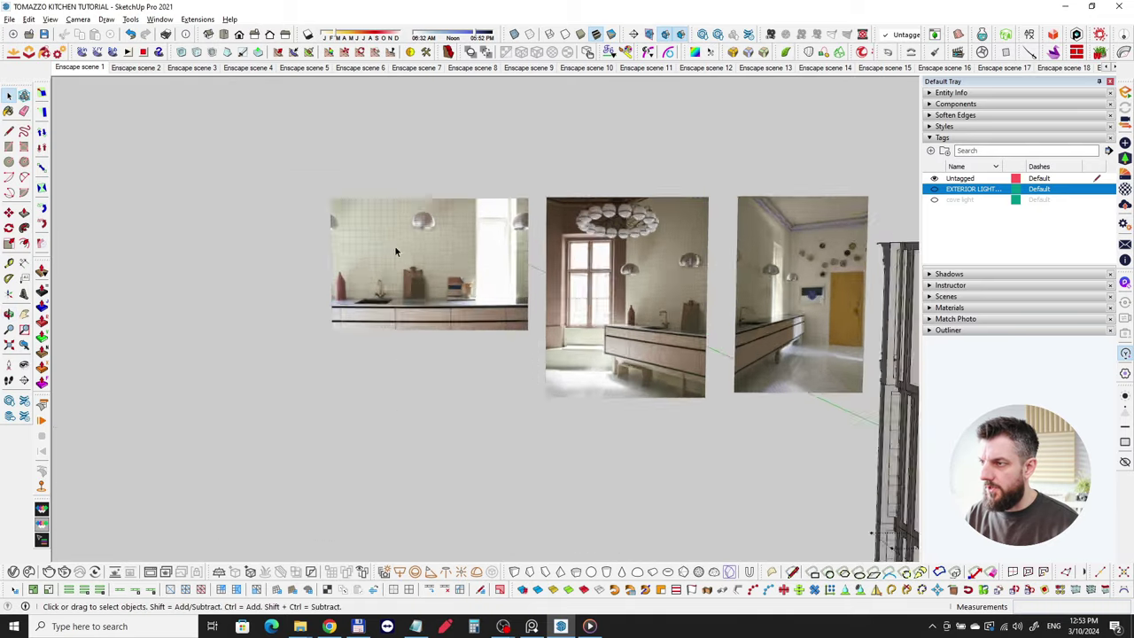
pyautogui.scroll(3, 434, 245)
pyautogui.scroll(-4, 416, 260)
pyautogui.keyDown('shift'); pyautogui.moveTo(807, 335); pyautogui.dragTo(577, 312, button='middle'); pyautogui.keyUp('shift')
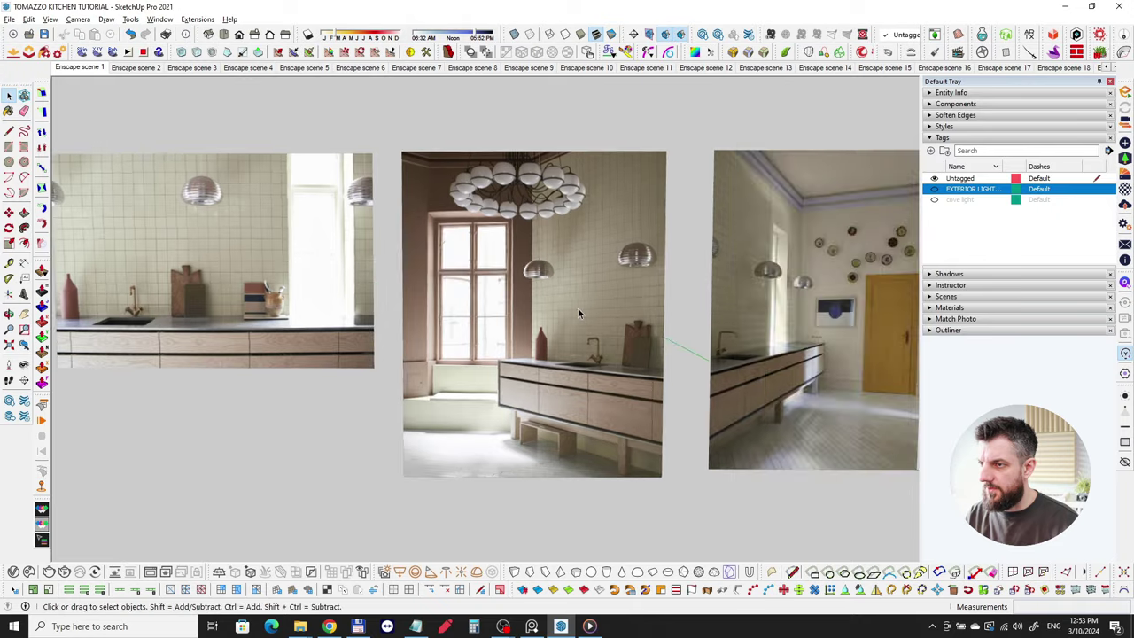
pyautogui.scroll(4, 577, 311)
pyautogui.scroll(2, 571, 350)
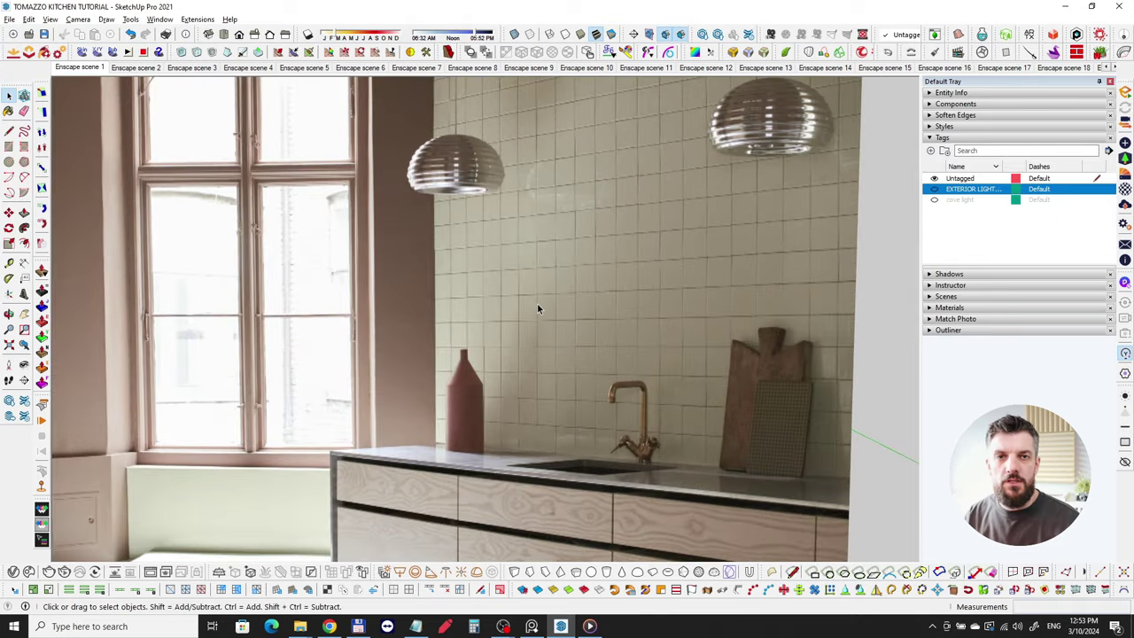
pyautogui.scroll(-6, 547, 304)
pyautogui.scroll(5, 461, 404)
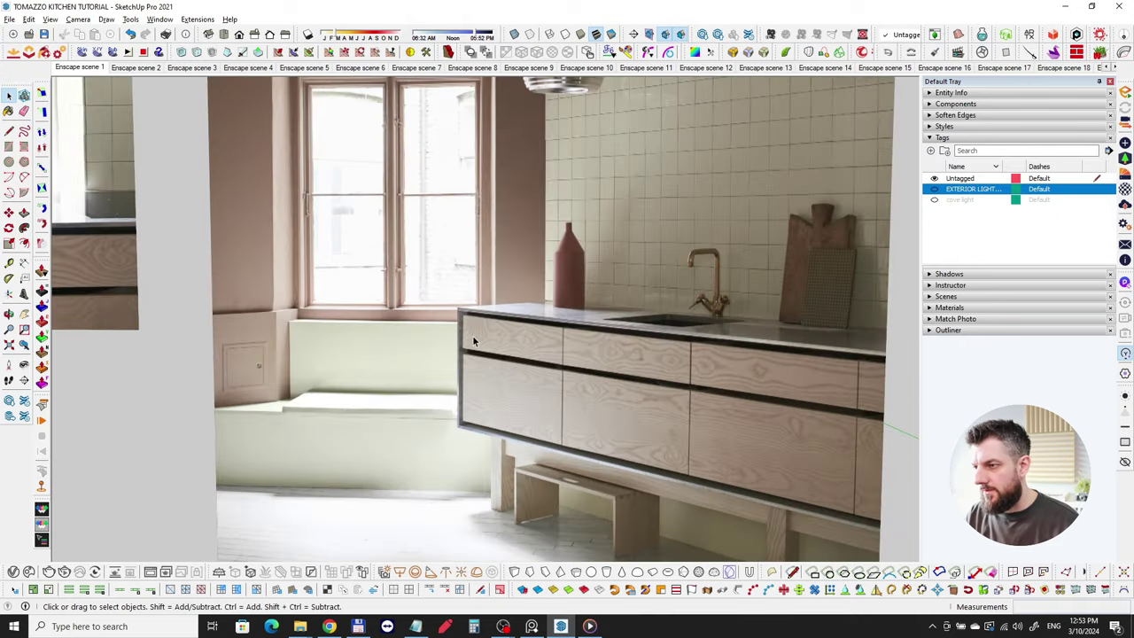
pyautogui.scroll(2, 459, 319)
pyautogui.scroll(-3, 497, 312)
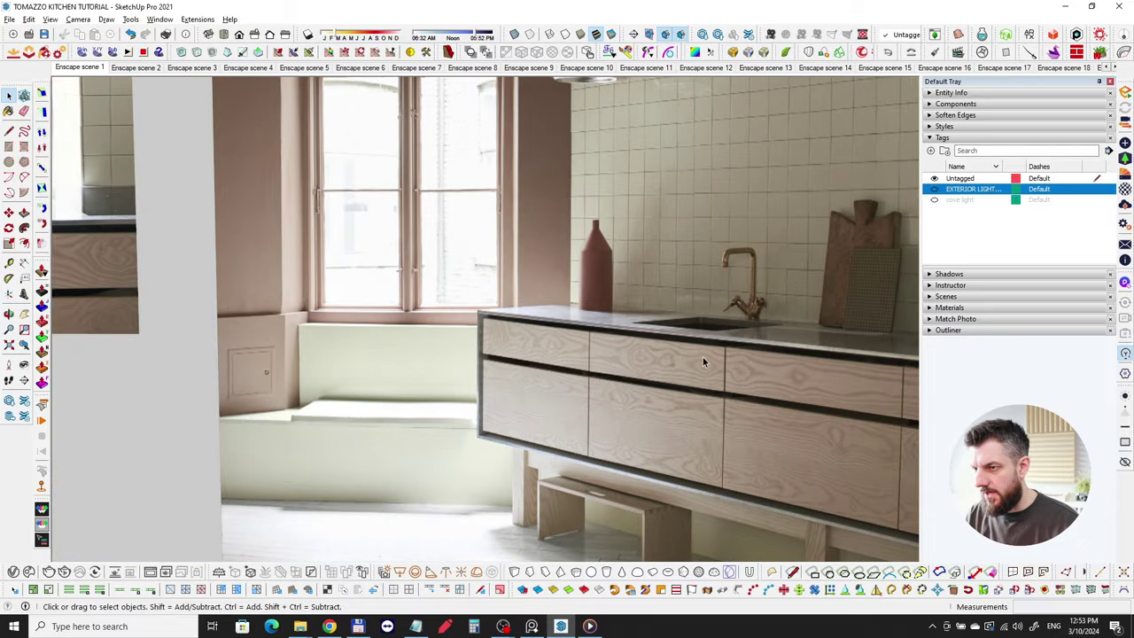
# Study the chandelier and window, the frontal worktop photo and the photo with the yellow door for reference details
pyautogui.keyDown('shift'); pyautogui.moveTo(789, 372); pyautogui.dragTo(706, 342, button='middle'); pyautogui.keyUp('shift')
pyautogui.scroll(-2, 706, 342)
pyautogui.moveTo(606, 345); pyautogui.dragTo(434, 413, button='middle')
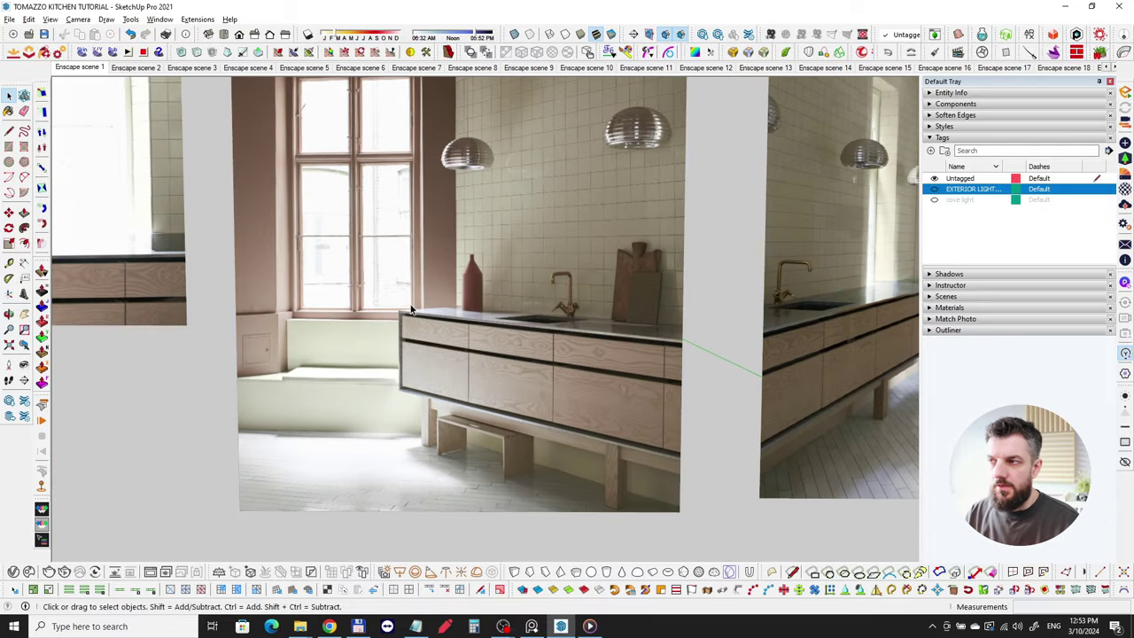
pyautogui.keyDown('shift'); pyautogui.moveTo(349, 252); pyautogui.dragTo(563, 375, button='middle'); pyautogui.keyUp('shift')
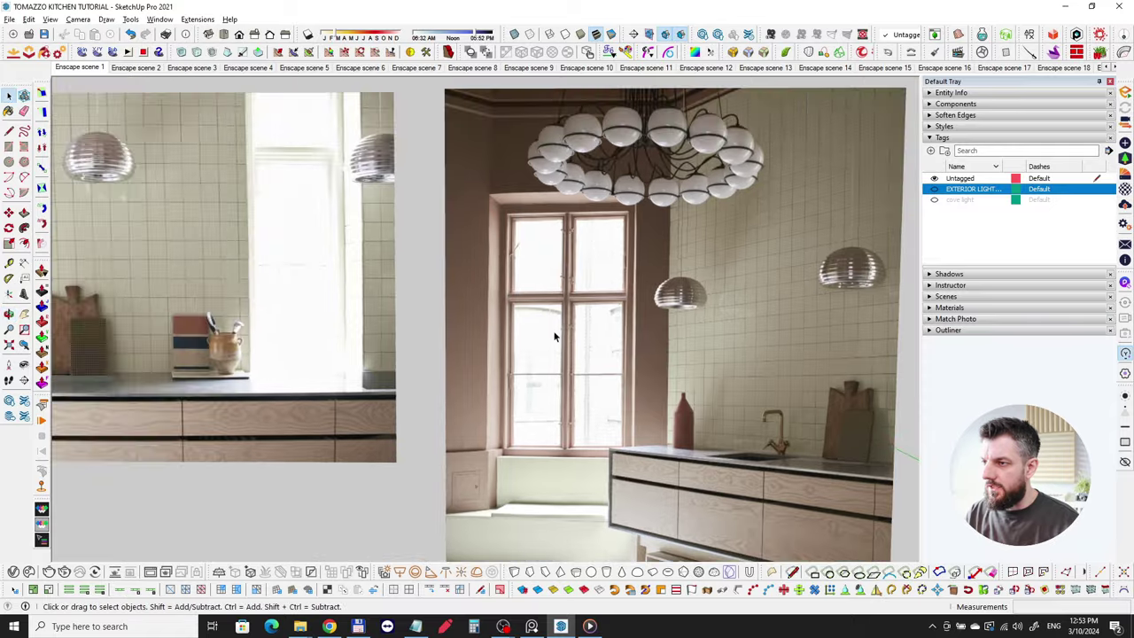
pyautogui.scroll(-2, 555, 334)
pyautogui.moveTo(413, 313)
pyautogui.keyDown('shift'); pyautogui.mouseDown(button='middle')
pyautogui.moveTo(584, 340)
pyautogui.moveTo(384, 254)
pyautogui.mouseUp(button='middle'); pyautogui.keyUp('shift')
pyautogui.scroll(2, 383, 254)
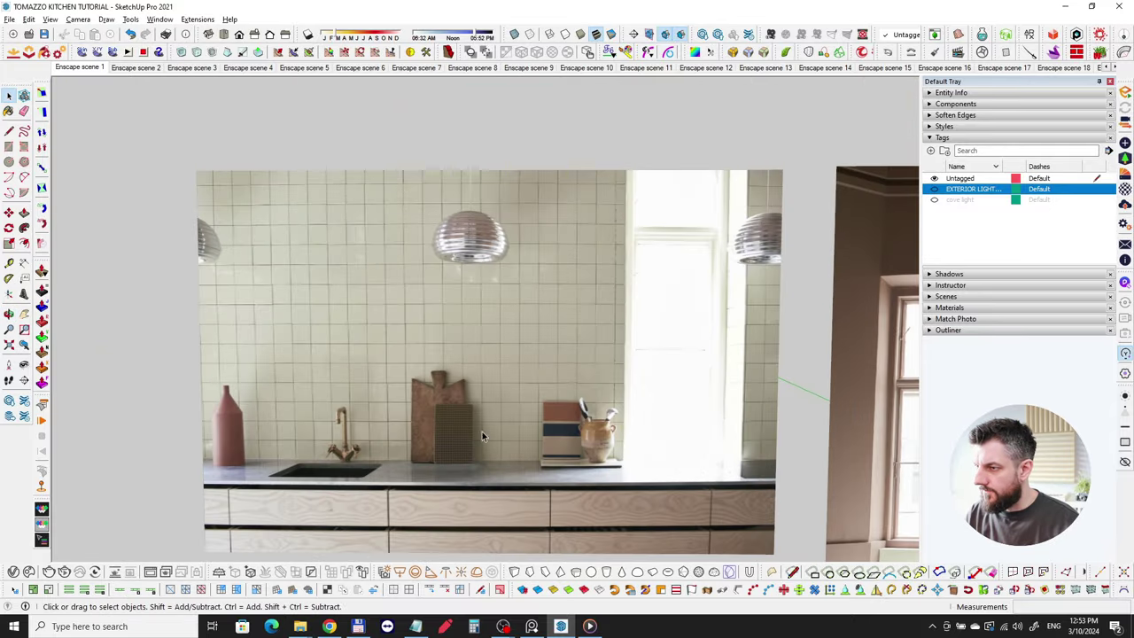
pyautogui.scroll(-3, 638, 386)
pyautogui.keyDown('shift'); pyautogui.moveTo(801, 387); pyautogui.dragTo(388, 326, button='middle'); pyautogui.keyUp('shift')
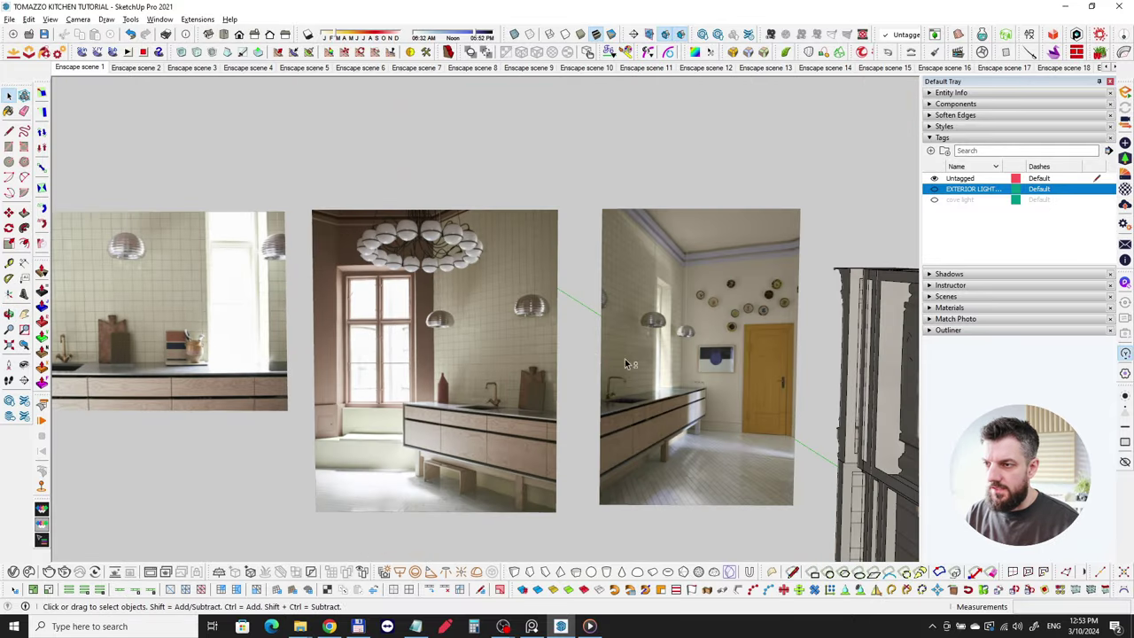
pyautogui.scroll(6, 698, 415)
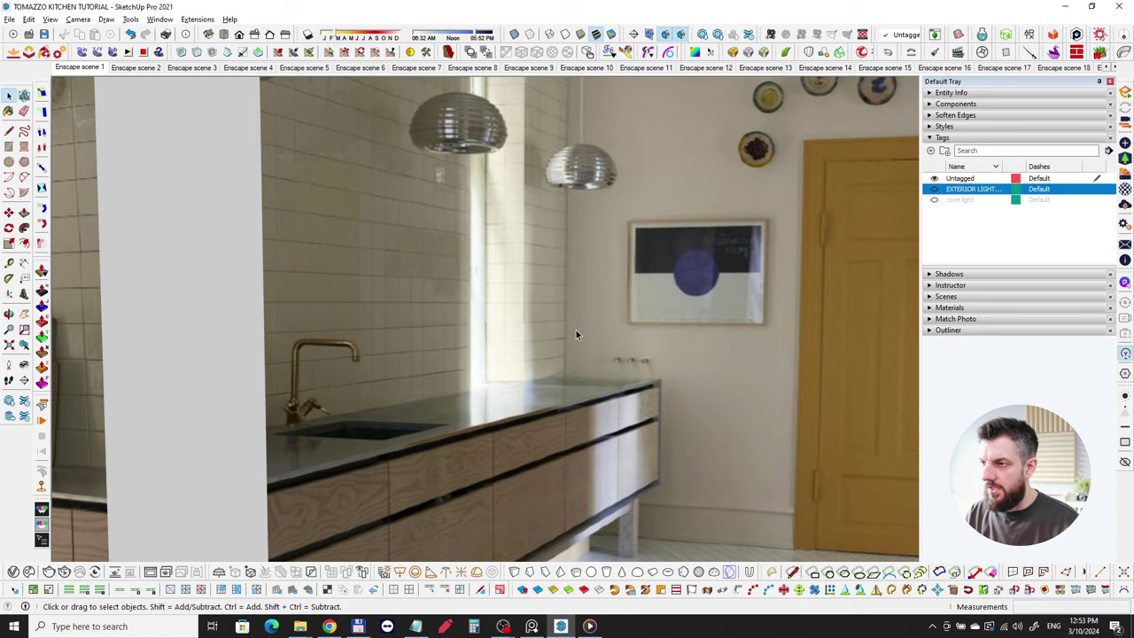
pyautogui.scroll(-5, 576, 335)
pyautogui.moveTo(594, 304); pyautogui.dragTo(543, 282, button='middle')
pyautogui.scroll(6, 567, 358)
pyautogui.scroll(1, 612, 412)
# Inspect the modelled wall fittings beneath the framed picture and the cooktop end of the kitchen counter
pyautogui.keyDown('shift'); pyautogui.moveTo(594, 383); pyautogui.dragTo(225, 313, button='middle'); pyautogui.keyUp('shift')
pyautogui.moveTo(563, 355); pyautogui.dragTo(619, 319, button='middle')
pyautogui.scroll(5, 618, 321)
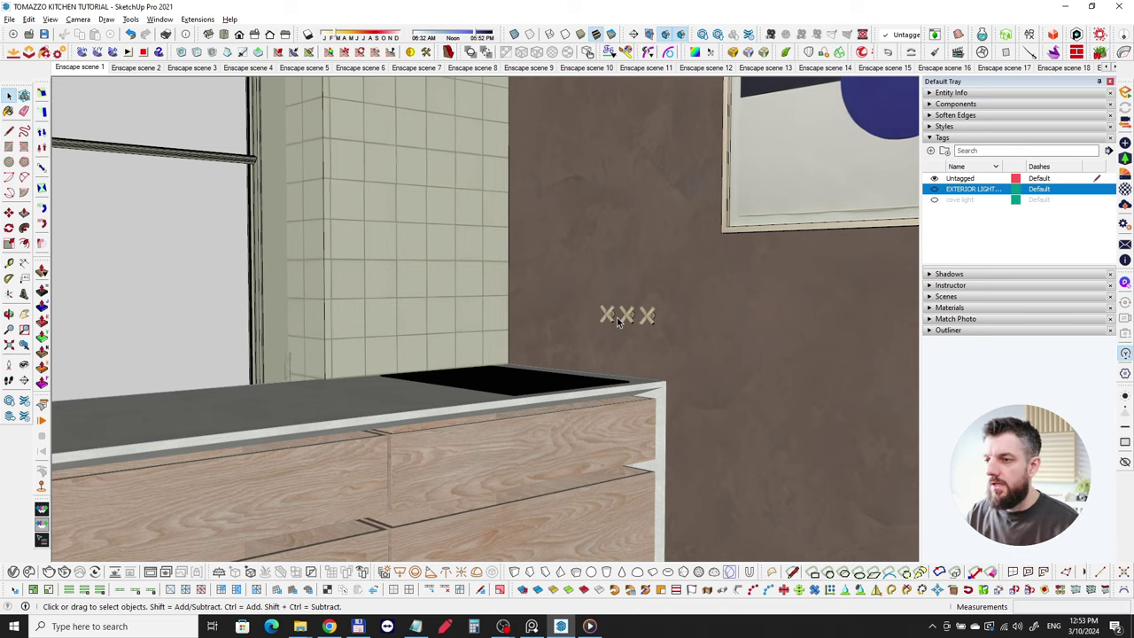
pyautogui.scroll(5, 619, 320)
pyautogui.moveTo(618, 323); pyautogui.dragTo(429, 337, button='middle')
pyautogui.scroll(-9, 488, 305)
pyautogui.keyDown('shift'); pyautogui.moveTo(428, 337); pyautogui.dragTo(771, 363, button='middle'); pyautogui.keyUp('shift')
pyautogui.moveTo(771, 363); pyautogui.dragTo(496, 345, button='middle')
# Inspect the window bench with its cushion, the small wall hatch and the adjoining door in the model
pyautogui.scroll(5, 407, 354)
pyautogui.keyDown('shift'); pyautogui.moveTo(407, 355); pyautogui.dragTo(441, 384, button='middle'); pyautogui.keyUp('shift')
pyautogui.scroll(3, 639, 375)
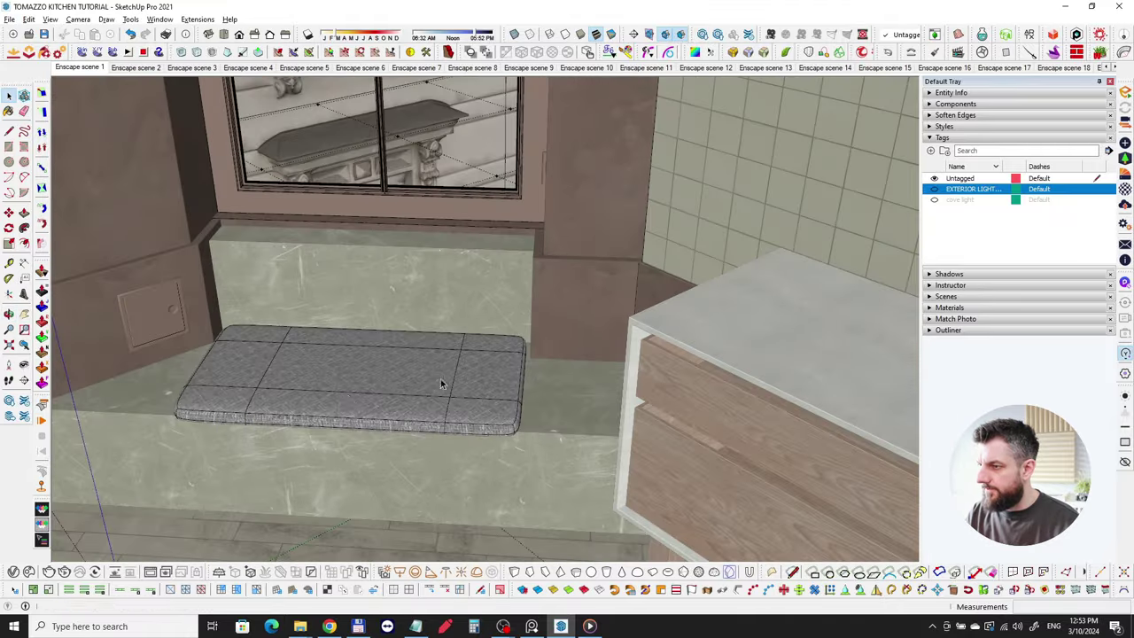
pyautogui.scroll(3, 341, 359)
pyautogui.scroll(-3, 346, 357)
pyautogui.keyDown('shift'); pyautogui.moveTo(142, 296); pyautogui.dragTo(376, 312, button='middle'); pyautogui.keyUp('shift')
pyautogui.scroll(4, 382, 311)
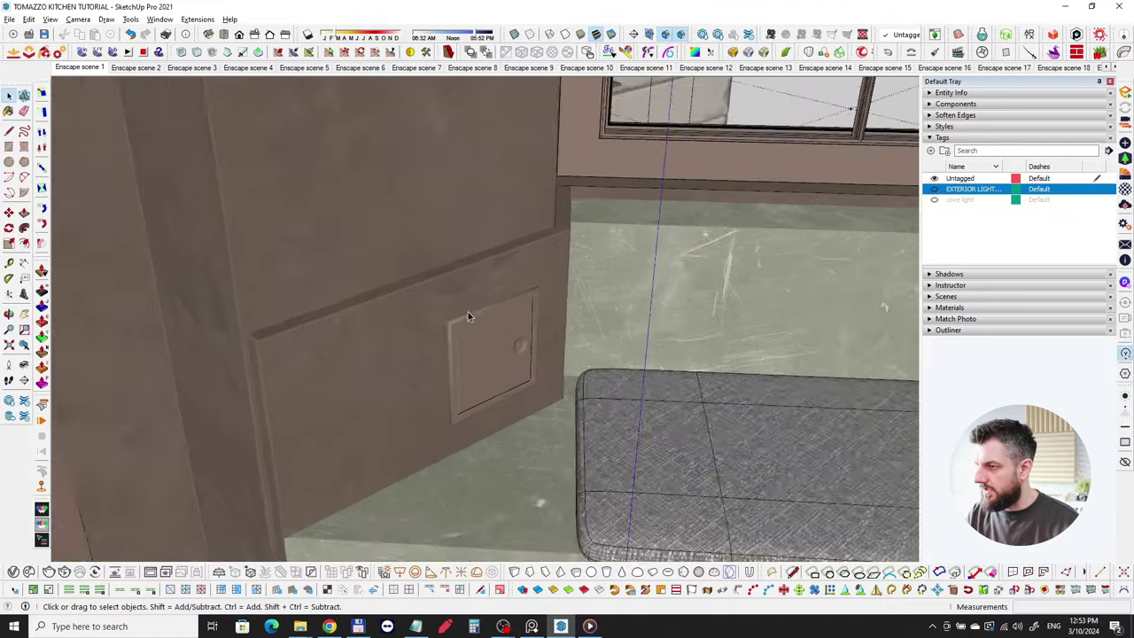
pyautogui.scroll(1, 468, 313)
pyautogui.moveTo(492, 363); pyautogui.dragTo(491, 303, button='middle')
pyautogui.scroll(-5, 489, 306)
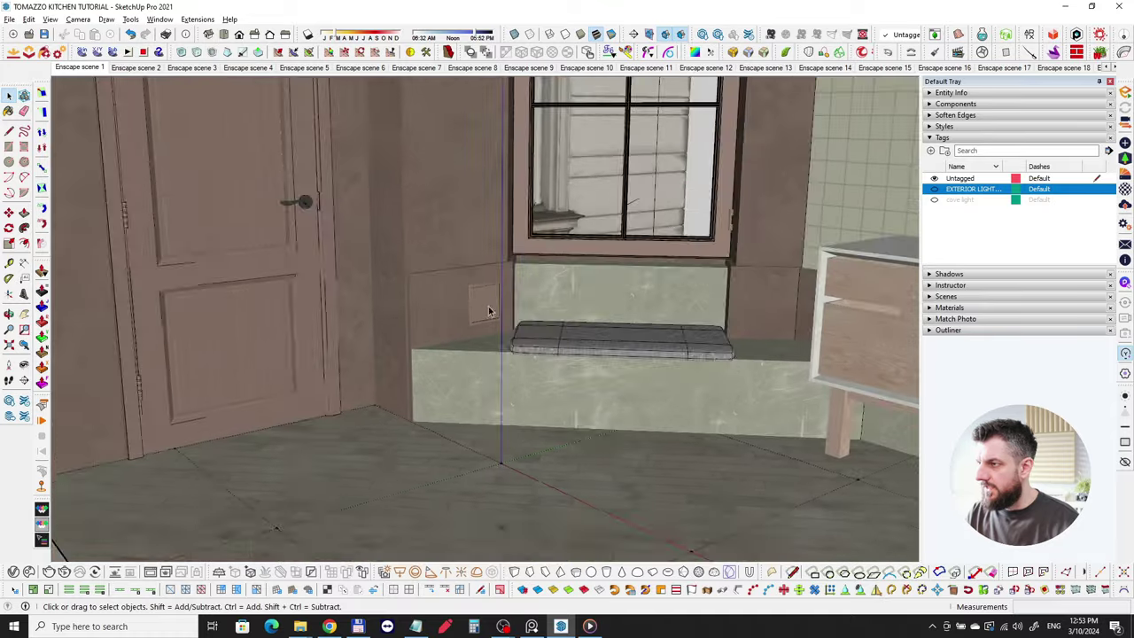
pyautogui.keyDown('shift'); pyautogui.moveTo(631, 309); pyautogui.dragTo(346, 406, button='middle'); pyautogui.keyUp('shift')
pyautogui.keyDown('shift'); pyautogui.moveTo(615, 339); pyautogui.dragTo(556, 341, button='middle'); pyautogui.keyUp('shift')
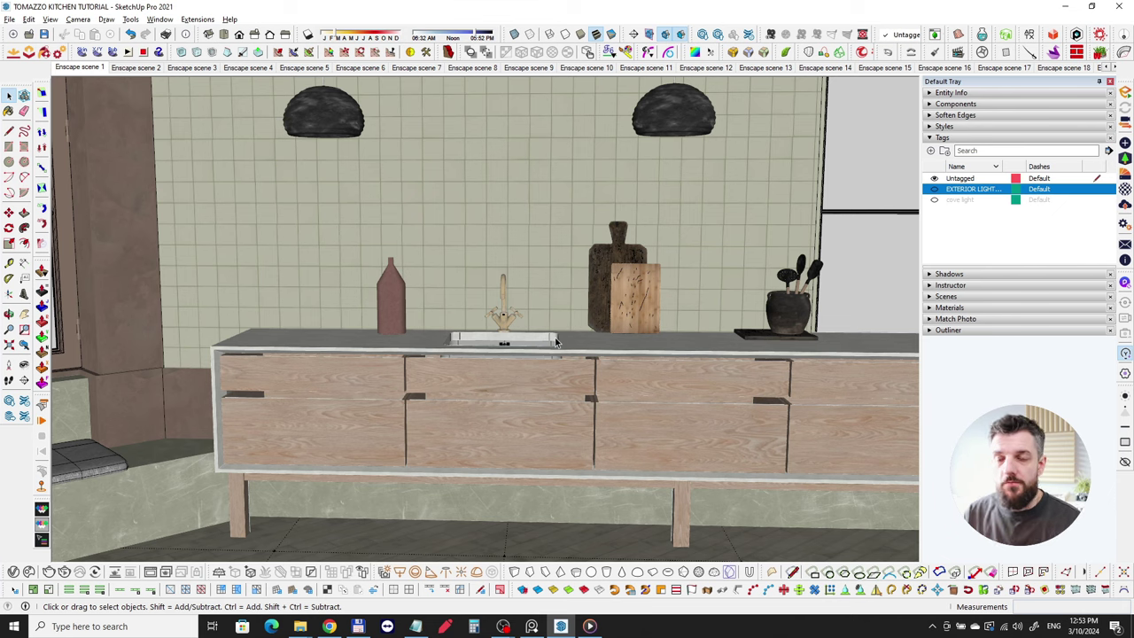
# Inspect the worktop accessories in the model: the bottle, the cutting boards and the utensil pot on its tray
pyautogui.moveTo(678, 333); pyautogui.dragTo(463, 308, button='middle')
pyautogui.scroll(4, 399, 305)
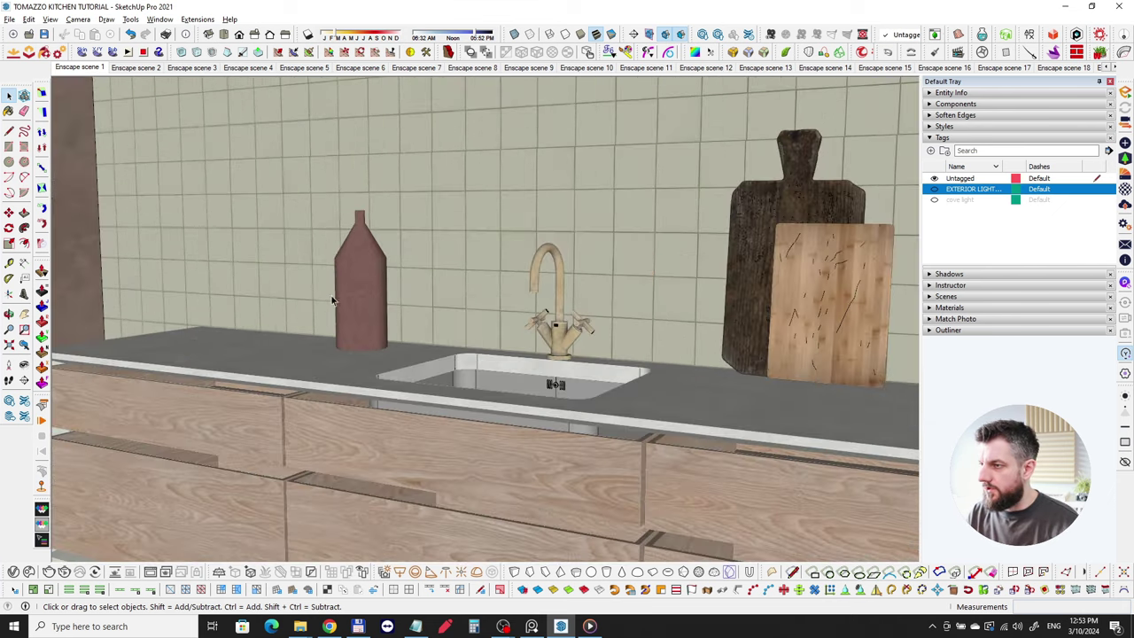
pyautogui.scroll(-5, 546, 327)
pyautogui.moveTo(547, 328); pyautogui.dragTo(575, 324, button='middle')
pyautogui.scroll(-5, 665, 328)
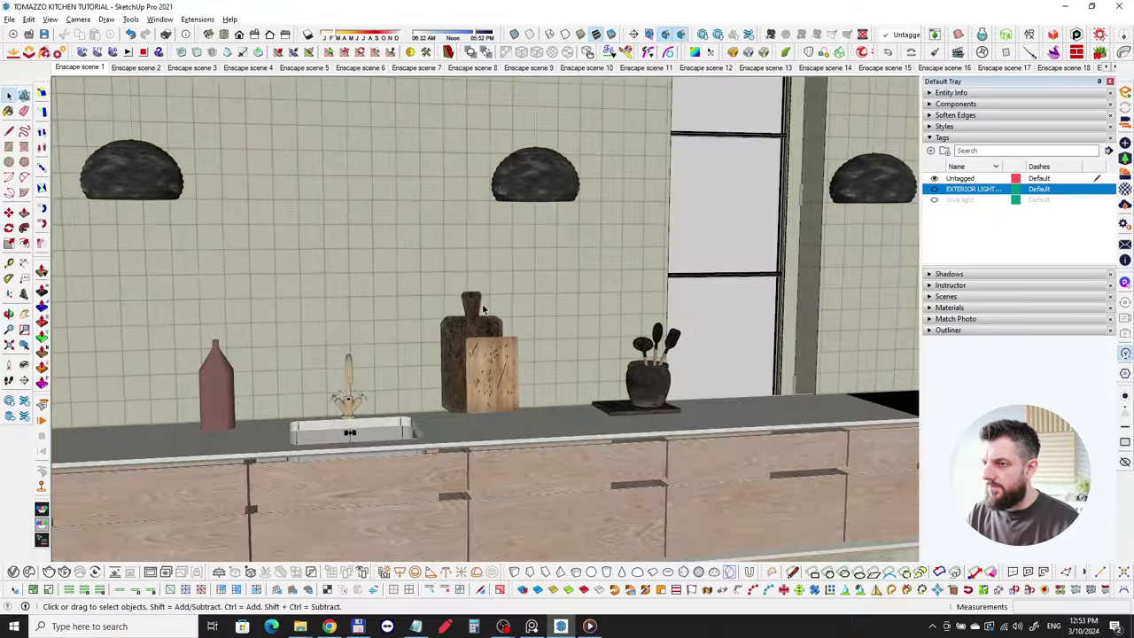
pyautogui.moveTo(749, 331); pyautogui.dragTo(686, 319, button='middle')
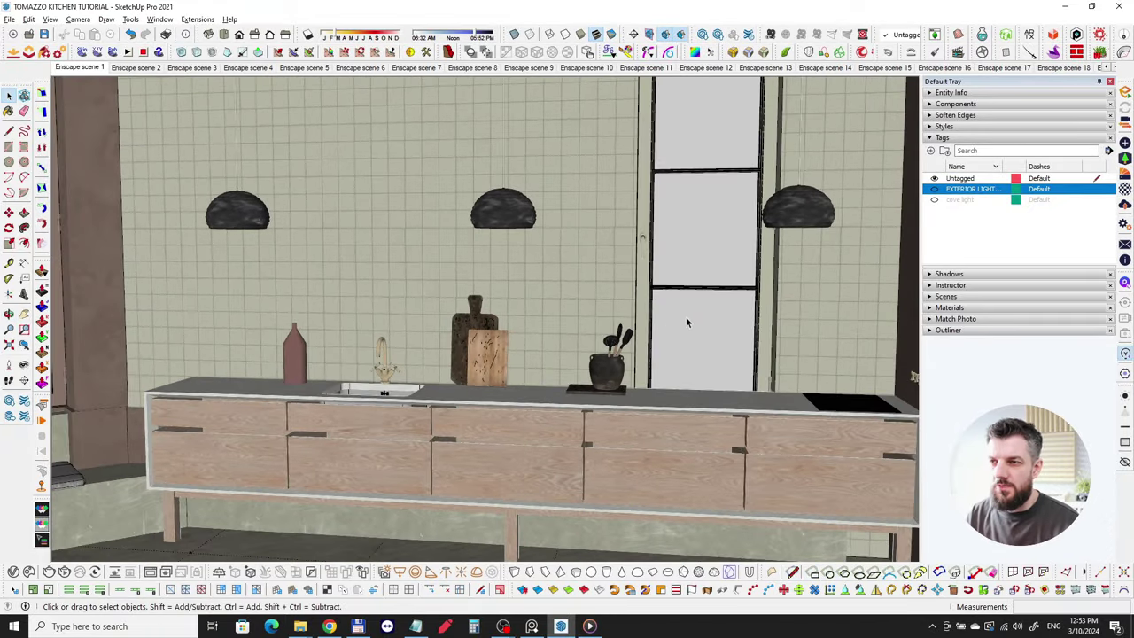
pyautogui.moveTo(553, 333); pyautogui.dragTo(600, 307, button='middle')
pyautogui.scroll(6, 599, 306)
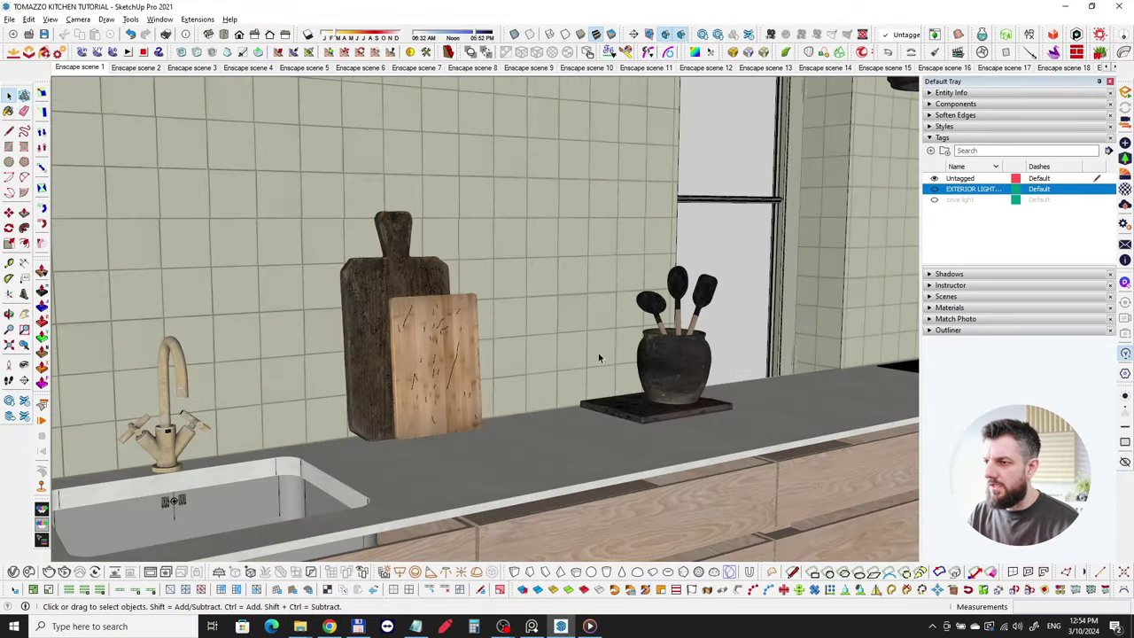
pyautogui.moveTo(703, 379); pyautogui.dragTo(301, 375, button='middle')
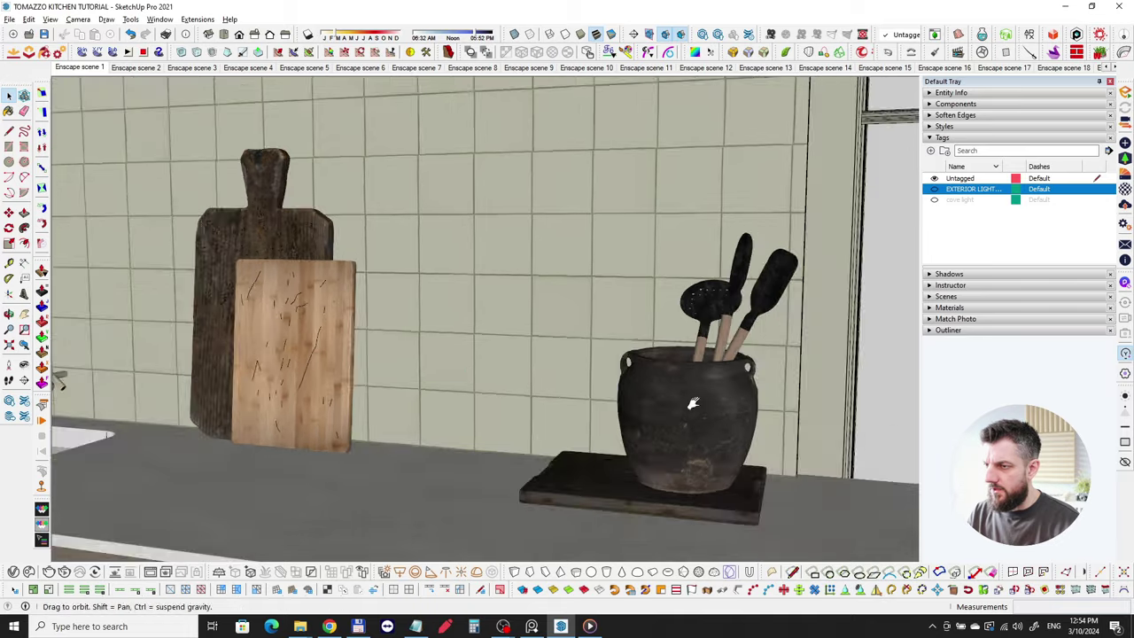
pyautogui.keyDown('shift'); pyautogui.moveTo(691, 403); pyautogui.dragTo(542, 353, button='middle'); pyautogui.keyUp('shift')
pyautogui.keyDown('shift'); pyautogui.moveTo(136, 283); pyautogui.dragTo(494, 449, button='middle'); pyautogui.keyUp('shift')
# Inspect the brass faucet, the sink cutout and the drawer gaps beneath the worktop edge
pyautogui.scroll(-3, 606, 345)
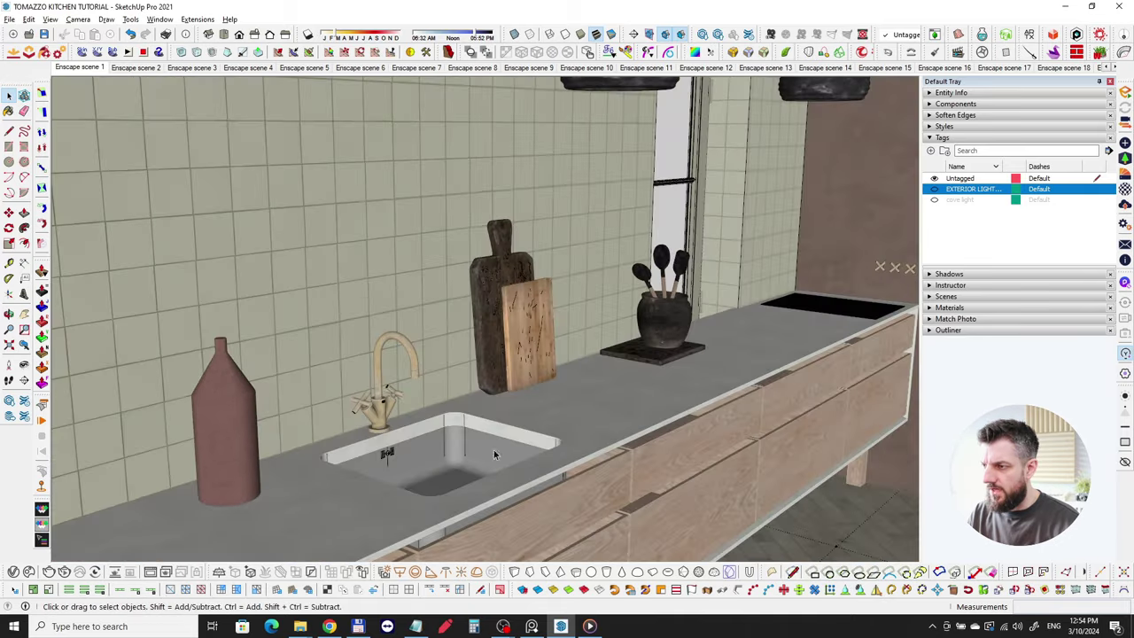
pyautogui.scroll(6, 425, 266)
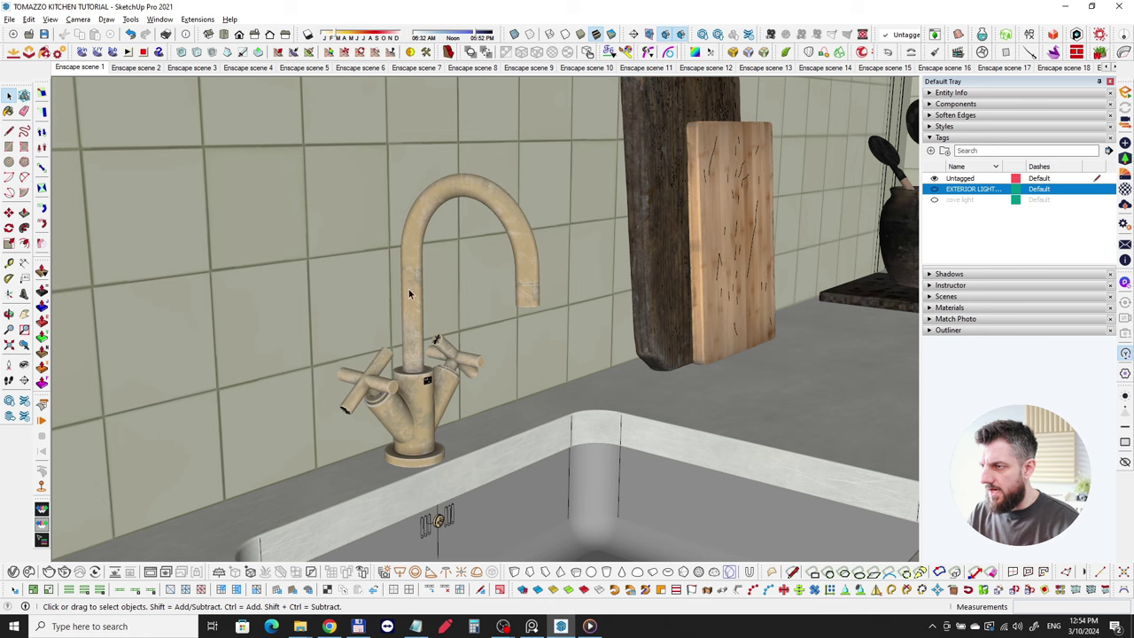
pyautogui.moveTo(727, 344); pyautogui.dragTo(591, 398, button='middle')
pyautogui.scroll(4, 687, 347)
pyautogui.scroll(-6, 667, 317)
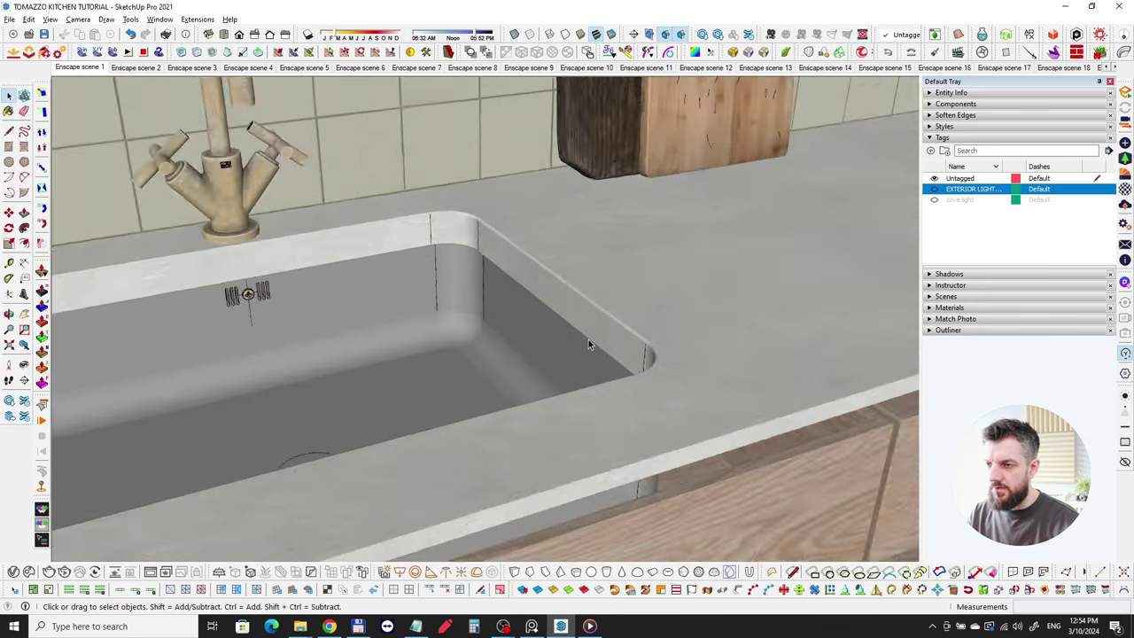
pyautogui.moveTo(666, 426); pyautogui.dragTo(620, 337, button='middle')
pyautogui.scroll(5, 682, 317)
pyautogui.scroll(3, 682, 318)
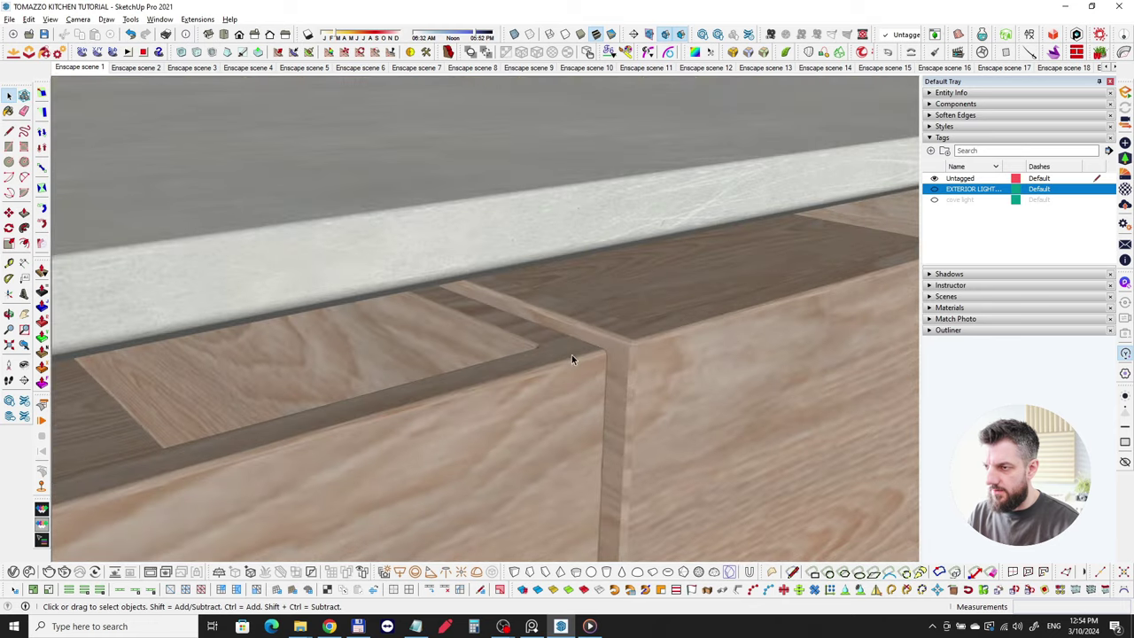
pyautogui.scroll(-3, 652, 337)
pyautogui.scroll(-5, 532, 339)
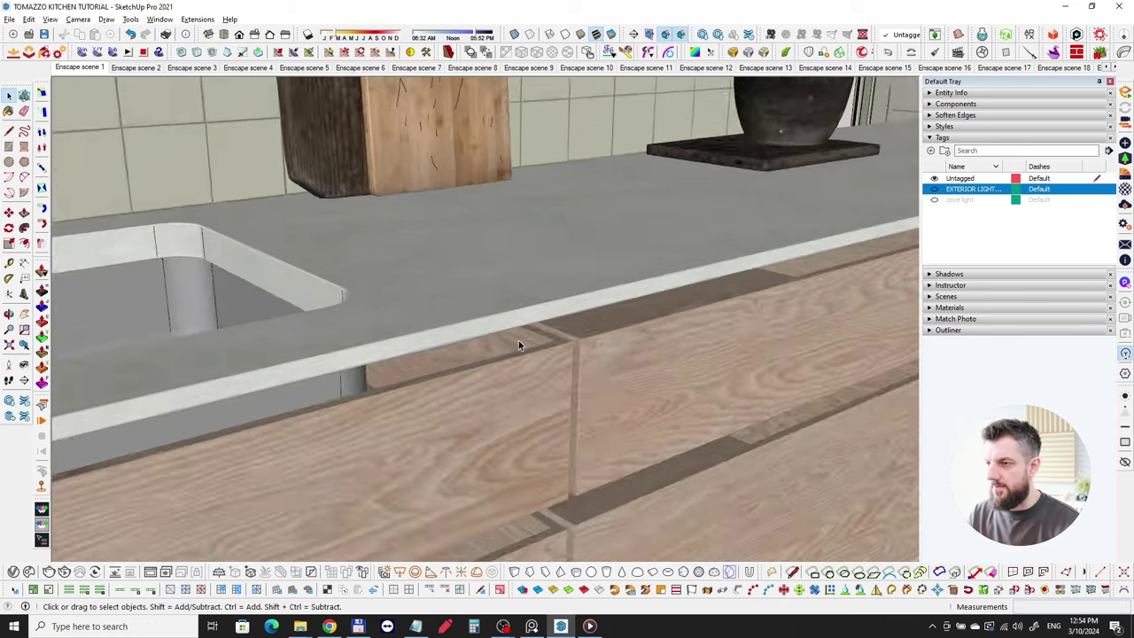
# Select the kitchen model geometry and examine the edges and gaps of the drawer fronts up close
pyautogui.moveTo(291, 436); pyautogui.dragTo(595, 316, button='middle')
pyautogui.scroll(3, 319, 300)
pyautogui.scroll(2, 363, 224)
pyautogui.click(383, 232)
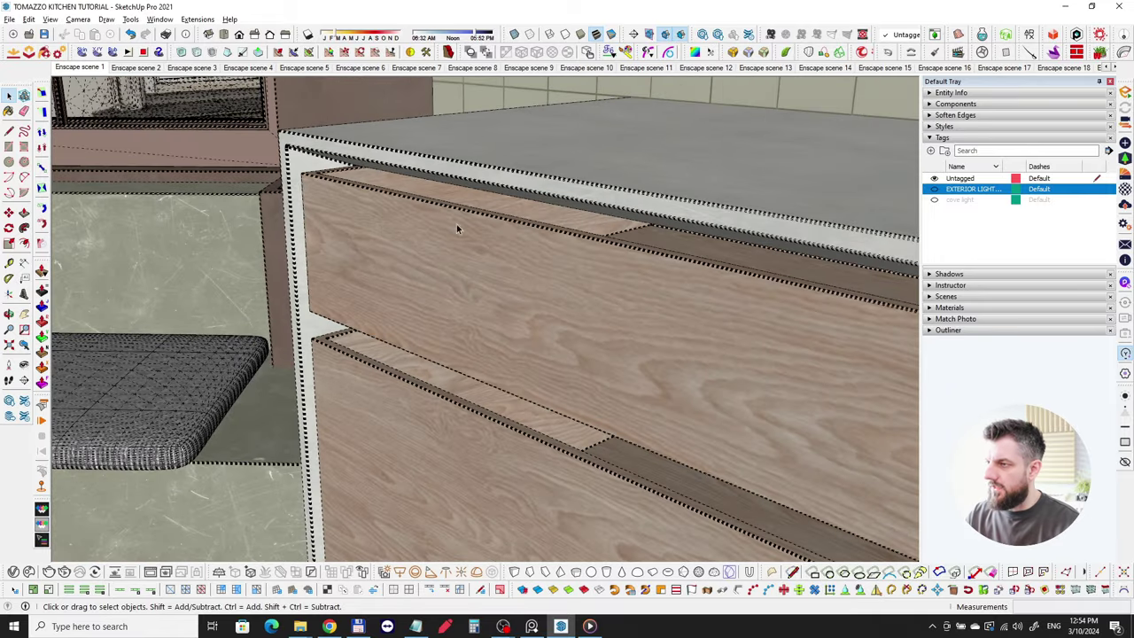
pyautogui.moveTo(456, 224); pyautogui.dragTo(509, 353, button='middle')
pyautogui.scroll(4, 540, 256)
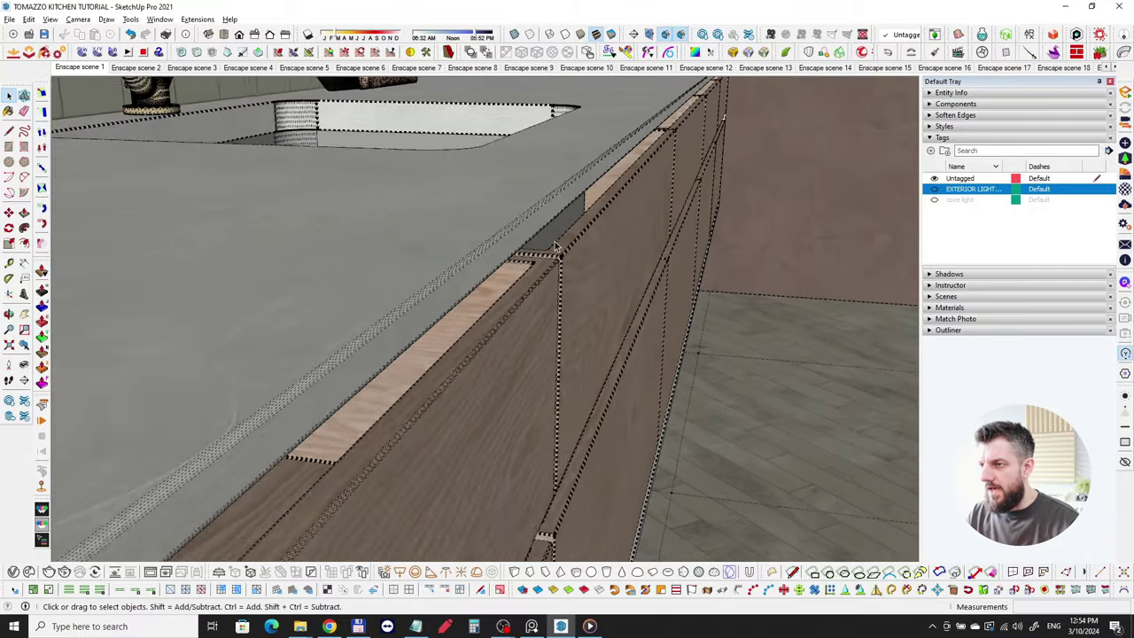
pyautogui.scroll(2, 583, 270)
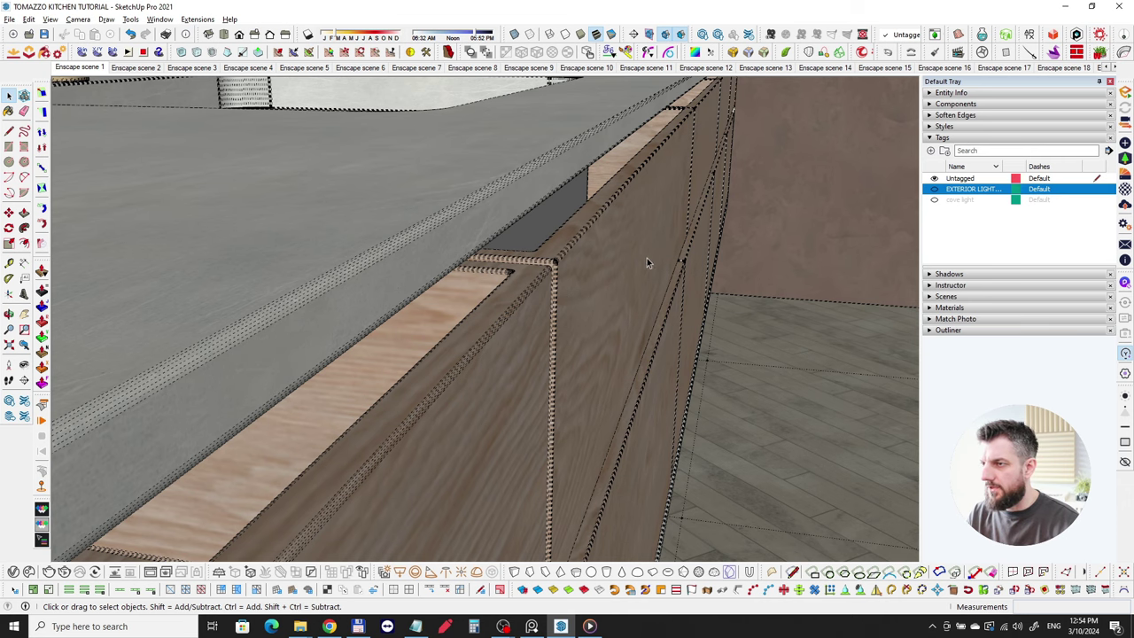
# Examine the recessed gap between the upper and lower drawer fronts at the cabinet end beside the window bench
pyautogui.moveTo(647, 263)
pyautogui.mouseDown(button='middle')
pyautogui.moveTo(387, 274)
pyautogui.moveTo(263, 233)
pyautogui.moveTo(617, 279)
pyautogui.moveTo(252, 273)
pyautogui.moveTo(719, 372)
pyautogui.moveTo(801, 337)
pyautogui.moveTo(540, 283)
pyautogui.moveTo(637, 248)
pyautogui.mouseUp(button='middle')
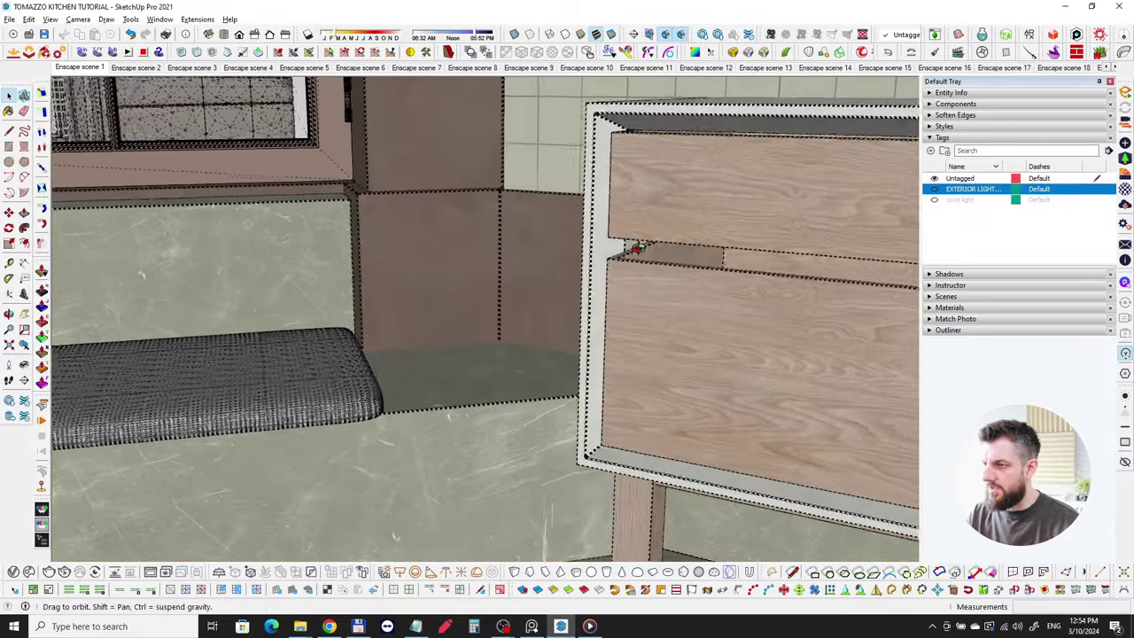
pyautogui.scroll(-1, 637, 248)
pyautogui.scroll(2, 605, 253)
pyautogui.scroll(-4, 539, 270)
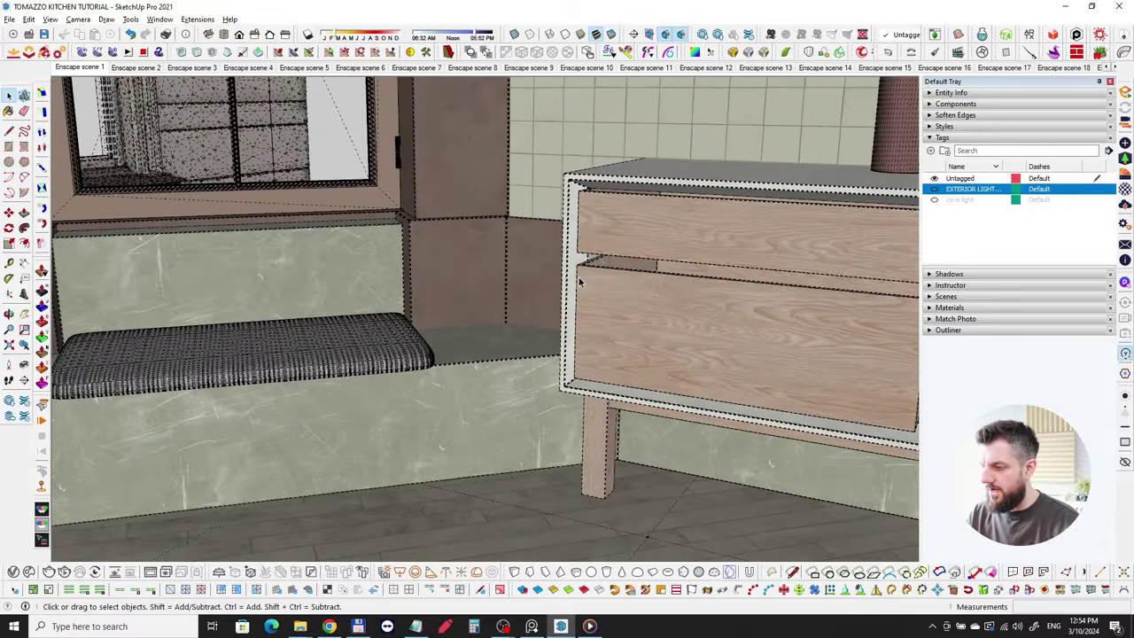
pyautogui.scroll(5, 579, 277)
# Inspect the black pendant lamp above the worktop, including the underside of its shade and the bulb inside
pyautogui.moveTo(638, 329); pyautogui.dragTo(390, 361, button='middle')
pyautogui.scroll(-2, 420, 336)
pyautogui.moveTo(493, 320); pyautogui.dragTo(362, 225, button='middle')
pyautogui.keyDown('shift'); pyautogui.moveTo(434, 135); pyautogui.dragTo(452, 262, button='middle'); pyautogui.keyUp('shift')
pyautogui.scroll(4, 454, 226)
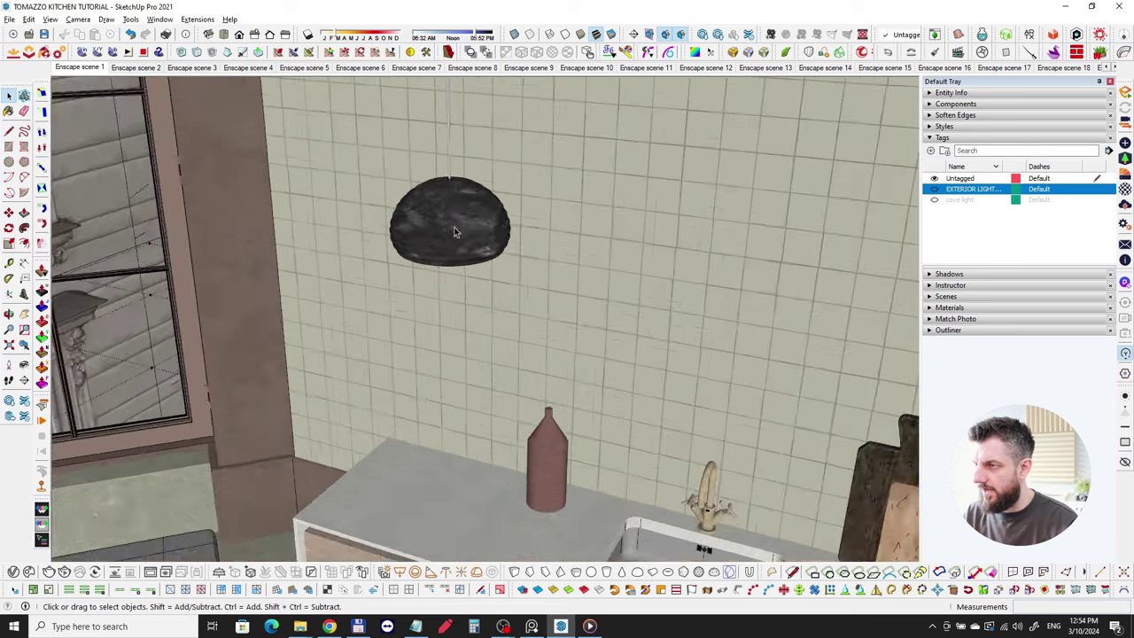
pyautogui.scroll(5, 475, 225)
pyautogui.moveTo(475, 225); pyautogui.dragTo(473, 187, button='middle')
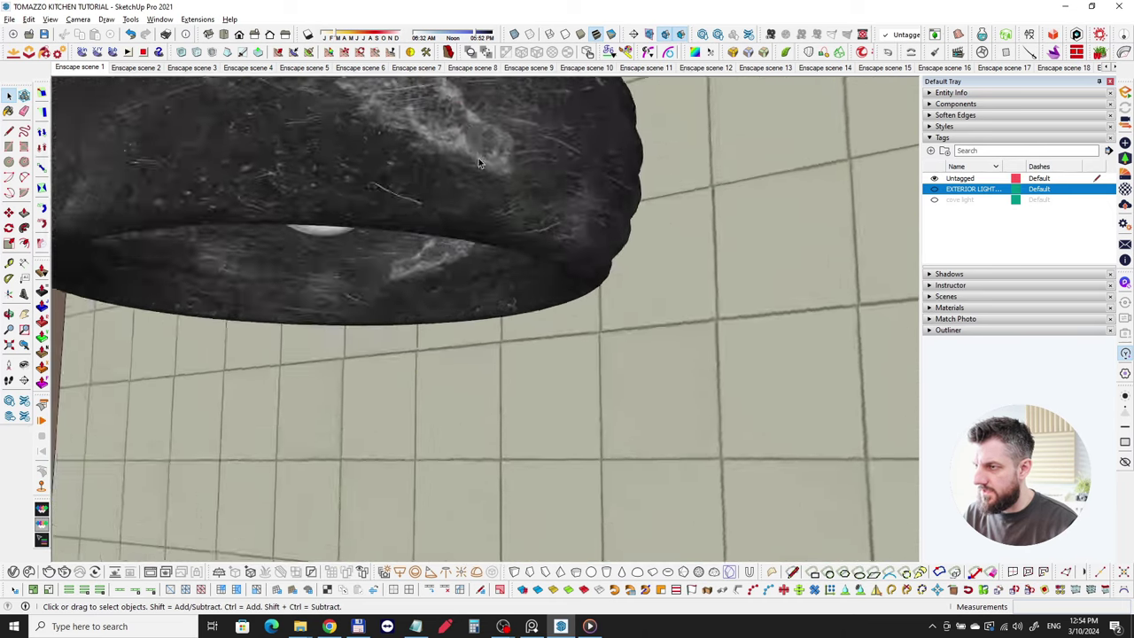
pyautogui.scroll(-4, 472, 187)
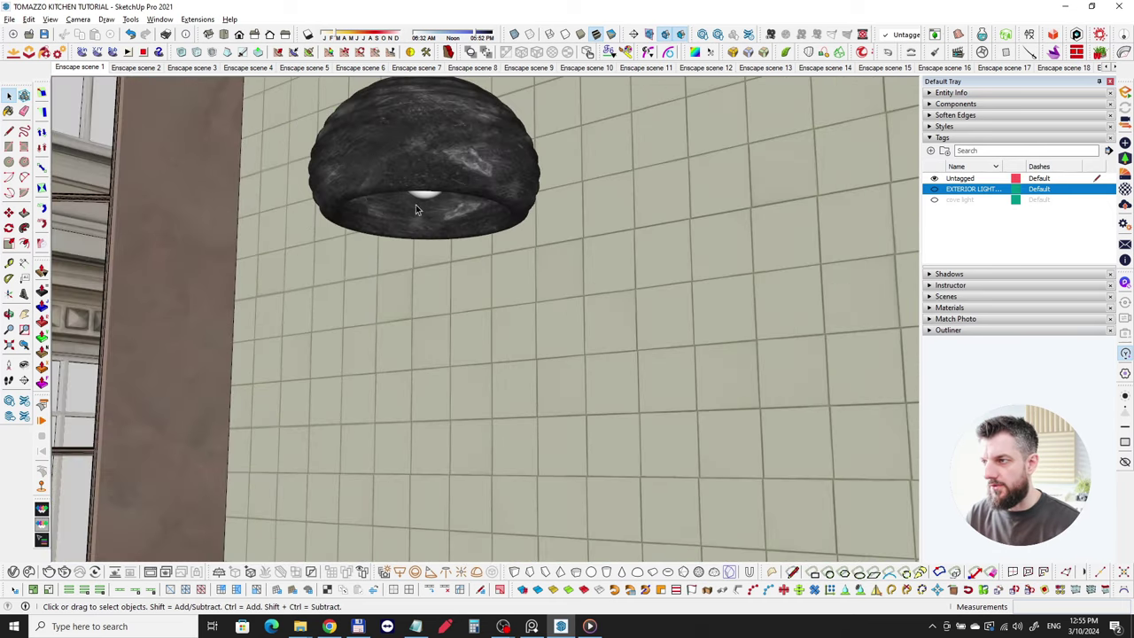
# Examine the row of pendants, the cooktop, the framed artwork and the door, ending on a view of the whole kitchen wall
pyautogui.scroll(-4, 410, 204)
pyautogui.moveTo(314, 241); pyautogui.dragTo(491, 263, button='middle')
pyautogui.scroll(-3, 491, 264)
pyautogui.keyDown('shift'); pyautogui.moveTo(785, 266); pyautogui.dragTo(984, 299, button='middle'); pyautogui.keyUp('shift')
pyautogui.scroll(3, 637, 276)
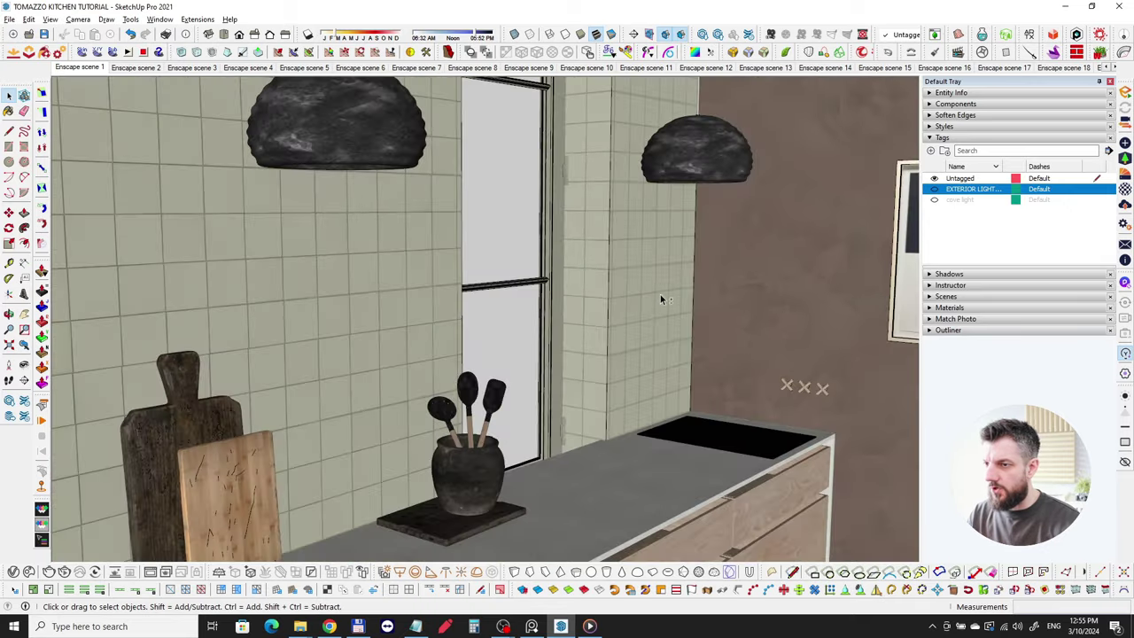
pyautogui.moveTo(660, 294); pyautogui.dragTo(568, 261, button='middle')
pyautogui.scroll(-5, 545, 253)
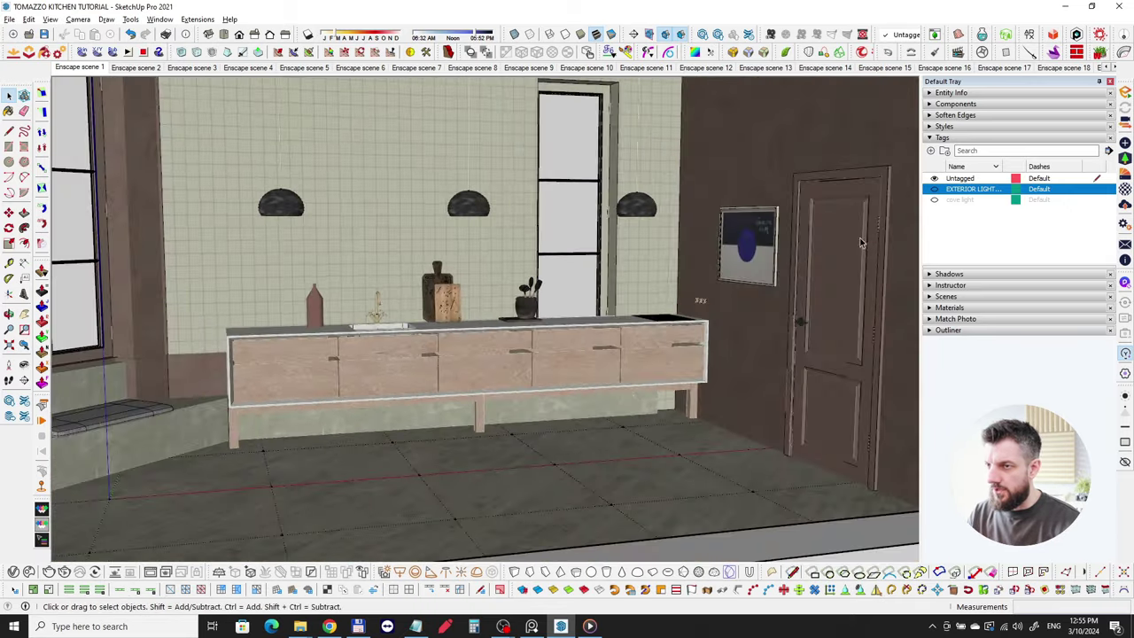
pyautogui.scroll(3, 785, 241)
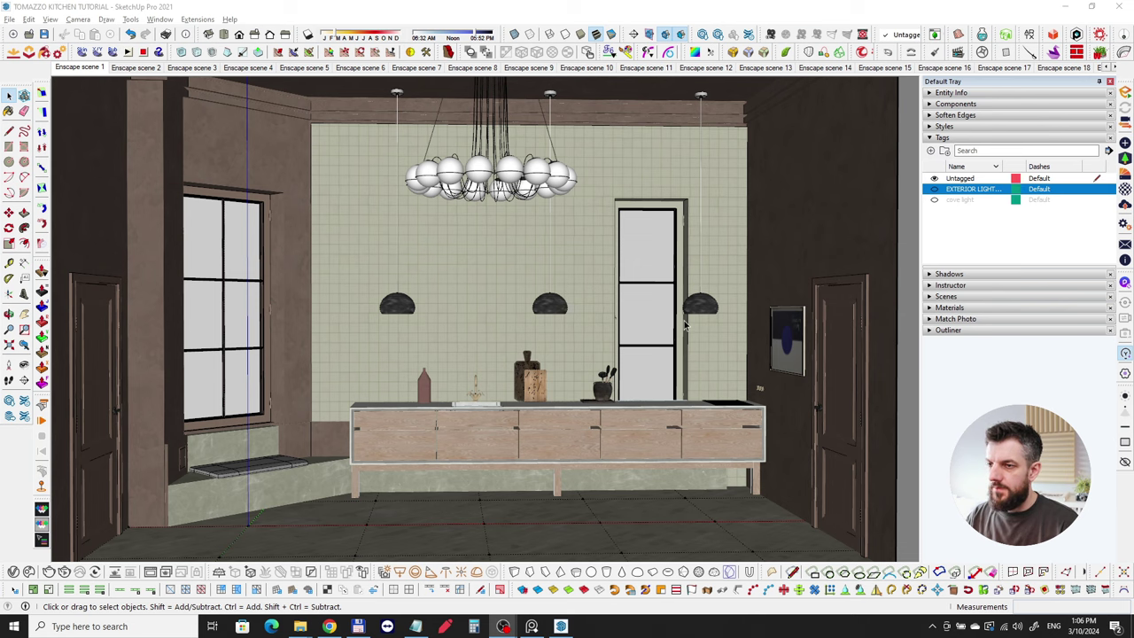
pyautogui.moveTo(522, 317); pyautogui.dragTo(545, 334, button='middle')
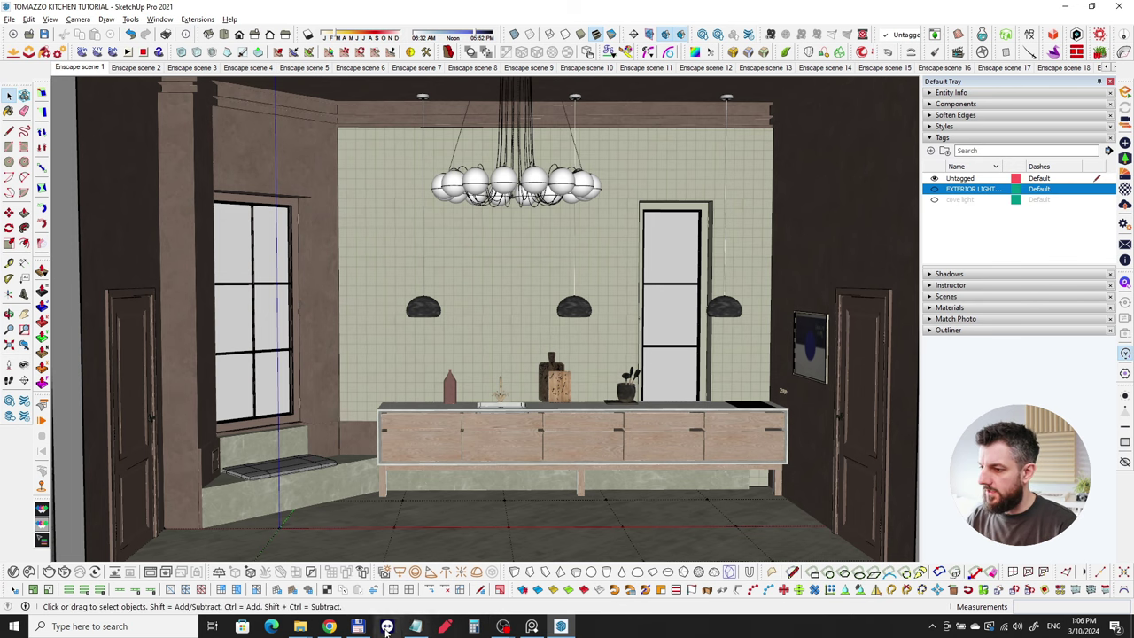
# Switch to Chrome, skim the web results for "cove lighting cinematography" and show the image results for that search
pyautogui.click(329, 627)
pyautogui.scroll(-5, 360, 286)
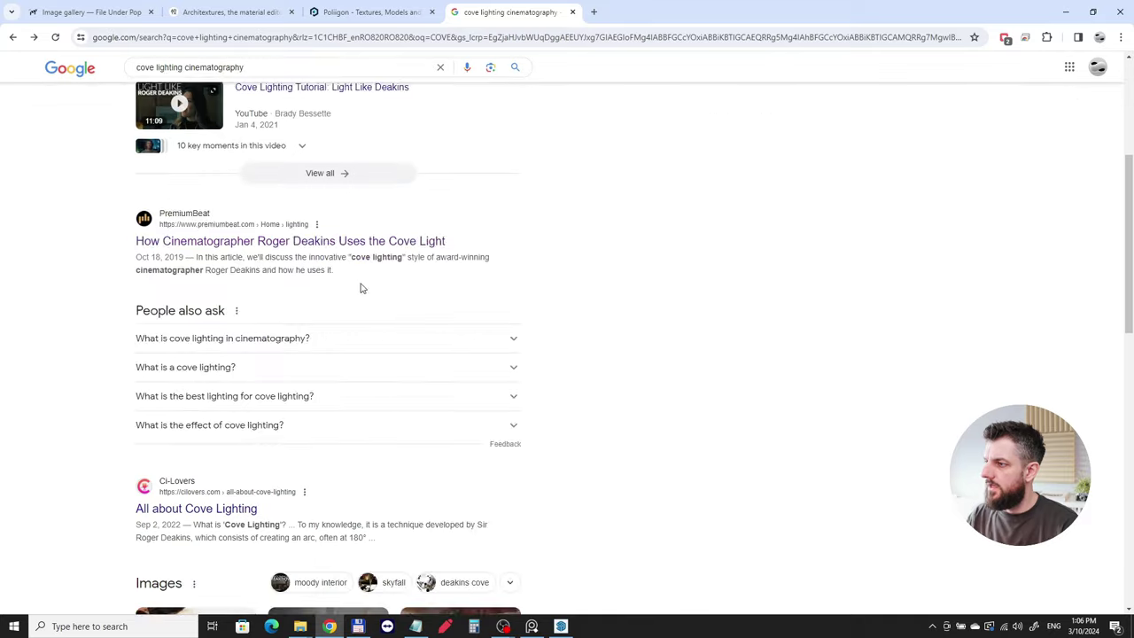
pyautogui.scroll(-2, 97, 317)
pyautogui.scroll(7, 100, 315)
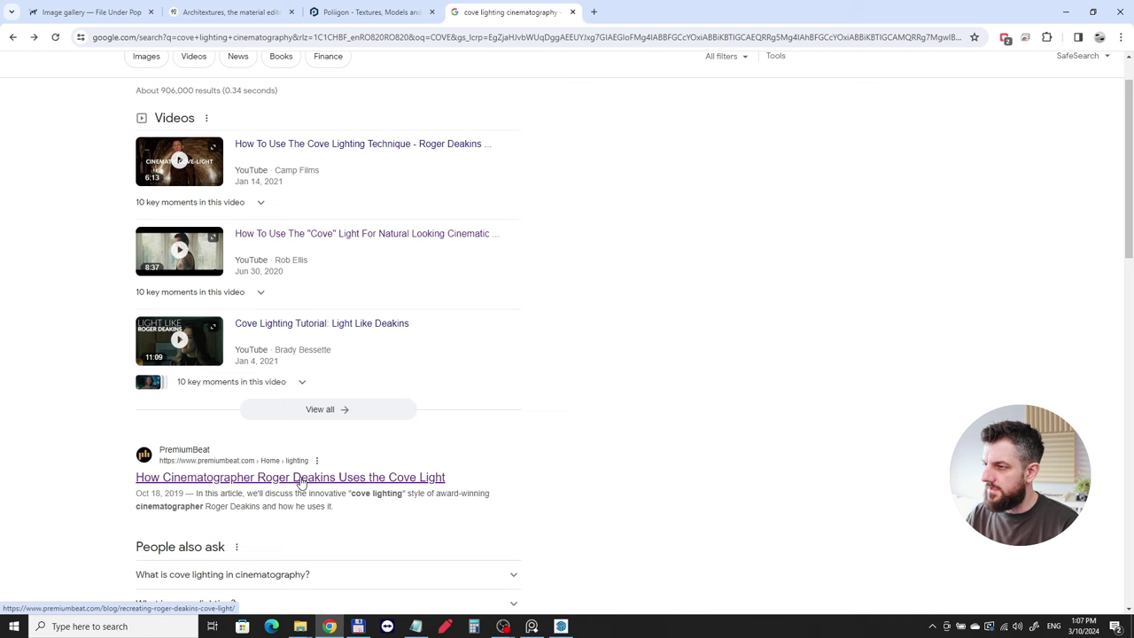
pyautogui.scroll(1, 156, 115)
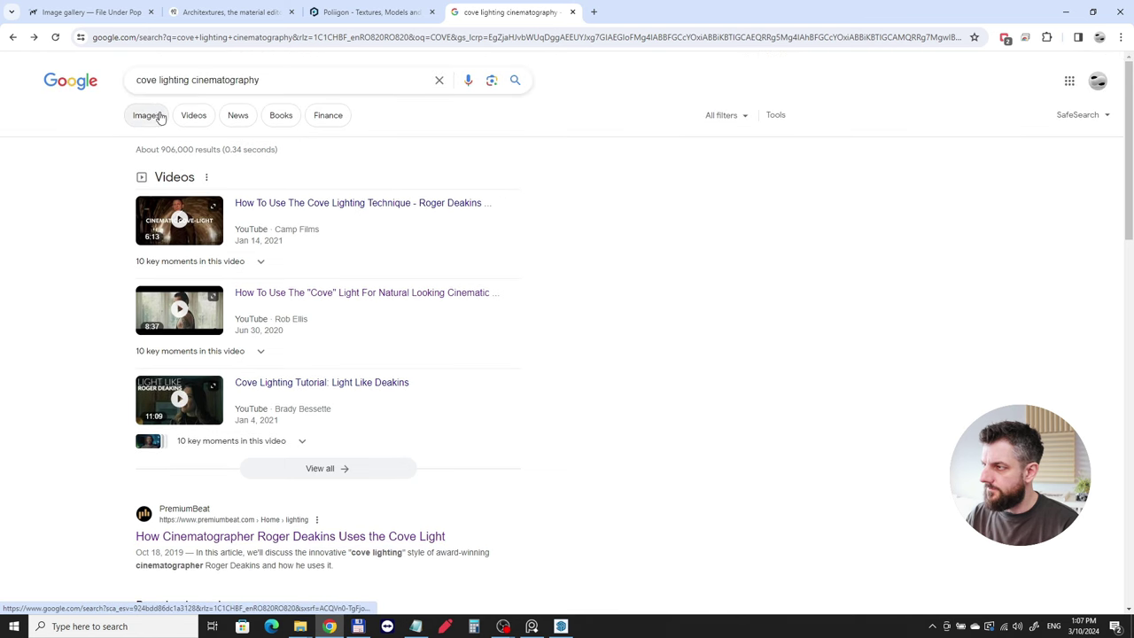
pyautogui.tripleClick(292, 81)
pyautogui.click(148, 115)
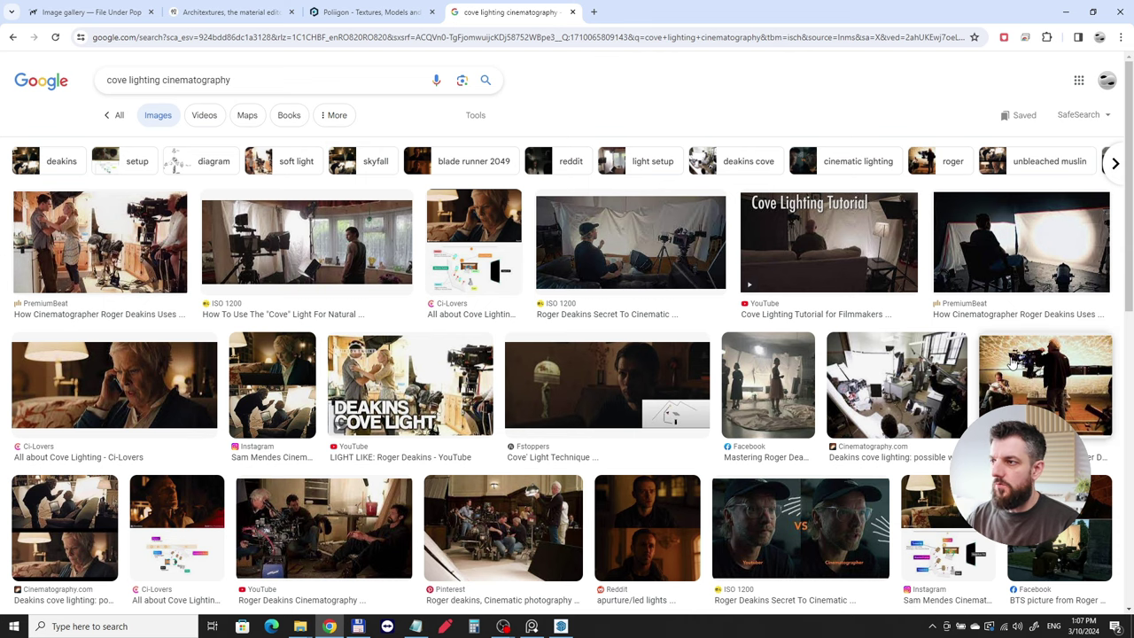
# Preview the Ci-Lovers and Cinematography.com cove lighting images, look through the linked forum thread and close it
pyautogui.scroll(-1, 531, 425)
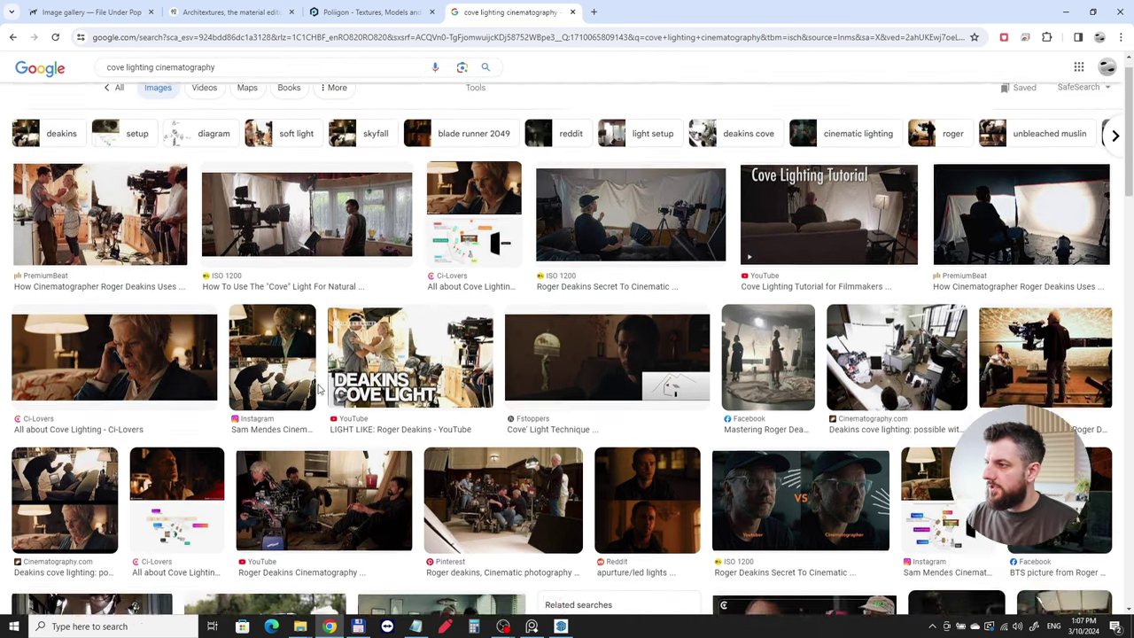
pyautogui.scroll(1, 266, 388)
pyautogui.click(114, 379)
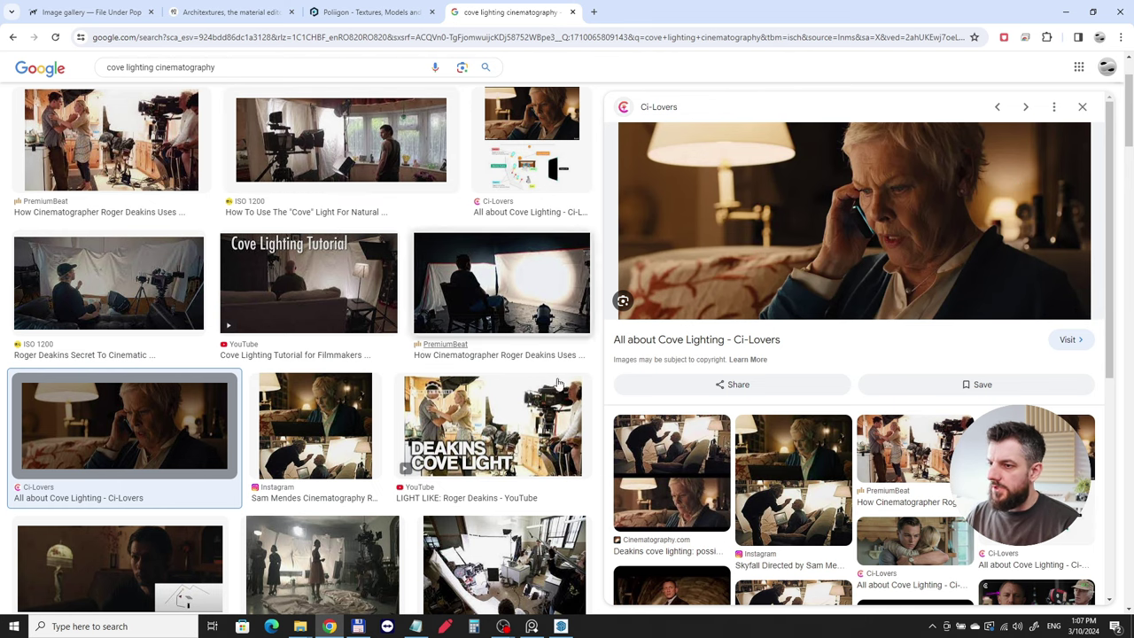
pyautogui.click(680, 436)
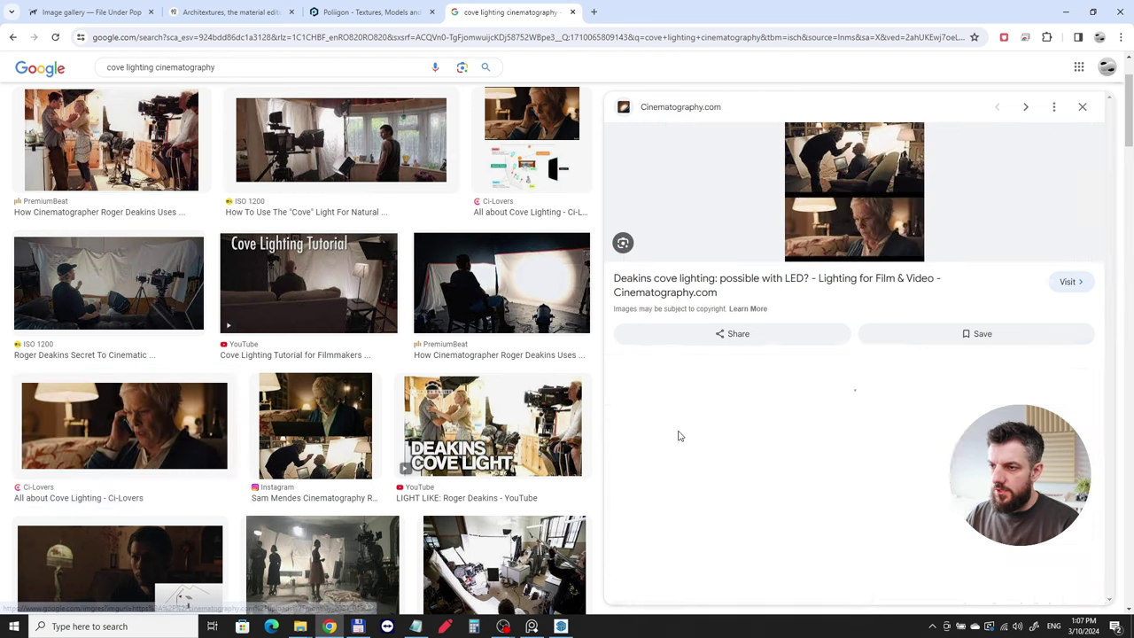
pyautogui.click(848, 172)
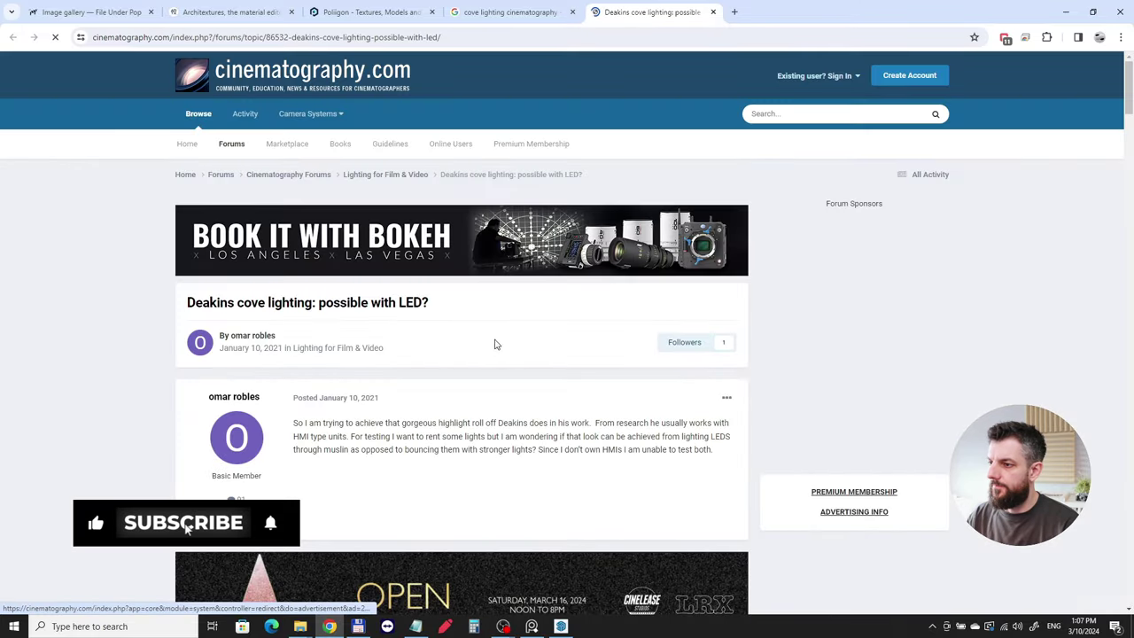
pyautogui.scroll(-15, 495, 344)
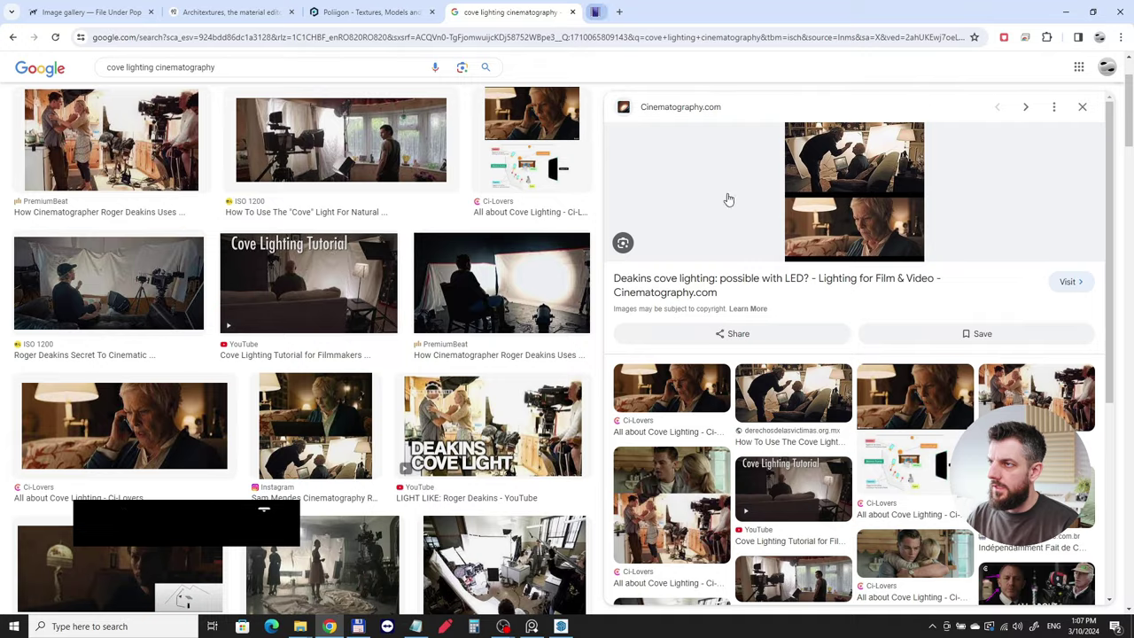
pyautogui.click(711, 12)
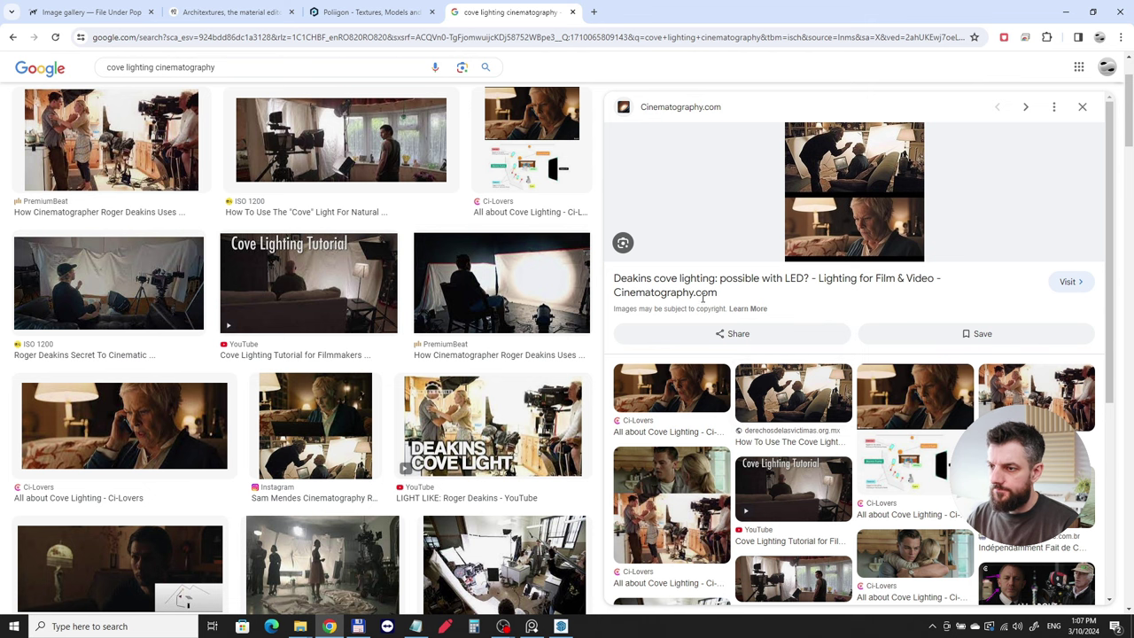
# Compare the cove lighting setups in the YouTube tutorial, ISO 1200 and PremiumBeat image previews
pyautogui.click(298, 278)
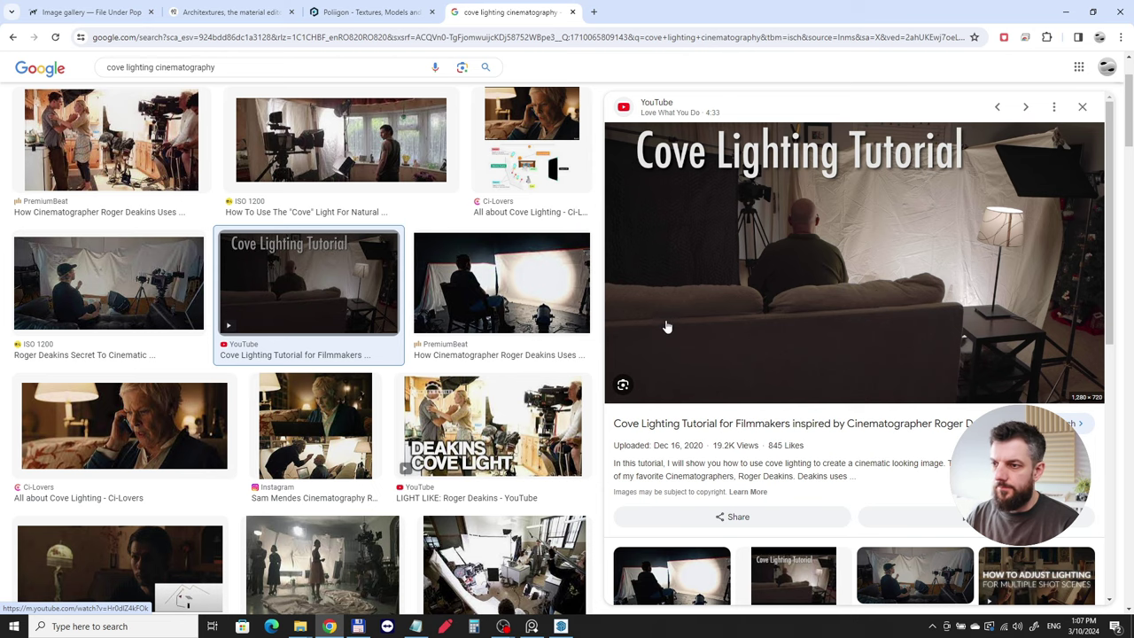
pyautogui.scroll(-2, 667, 327)
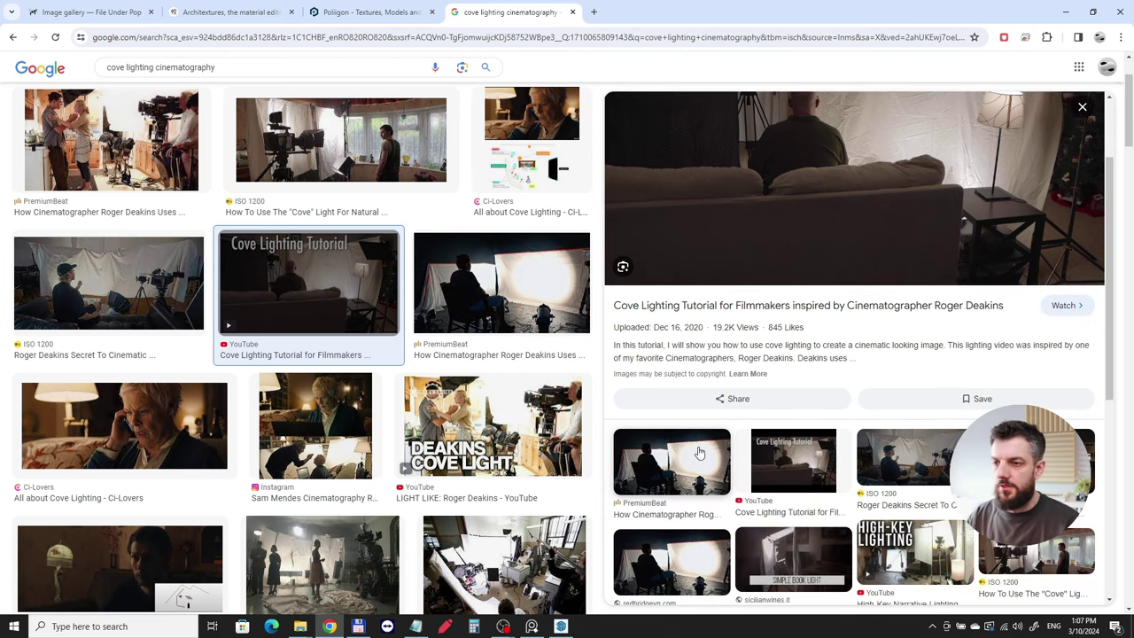
pyautogui.click(915, 463)
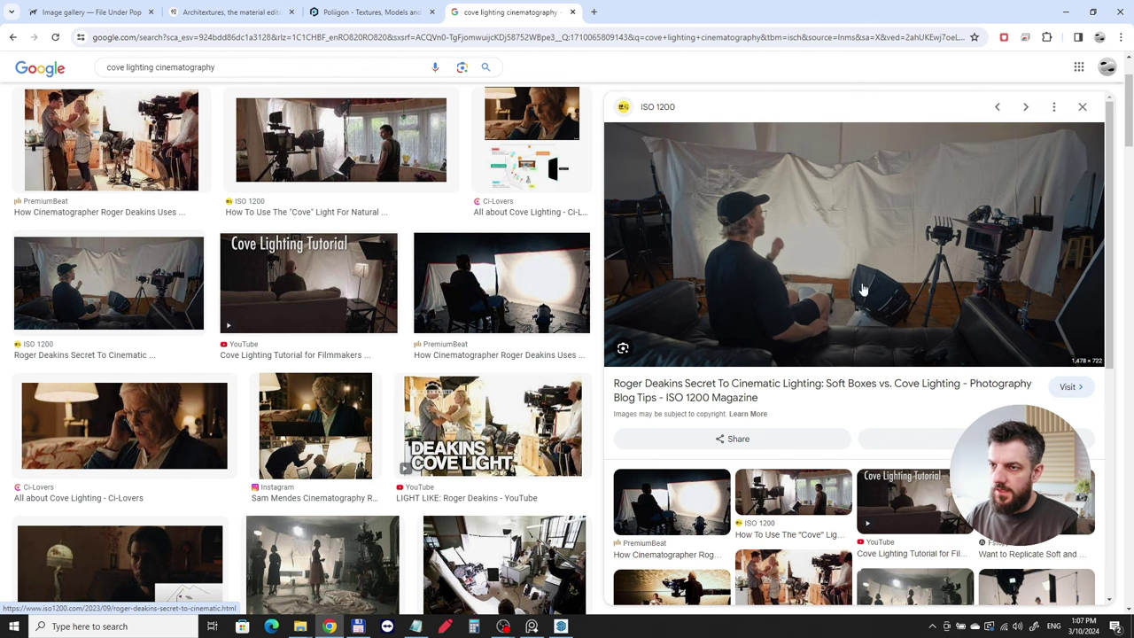
pyautogui.click(542, 288)
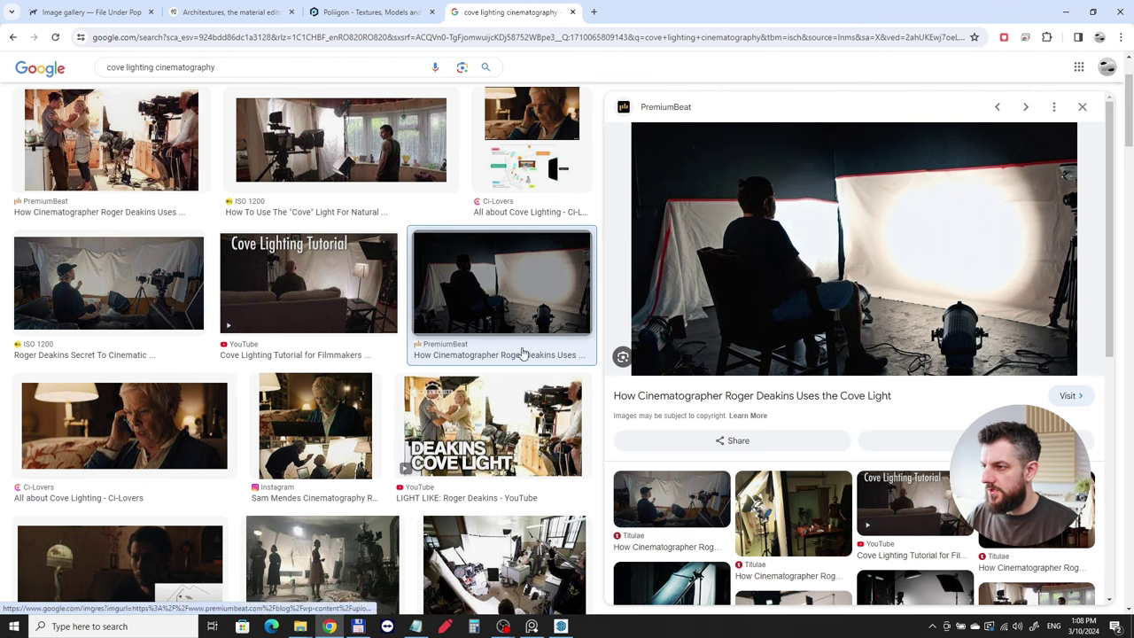
pyautogui.scroll(-2, 137, 447)
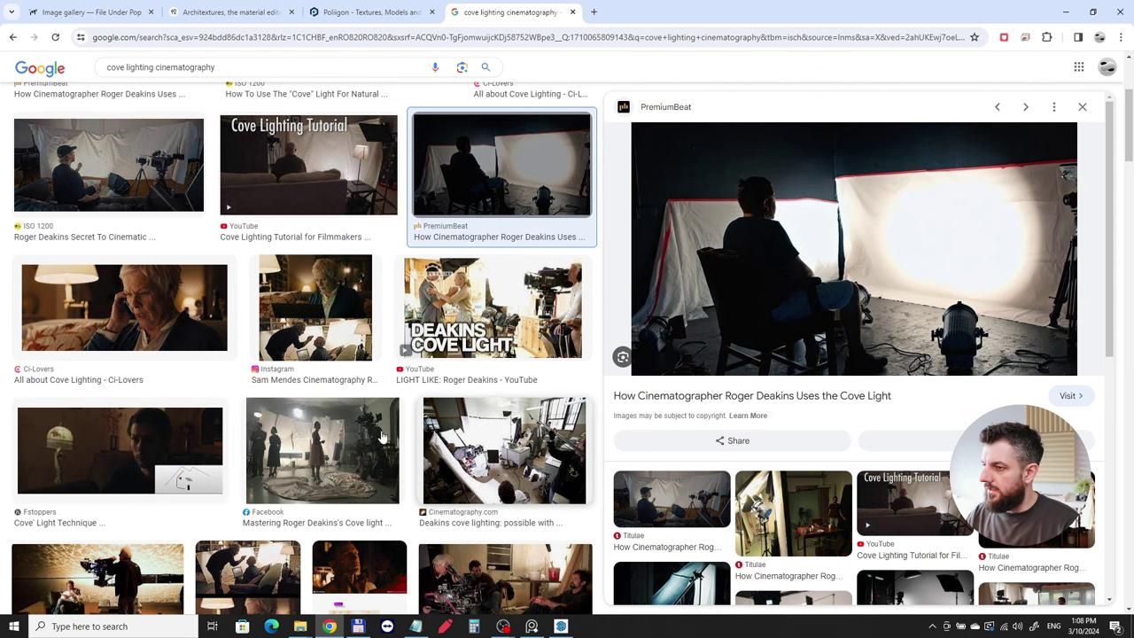
# Preview further cove lighting examples from Titulae and the Pinterest image of film light setup ideas
pyautogui.scroll(-3, 123, 494)
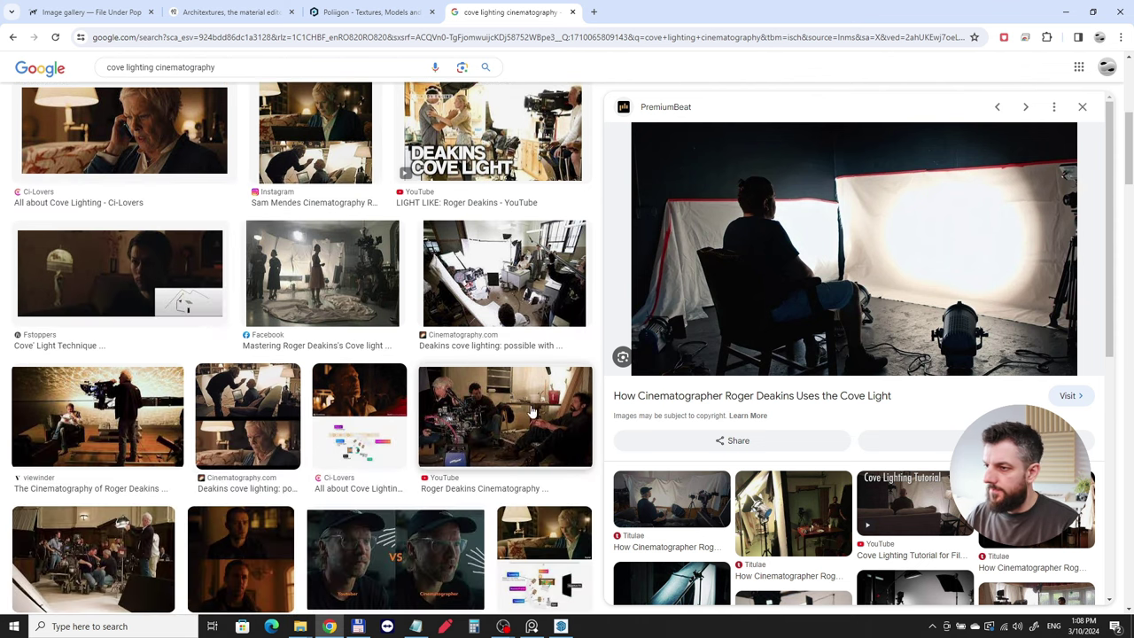
pyautogui.scroll(-3, 355, 443)
pyautogui.click(682, 501)
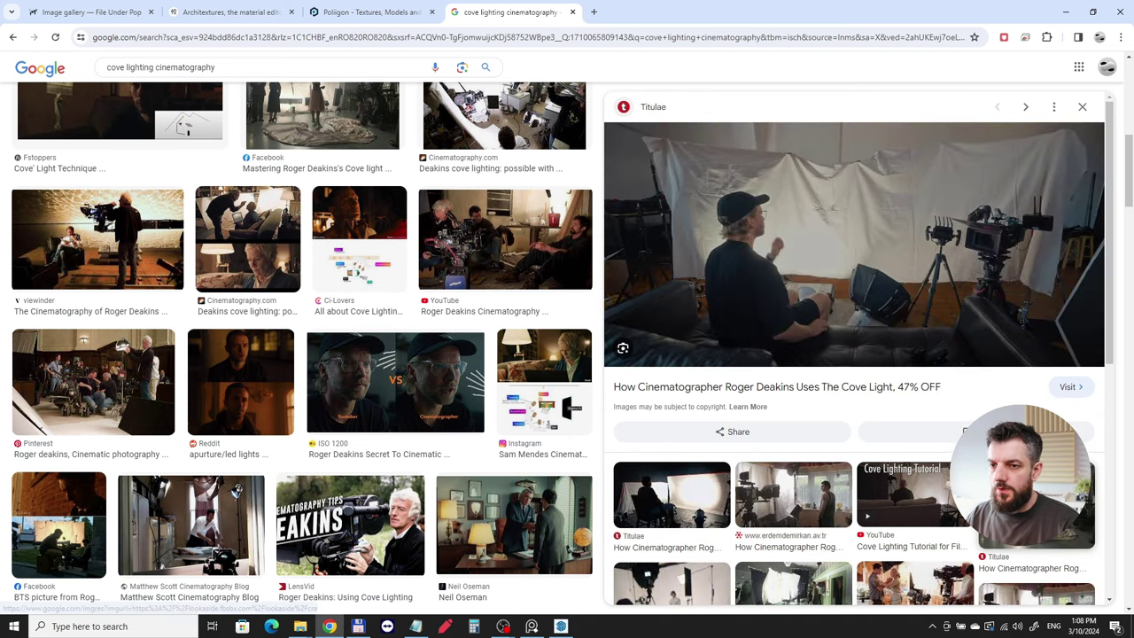
pyautogui.click(1064, 509)
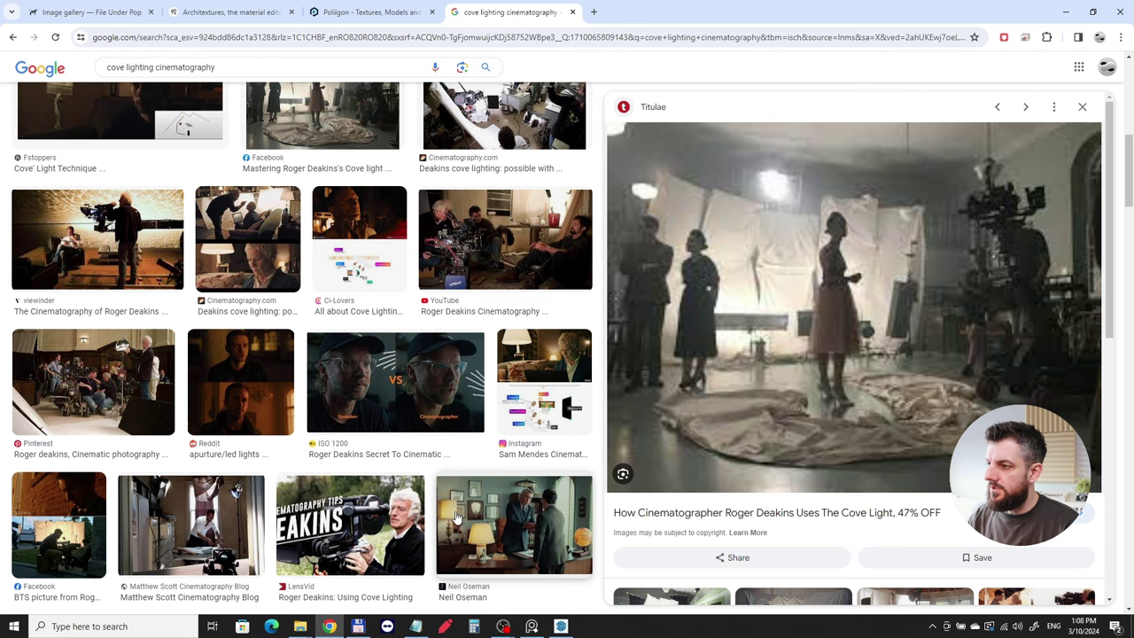
pyautogui.scroll(-2, 478, 511)
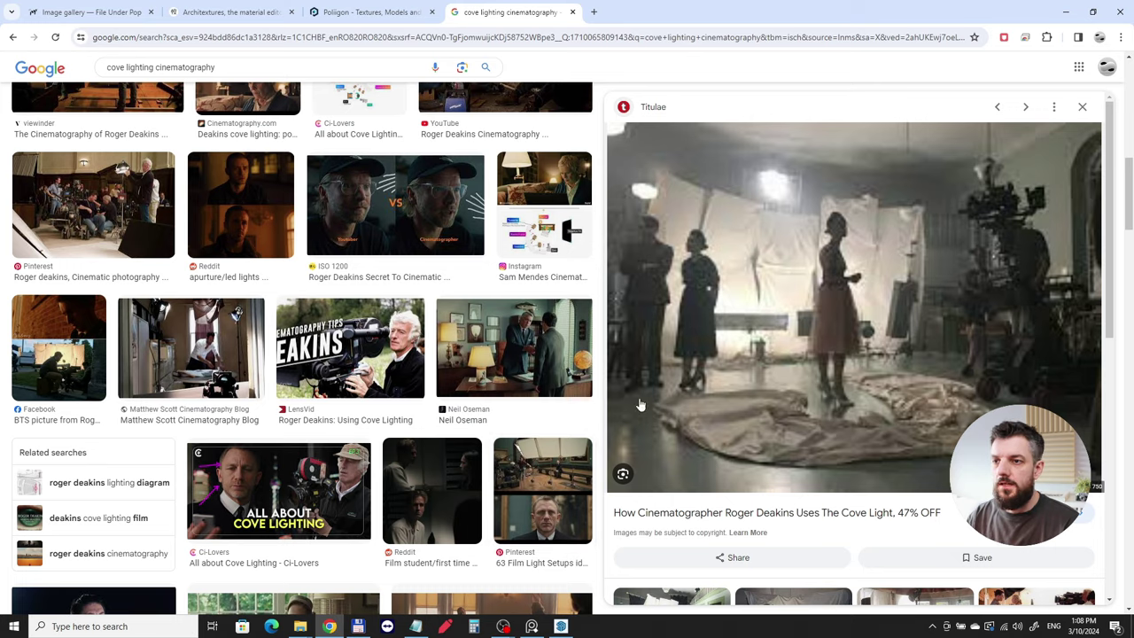
pyautogui.scroll(-4, 641, 405)
pyautogui.click(540, 465)
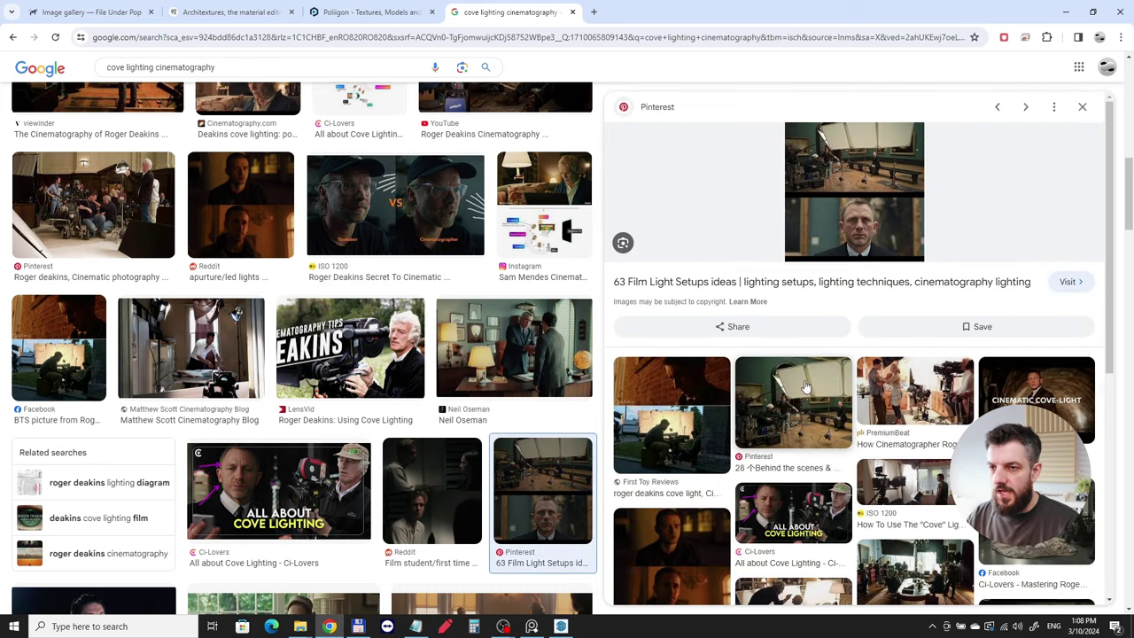
# Reload the full grid of cove lighting image results and skim its thumbnails
pyautogui.click(151, 114)
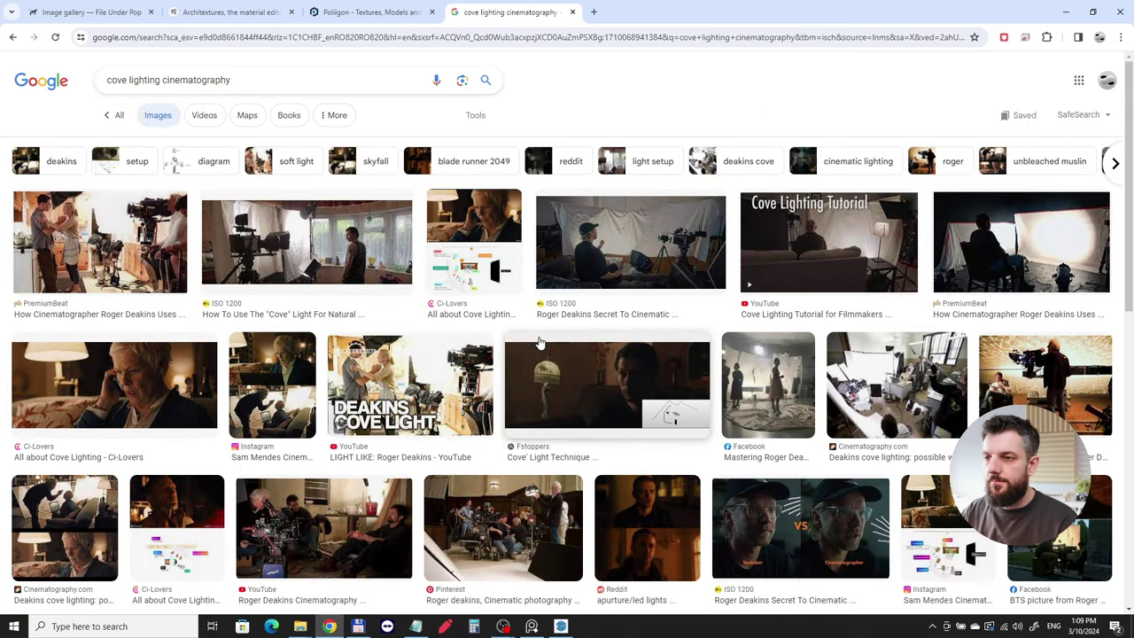
pyautogui.scroll(-3, 419, 415)
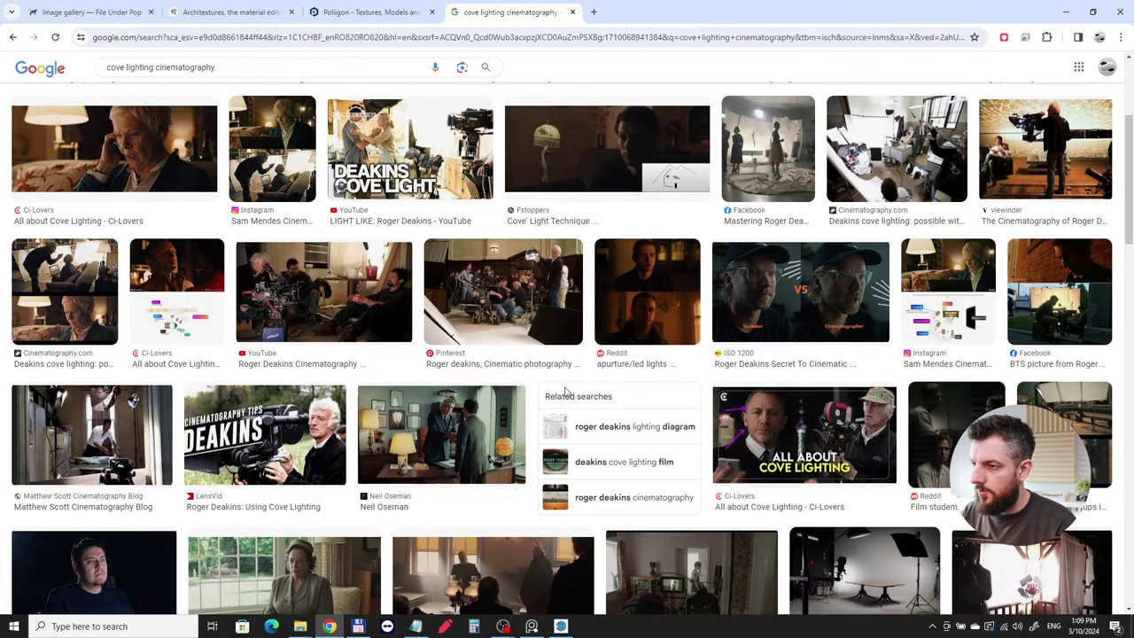
pyautogui.scroll(3, 739, 352)
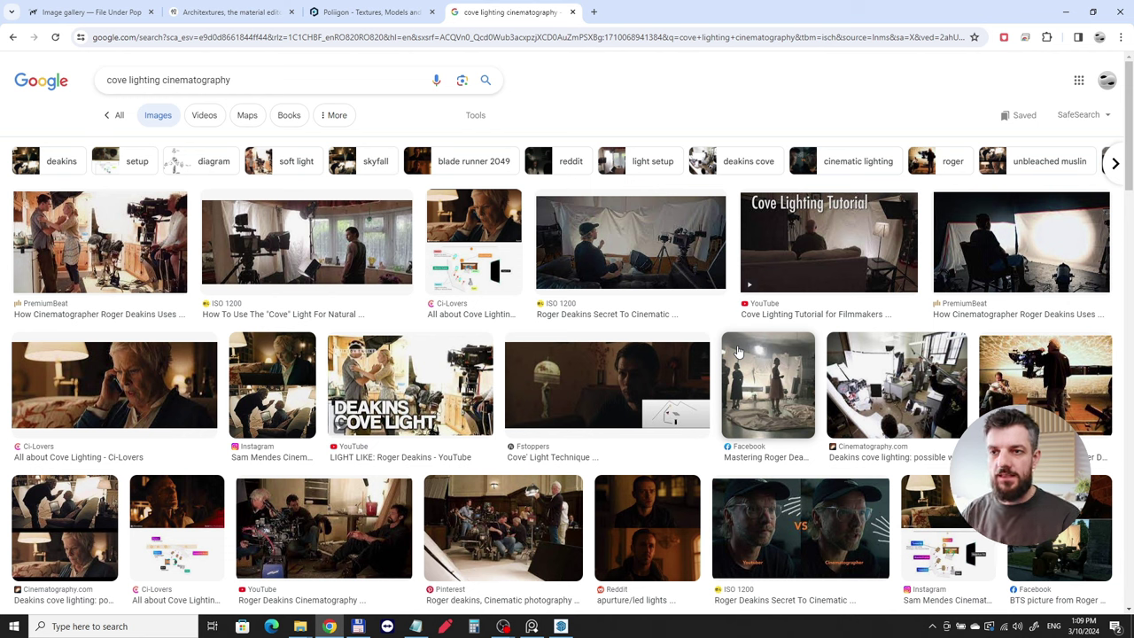
# Return to SketchUp, make the EXTERIOR LIGHT tag visible and examine the light panels above the tall window outside
pyautogui.click(1066, 12)
pyautogui.scroll(-5, 573, 403)
pyautogui.moveTo(572, 401)
pyautogui.mouseDown(button='middle')
pyautogui.moveTo(565, 355)
pyautogui.moveTo(572, 374)
pyautogui.mouseUp(button='middle')
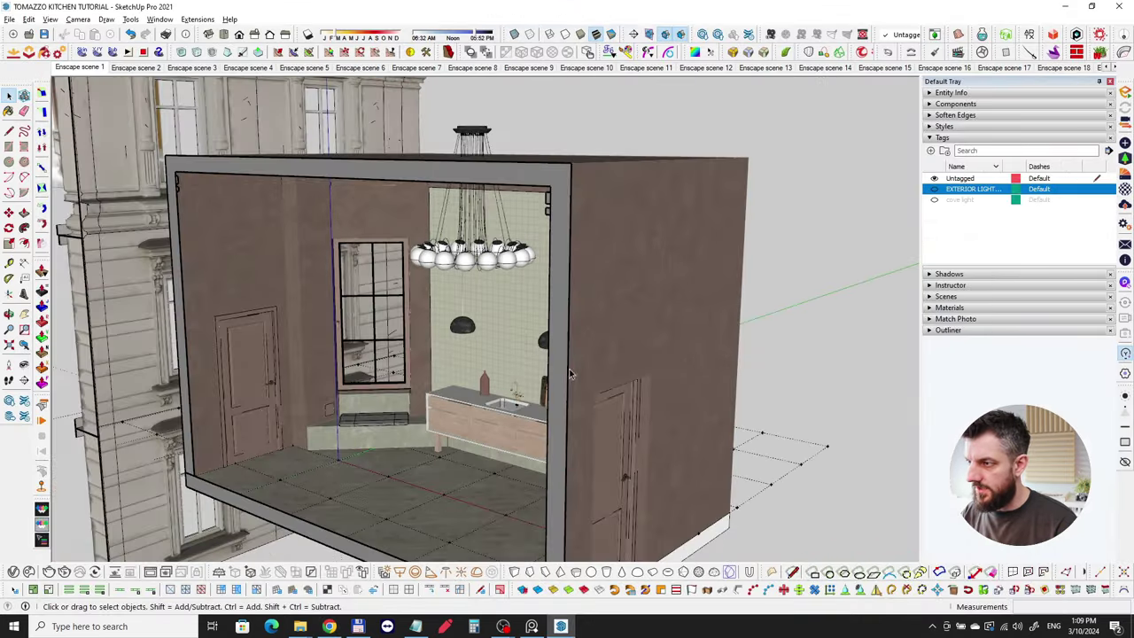
pyautogui.click(933, 190)
pyautogui.moveTo(572, 265); pyautogui.dragTo(433, 351, button='middle')
pyautogui.scroll(5, 434, 351)
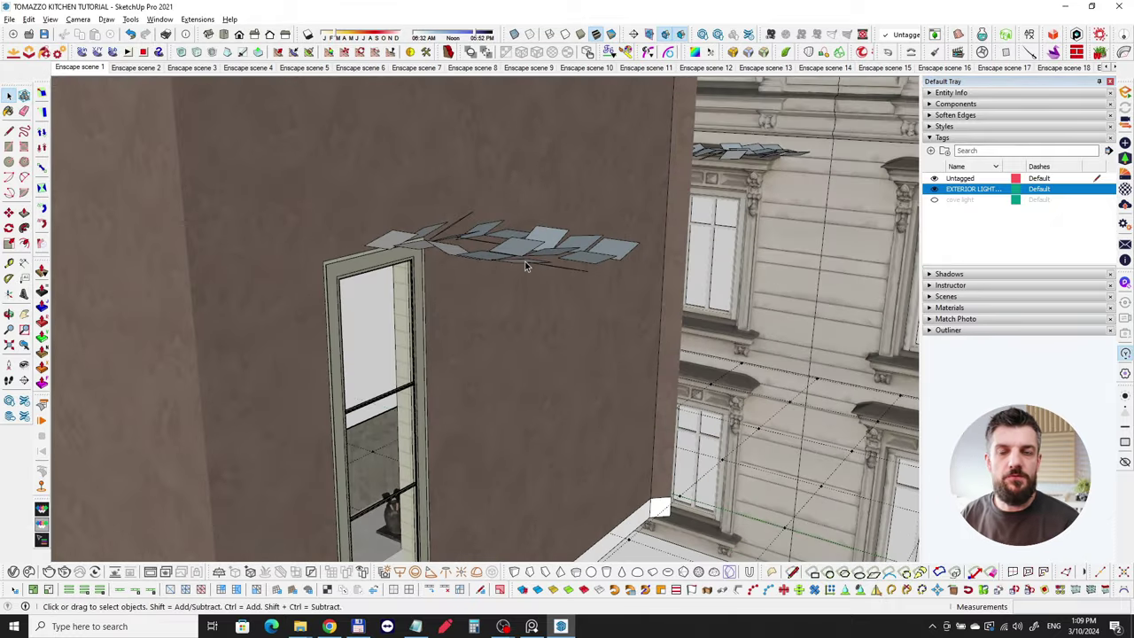
pyautogui.scroll(-3, 484, 246)
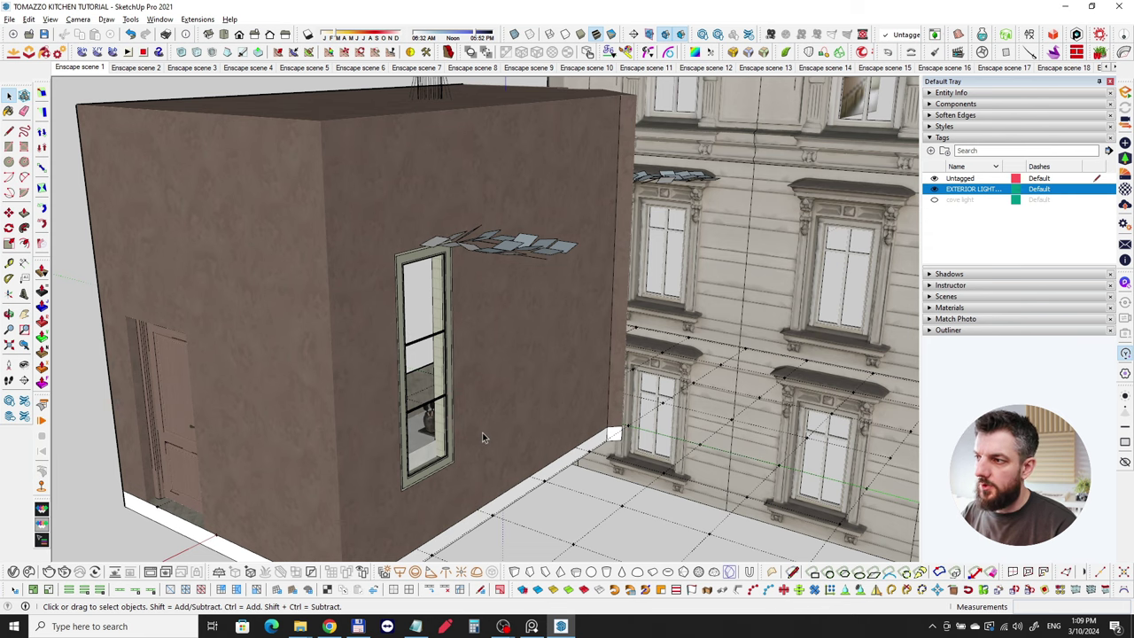
# Inspect the exterior light panel groups above the tall window and beside the neighbouring facade from several angles
pyautogui.moveTo(482, 433); pyautogui.dragTo(611, 257, button='middle')
pyautogui.scroll(2, 544, 291)
pyautogui.click(543, 291)
pyautogui.scroll(2, 647, 262)
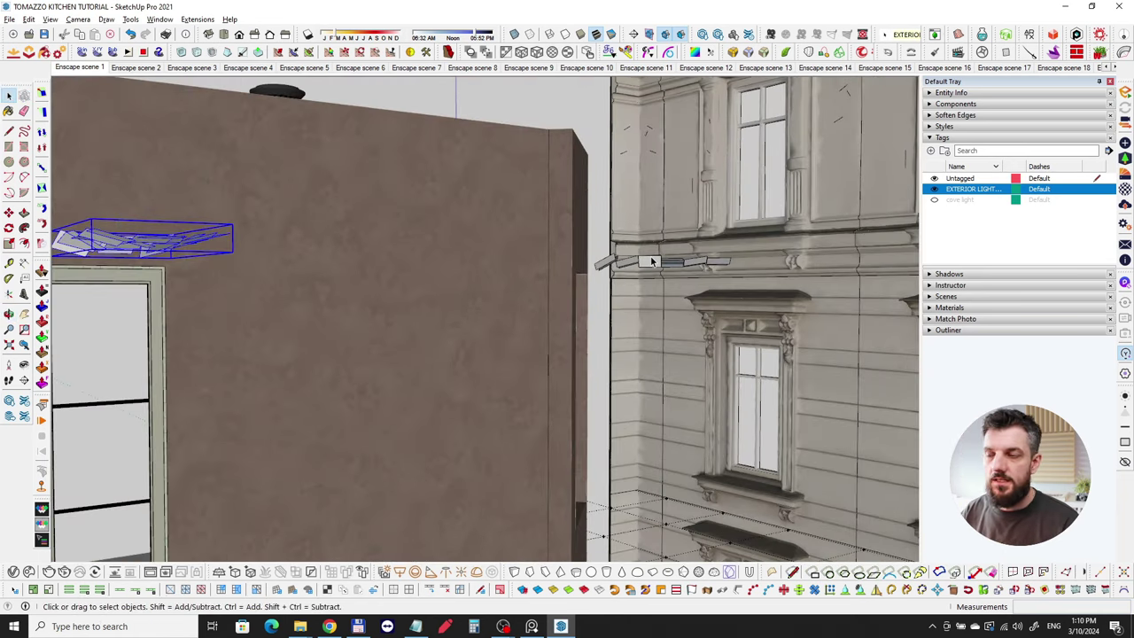
pyautogui.click(651, 262)
pyautogui.moveTo(652, 261); pyautogui.dragTo(685, 183, button='middle')
pyautogui.click(468, 217)
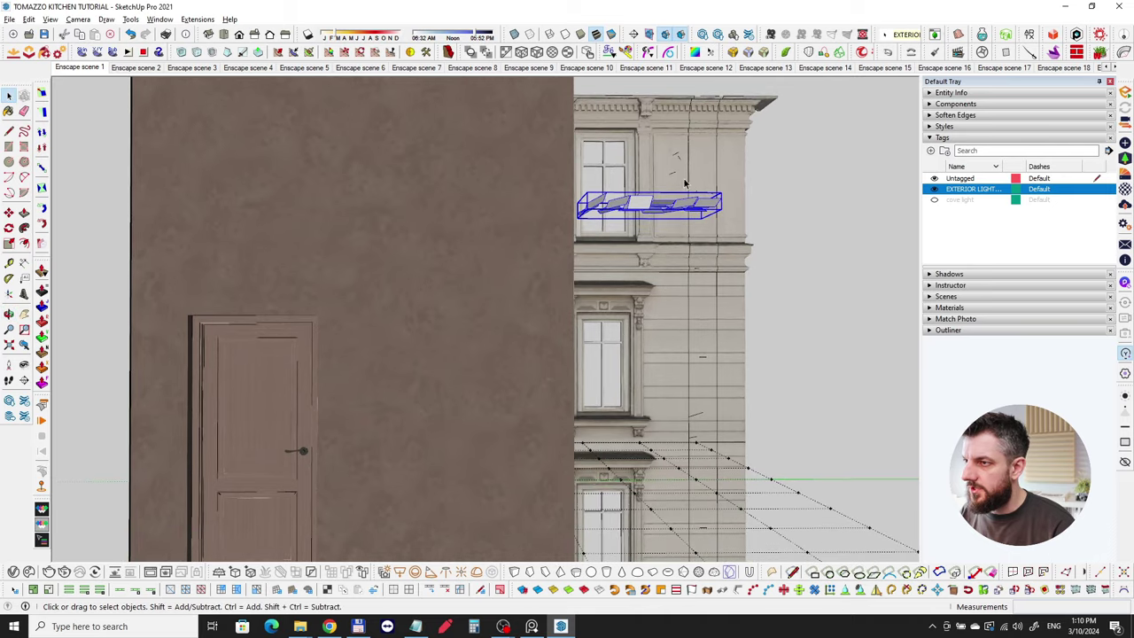
pyautogui.scroll(-3, 526, 322)
pyautogui.moveTo(491, 328); pyautogui.dragTo(667, 270, button='middle')
pyautogui.scroll(5, 618, 257)
pyautogui.click(666, 269)
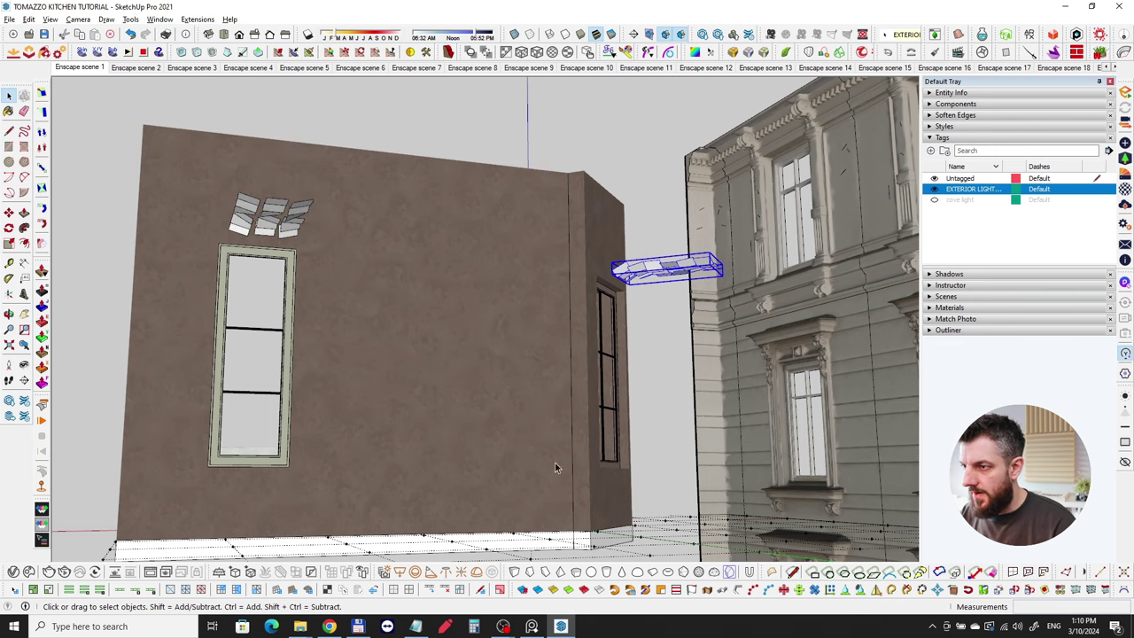
# Make the cove light tag visible and examine the white panels standing in the kitchen up close
pyautogui.moveTo(273, 436); pyautogui.dragTo(645, 380, button='middle')
pyautogui.scroll(-3, 646, 380)
pyautogui.moveTo(494, 375); pyautogui.dragTo(784, 353, button='middle')
pyautogui.scroll(5, 470, 345)
pyautogui.moveTo(398, 359); pyautogui.dragTo(619, 343, button='middle')
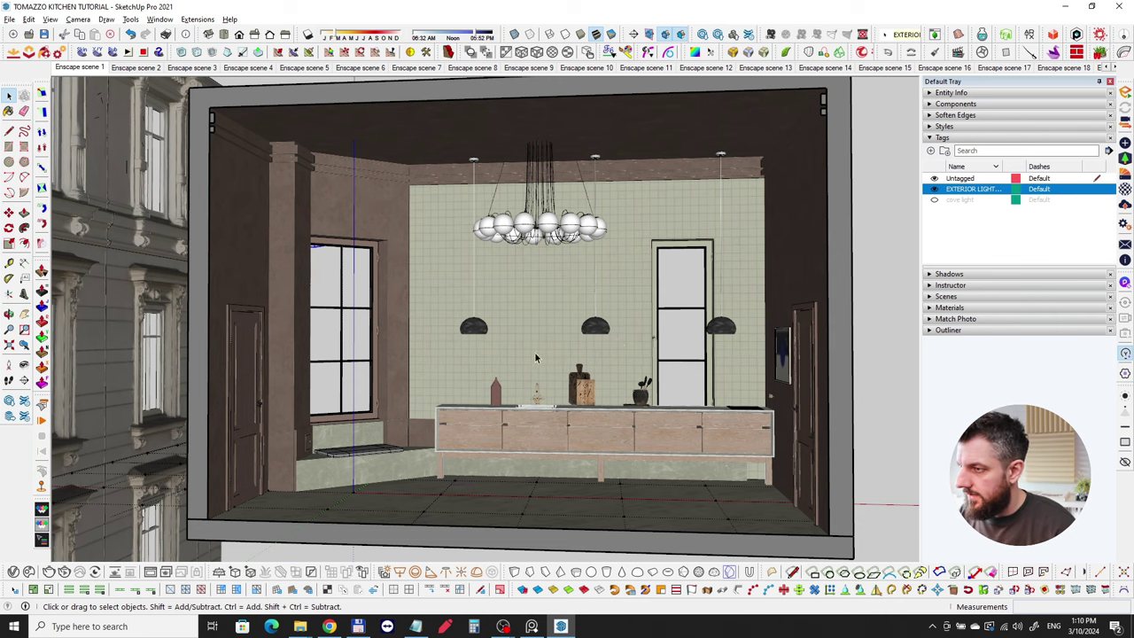
pyautogui.moveTo(535, 358); pyautogui.dragTo(572, 371, button='middle')
pyautogui.scroll(3, 572, 370)
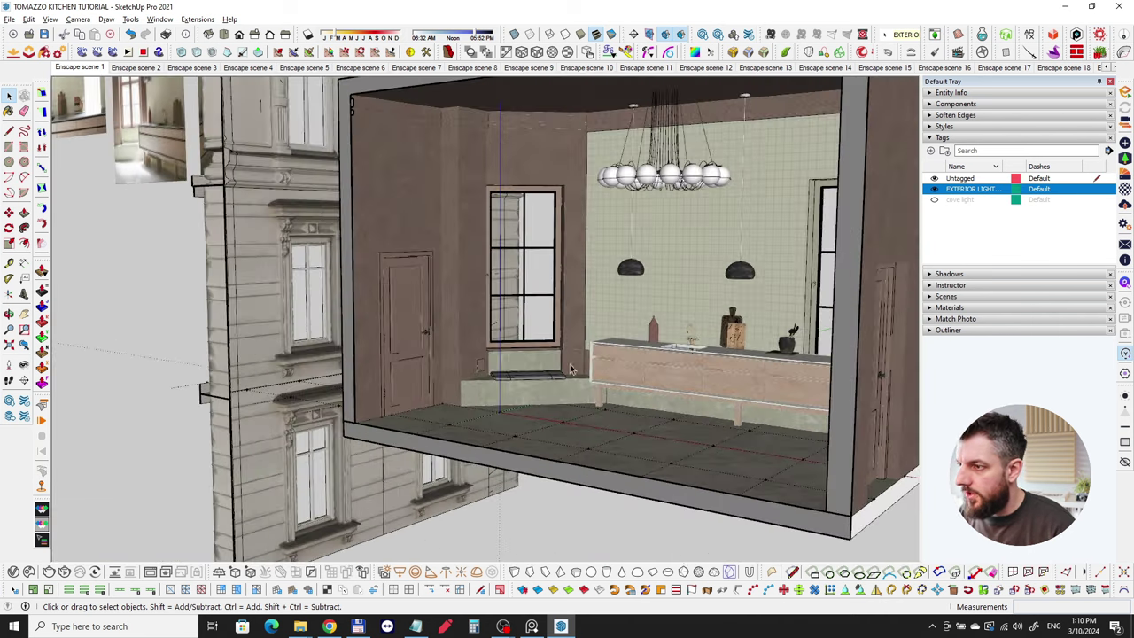
pyautogui.click(935, 201)
pyautogui.moveTo(574, 404); pyautogui.dragTo(457, 406, button='middle')
pyautogui.scroll(3, 527, 317)
pyautogui.scroll(2, 564, 342)
pyautogui.scroll(2, 417, 382)
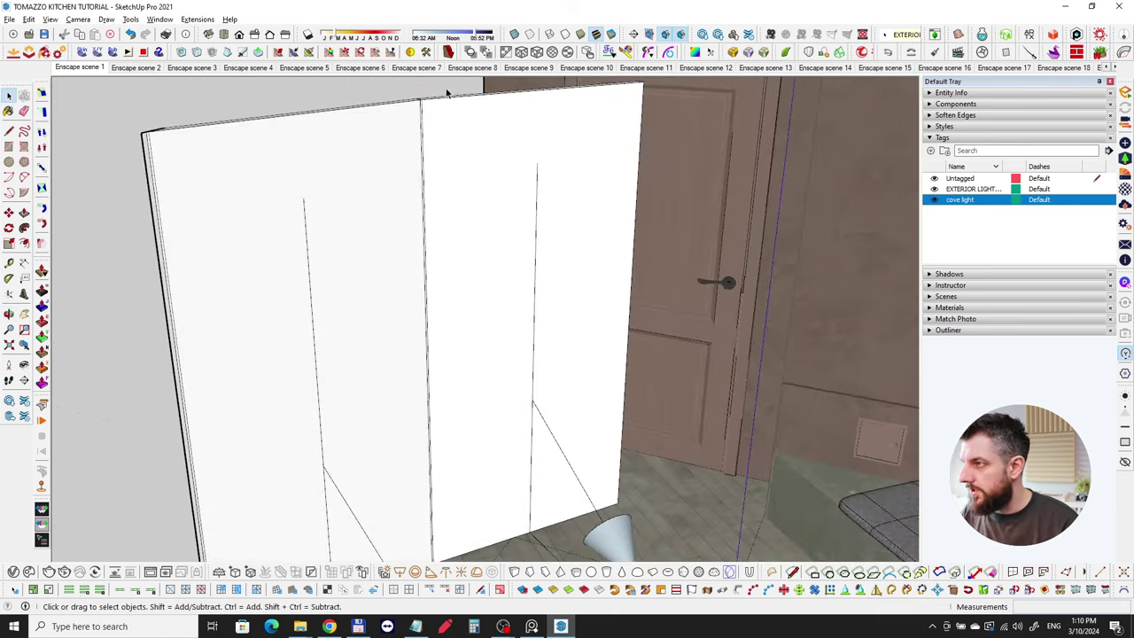
# Turn off the section cut and select the cove light panel nearest the door
pyautogui.click(650, 34)
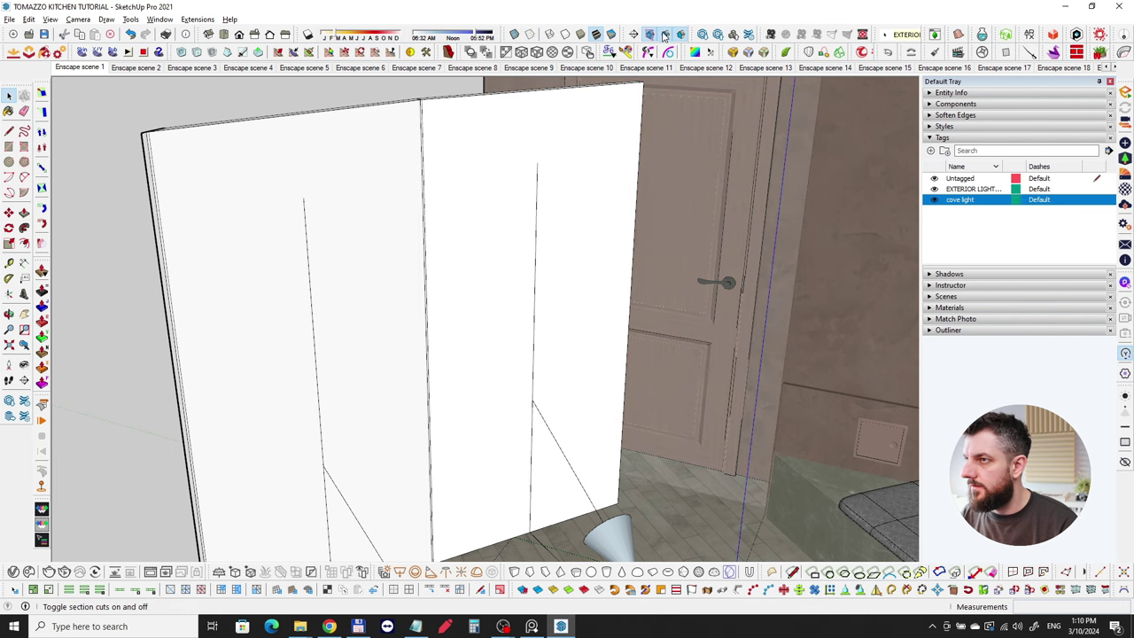
pyautogui.click(662, 35)
pyautogui.click(650, 35)
pyautogui.moveTo(445, 403)
pyautogui.keyDown('shift'); pyautogui.mouseDown(button='middle')
pyautogui.moveTo(532, 253)
pyautogui.moveTo(524, 329)
pyautogui.moveTo(615, 431)
pyautogui.moveTo(473, 408)
pyautogui.moveTo(582, 334)
pyautogui.moveTo(567, 393)
pyautogui.moveTo(476, 437)
pyautogui.moveTo(494, 432)
pyautogui.moveTo(489, 417)
pyautogui.mouseUp(button='middle'); pyautogui.keyUp('shift')
pyautogui.click(582, 334)
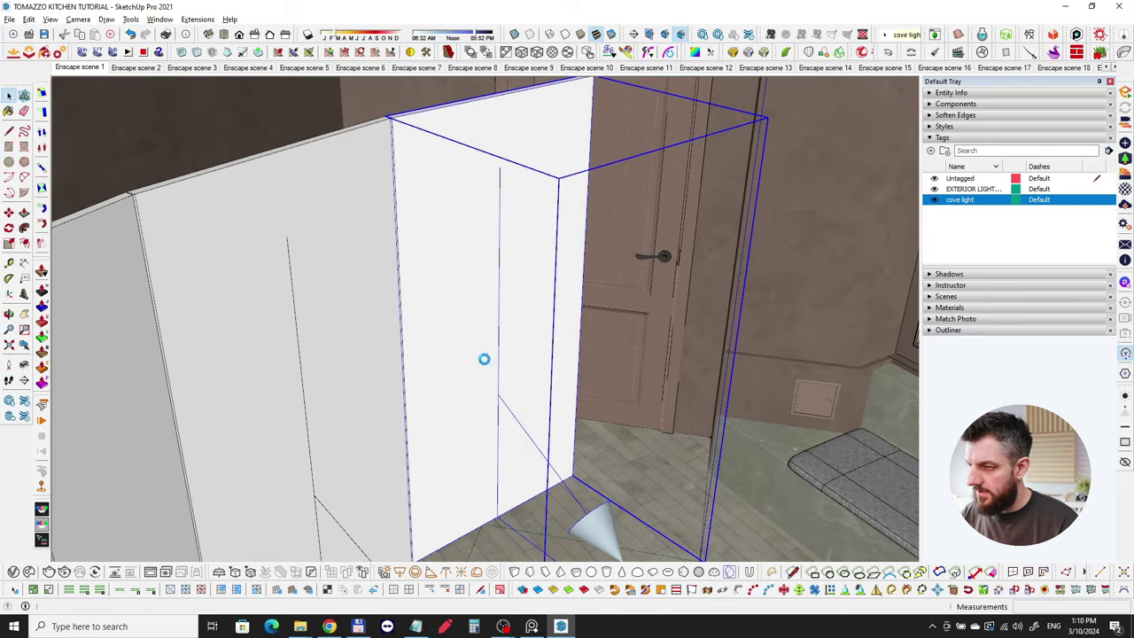
# Inspect the HSB colour settings of Material4, the white material of the cove light panels
pyautogui.press('b')
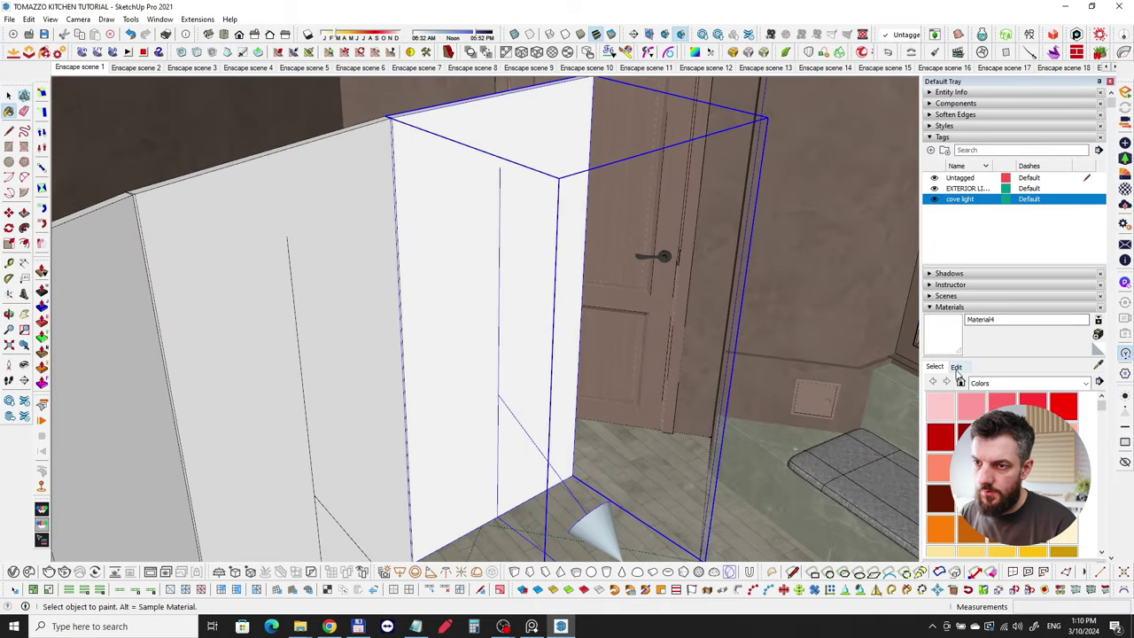
pyautogui.click(956, 367)
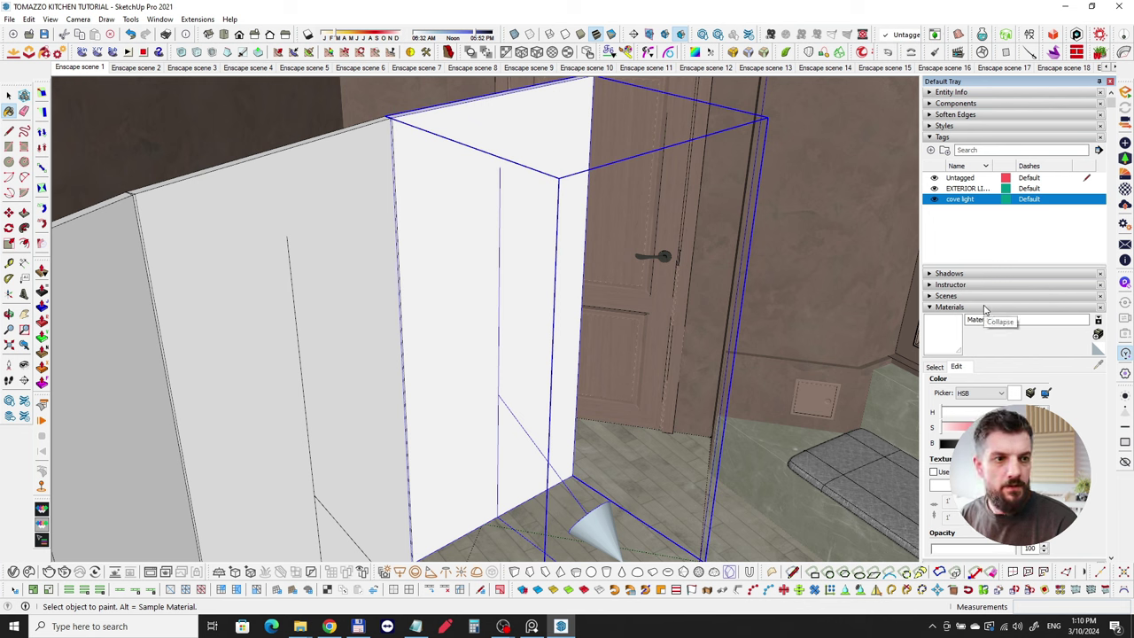
pyautogui.click(992, 139)
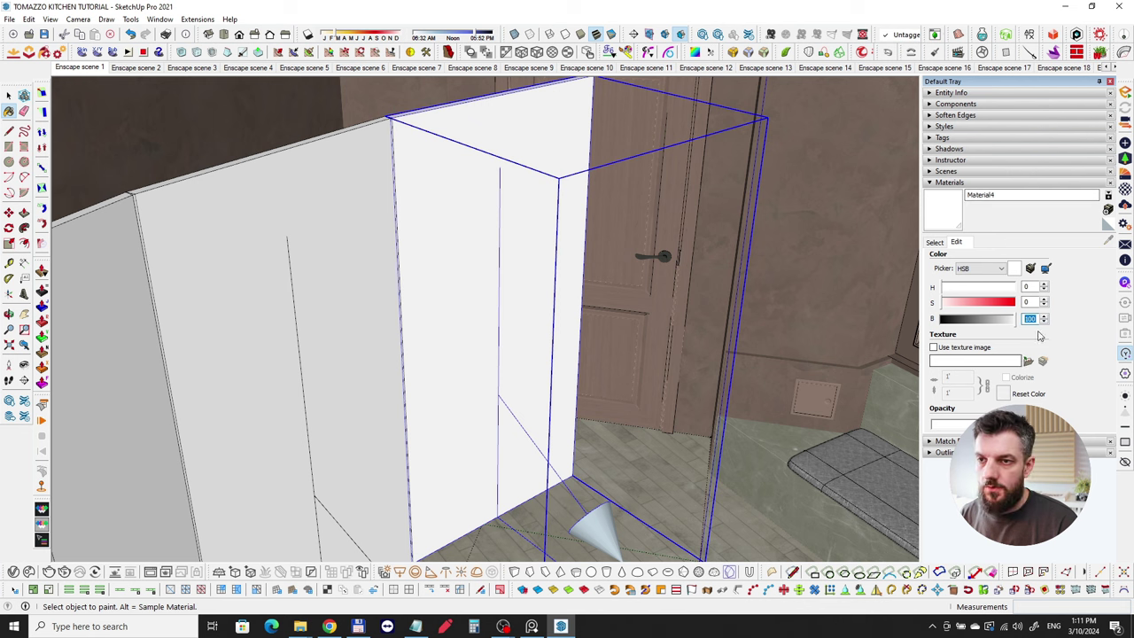
pyautogui.click(984, 184)
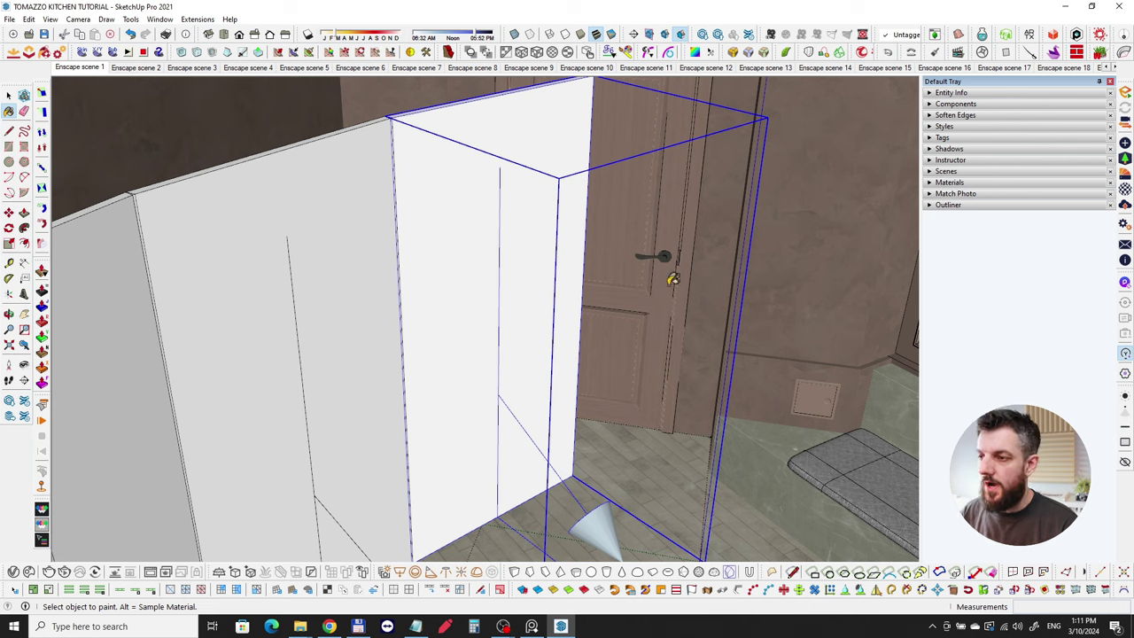
# Examine the spotlights on the floor and how each one is aimed at its cove light panel
pyautogui.moveTo(481, 380); pyautogui.dragTo(508, 295, button='middle')
pyautogui.scroll(5, 508, 295)
pyautogui.scroll(6, 554, 306)
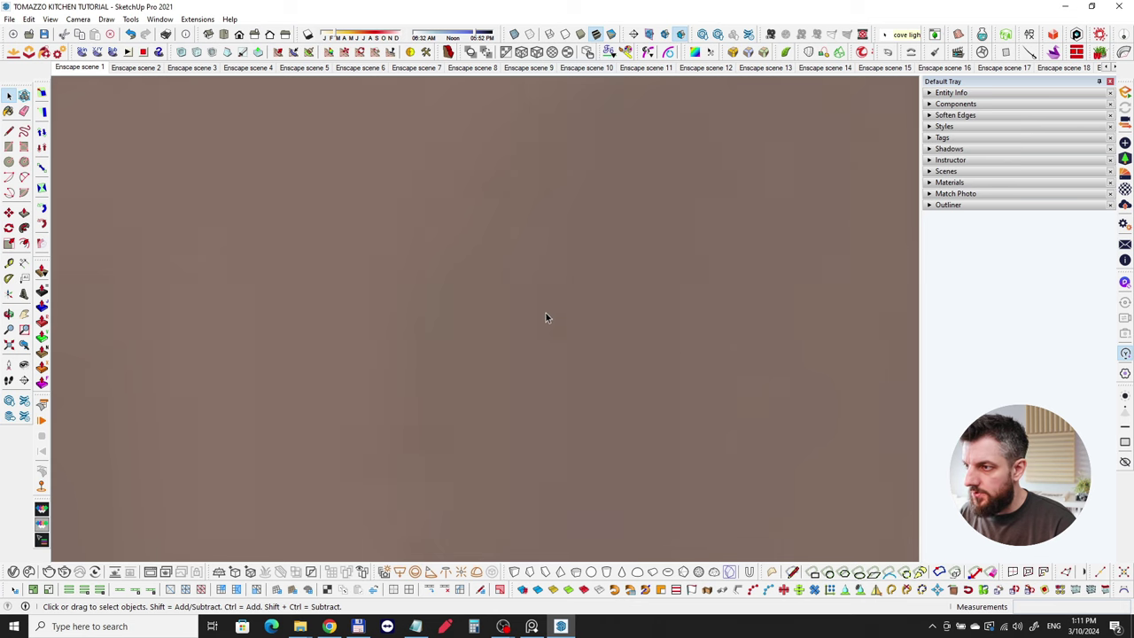
pyautogui.scroll(-5, 547, 316)
pyautogui.moveTo(546, 317); pyautogui.dragTo(632, 490, button='middle')
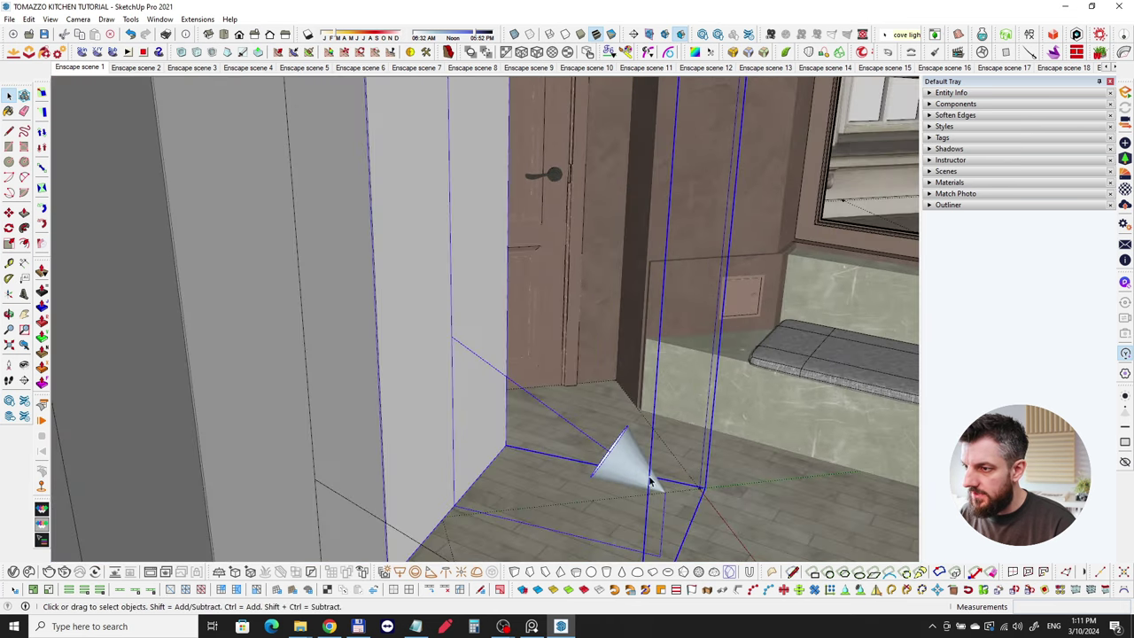
pyautogui.moveTo(452, 337); pyautogui.dragTo(654, 451, button='middle')
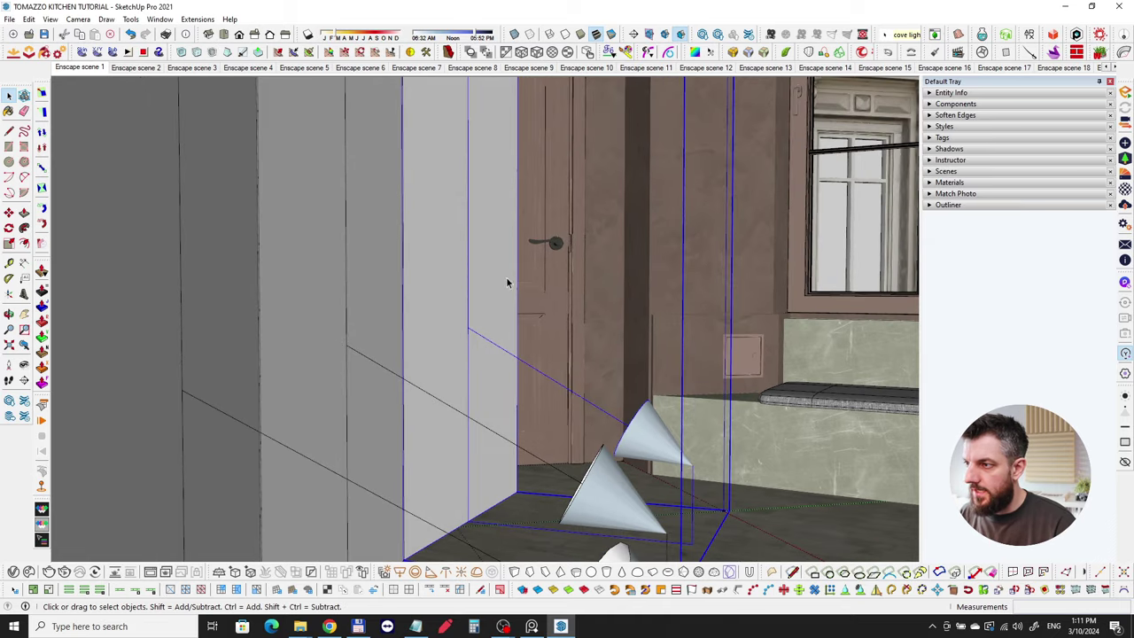
pyautogui.moveTo(865, 92); pyautogui.dragTo(731, 126, button='middle')
pyautogui.moveTo(767, 537); pyautogui.dragTo(573, 433, button='middle')
# Recall Enscape scene 1 and examine the curved row of cove light panels and spotlights within the whole kitchen
pyautogui.click(89, 68)
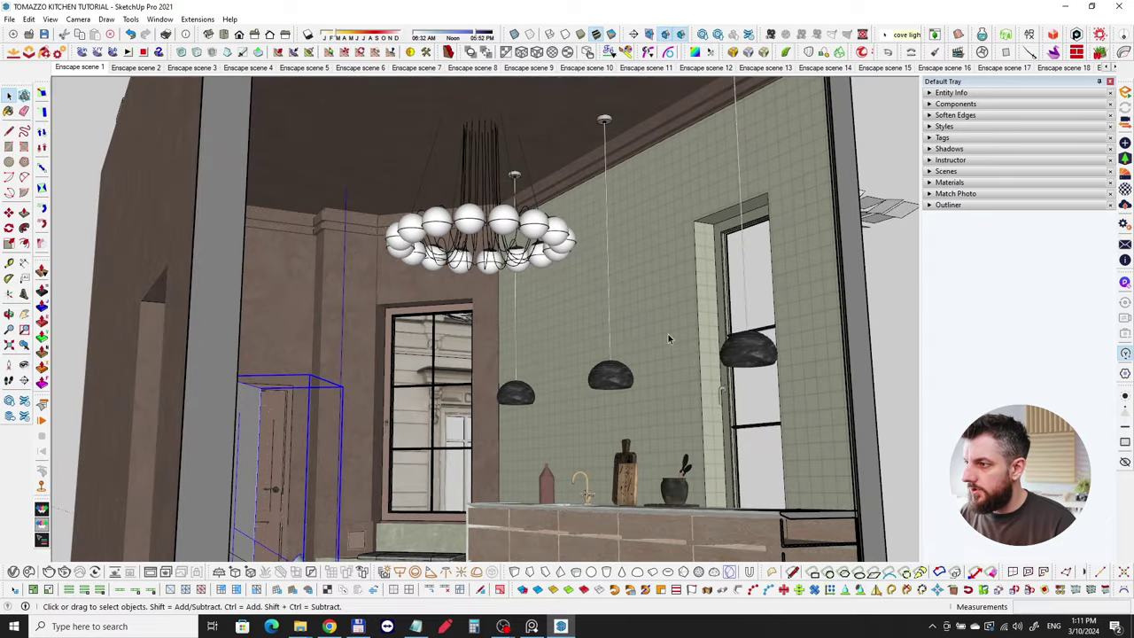
pyautogui.moveTo(597, 390); pyautogui.dragTo(500, 379, button='middle')
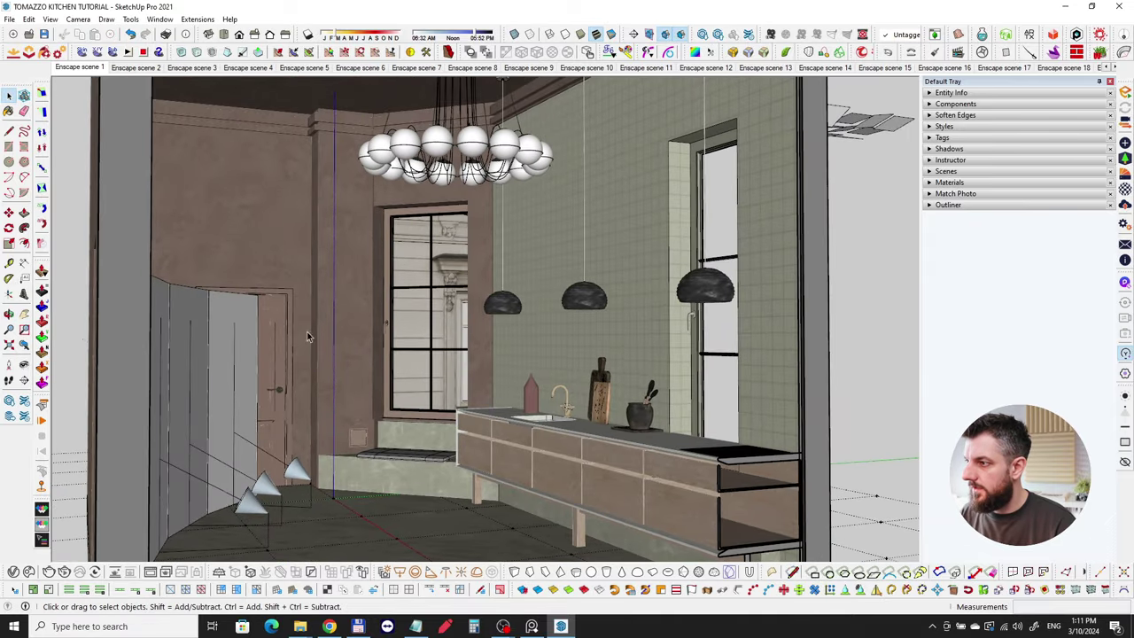
pyautogui.click(237, 369)
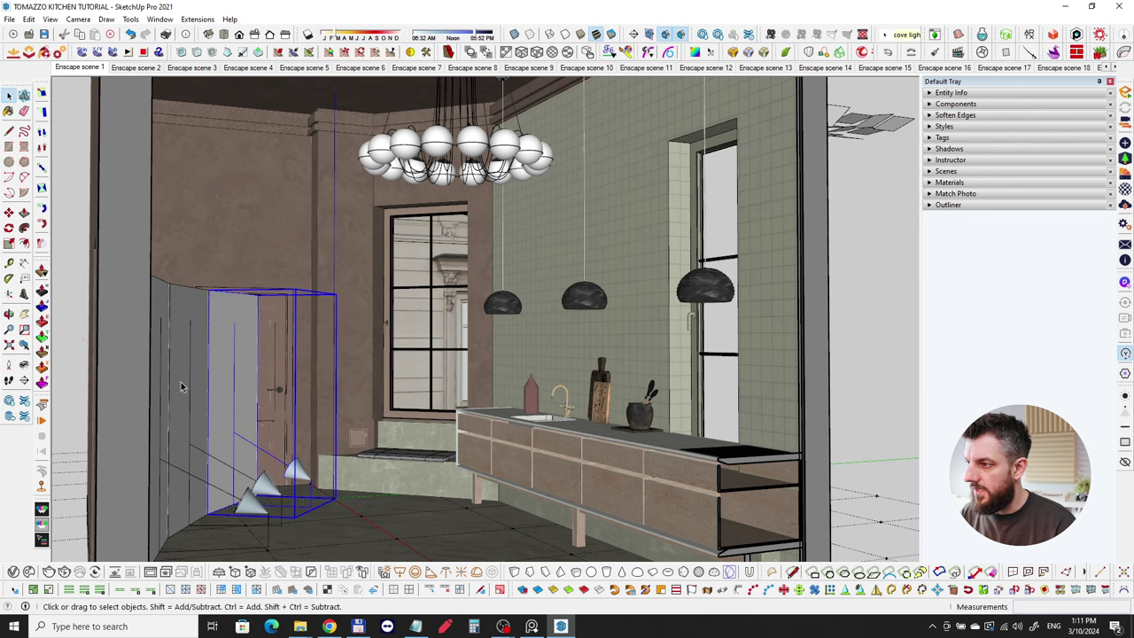
pyautogui.moveTo(204, 403); pyautogui.dragTo(281, 391, button='middle')
pyautogui.moveTo(572, 380); pyautogui.dragTo(410, 335, button='middle')
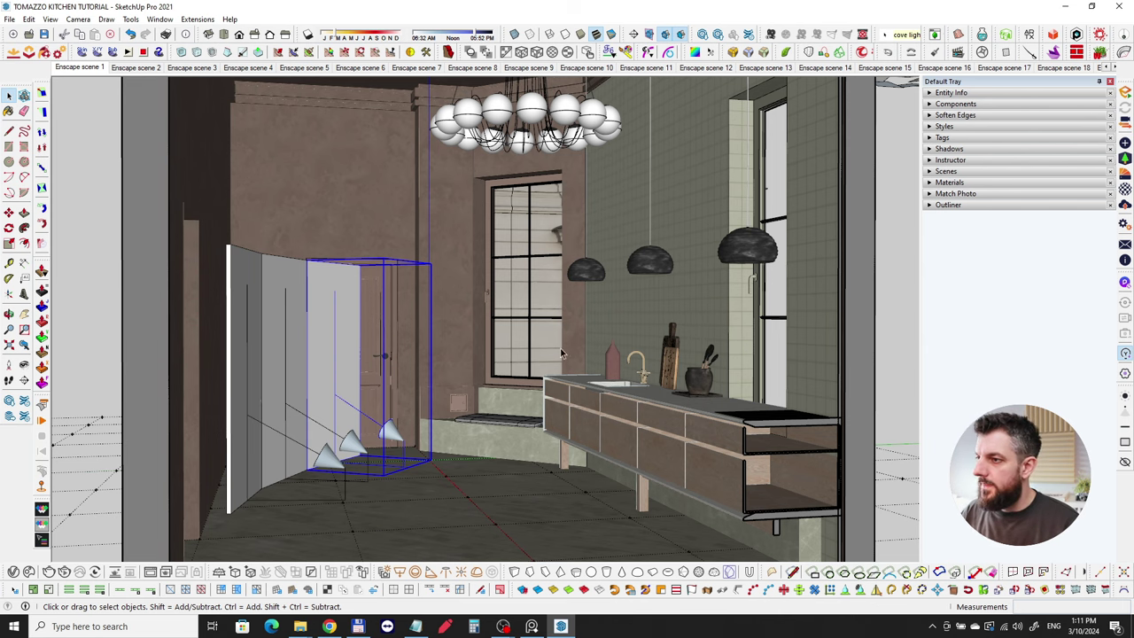
pyautogui.moveTo(521, 351); pyautogui.dragTo(478, 383, button='middle')
# Hide the EXTERIOR LIGHT and cove light tags
pyautogui.click(942, 138)
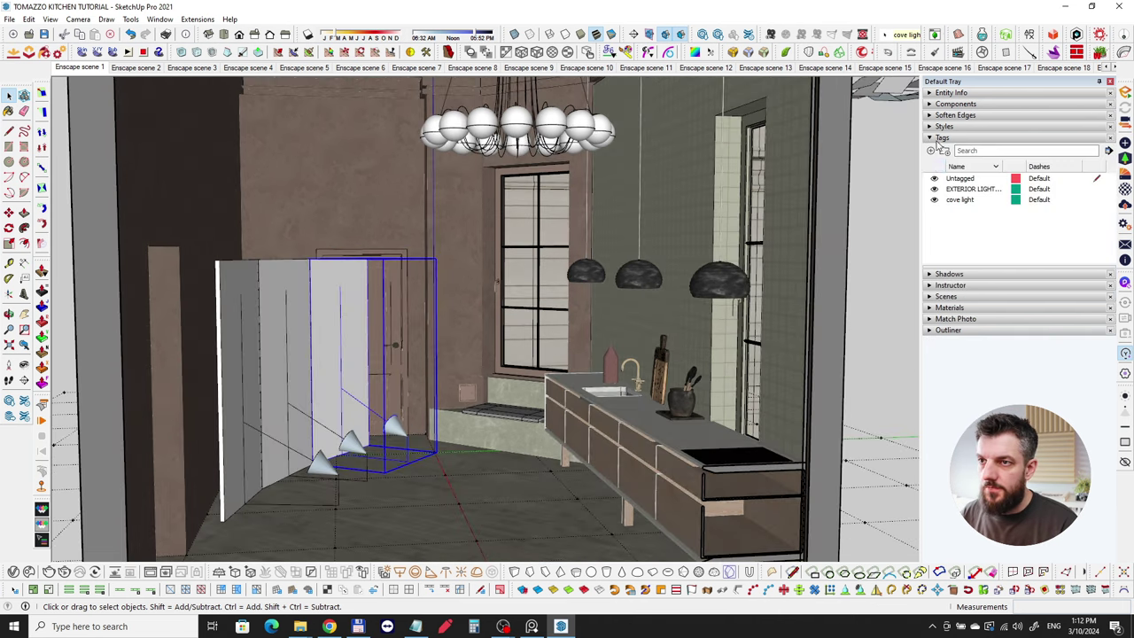
pyautogui.click(935, 188)
pyautogui.click(936, 201)
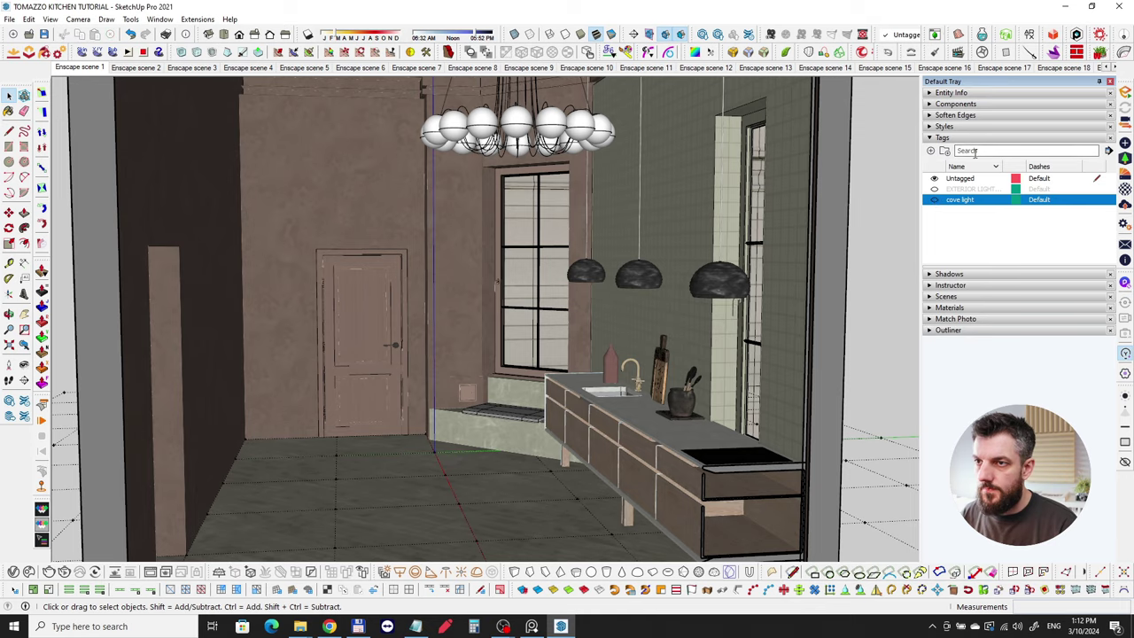
pyautogui.click(942, 138)
pyautogui.moveTo(529, 317); pyautogui.dragTo(696, 308, button='middle')
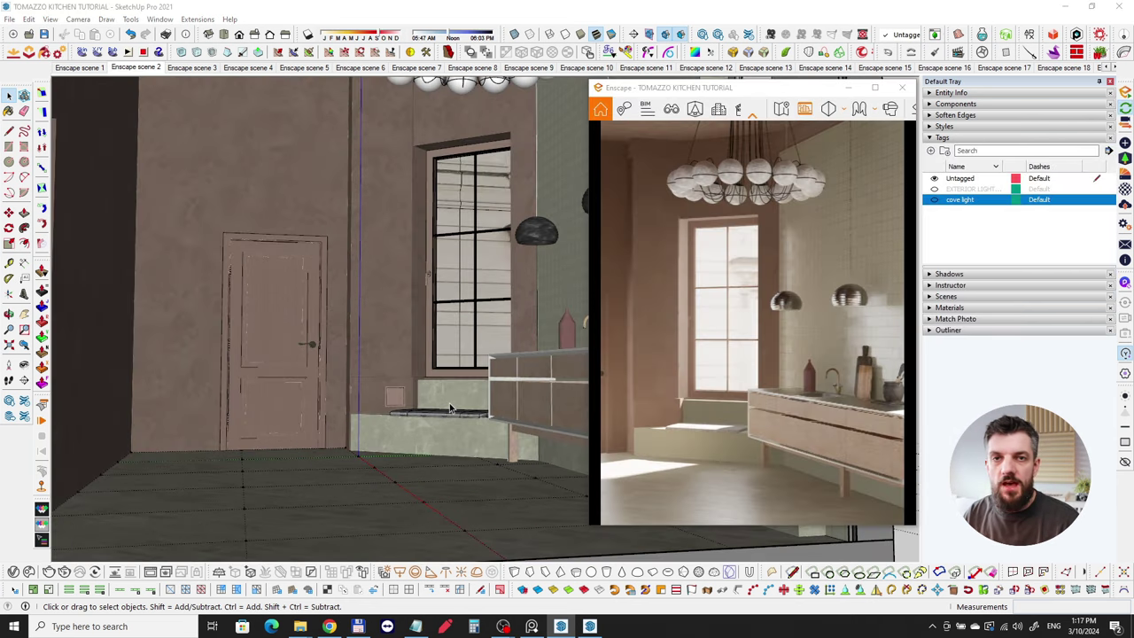
# Synchronize the SketchUp view with Enscape and examine the rendered countertop, pendant lamps and tiled wall up close
pyautogui.moveTo(454, 404); pyautogui.dragTo(494, 396, button='middle')
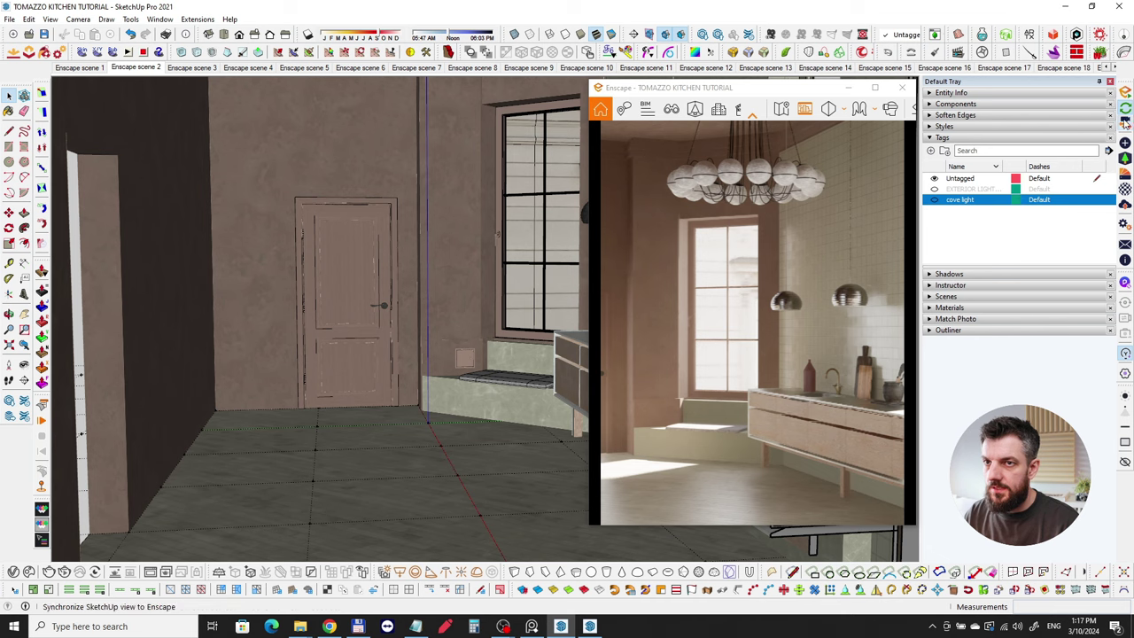
pyautogui.moveTo(408, 337)
pyautogui.mouseDown(button='middle')
pyautogui.moveTo(424, 369)
pyautogui.moveTo(417, 407)
pyautogui.moveTo(448, 414)
pyautogui.moveTo(483, 398)
pyautogui.moveTo(382, 388)
pyautogui.moveTo(443, 377)
pyautogui.moveTo(396, 433)
pyautogui.moveTo(257, 398)
pyautogui.moveTo(233, 411)
pyautogui.moveTo(299, 406)
pyautogui.mouseUp(button='middle')
pyautogui.scroll(3, 435, 374)
pyautogui.scroll(-1, 395, 381)
pyautogui.scroll(3, 433, 371)
pyautogui.scroll(-5, 398, 426)
pyautogui.scroll(1, 435, 398)
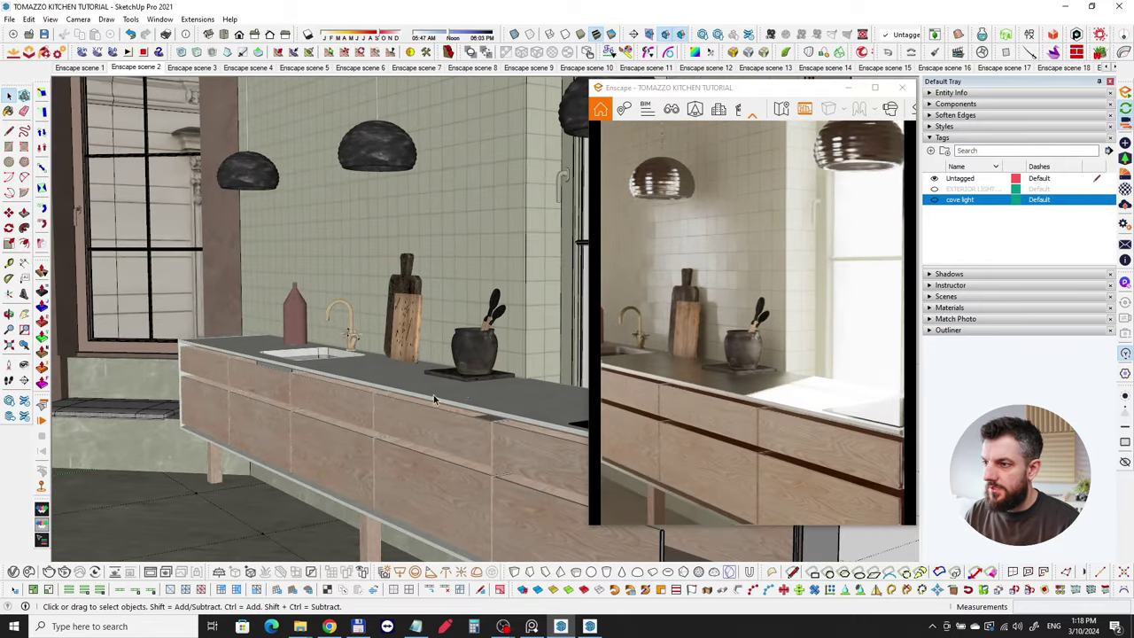
pyautogui.keyDown('shift'); pyautogui.moveTo(460, 398); pyautogui.dragTo(420, 396, button='middle'); pyautogui.keyUp('shift')
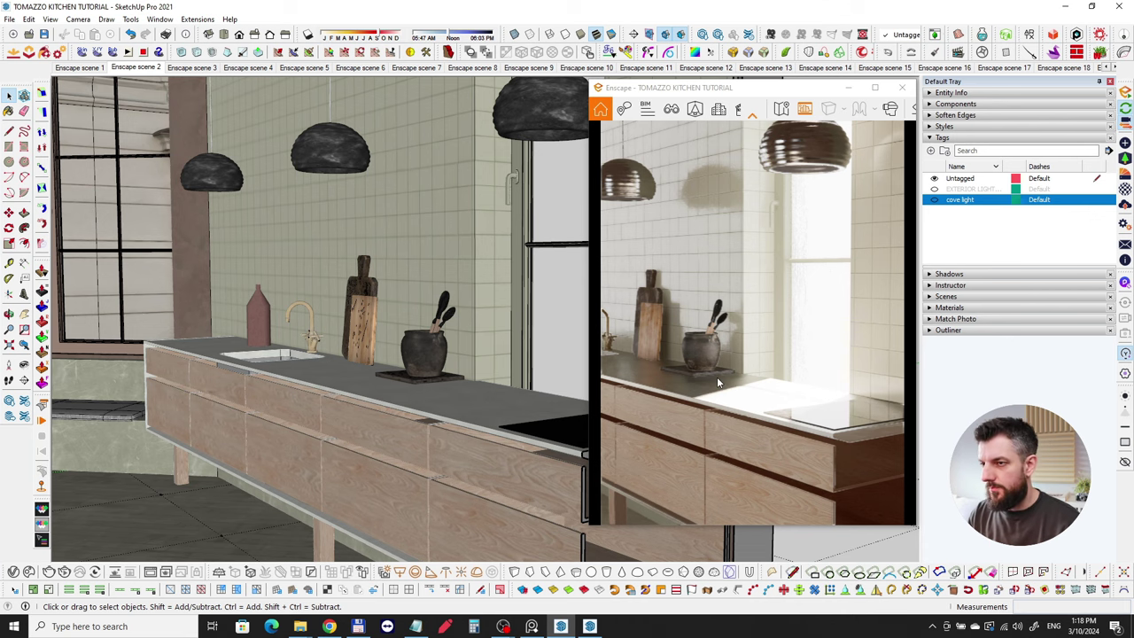
# Examine the daylight around the tall window, window seat, door and kitchen counter in the synchronized Enscape render
pyautogui.moveTo(231, 378)
pyautogui.mouseDown(button='middle')
pyautogui.moveTo(434, 371)
pyautogui.moveTo(384, 372)
pyautogui.moveTo(341, 315)
pyautogui.moveTo(335, 377)
pyautogui.moveTo(329, 339)
pyautogui.moveTo(390, 379)
pyautogui.mouseUp(button='middle')
pyautogui.scroll(3, 338, 315)
pyautogui.scroll(-2, 328, 343)
pyautogui.scroll(-3, 328, 343)
pyautogui.moveTo(390, 379)
pyautogui.mouseDown(button='middle')
pyautogui.moveTo(333, 347)
pyautogui.moveTo(324, 373)
pyautogui.mouseUp(button='middle')
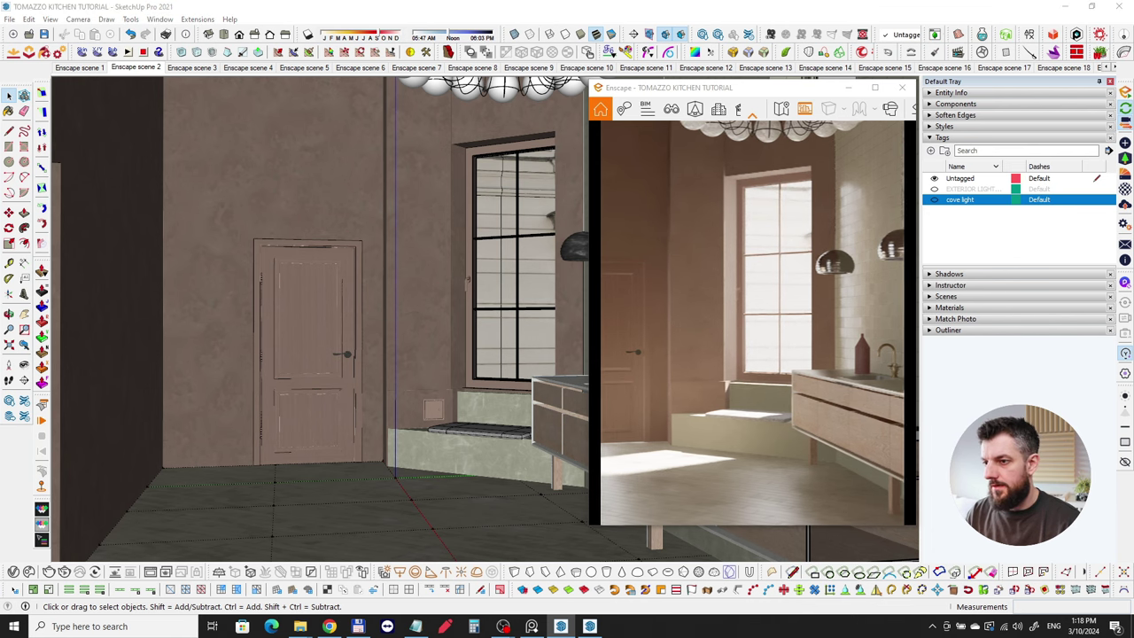
pyautogui.moveTo(391, 447); pyautogui.dragTo(283, 441, button='middle')
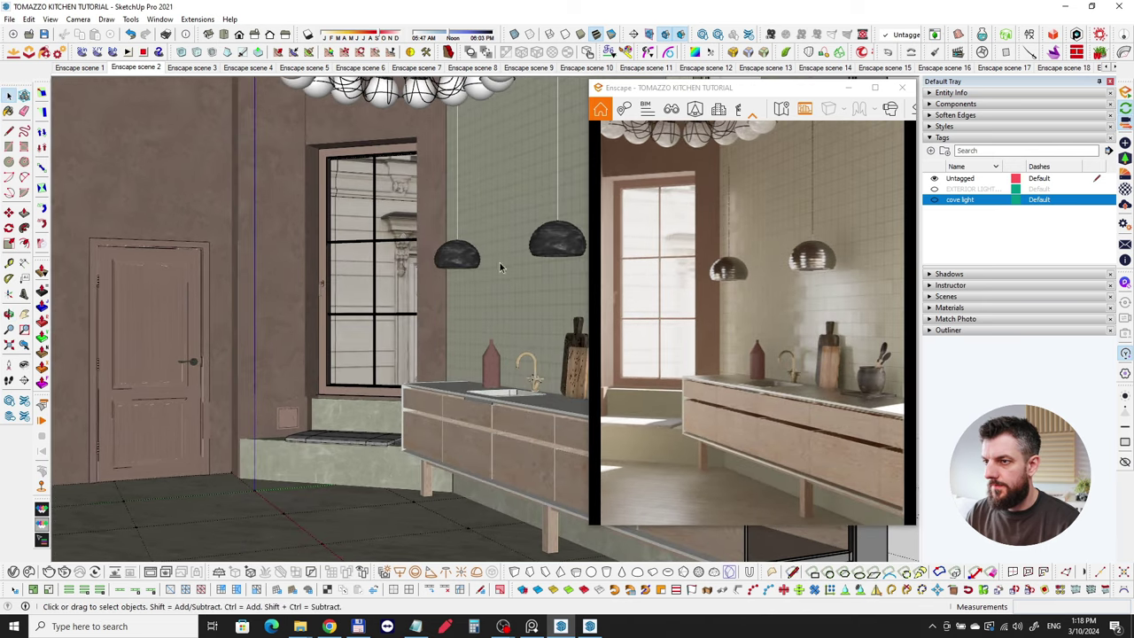
pyautogui.scroll(-5, 491, 287)
pyautogui.scroll(2, 485, 287)
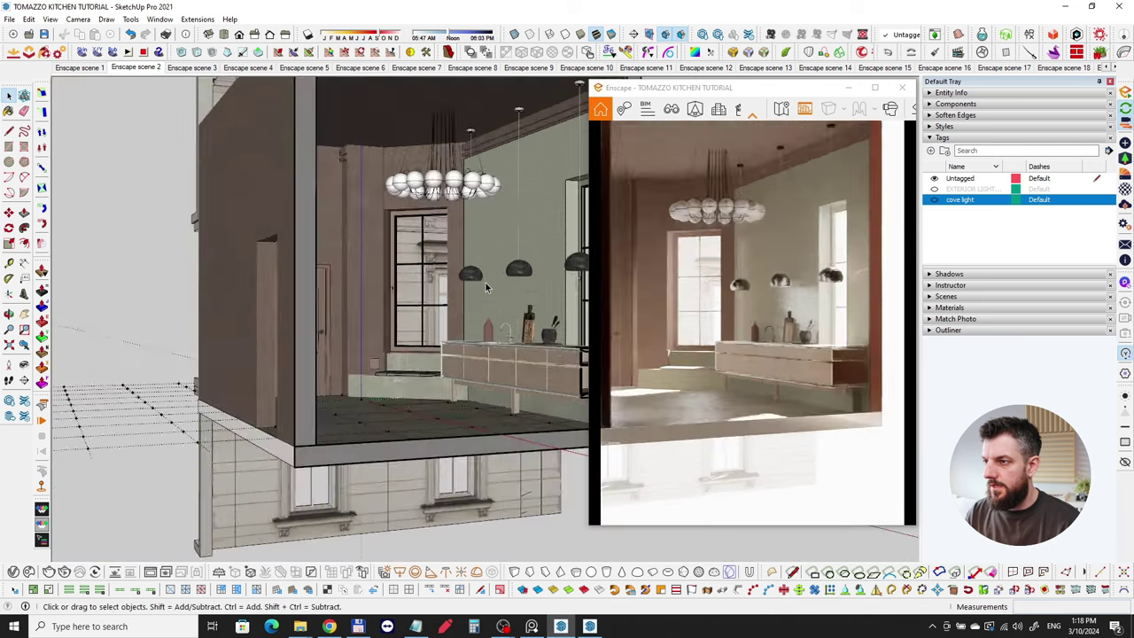
pyautogui.scroll(4, 486, 287)
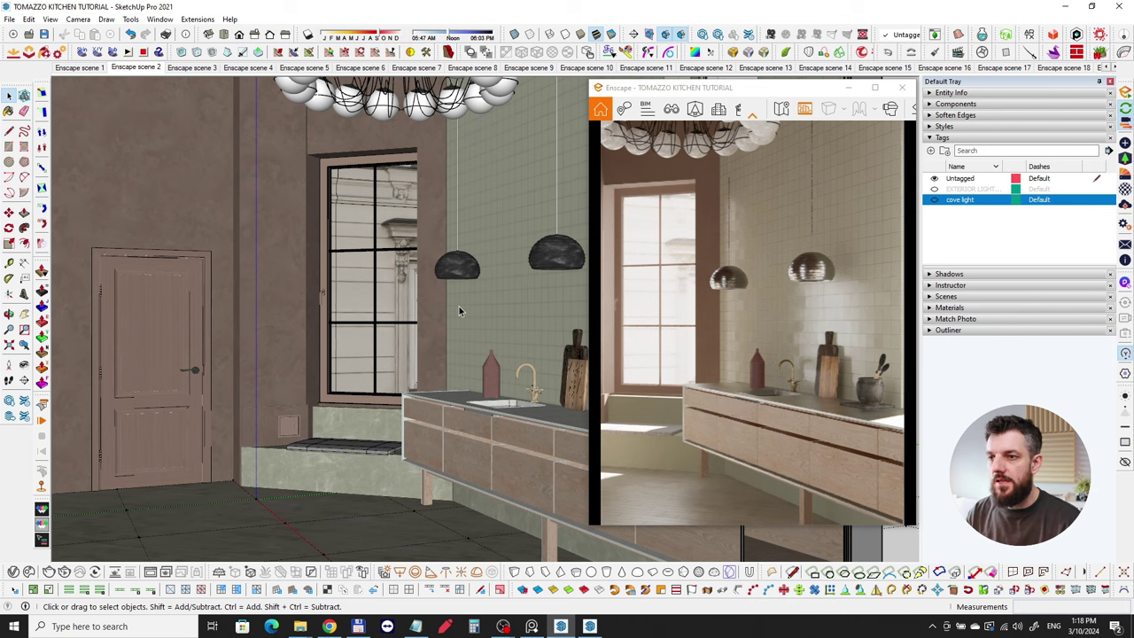
pyautogui.moveTo(420, 354); pyautogui.dragTo(319, 335, button='middle')
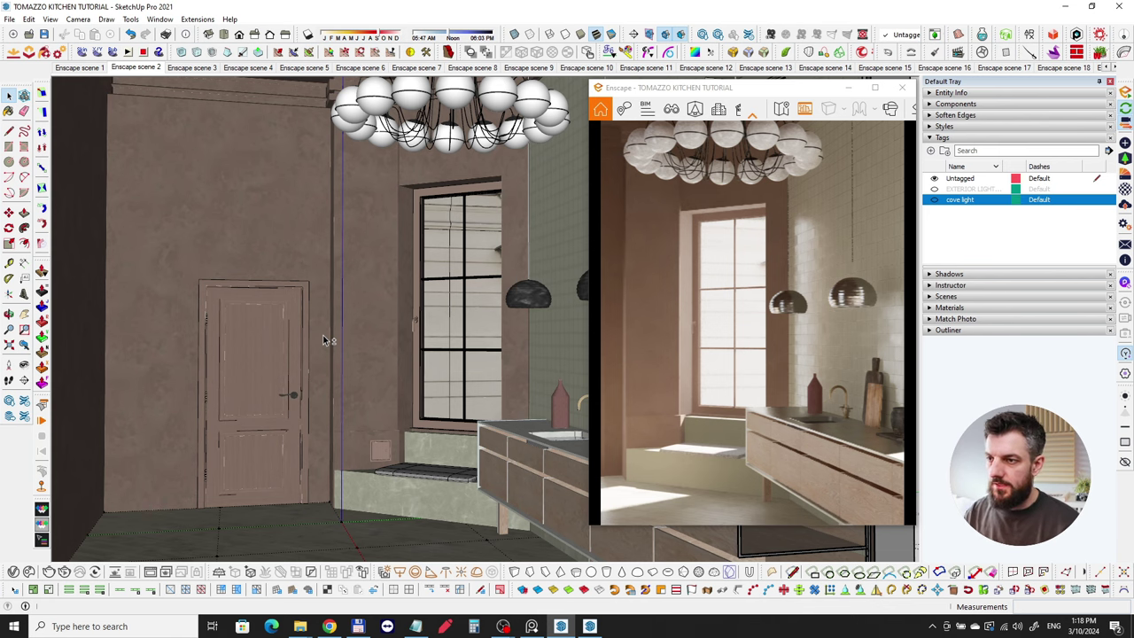
pyautogui.moveTo(315, 362); pyautogui.dragTo(409, 370, button='middle')
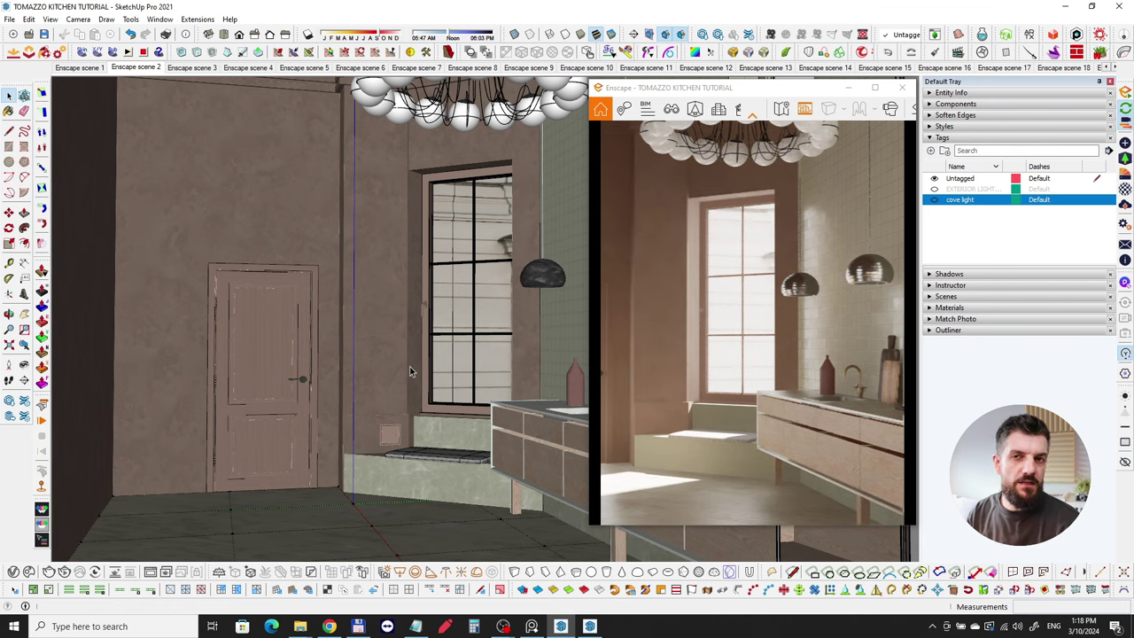
pyautogui.moveTo(409, 366)
pyautogui.mouseDown(button='middle')
pyautogui.moveTo(433, 353)
pyautogui.moveTo(425, 346)
pyautogui.moveTo(466, 351)
pyautogui.moveTo(406, 349)
pyautogui.mouseUp(button='middle')
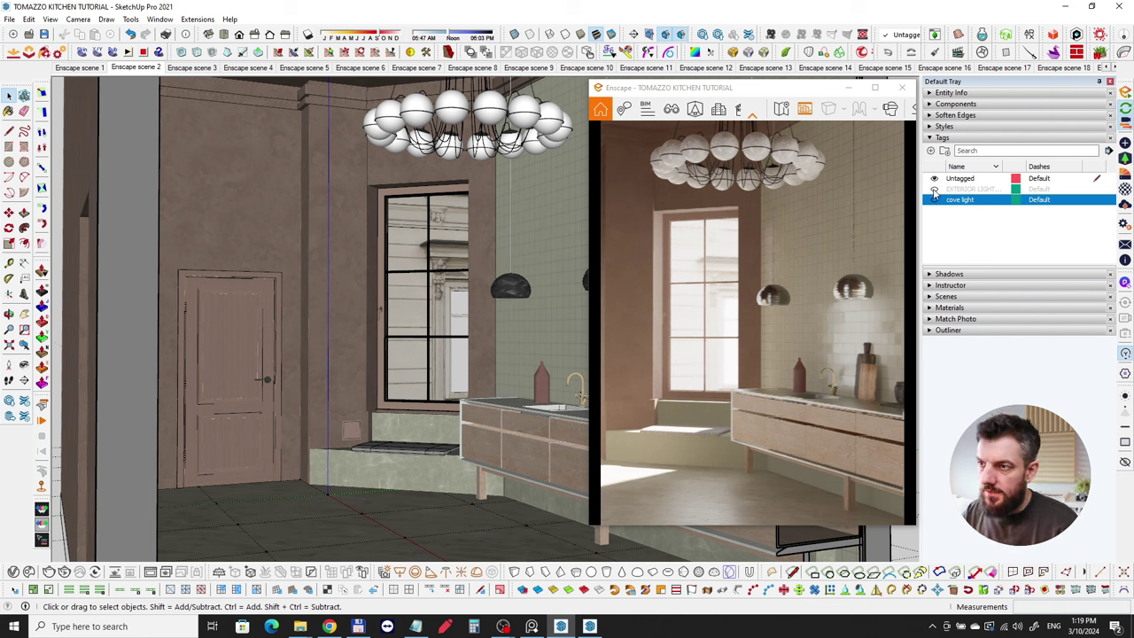
# Make the EXTERIOR LIGHT tag visible and stop synchronizing the SketchUp view with Enscape
pyautogui.click(934, 191)
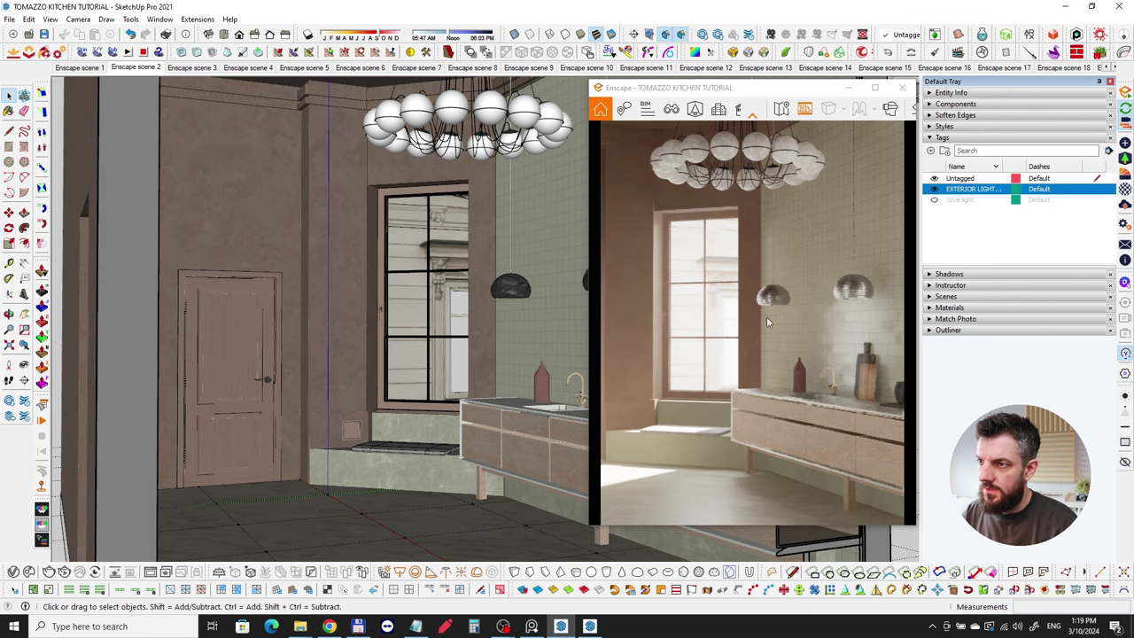
pyautogui.moveTo(493, 326); pyautogui.dragTo(487, 324, button='middle')
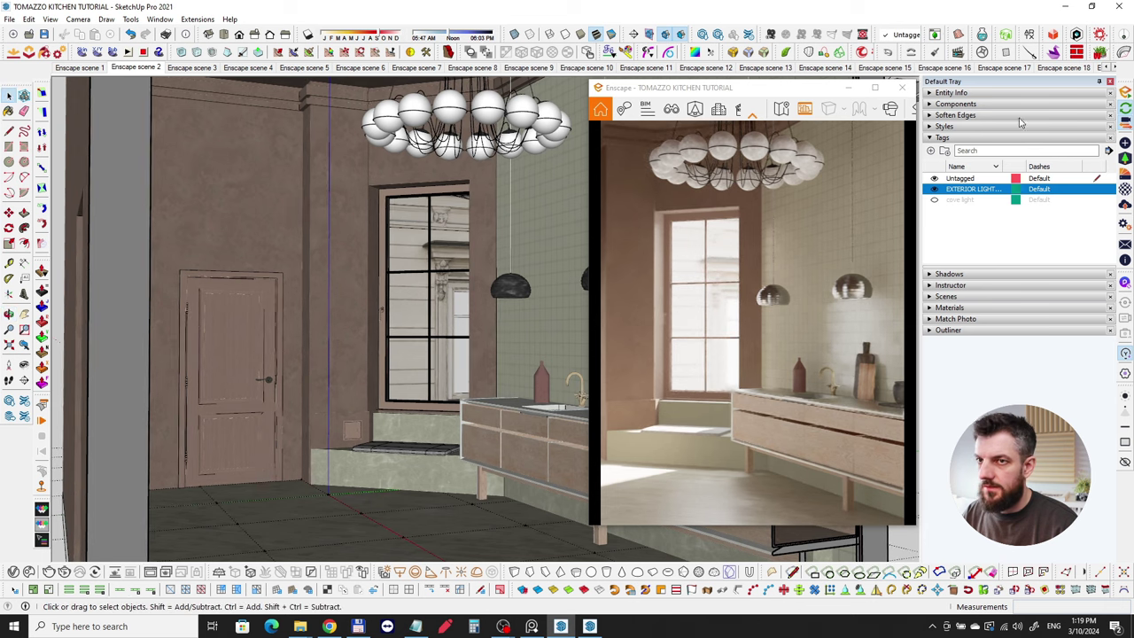
pyautogui.click(1120, 128)
pyautogui.scroll(-7, 415, 330)
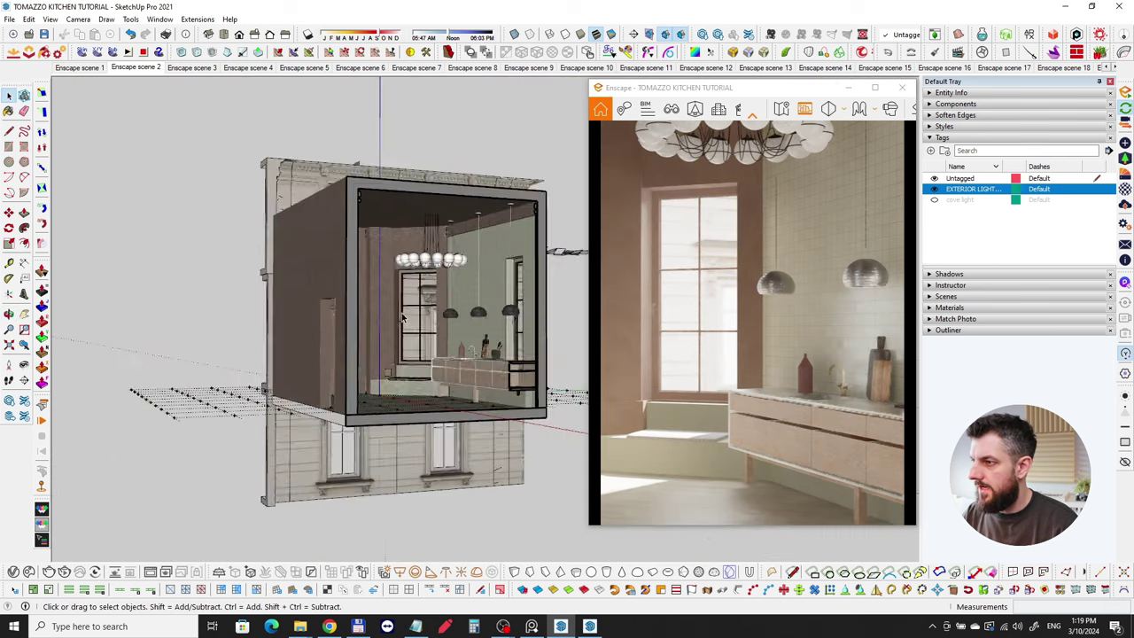
# Examine the kitchen reference photos placed beside the model, focusing on the tall window and pendant lamp
pyautogui.keyDown('shift'); pyautogui.moveTo(298, 308); pyautogui.dragTo(562, 333, button='middle'); pyautogui.keyUp('shift')
pyautogui.scroll(9, 297, 246)
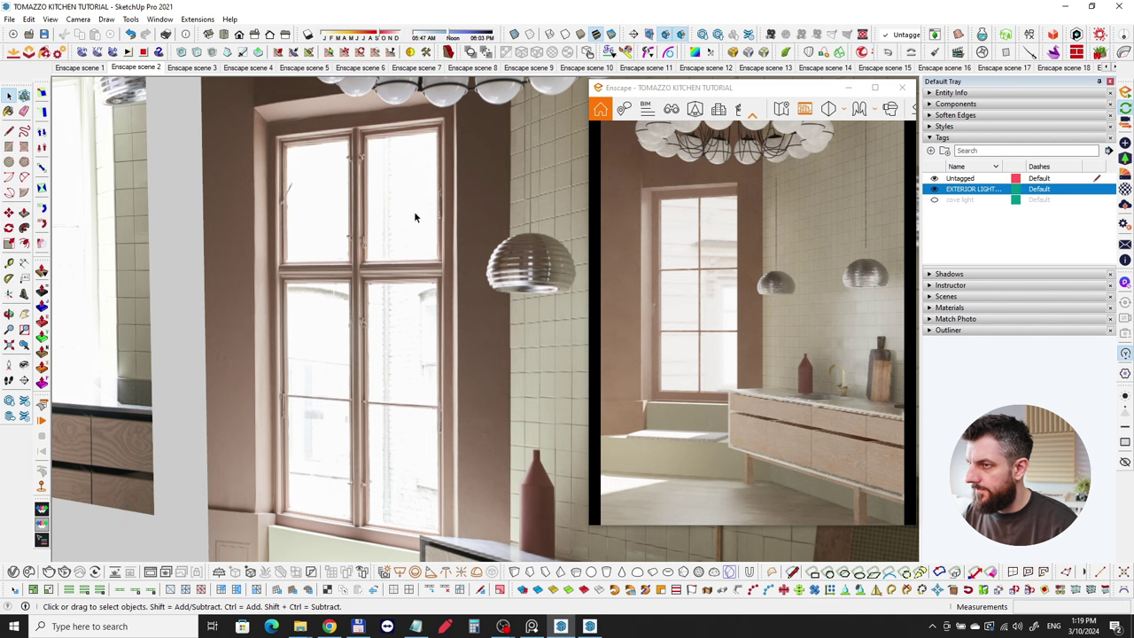
pyautogui.scroll(-7, 307, 229)
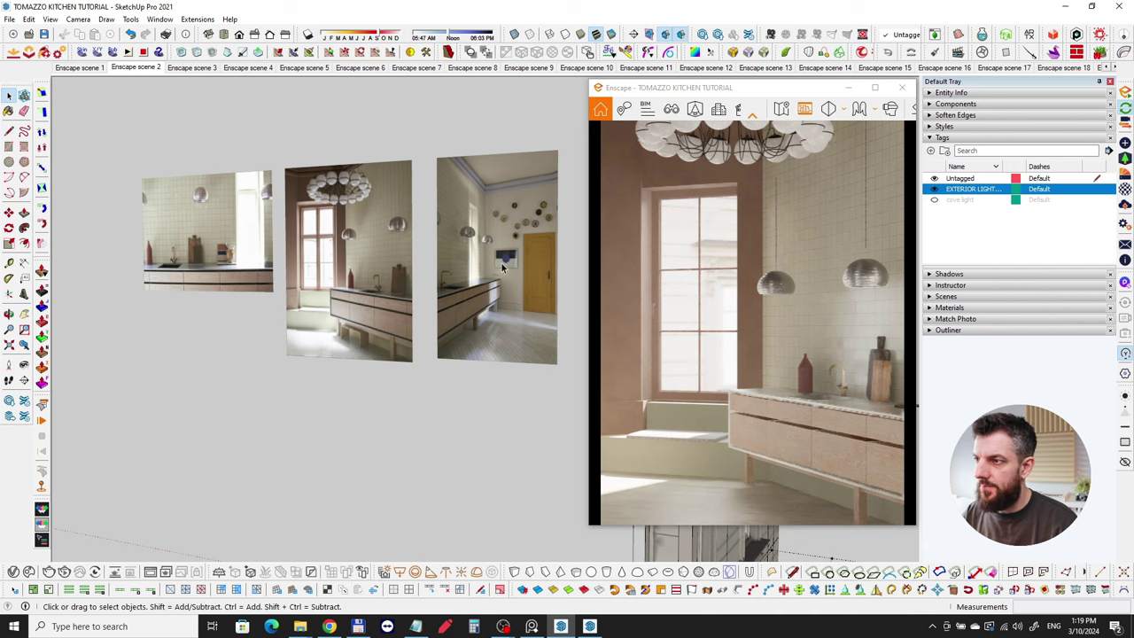
# Inspect the exterior light panels outside the windows, the facade opposite and the room interior in the SketchUp model
pyautogui.moveTo(462, 264)
pyautogui.mouseDown(button='middle')
pyautogui.moveTo(382, 254)
pyautogui.moveTo(324, 343)
pyautogui.moveTo(492, 379)
pyautogui.moveTo(445, 357)
pyautogui.moveTo(433, 366)
pyautogui.mouseUp(button='middle')
pyautogui.scroll(-3, 398, 257)
pyautogui.scroll(5, 532, 363)
pyautogui.scroll(-3, 485, 361)
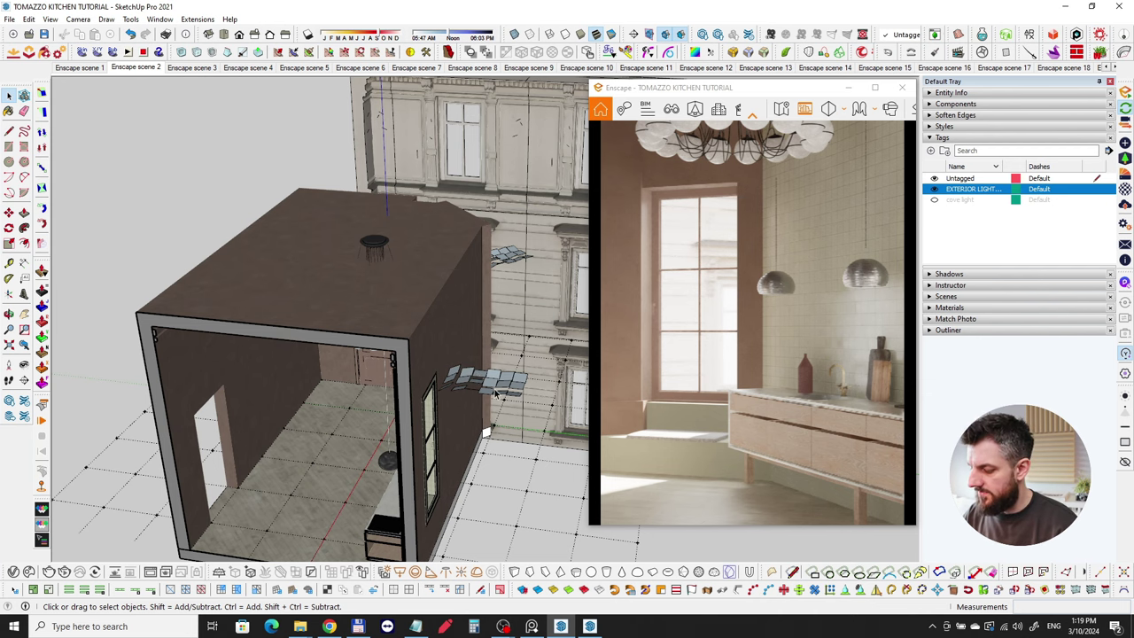
pyautogui.scroll(4, 490, 375)
pyautogui.moveTo(429, 424); pyautogui.dragTo(438, 334, button='middle')
pyautogui.scroll(-3, 438, 335)
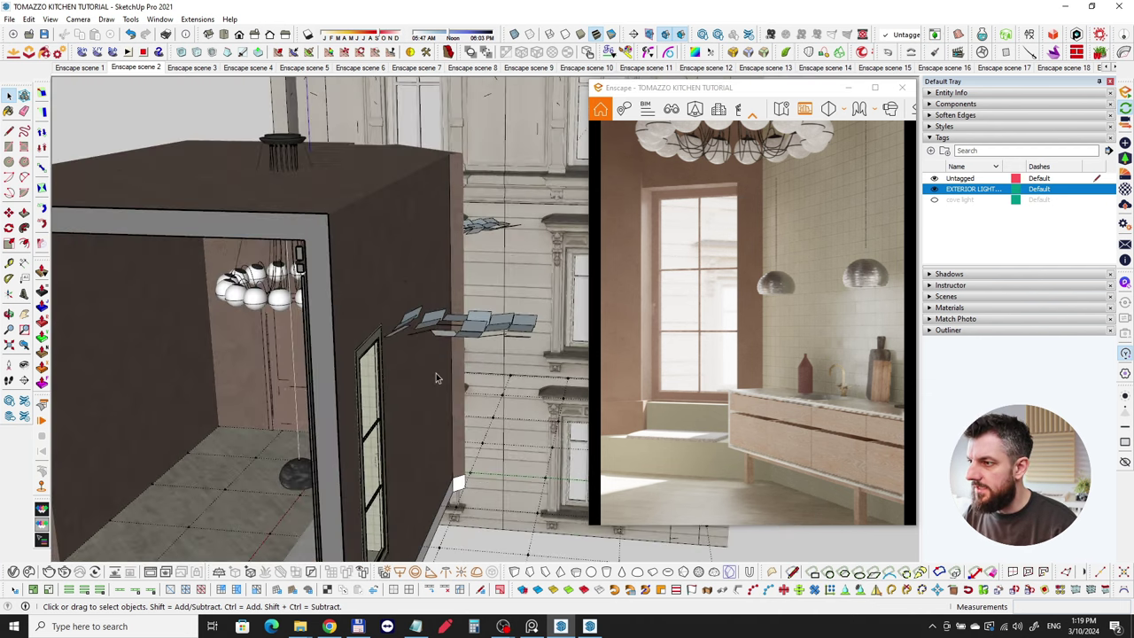
pyautogui.moveTo(435, 378); pyautogui.dragTo(474, 230, button='middle')
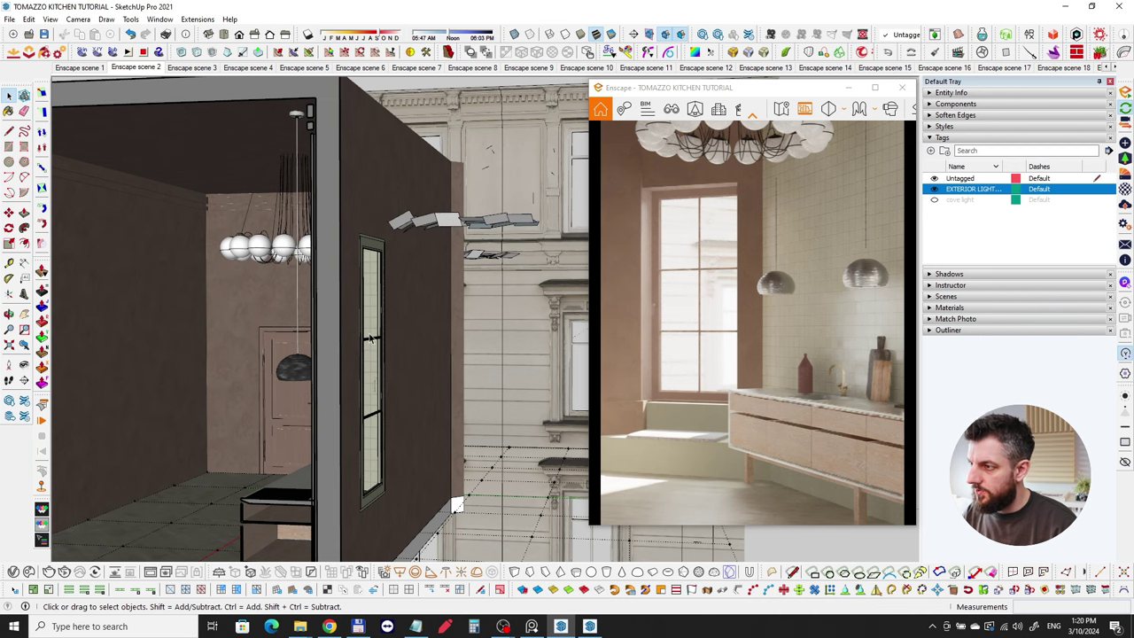
pyautogui.moveTo(246, 404)
pyautogui.mouseDown(button='middle')
pyautogui.moveTo(233, 405)
pyautogui.moveTo(309, 395)
pyautogui.moveTo(335, 369)
pyautogui.moveTo(385, 351)
pyautogui.mouseUp(button='middle')
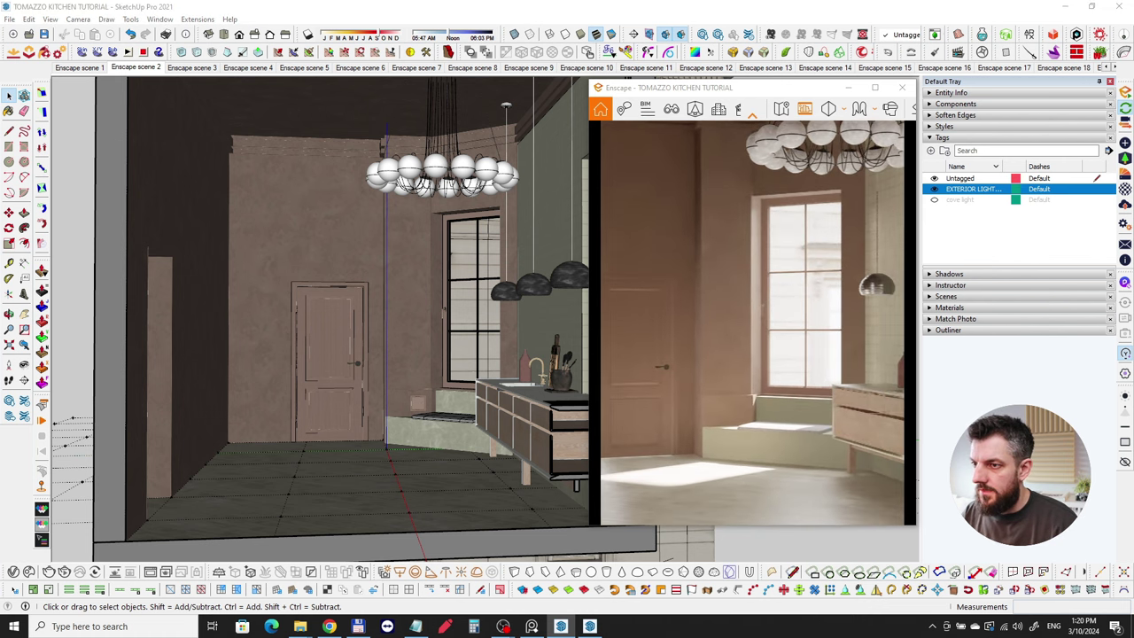
# Make the cove light tag visible to add the curved panel and spotlights to the room
pyautogui.moveTo(771, 292); pyautogui.dragTo(846, 293)
pyautogui.scroll(-3, 796, 285)
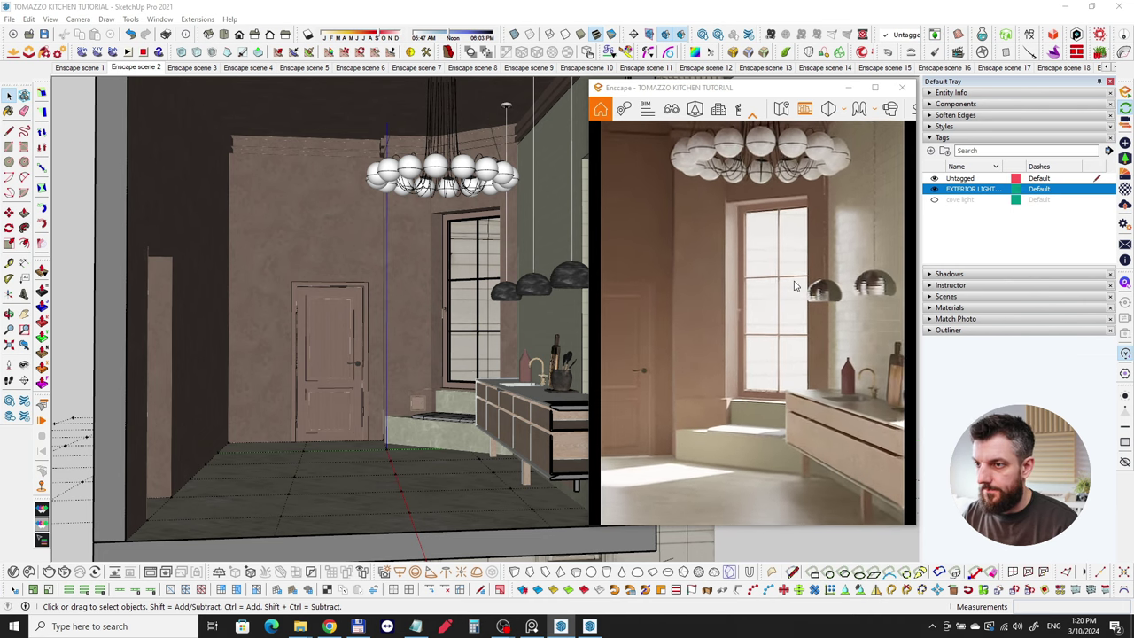
pyautogui.scroll(-2, 757, 326)
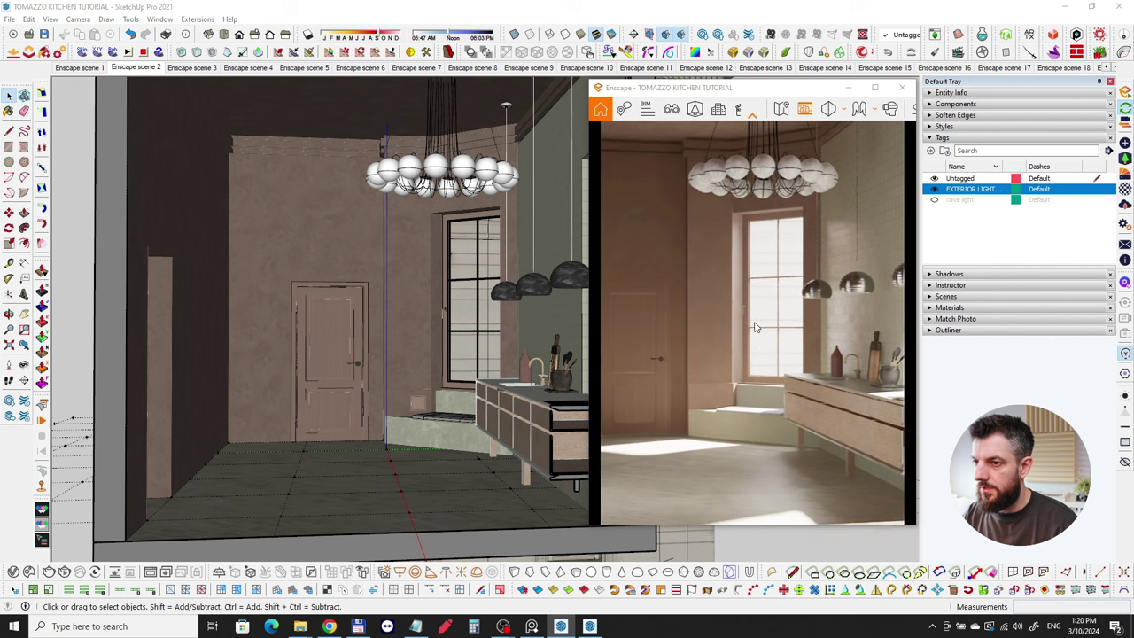
pyautogui.moveTo(358, 355); pyautogui.dragTo(355, 350, button='middle')
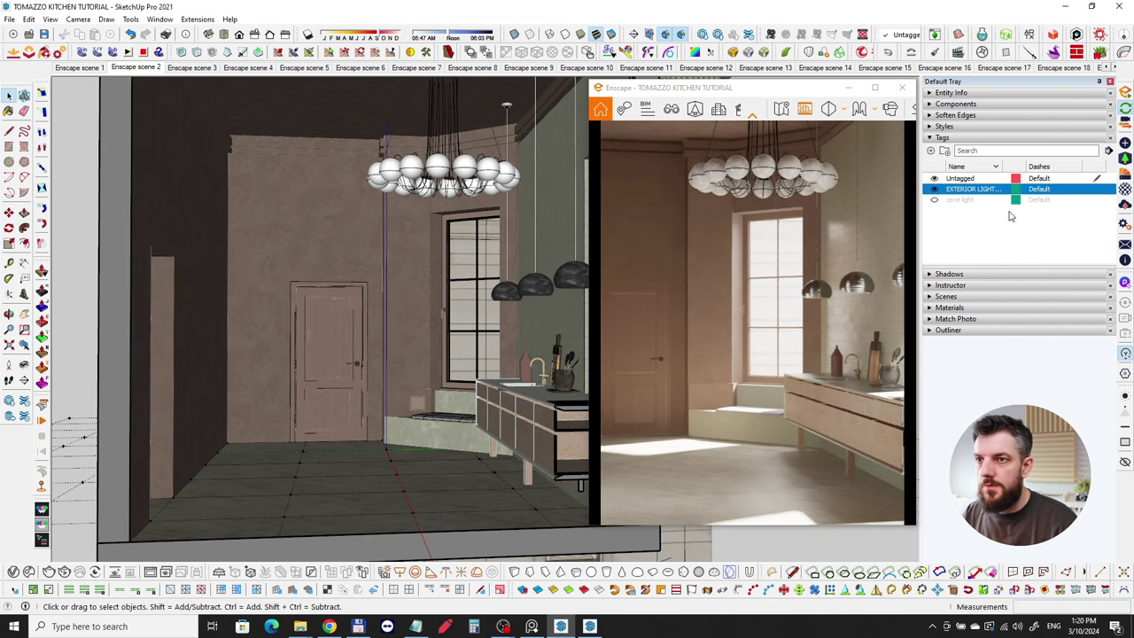
pyautogui.click(935, 201)
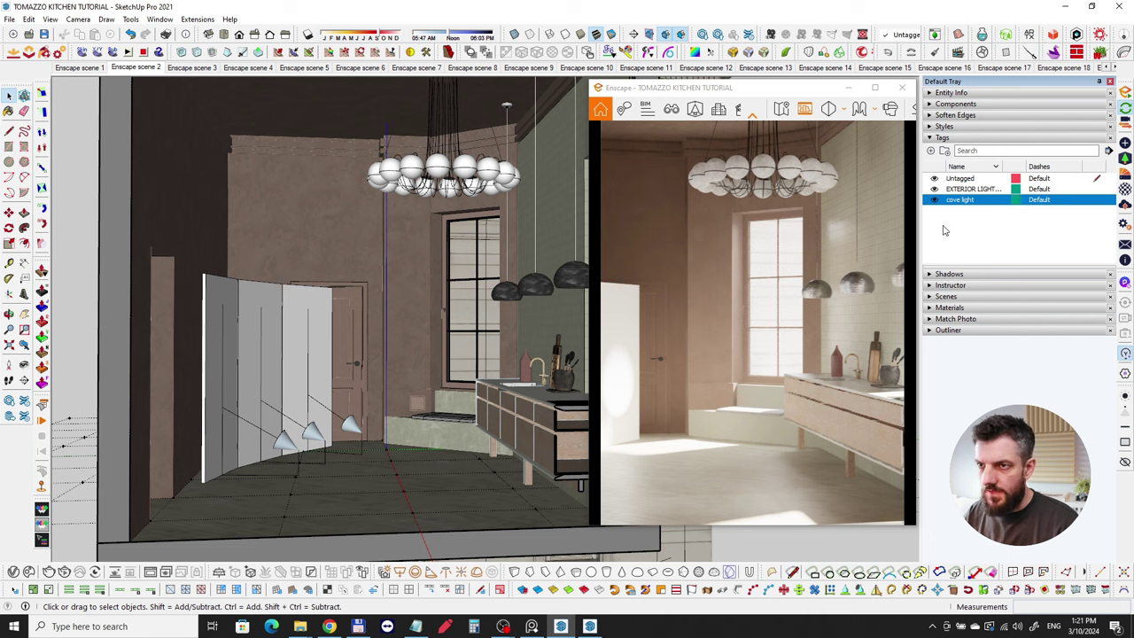
# Compare the overall kitchen render with the cove light tag hidden and shown
pyautogui.moveTo(782, 322); pyautogui.dragTo(858, 311)
pyautogui.press('a')
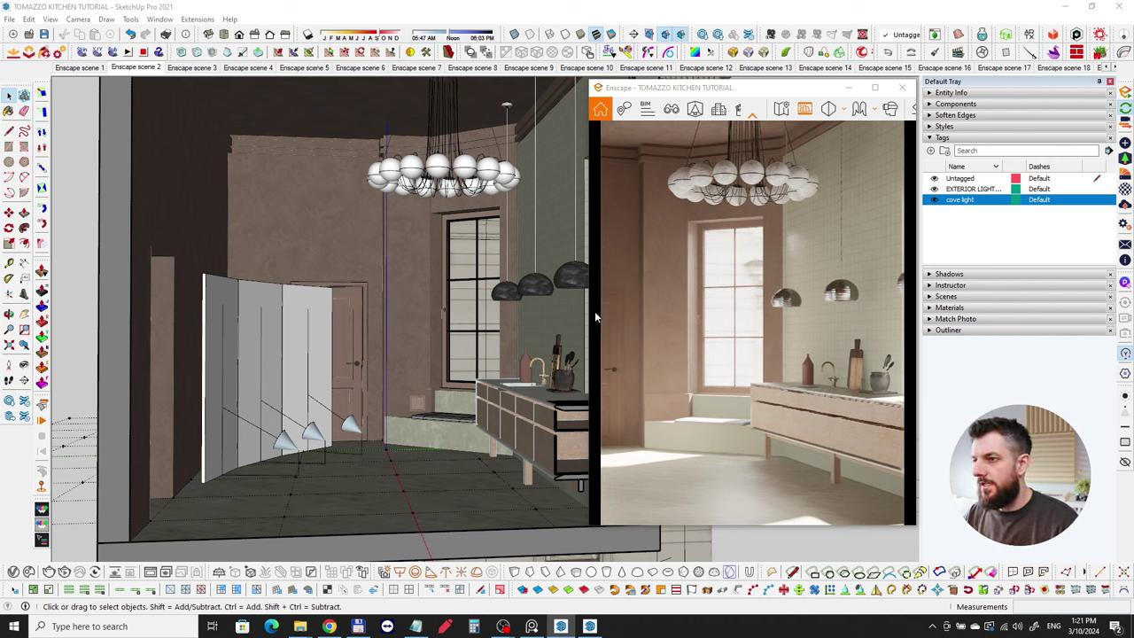
pyautogui.click(934, 200)
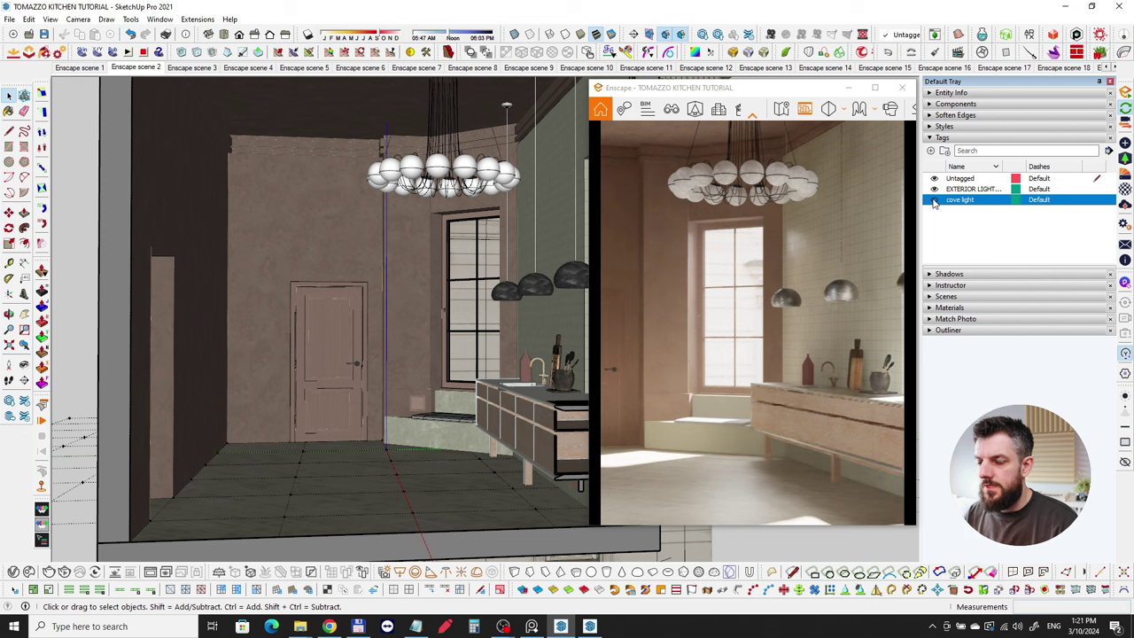
pyautogui.click(934, 200)
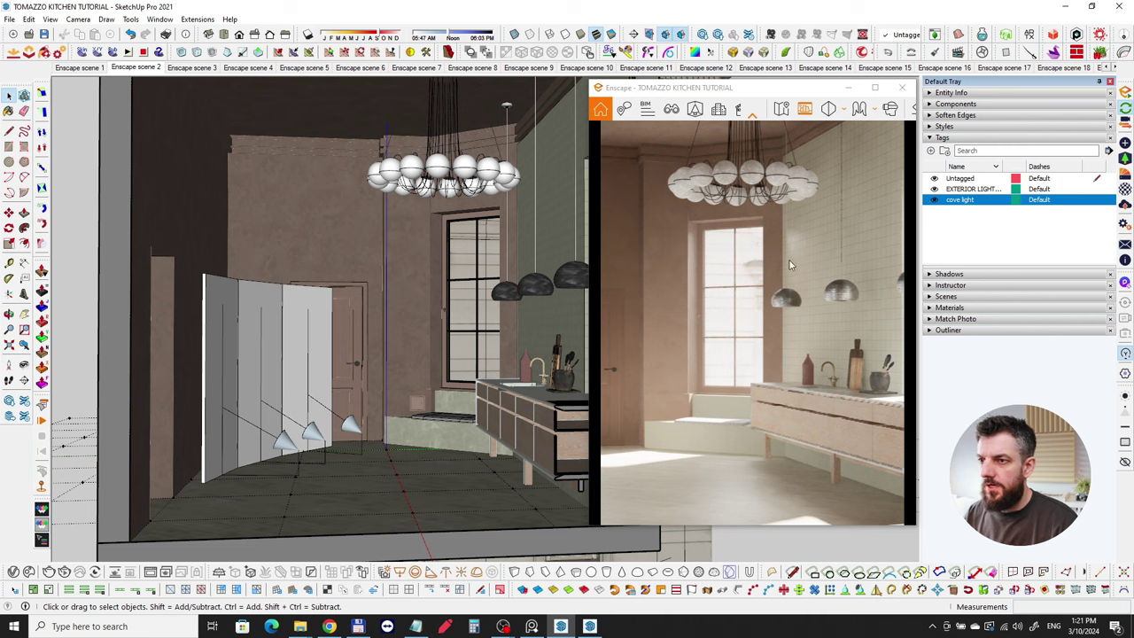
# Compare the metal pendant lamp and tiled wall up close in the render with the cove light tag hidden and shown
pyautogui.moveTo(776, 367); pyautogui.dragTo(689, 312)
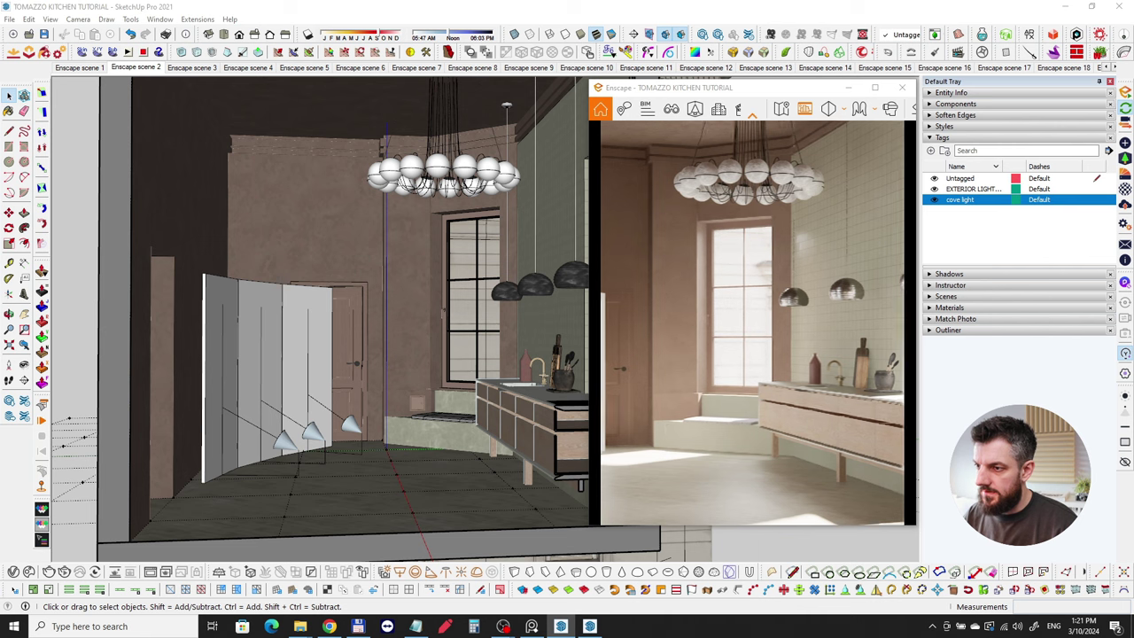
pyautogui.moveTo(626, 438); pyautogui.dragTo(641, 435)
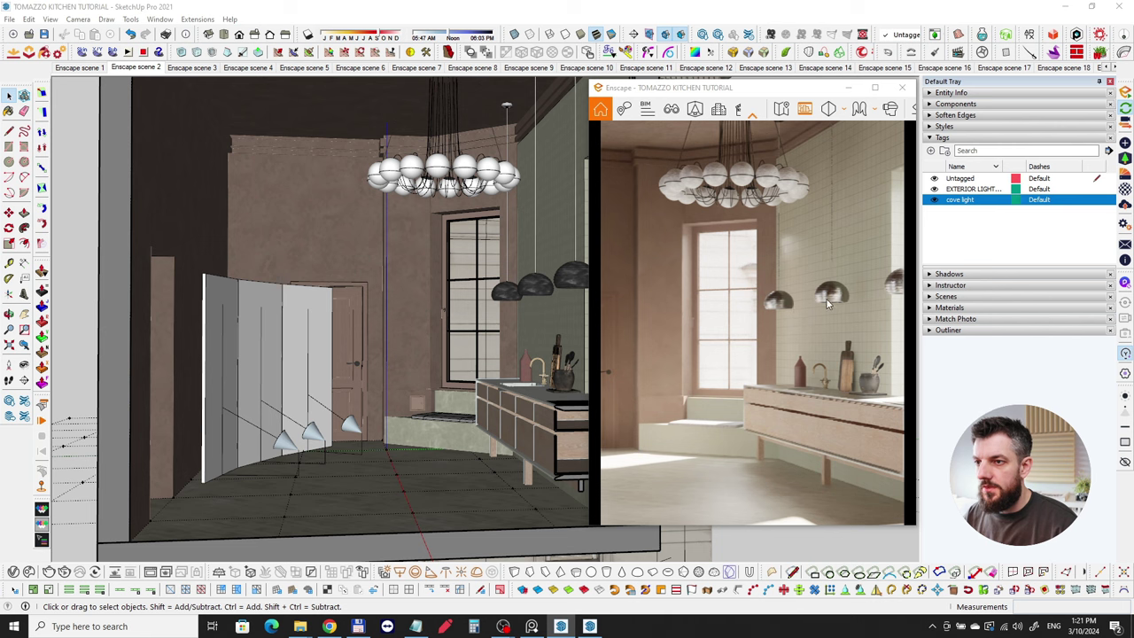
pyautogui.moveTo(827, 300); pyautogui.dragTo(724, 325)
pyautogui.scroll(5, 724, 325)
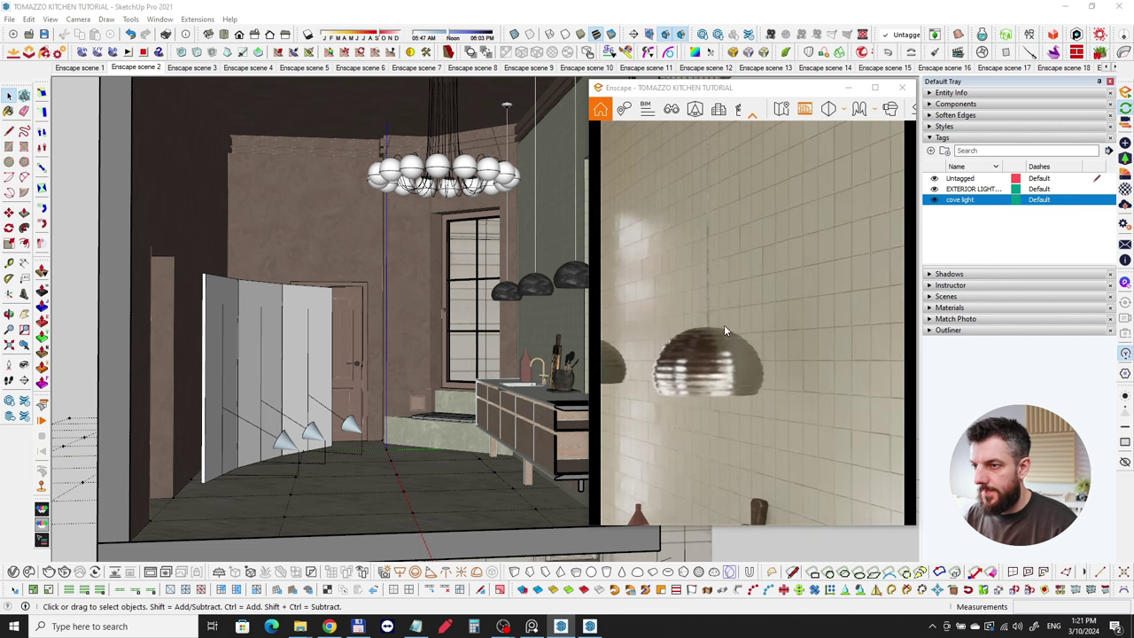
pyautogui.moveTo(631, 416); pyautogui.dragTo(727, 358, button='middle')
pyautogui.scroll(2, 823, 310)
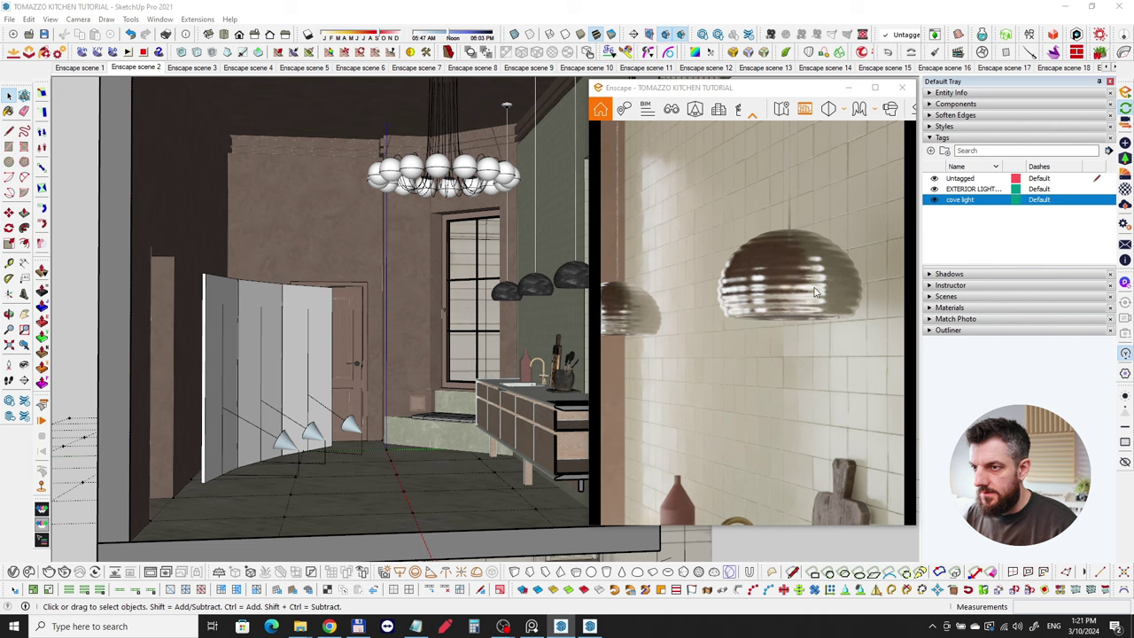
pyautogui.click(934, 200)
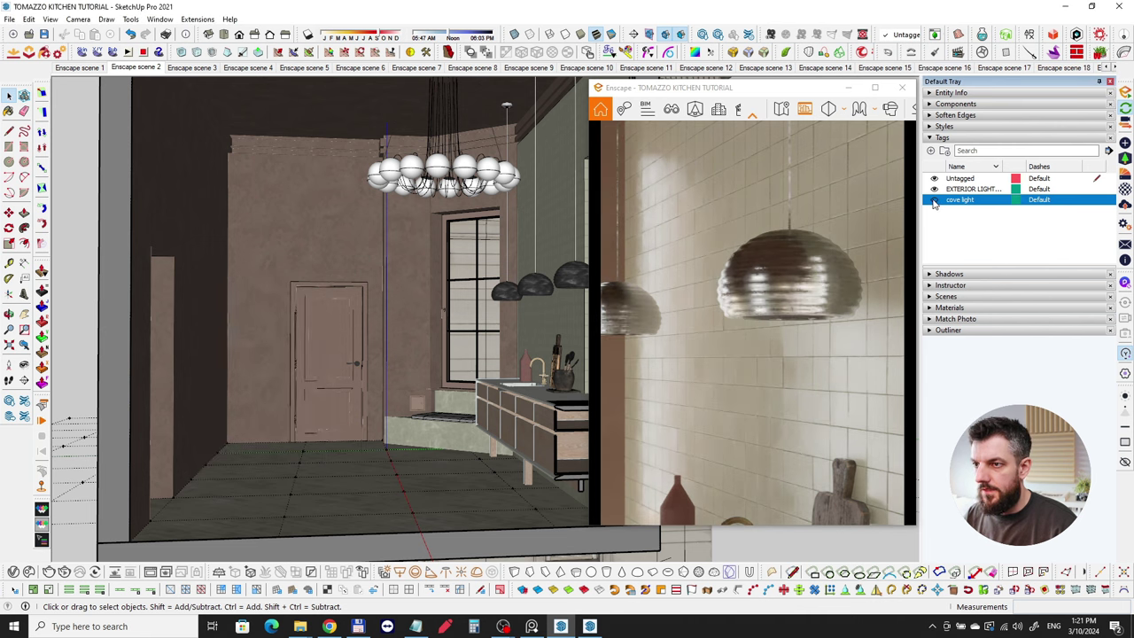
pyautogui.click(934, 201)
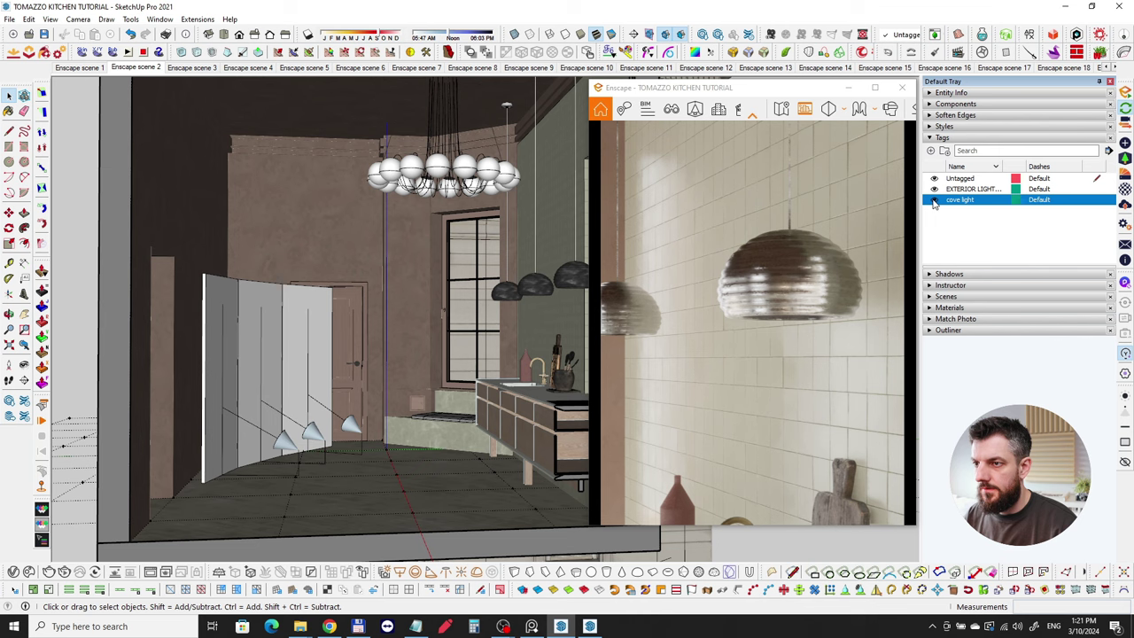
# Examine the pendant lamp's reflections, wall tiles, wooden drawer fronts and sink countertop in the Enscape render
pyautogui.moveTo(776, 279); pyautogui.dragTo(806, 273)
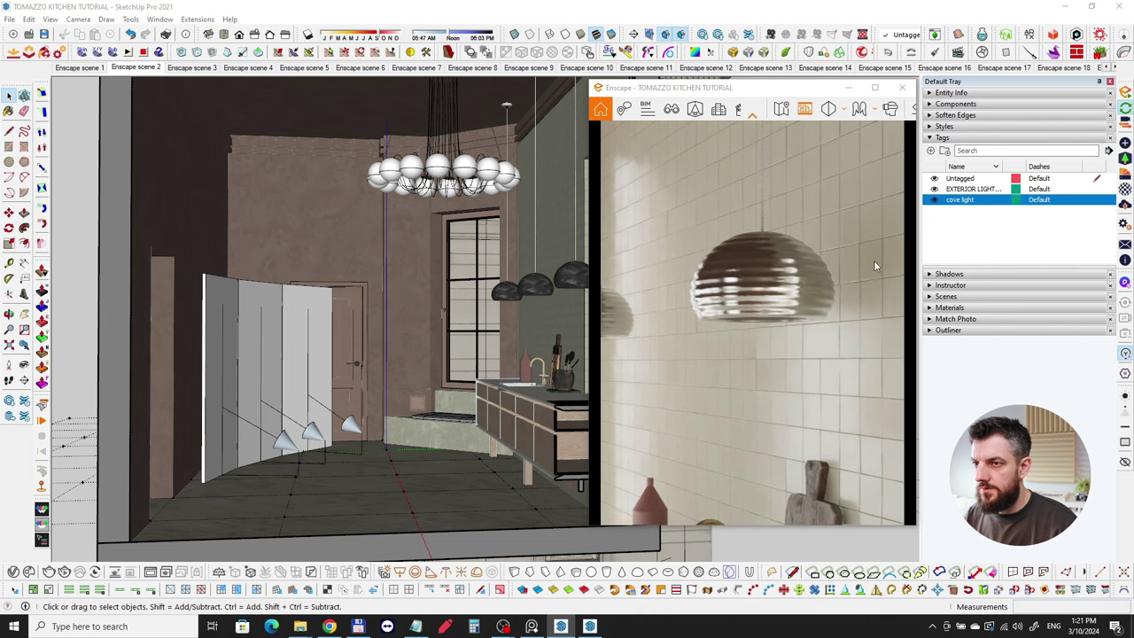
pyautogui.moveTo(873, 260); pyautogui.dragTo(801, 213)
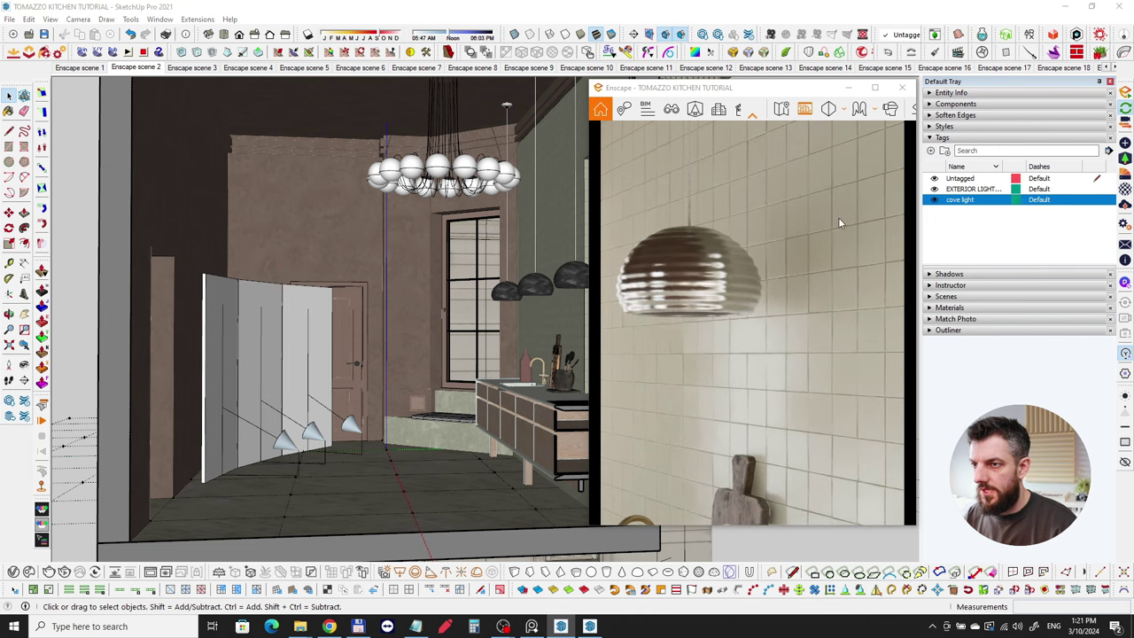
pyautogui.moveTo(763, 286)
pyautogui.mouseDown()
pyautogui.moveTo(717, 295)
pyautogui.moveTo(756, 303)
pyautogui.mouseUp()
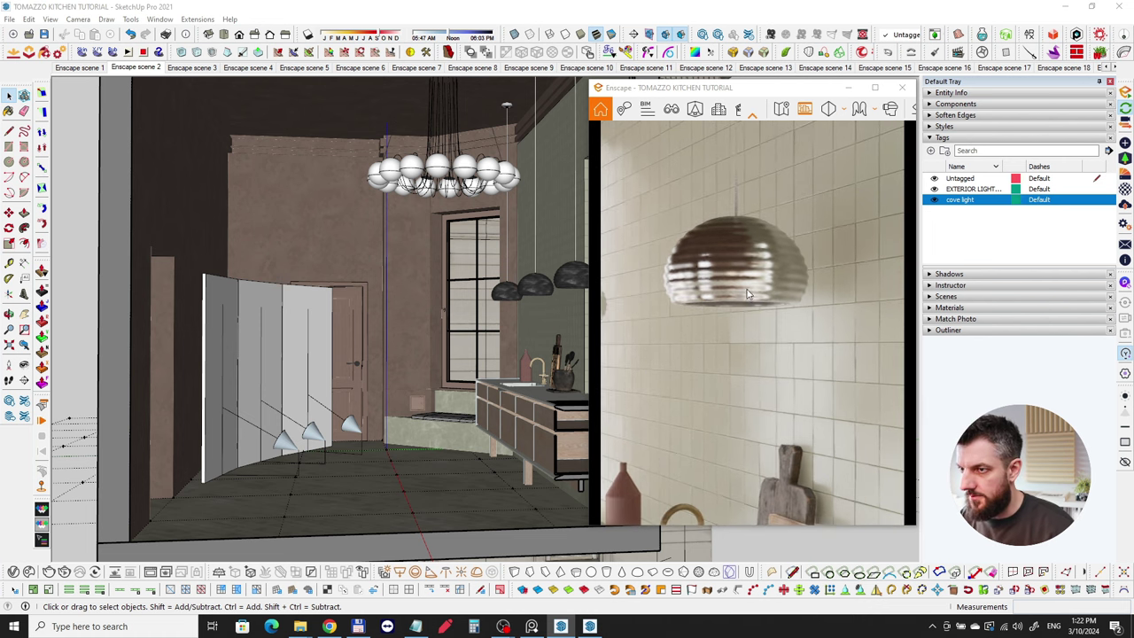
pyautogui.scroll(-2, 748, 288)
pyautogui.moveTo(789, 301); pyautogui.dragTo(737, 314)
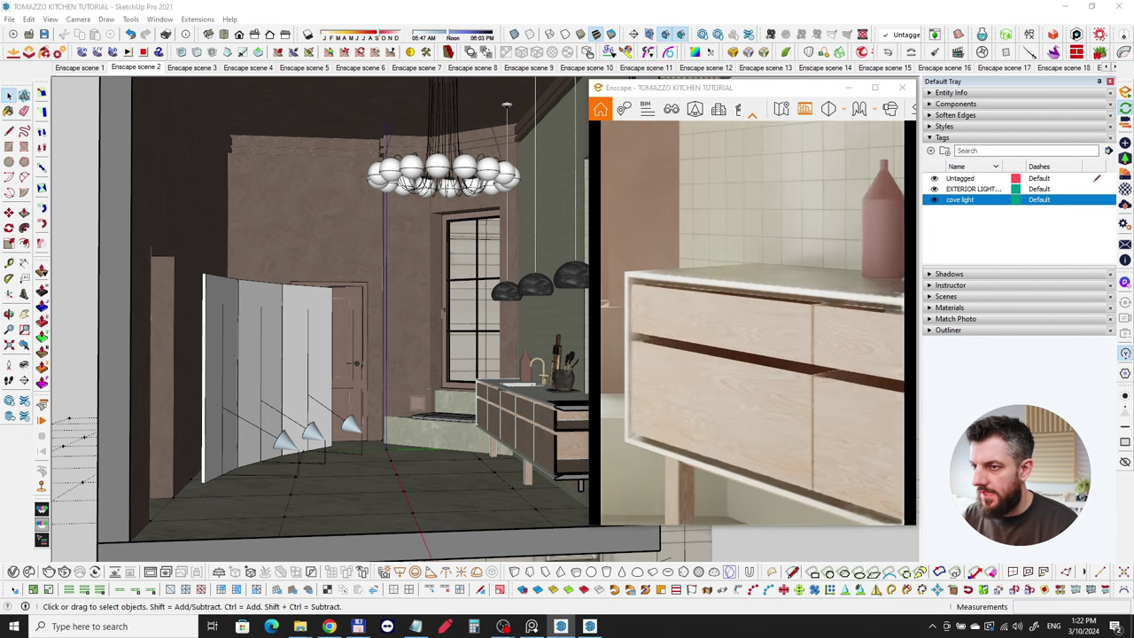
pyautogui.scroll(-3, 790, 301)
pyautogui.scroll(-4, 763, 307)
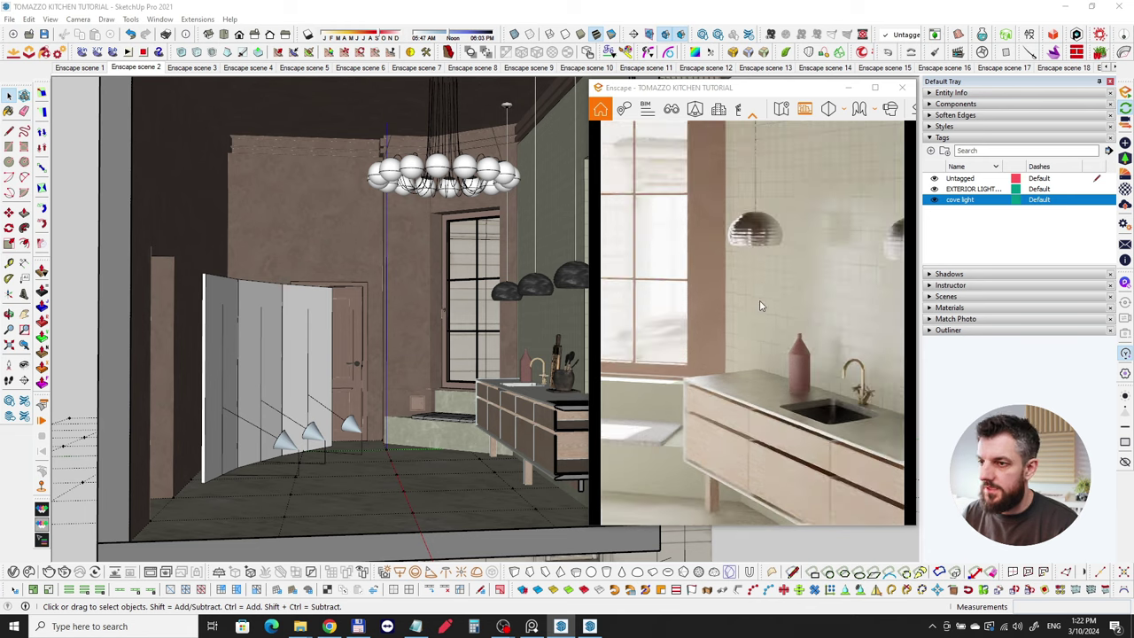
# Examine the lit cove panel, door and floor, and reframe the render on the tall window and kitchen counter
pyautogui.scroll(-2, 780, 329)
pyautogui.moveTo(709, 329); pyautogui.dragTo(861, 314)
pyautogui.scroll(-3, 739, 345)
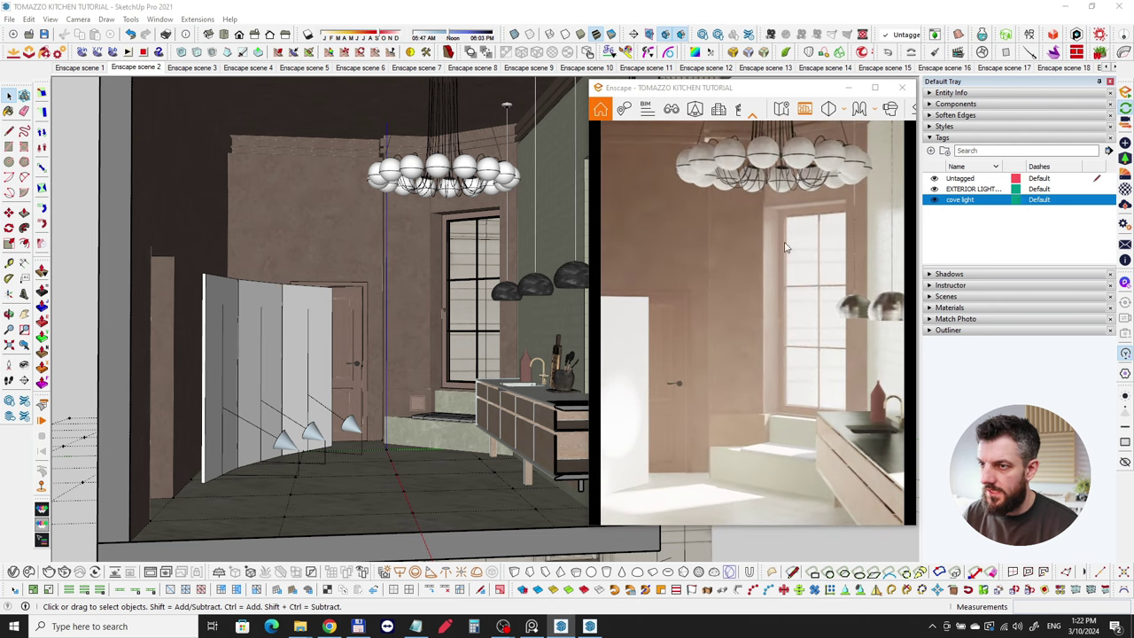
pyautogui.moveTo(706, 435); pyautogui.dragTo(712, 430)
pyautogui.moveTo(711, 434); pyautogui.dragTo(749, 407, button='right')
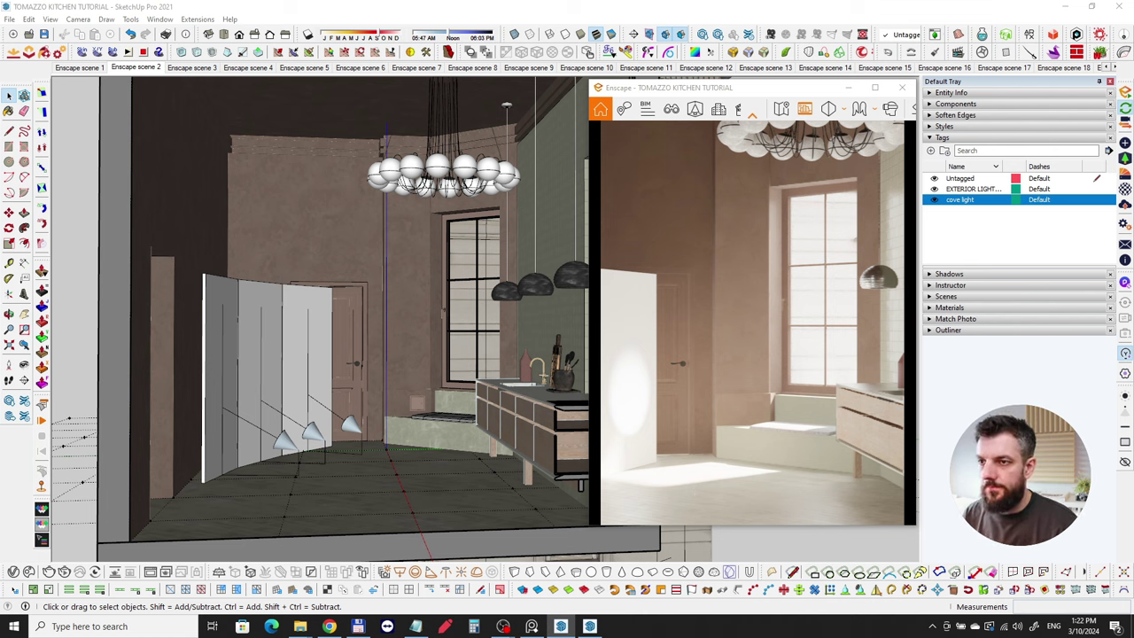
pyautogui.moveTo(732, 443); pyautogui.dragTo(736, 418)
pyautogui.moveTo(735, 418); pyautogui.dragTo(748, 350, button='right')
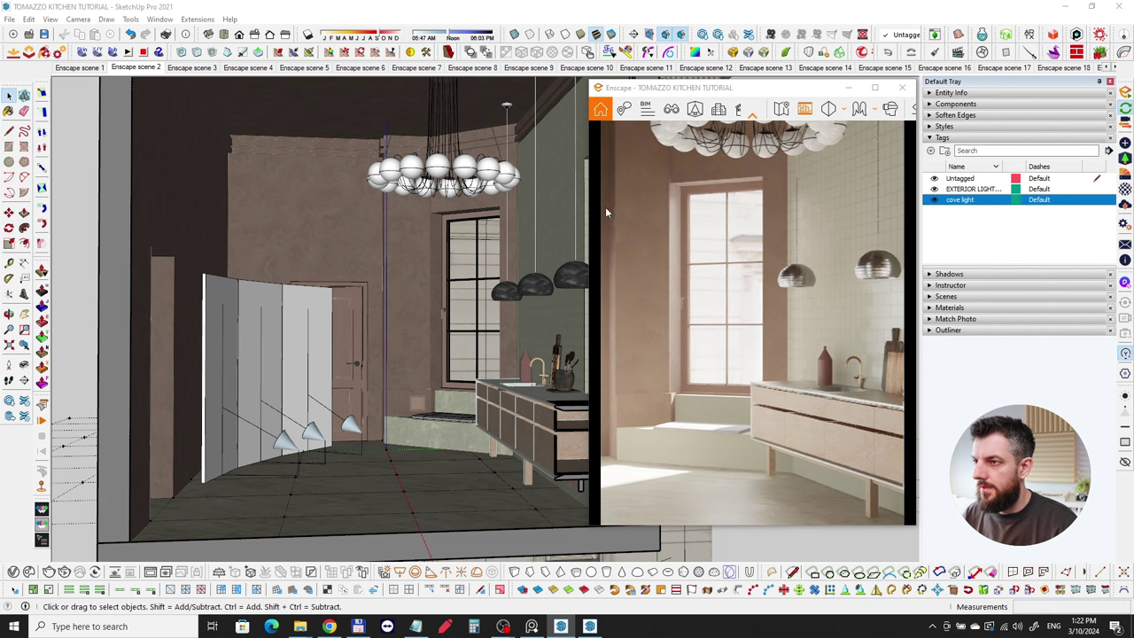
# Review the Output and Sky visual settings in Enscape, including the skybox source, sun direction and brightness options
pyautogui.moveTo(592, 209); pyautogui.dragTo(417, 209)
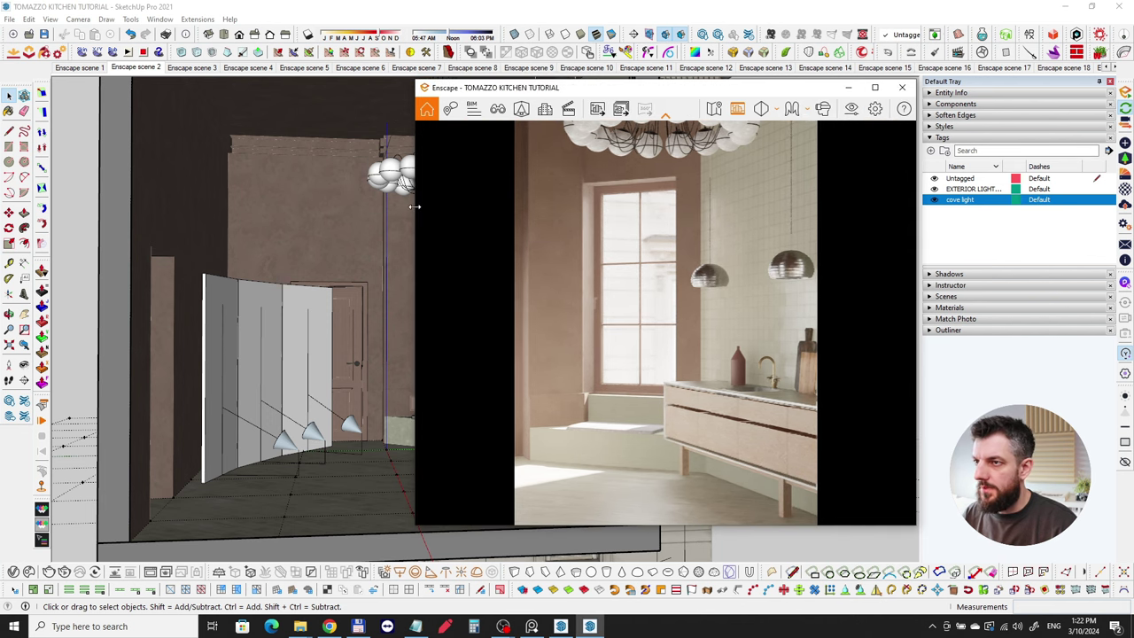
pyautogui.click(848, 108)
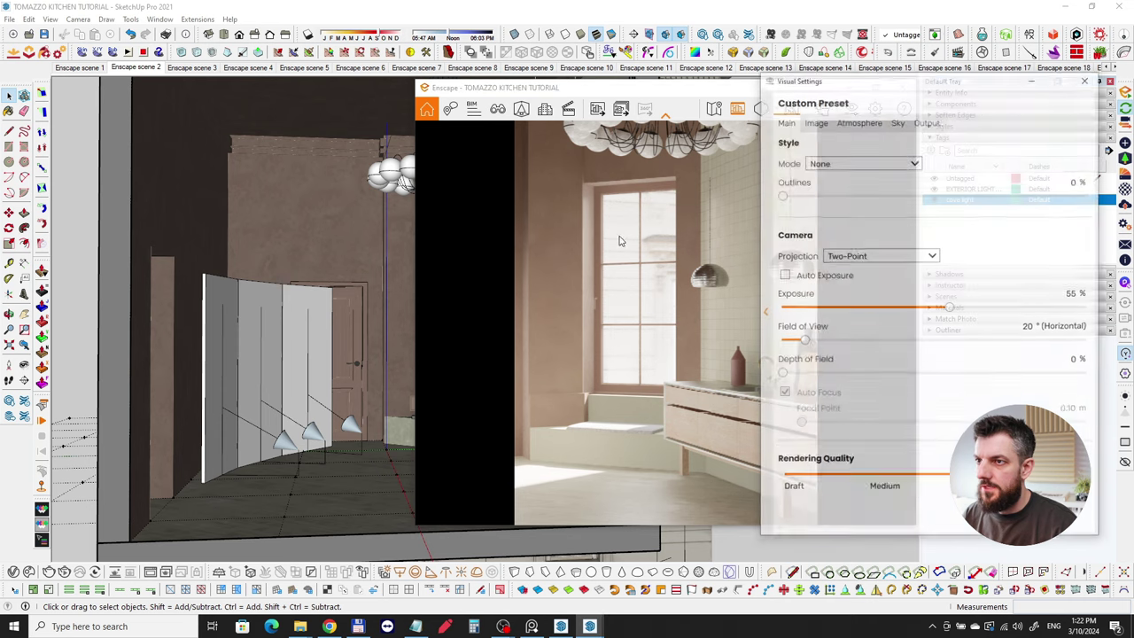
pyautogui.click(921, 122)
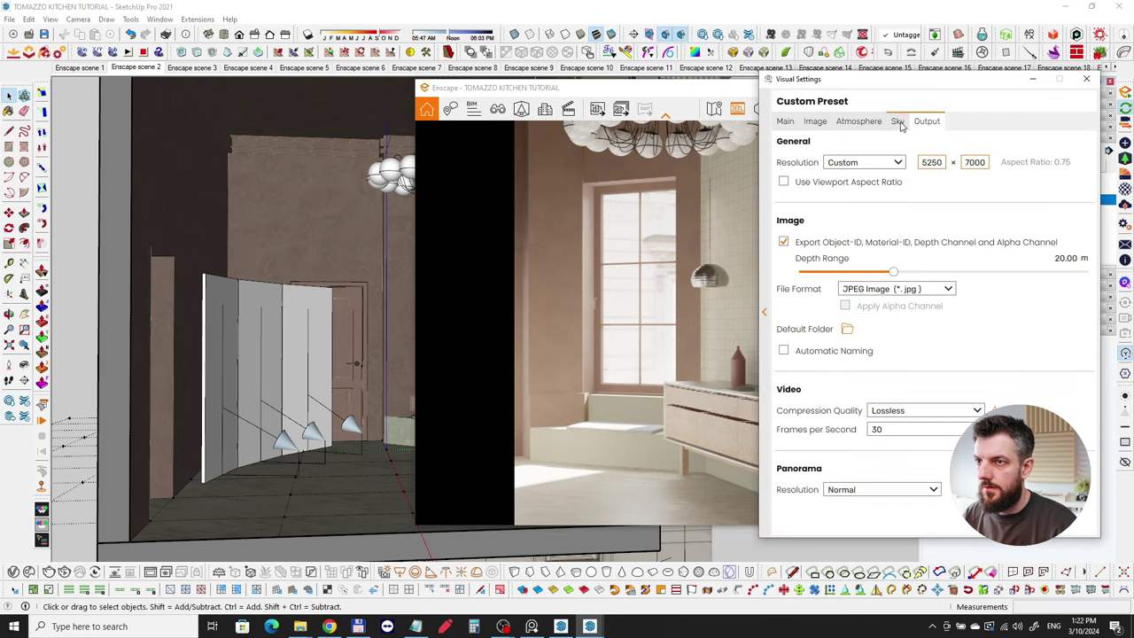
pyautogui.click(900, 121)
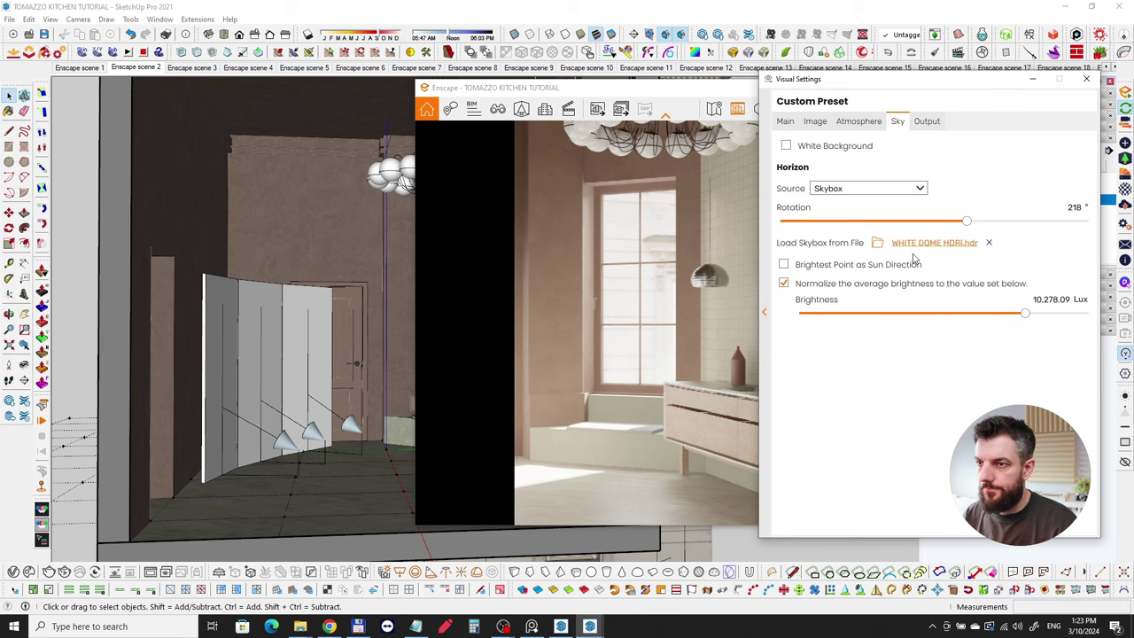
pyautogui.moveTo(861, 262)
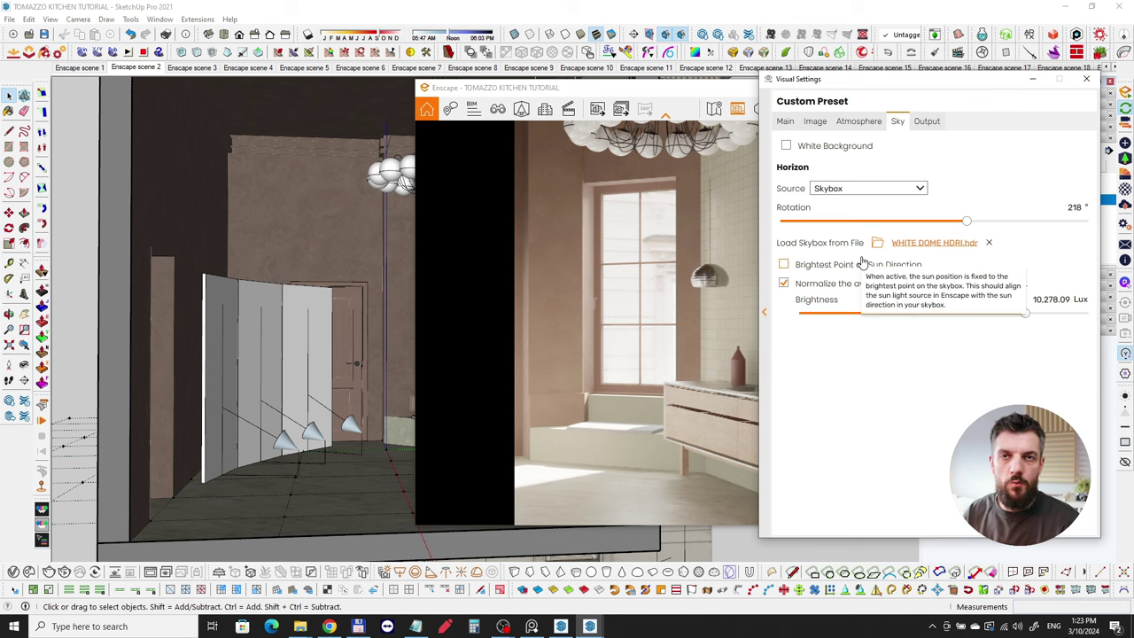
pyautogui.click(1088, 80)
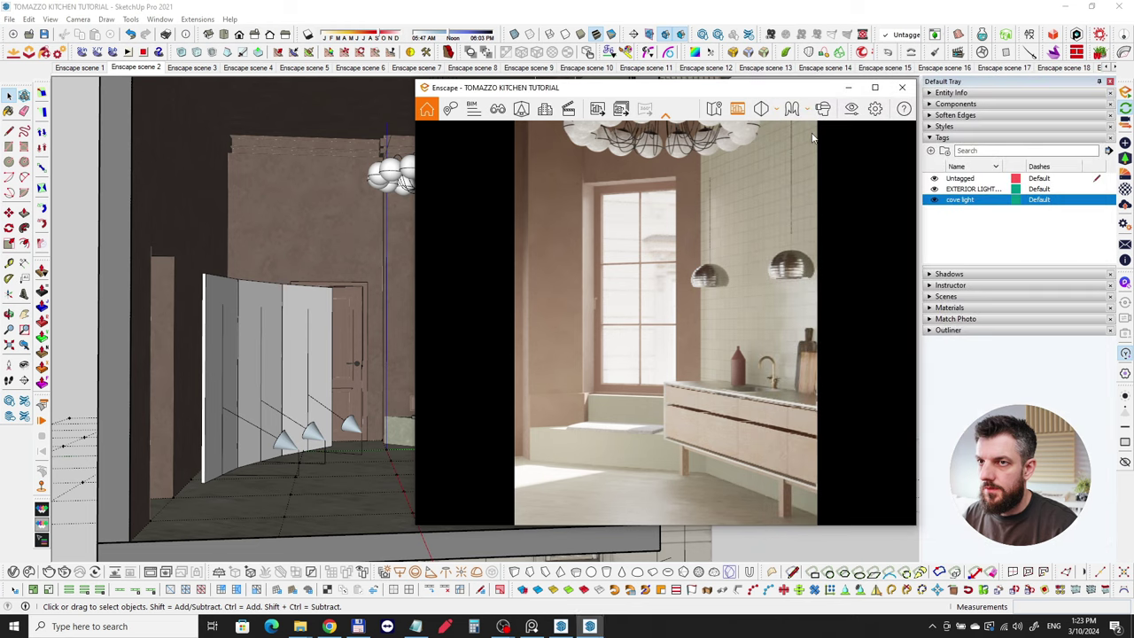
pyautogui.moveTo(417, 300); pyautogui.dragTo(585, 302)
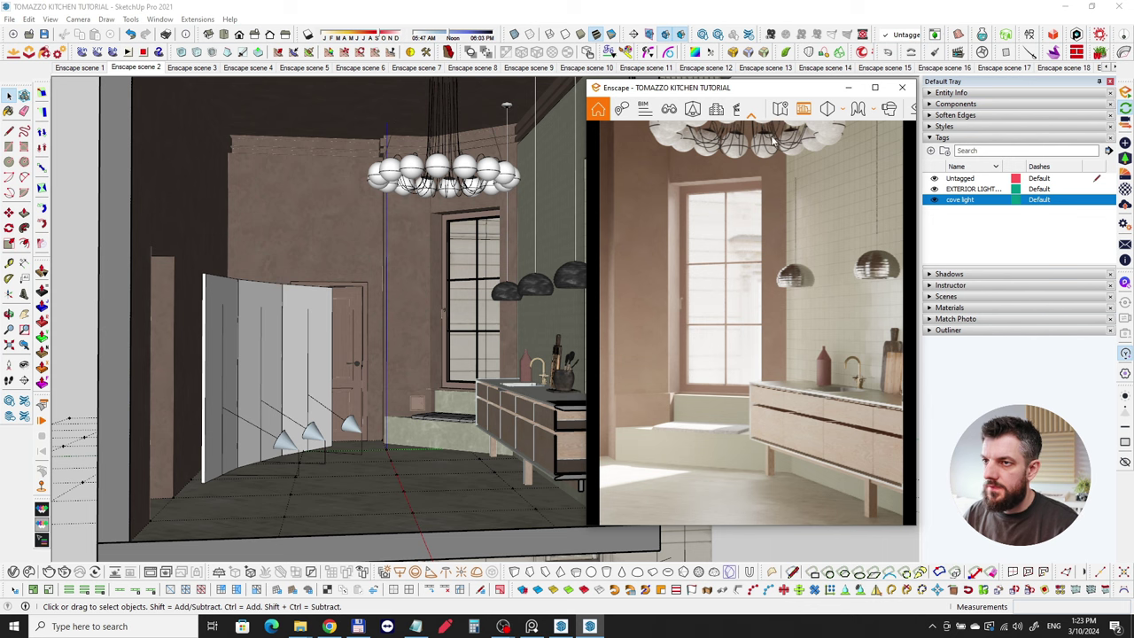
# Widen the Enscape render window and review the Main, Sky and Atmosphere visual settings
pyautogui.moveTo(584, 224); pyautogui.dragTo(454, 226)
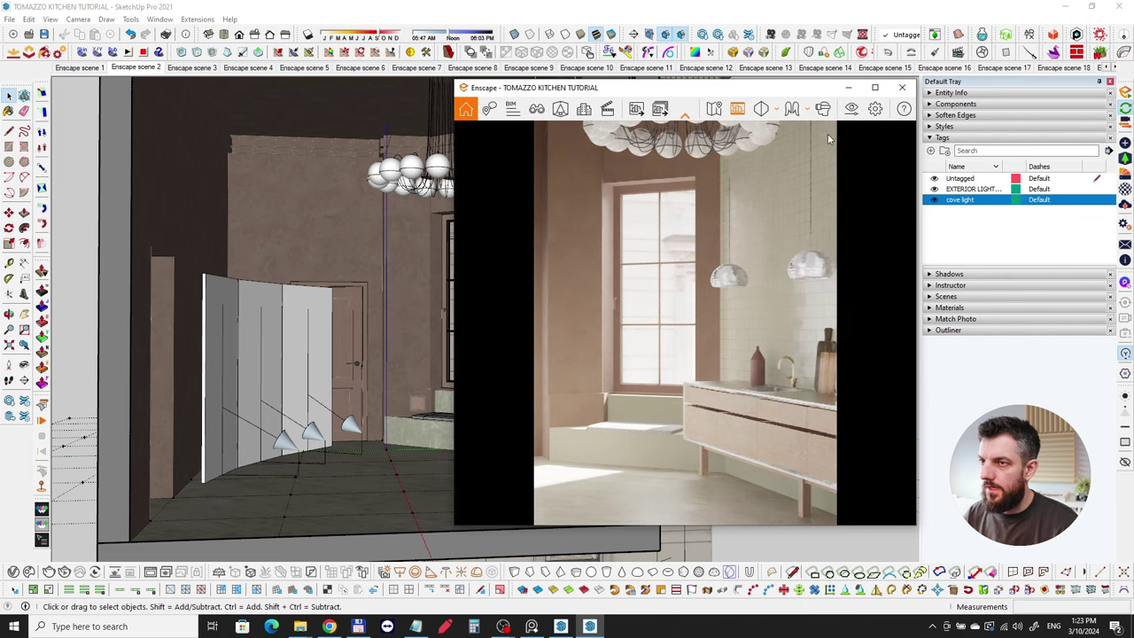
pyautogui.click(854, 110)
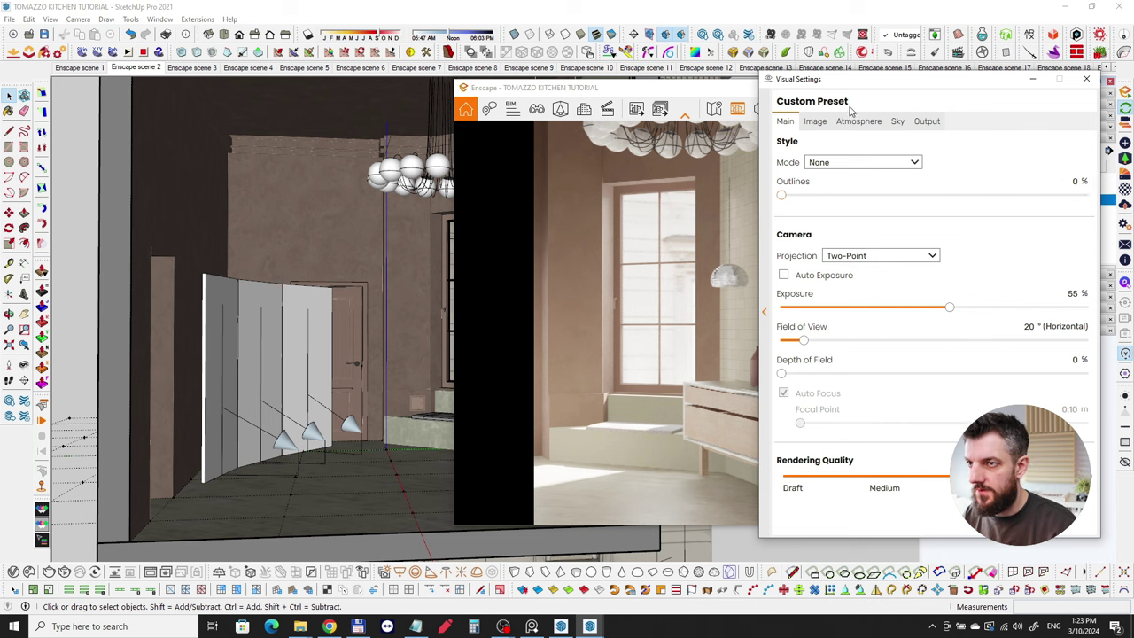
pyautogui.click(900, 122)
pyautogui.click(846, 126)
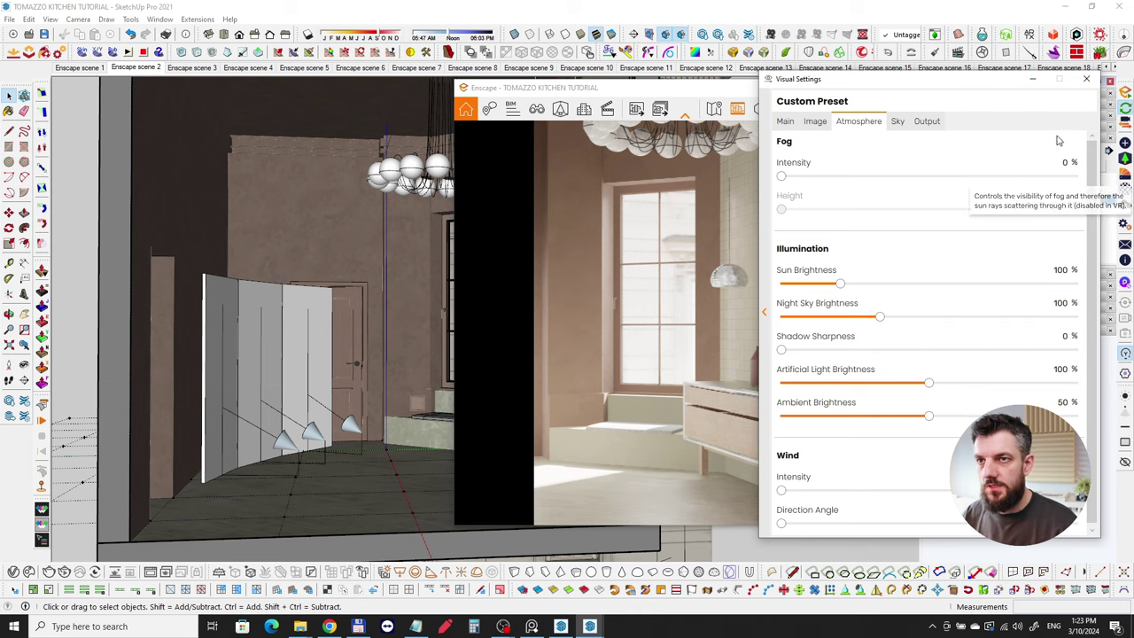
pyautogui.click(1086, 82)
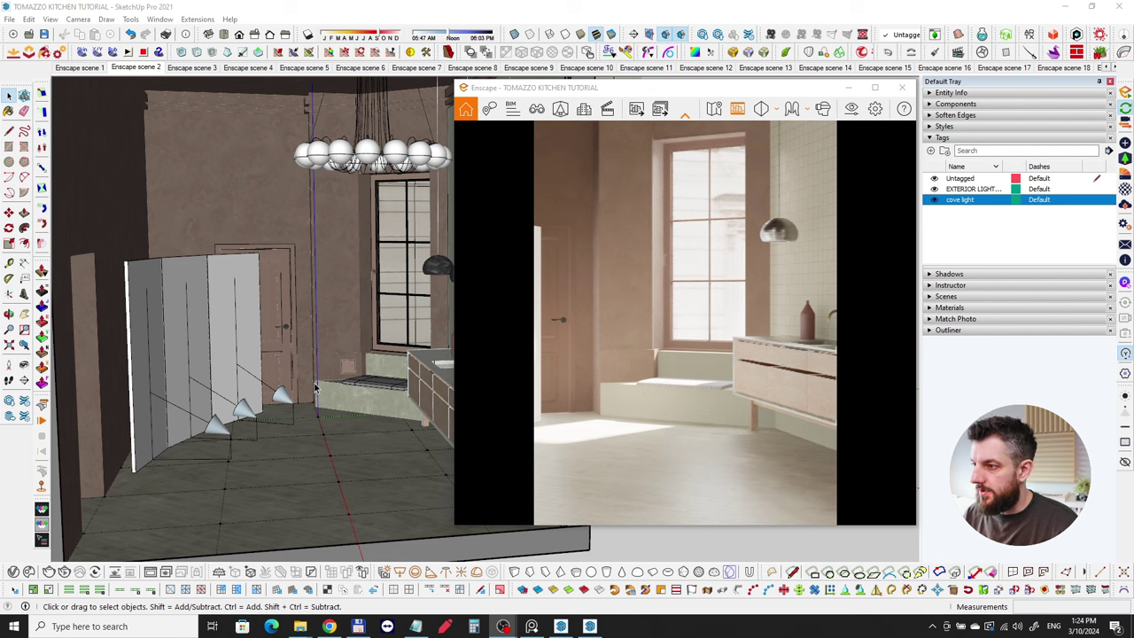
# Synchronize the Enscape view with the SketchUp view and frame the window bench and its cushion up close
pyautogui.moveTo(314, 387); pyautogui.dragTo(328, 406, button='middle')
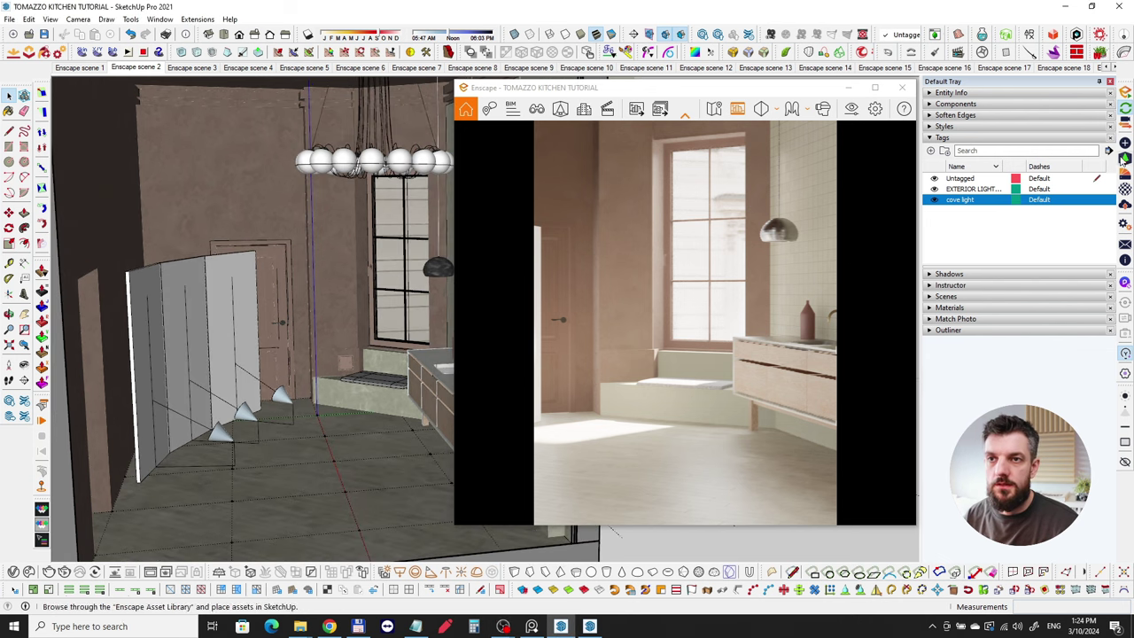
pyautogui.click(1125, 123)
pyautogui.moveTo(324, 387); pyautogui.dragTo(333, 390, button='middle')
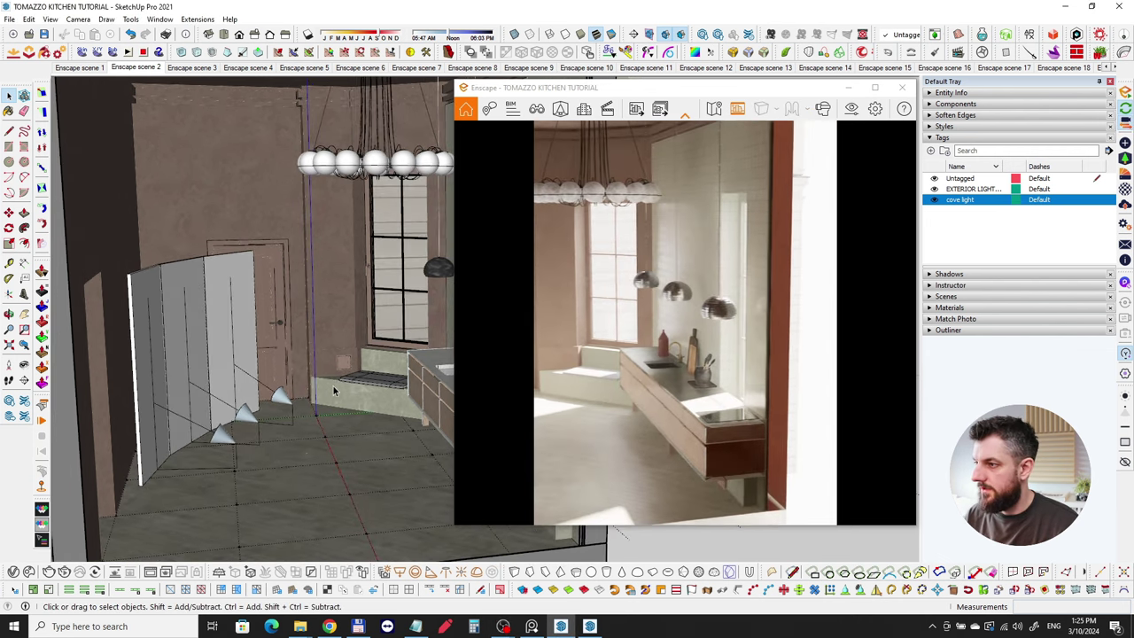
pyautogui.scroll(4, 342, 440)
pyautogui.moveTo(339, 453); pyautogui.dragTo(335, 358, button='middle')
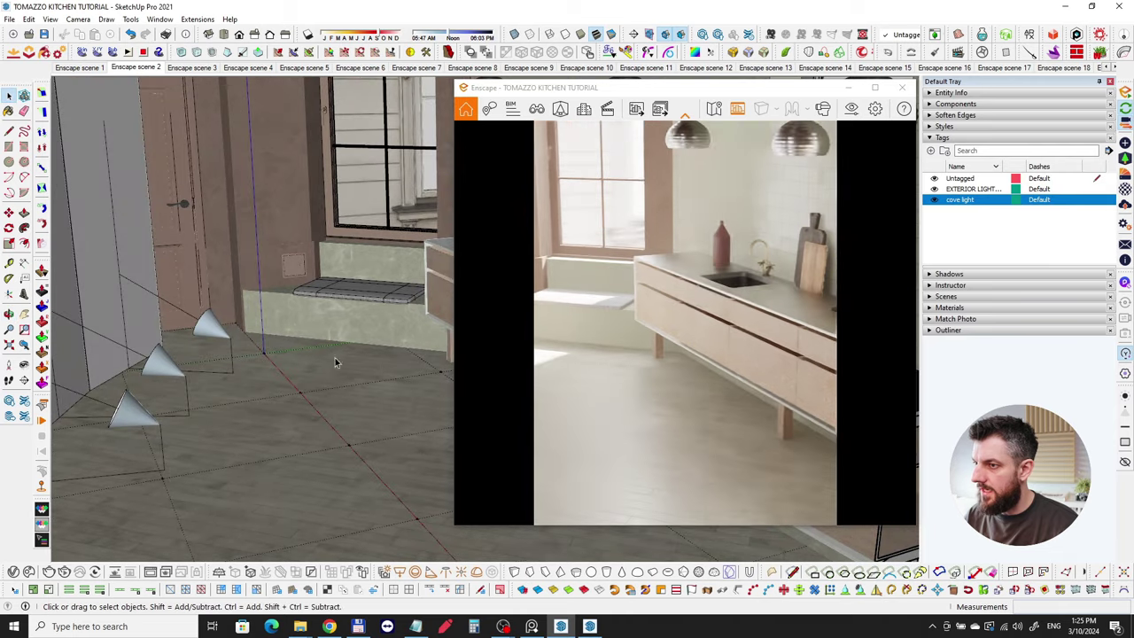
pyautogui.scroll(3, 328, 306)
pyautogui.moveTo(328, 307)
pyautogui.mouseDown(button='middle')
pyautogui.moveTo(339, 342)
pyautogui.moveTo(375, 329)
pyautogui.mouseUp(button='middle')
pyautogui.scroll(3, 339, 372)
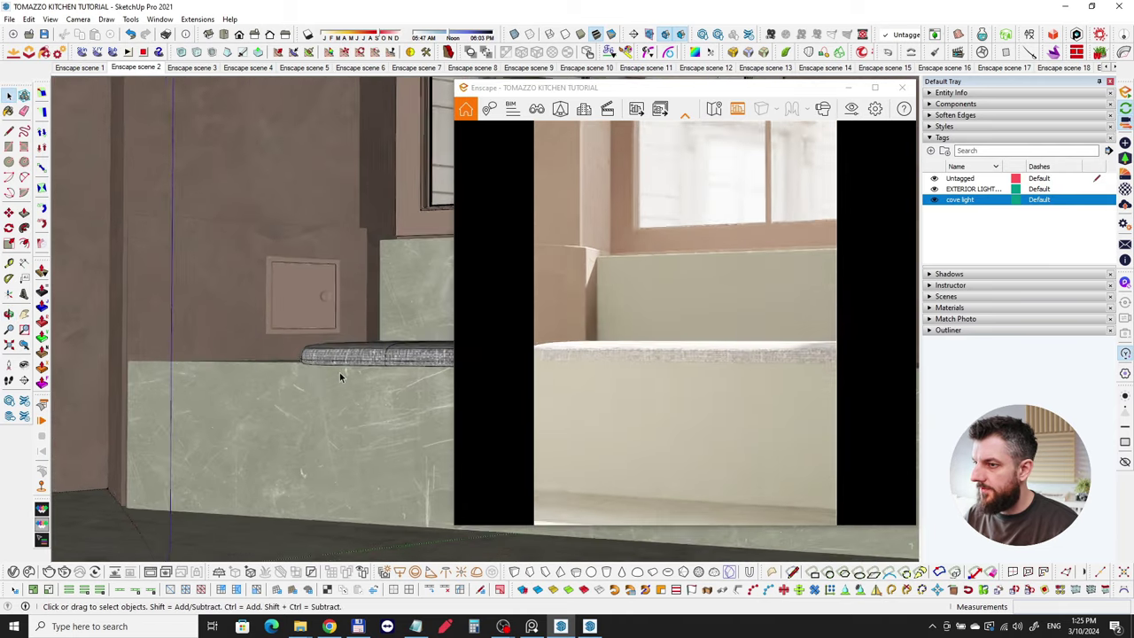
pyautogui.moveTo(340, 376)
pyautogui.mouseDown(button='middle')
pyautogui.moveTo(298, 395)
pyautogui.moveTo(398, 435)
pyautogui.moveTo(353, 392)
pyautogui.moveTo(361, 450)
pyautogui.moveTo(210, 398)
pyautogui.moveTo(366, 420)
pyautogui.moveTo(155, 396)
pyautogui.moveTo(109, 375)
pyautogui.moveTo(213, 358)
pyautogui.moveTo(283, 368)
pyautogui.moveTo(302, 321)
pyautogui.moveTo(370, 314)
pyautogui.moveTo(253, 325)
pyautogui.moveTo(266, 372)
pyautogui.moveTo(352, 408)
pyautogui.moveTo(288, 382)
pyautogui.moveTo(348, 394)
pyautogui.mouseUp(button='middle')
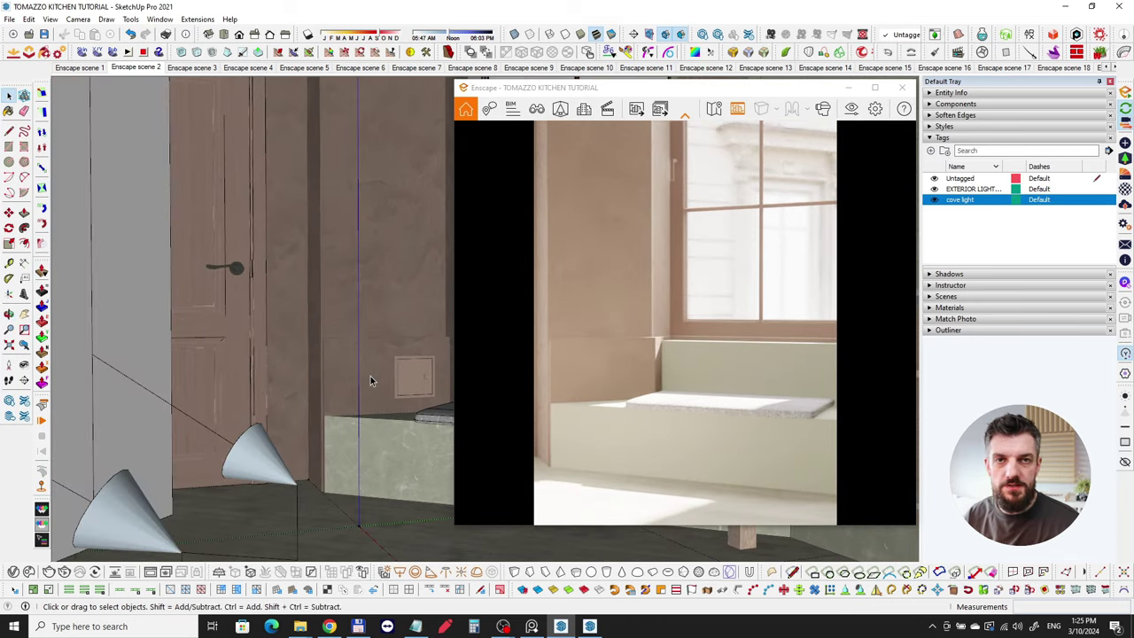
# Examine the green scratched bench base and the wooden cabinet leg in both the model and the render
pyautogui.scroll(5, 371, 447)
pyautogui.moveTo(364, 448)
pyautogui.mouseDown(button='middle')
pyautogui.moveTo(292, 354)
pyautogui.moveTo(451, 470)
pyautogui.moveTo(182, 375)
pyautogui.moveTo(296, 466)
pyautogui.moveTo(298, 508)
pyautogui.moveTo(405, 346)
pyautogui.moveTo(425, 350)
pyautogui.moveTo(381, 332)
pyautogui.moveTo(394, 313)
pyautogui.mouseUp(button='middle')
pyautogui.moveTo(217, 324)
pyautogui.mouseDown(button='middle')
pyautogui.moveTo(342, 302)
pyautogui.moveTo(223, 294)
pyautogui.moveTo(375, 295)
pyautogui.moveTo(191, 276)
pyautogui.moveTo(171, 233)
pyautogui.mouseUp(button='middle')
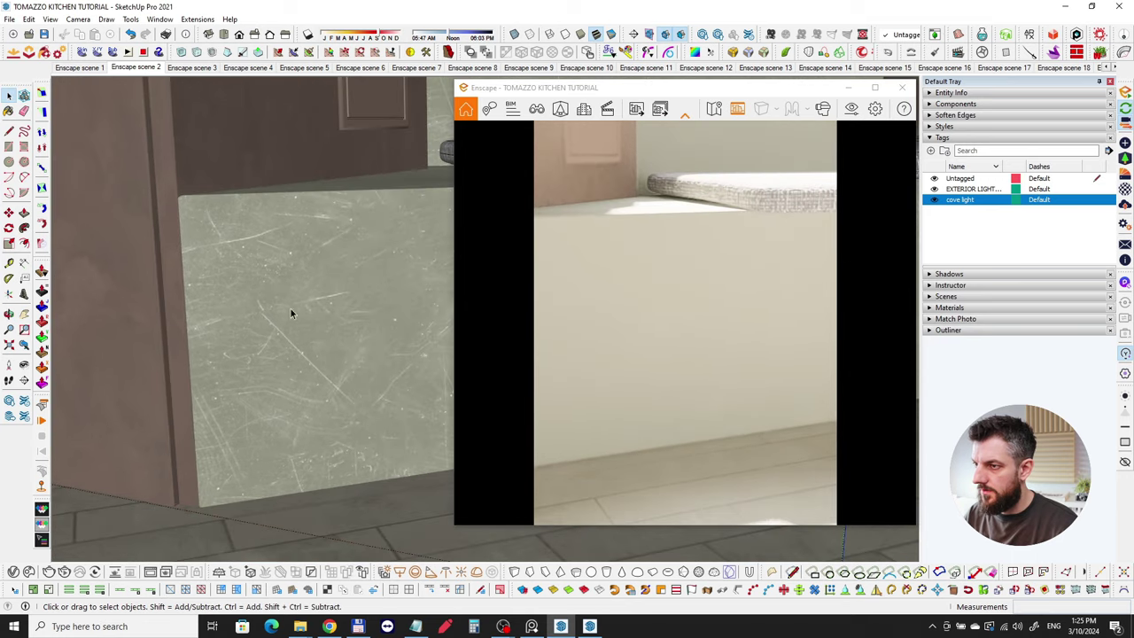
pyautogui.moveTo(366, 350); pyautogui.dragTo(142, 372, button='middle')
pyautogui.moveTo(355, 271)
pyautogui.mouseDown(button='middle')
pyautogui.moveTo(286, 293)
pyautogui.moveTo(346, 295)
pyautogui.moveTo(112, 317)
pyautogui.moveTo(378, 291)
pyautogui.moveTo(189, 313)
pyautogui.moveTo(269, 312)
pyautogui.moveTo(393, 283)
pyautogui.moveTo(153, 312)
pyautogui.moveTo(380, 306)
pyautogui.moveTo(144, 313)
pyautogui.moveTo(266, 286)
pyautogui.mouseUp(button='middle')
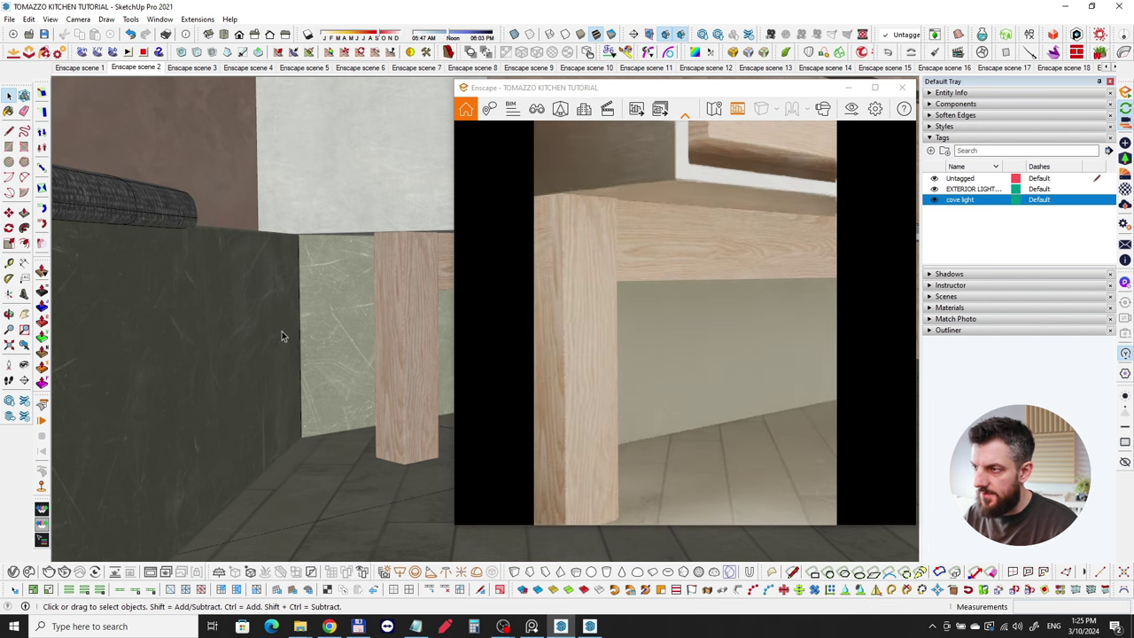
pyautogui.moveTo(281, 335)
pyautogui.mouseDown(button='middle')
pyautogui.moveTo(253, 324)
pyautogui.moveTo(285, 324)
pyautogui.mouseUp(button='middle')
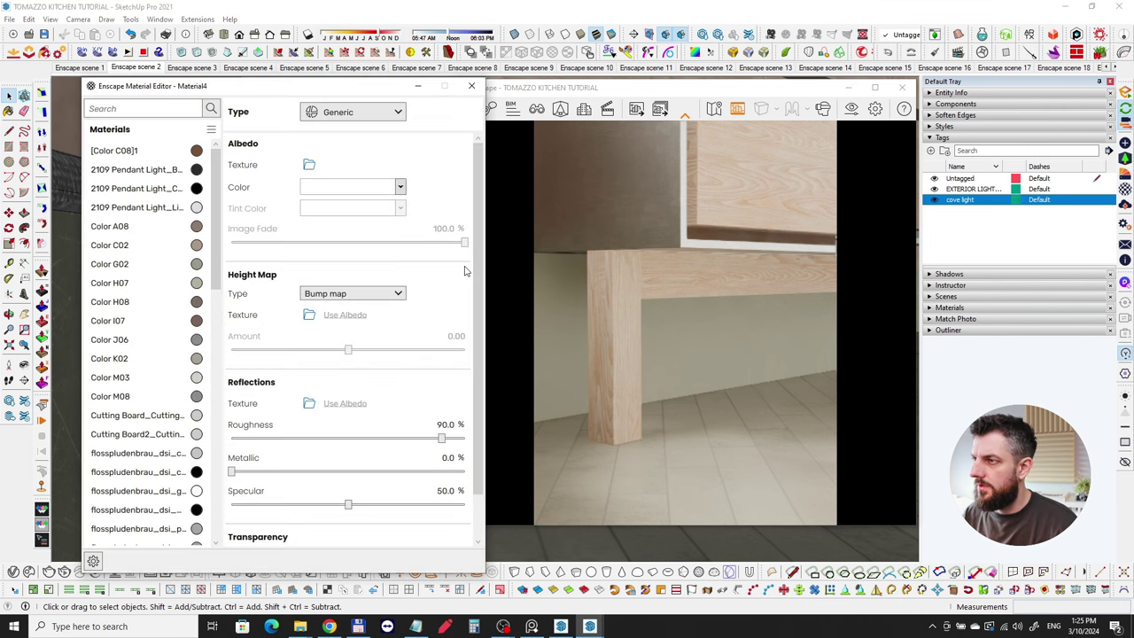
# Sample the green bench base material Color G02 into the Enscape Material Editor and place the editor beside the render
pyautogui.moveTo(271, 86); pyautogui.dragTo(252, 92)
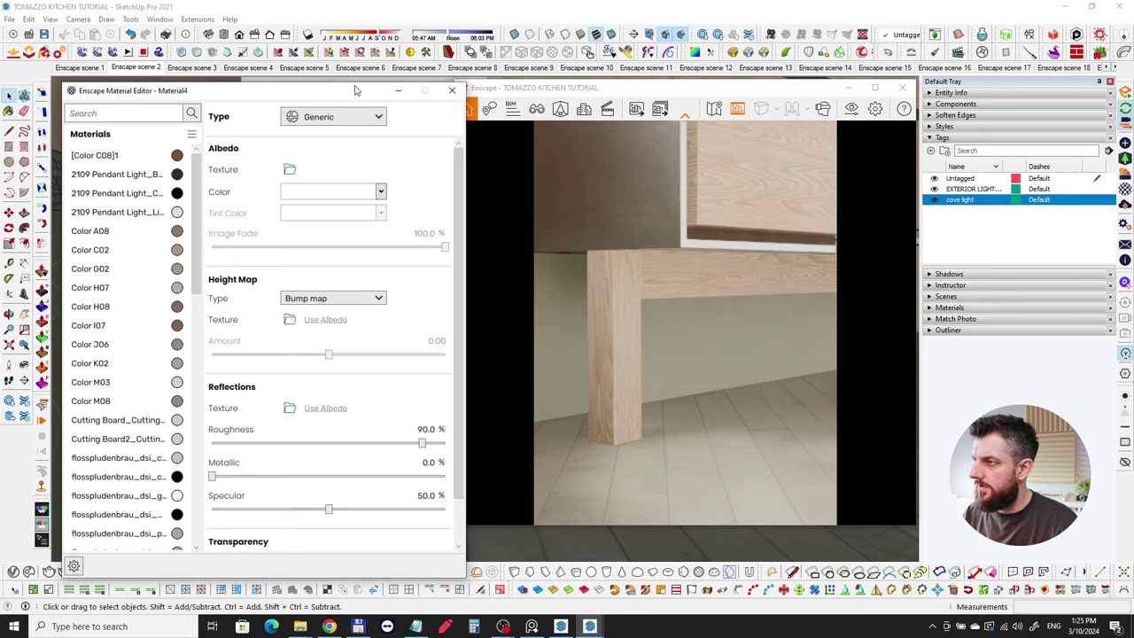
pyautogui.moveTo(354, 90); pyautogui.dragTo(592, 96)
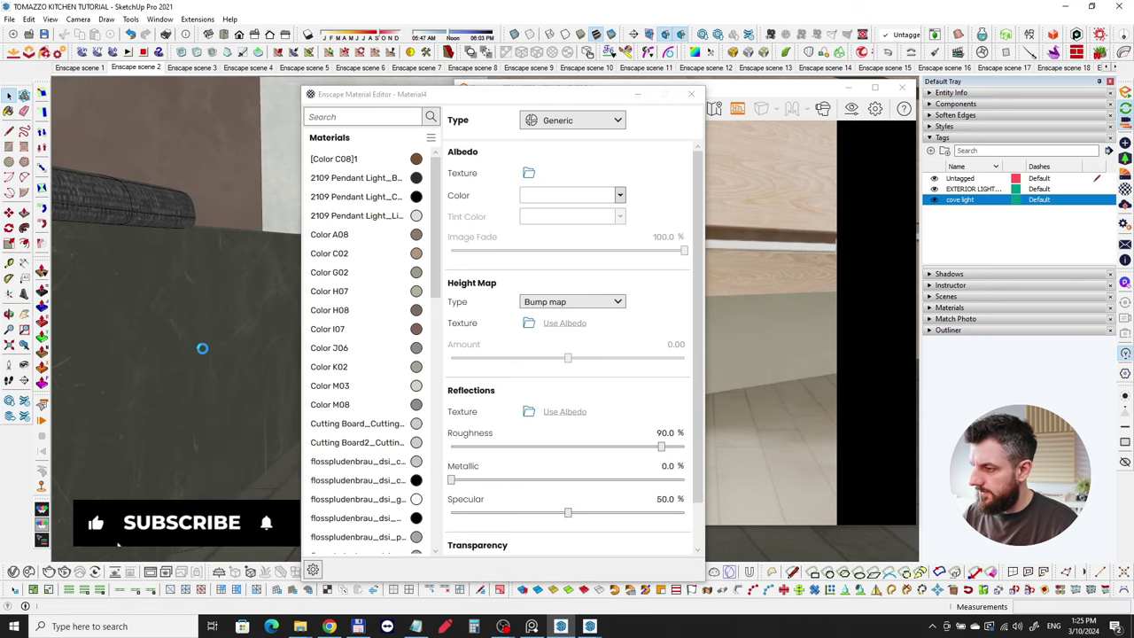
pyautogui.press('b')
pyautogui.keyDown('alt'); pyautogui.click(214, 306); pyautogui.keyUp('alt')
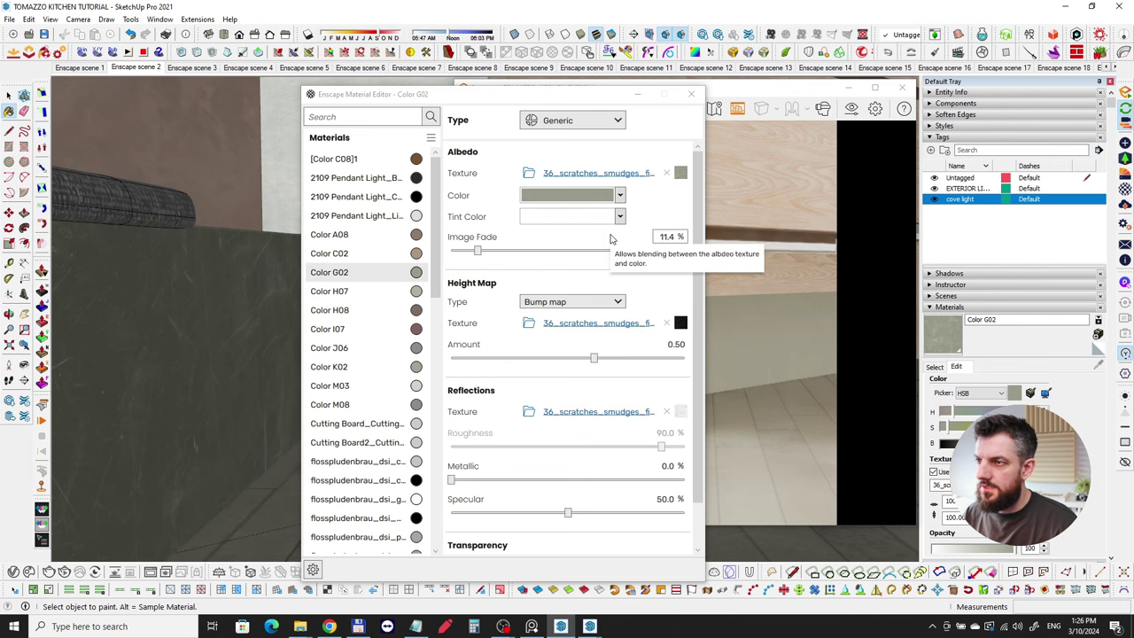
pyautogui.click(544, 97)
pyautogui.moveTo(544, 97); pyautogui.dragTo(376, 90)
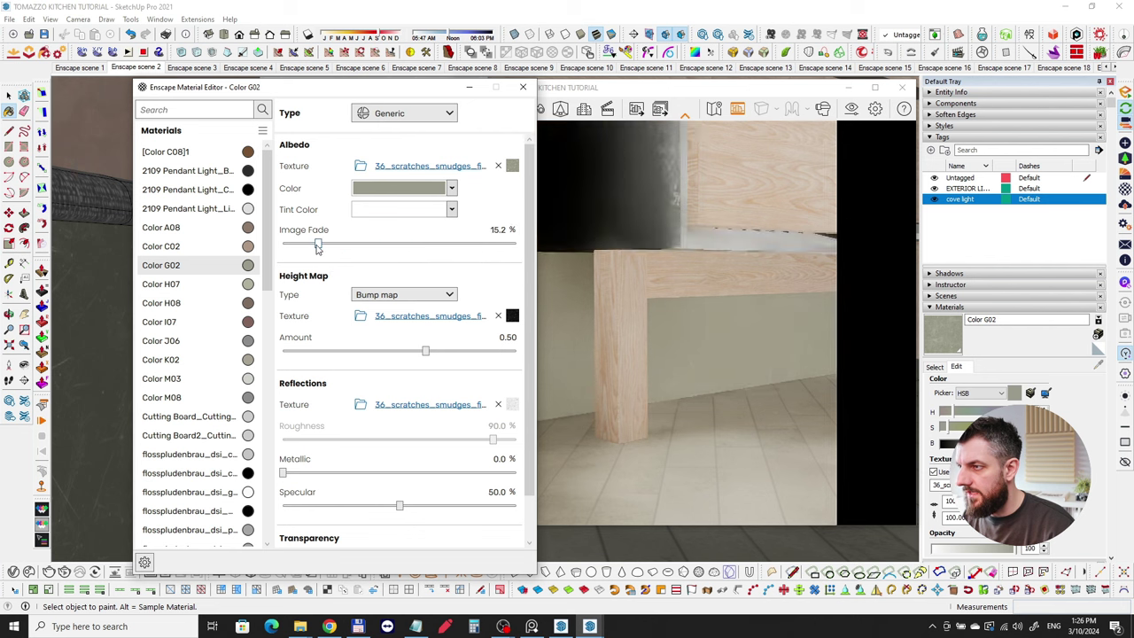
# Test a stronger scratch texture on Color G02 with an Image Fade of 77%, and settle the fade at 14.4%
pyautogui.moveTo(308, 247); pyautogui.dragTo(462, 248)
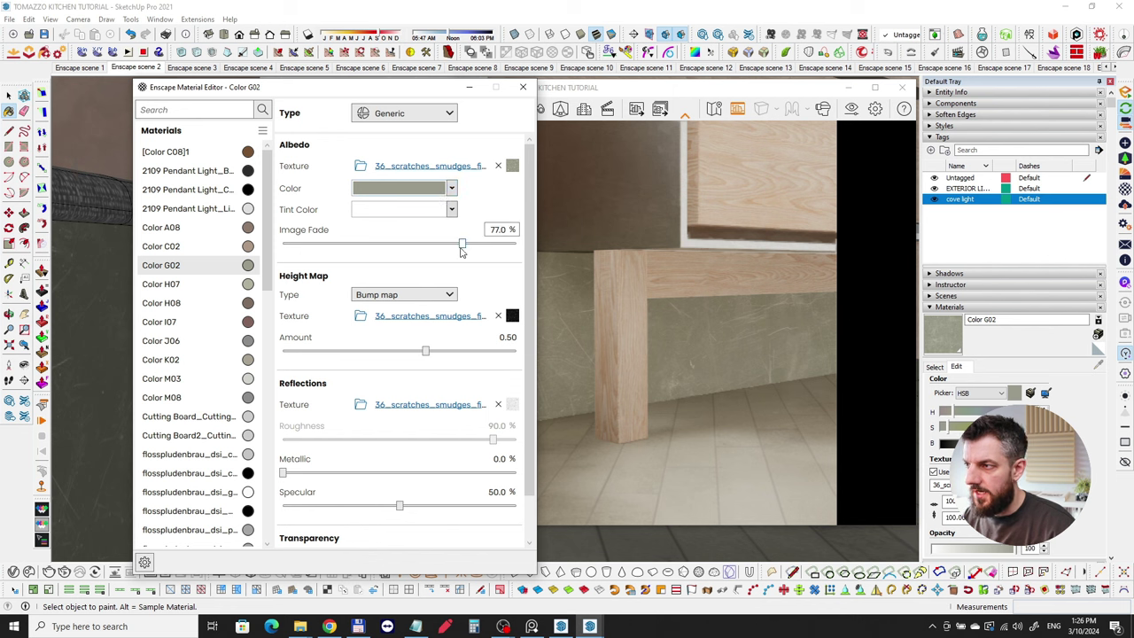
pyautogui.moveTo(461, 251); pyautogui.dragTo(327, 246)
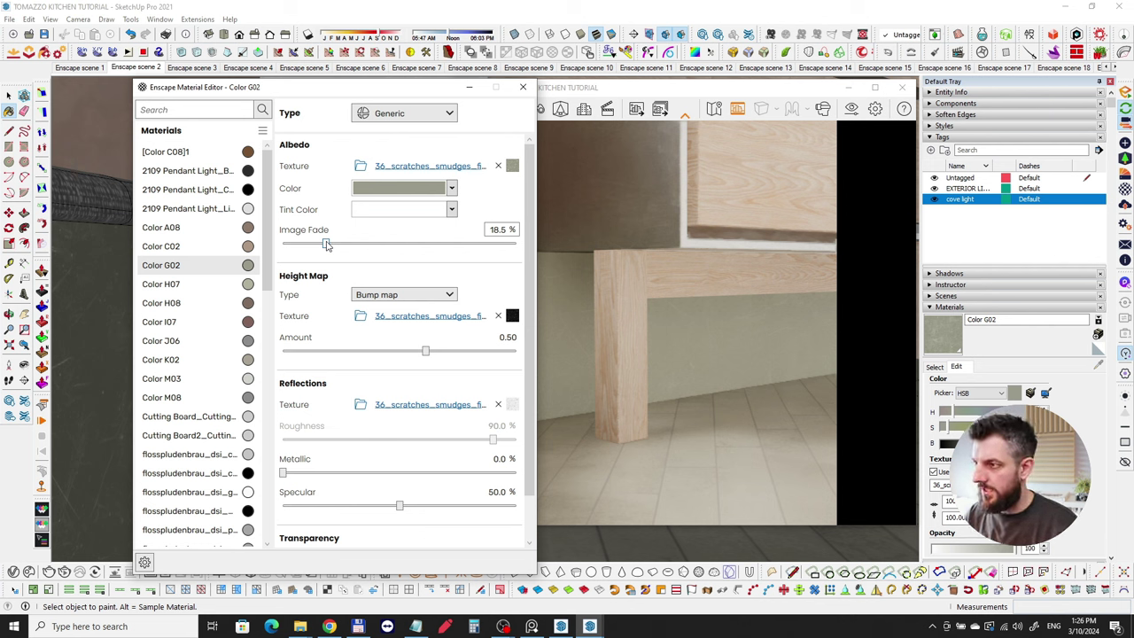
pyautogui.moveTo(327, 246); pyautogui.dragTo(320, 246)
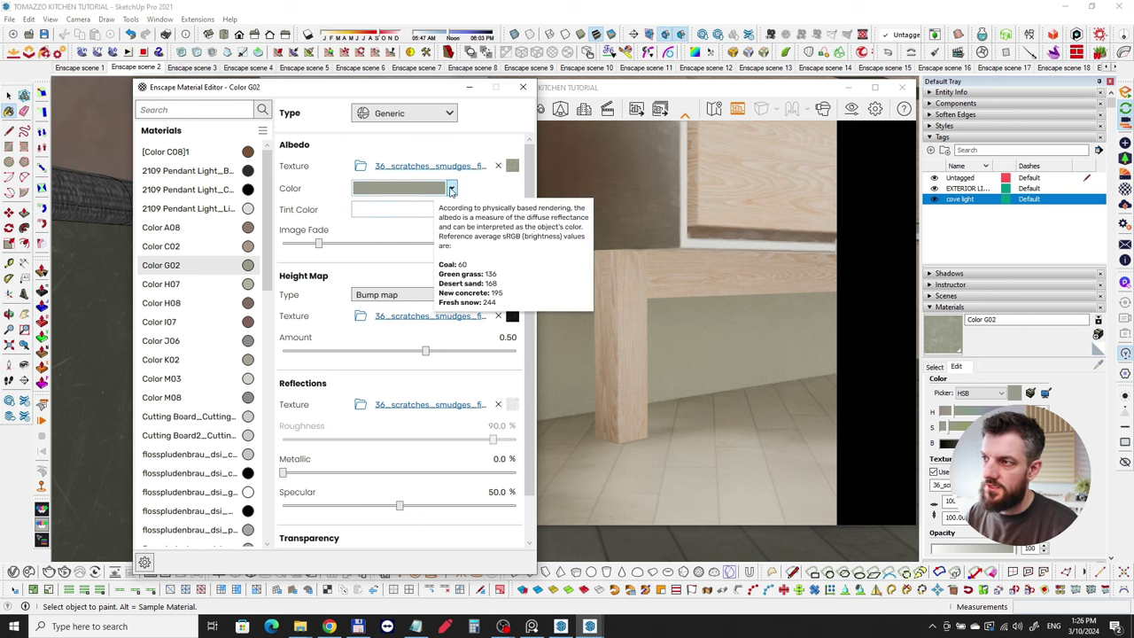
pyautogui.click(320, 243)
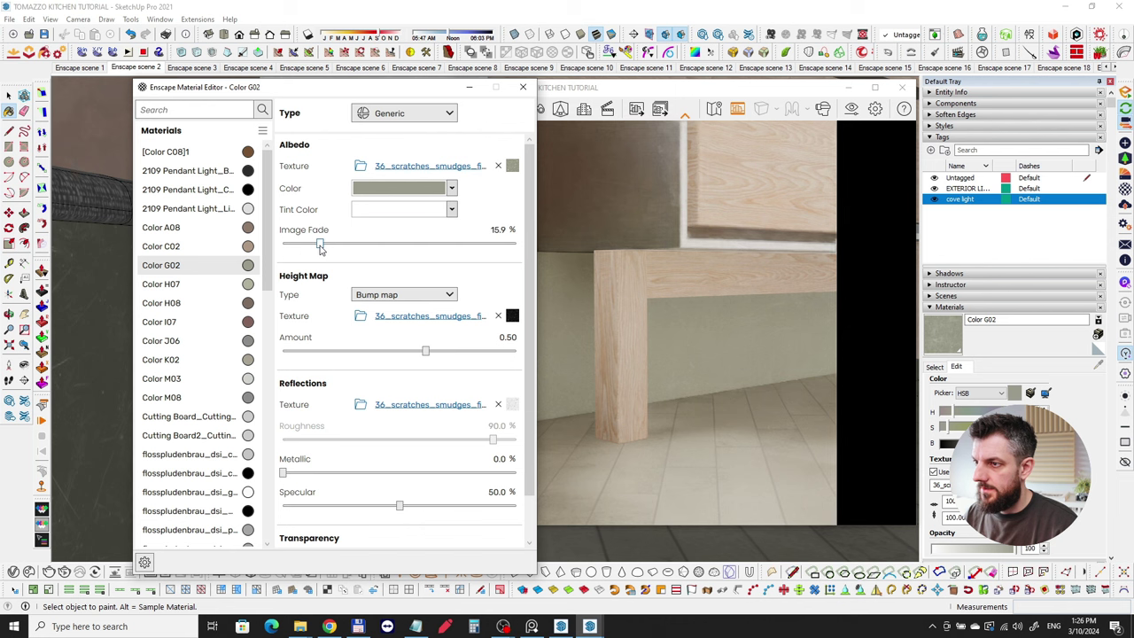
pyautogui.moveTo(321, 246); pyautogui.dragTo(319, 245)
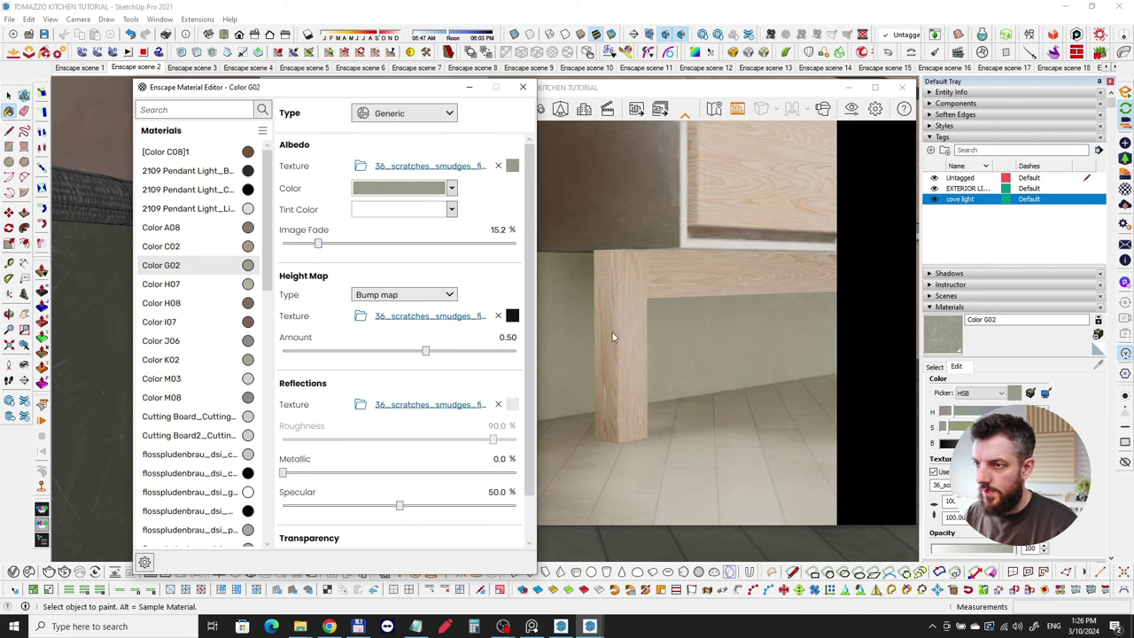
pyautogui.moveTo(321, 247); pyautogui.dragTo(317, 246)
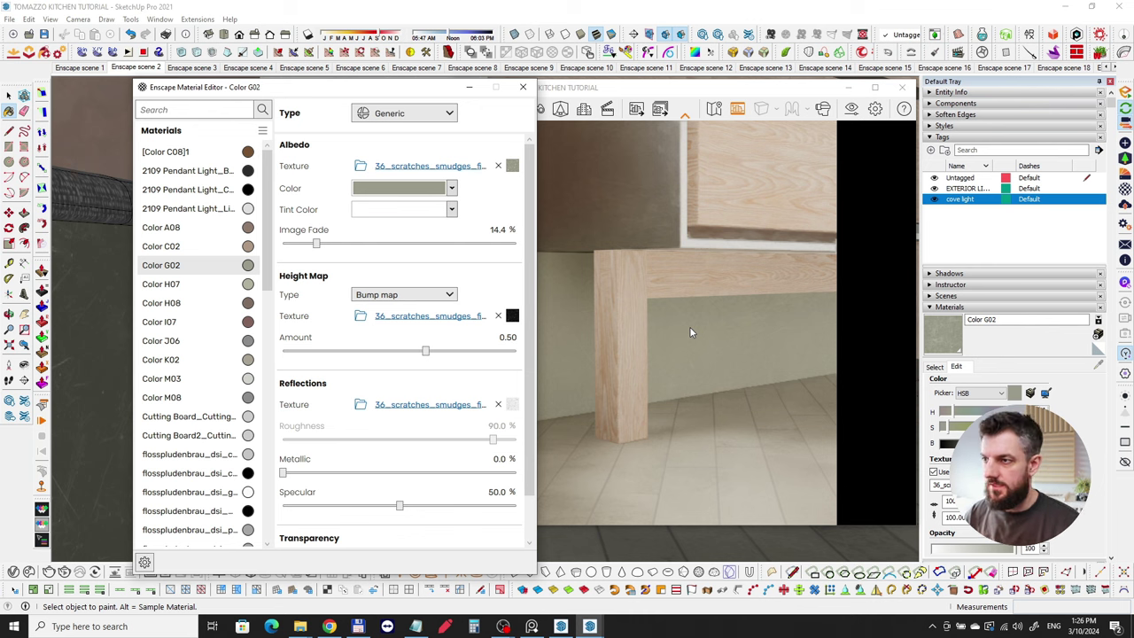
# Move the material editor clear of the render and examine the cabinet's metal side panel up close
pyautogui.moveTo(422, 91); pyautogui.dragTo(344, 98)
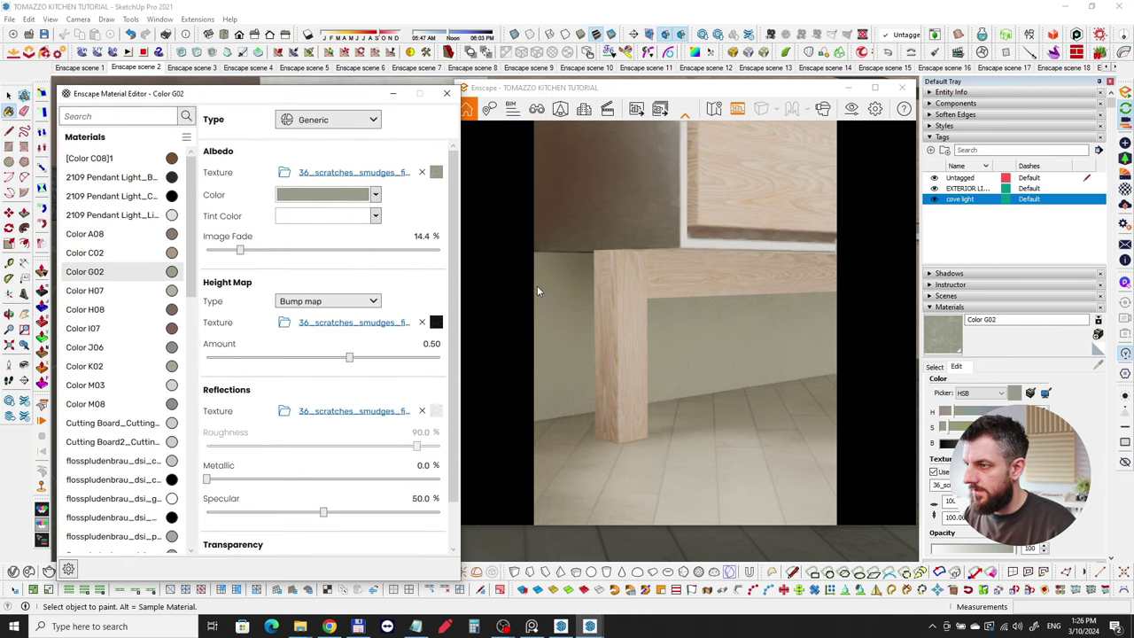
pyautogui.moveTo(354, 93); pyautogui.dragTo(289, 85)
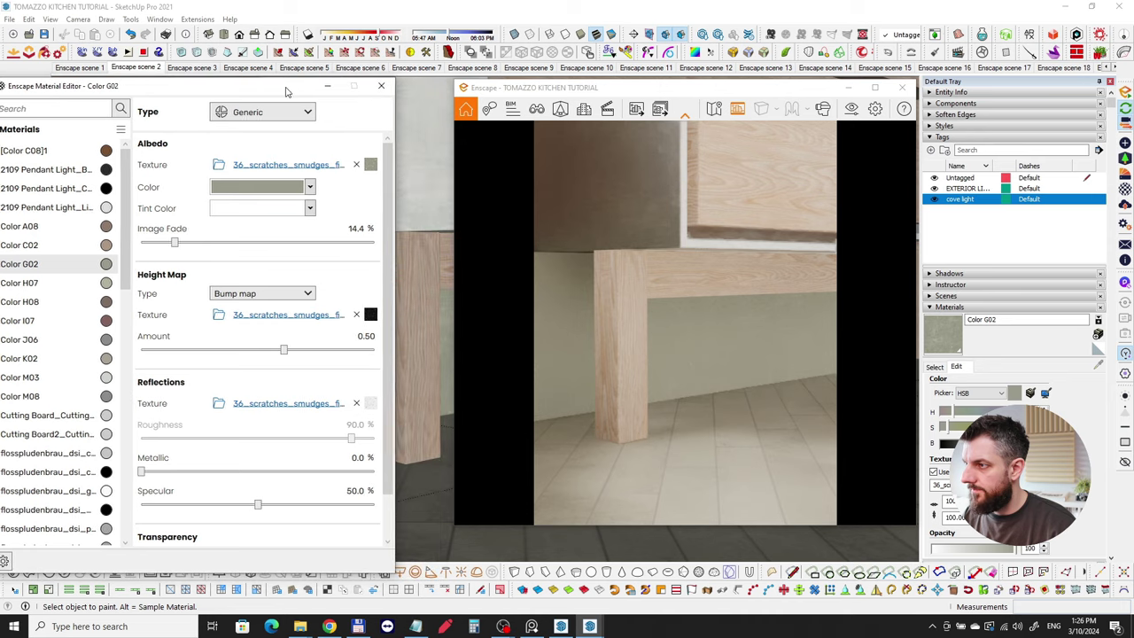
pyautogui.moveTo(429, 187)
pyautogui.mouseDown(button='middle')
pyautogui.moveTo(416, 274)
pyautogui.moveTo(443, 215)
pyautogui.moveTo(423, 311)
pyautogui.moveTo(423, 393)
pyautogui.moveTo(405, 299)
pyautogui.mouseUp(button='middle')
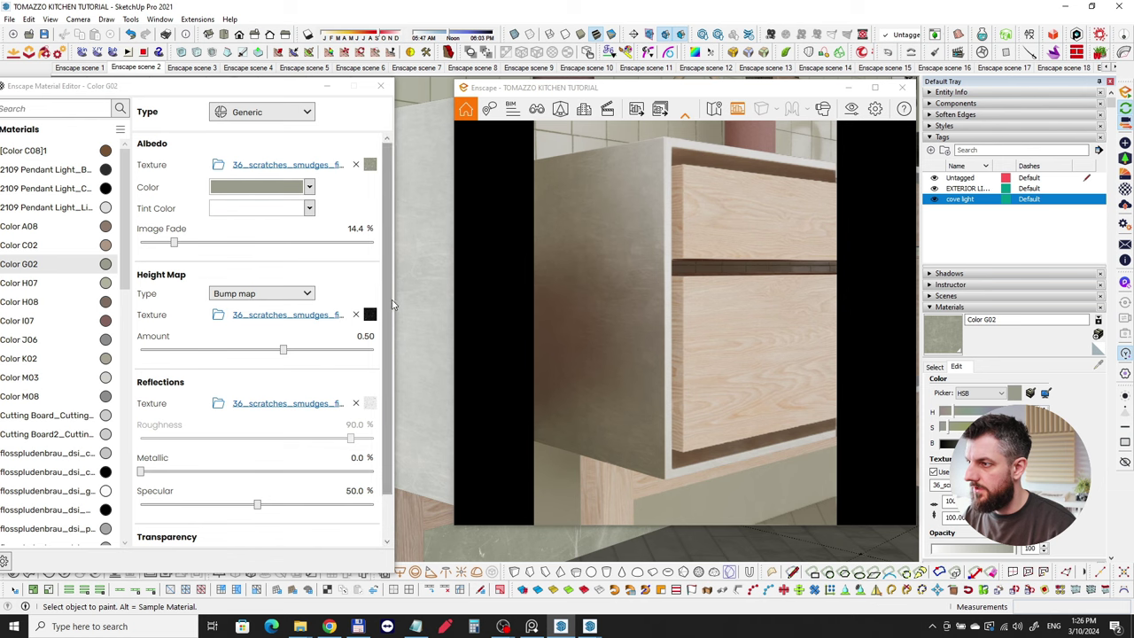
pyautogui.moveTo(225, 95); pyautogui.dragTo(245, 85)
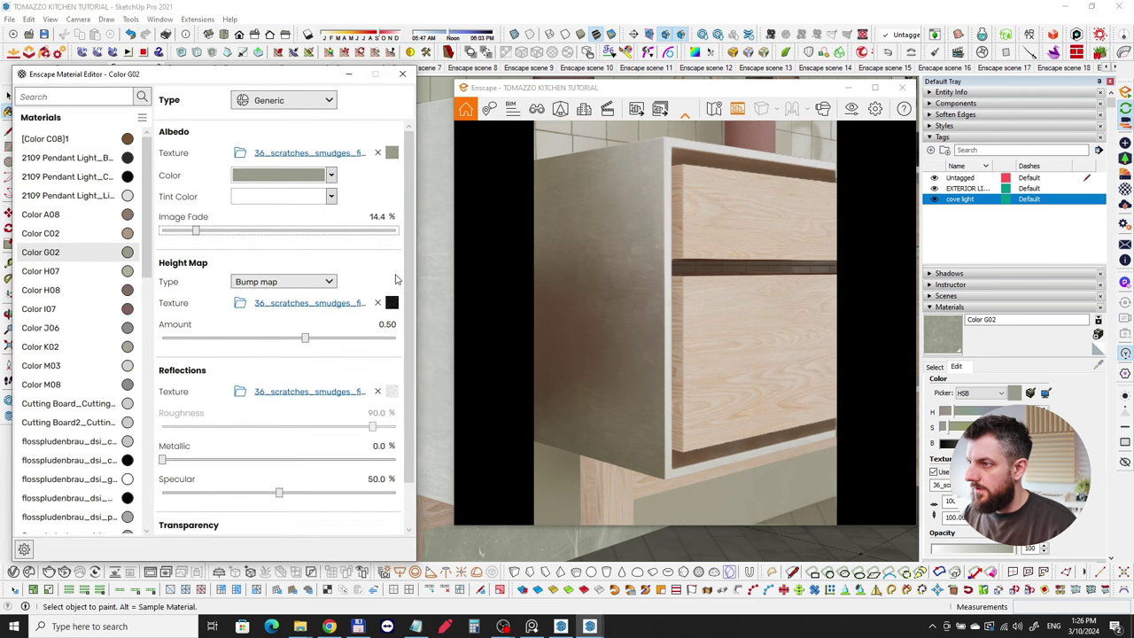
pyautogui.click(403, 73)
pyautogui.moveTo(386, 201)
pyautogui.mouseDown(button='middle')
pyautogui.moveTo(340, 233)
pyautogui.moveTo(354, 316)
pyautogui.moveTo(241, 339)
pyautogui.moveTo(324, 307)
pyautogui.moveTo(312, 287)
pyautogui.moveTo(274, 329)
pyautogui.moveTo(243, 210)
pyautogui.moveTo(222, 337)
pyautogui.moveTo(211, 329)
pyautogui.moveTo(296, 347)
pyautogui.moveTo(387, 304)
pyautogui.moveTo(232, 311)
pyautogui.moveTo(314, 316)
pyautogui.moveTo(304, 322)
pyautogui.moveTo(308, 306)
pyautogui.moveTo(321, 319)
pyautogui.moveTo(319, 271)
pyautogui.moveTo(357, 250)
pyautogui.moveTo(361, 203)
pyautogui.moveTo(354, 256)
pyautogui.mouseUp(button='middle')
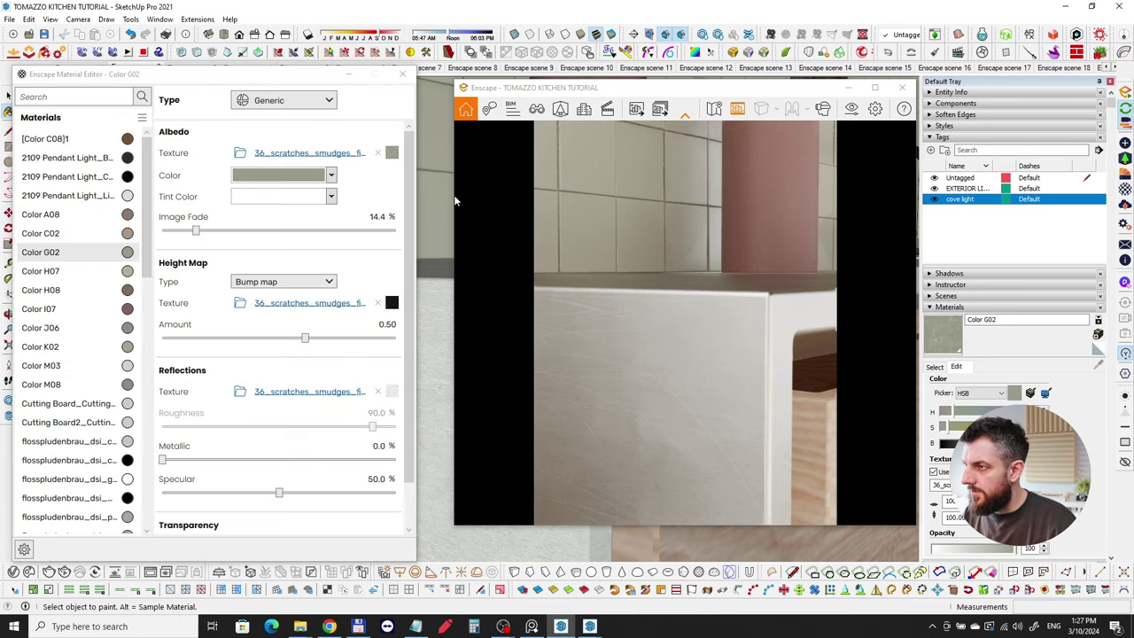
# Shrink the Enscape render window and sample the cabinet's scratched metal side, Color M03, into the material editor
pyautogui.moveTo(496, 200); pyautogui.dragTo(599, 201)
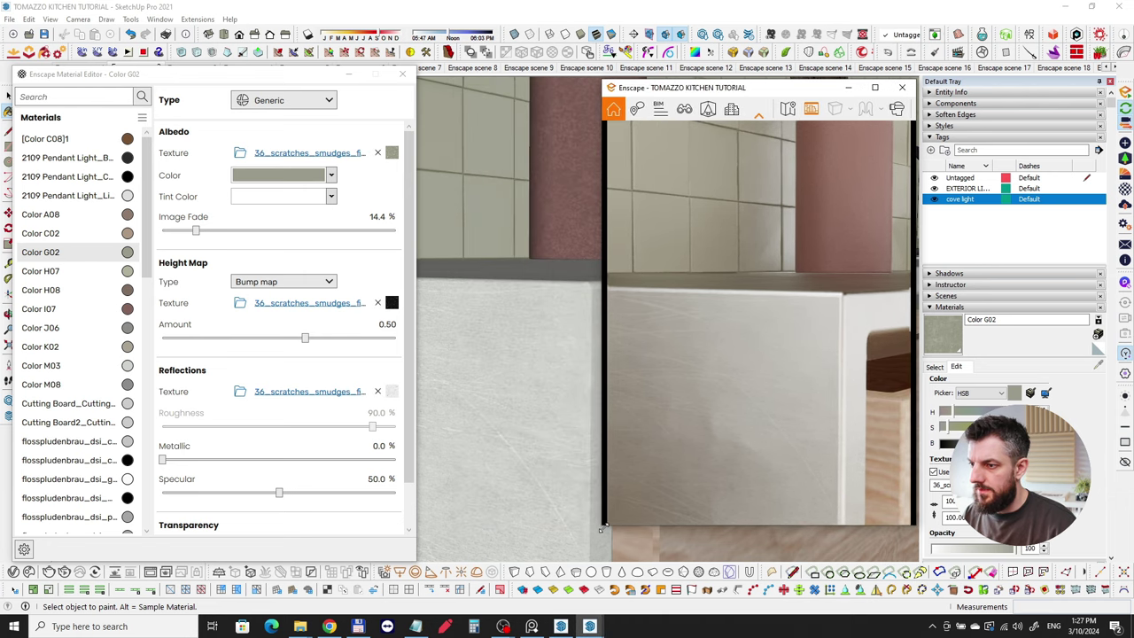
pyautogui.moveTo(600, 527); pyautogui.dragTo(633, 495)
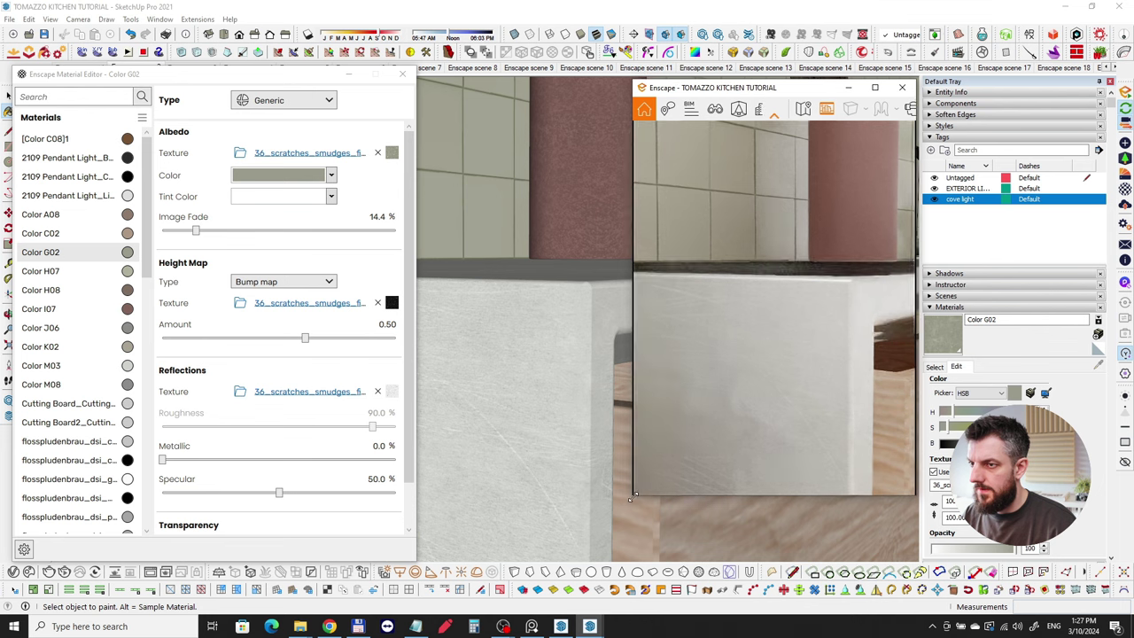
pyautogui.moveTo(532, 333)
pyautogui.mouseDown(button='middle')
pyautogui.moveTo(483, 319)
pyautogui.moveTo(548, 334)
pyautogui.moveTo(531, 341)
pyautogui.moveTo(579, 392)
pyautogui.moveTo(562, 336)
pyautogui.mouseUp(button='middle')
pyautogui.keyDown('alt'); pyautogui.click(535, 334); pyautogui.keyUp('alt')
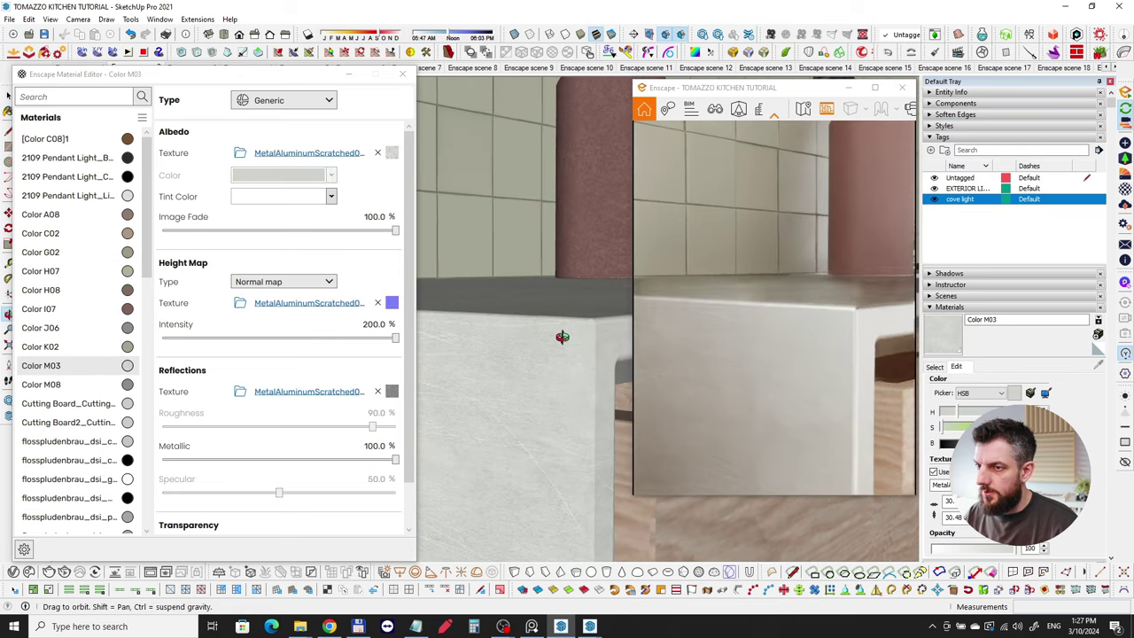
# Review the roughness, normal and albedo textures of Color M03 and examine the metal countertop's edge and surface
pyautogui.click(317, 393)
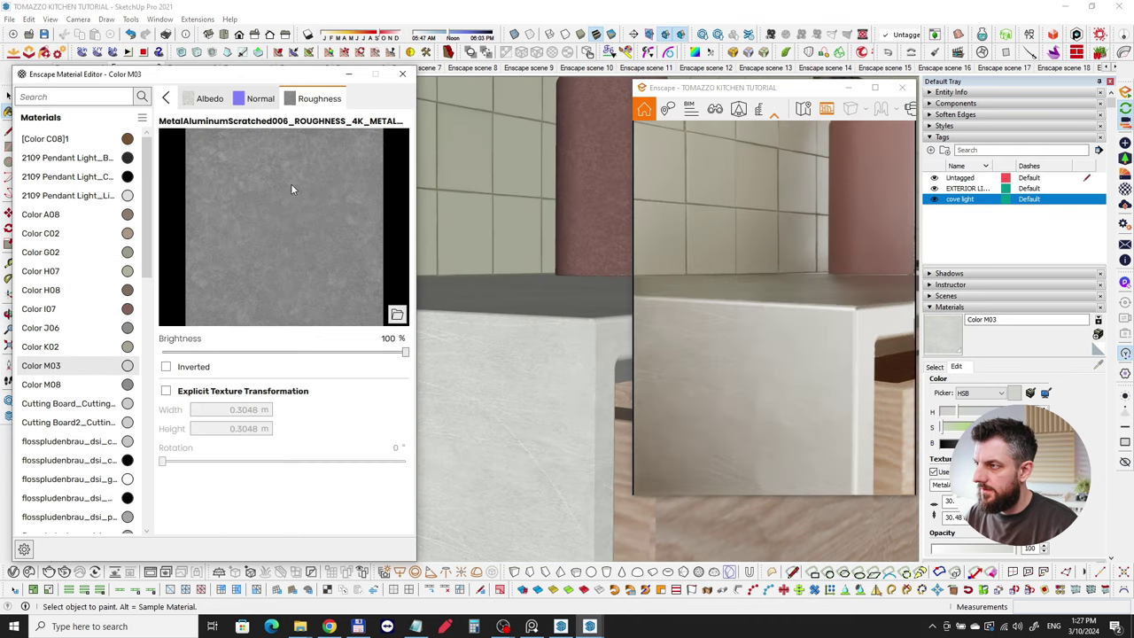
pyautogui.click(257, 105)
pyautogui.click(206, 100)
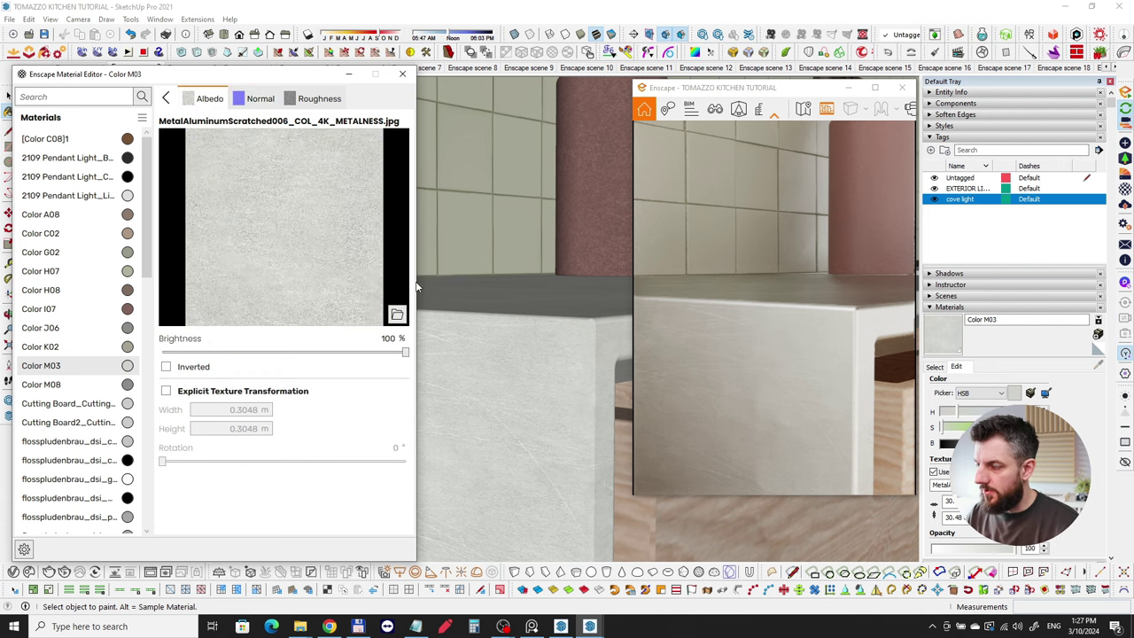
pyautogui.moveTo(546, 317); pyautogui.dragTo(542, 379, button='middle')
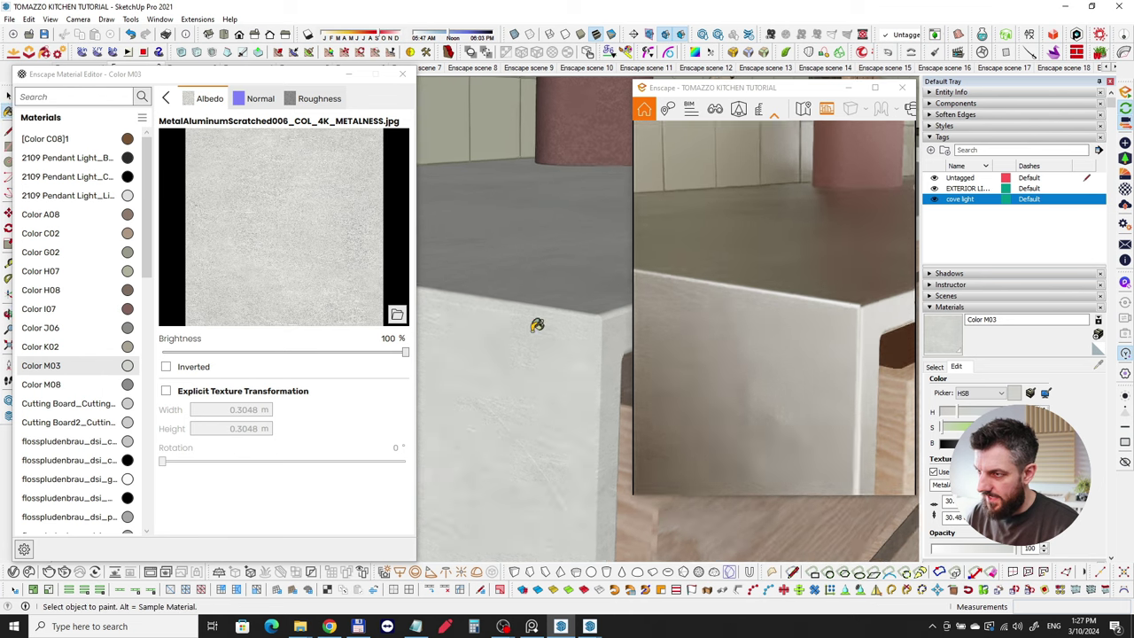
pyautogui.scroll(2, 535, 323)
pyautogui.click(168, 98)
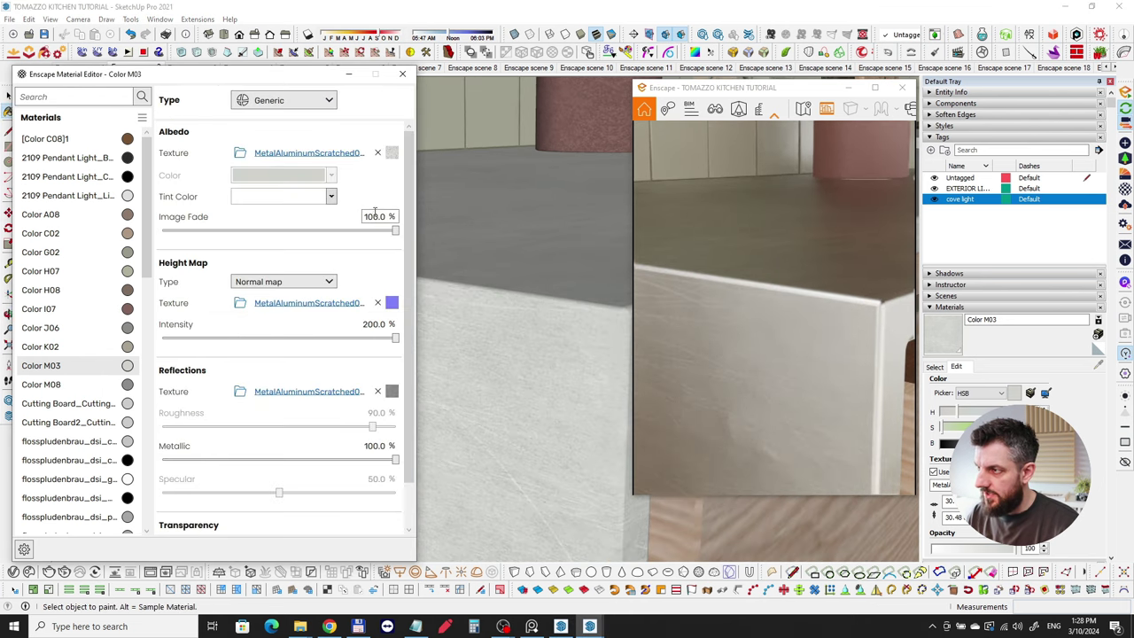
pyautogui.moveTo(540, 322)
pyautogui.mouseDown(button='middle')
pyautogui.moveTo(549, 291)
pyautogui.moveTo(530, 388)
pyautogui.moveTo(577, 425)
pyautogui.moveTo(590, 405)
pyautogui.moveTo(650, 415)
pyautogui.moveTo(534, 357)
pyautogui.moveTo(583, 337)
pyautogui.mouseUp(button='middle')
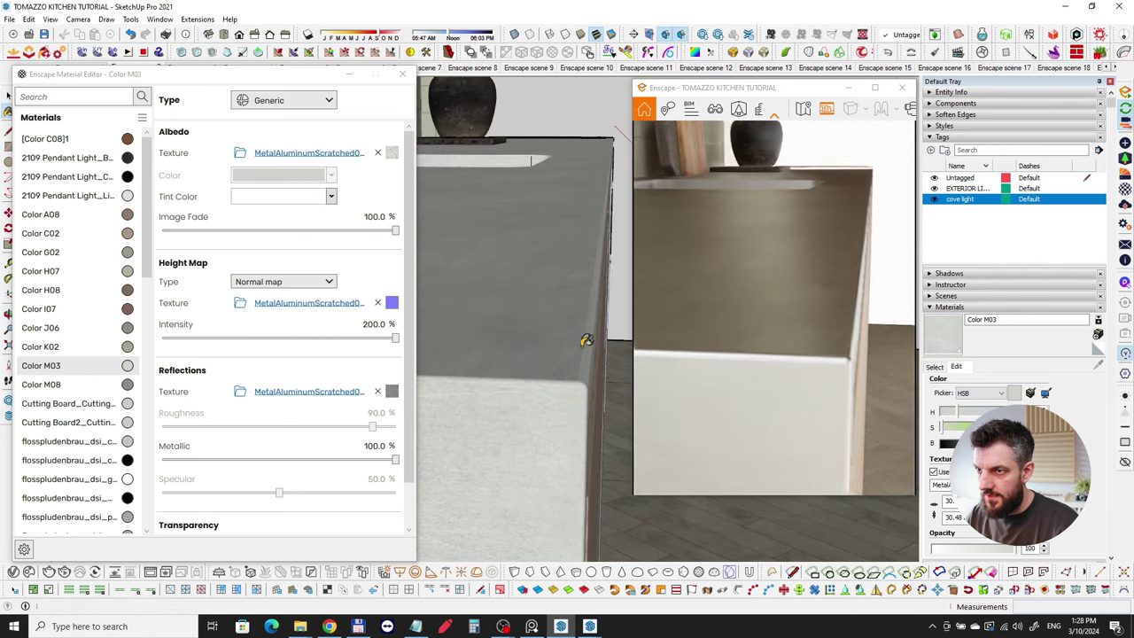
# Examine the metal countertop beside the sink and the brass tap's body, handles and spout up close
pyautogui.click(537, 210)
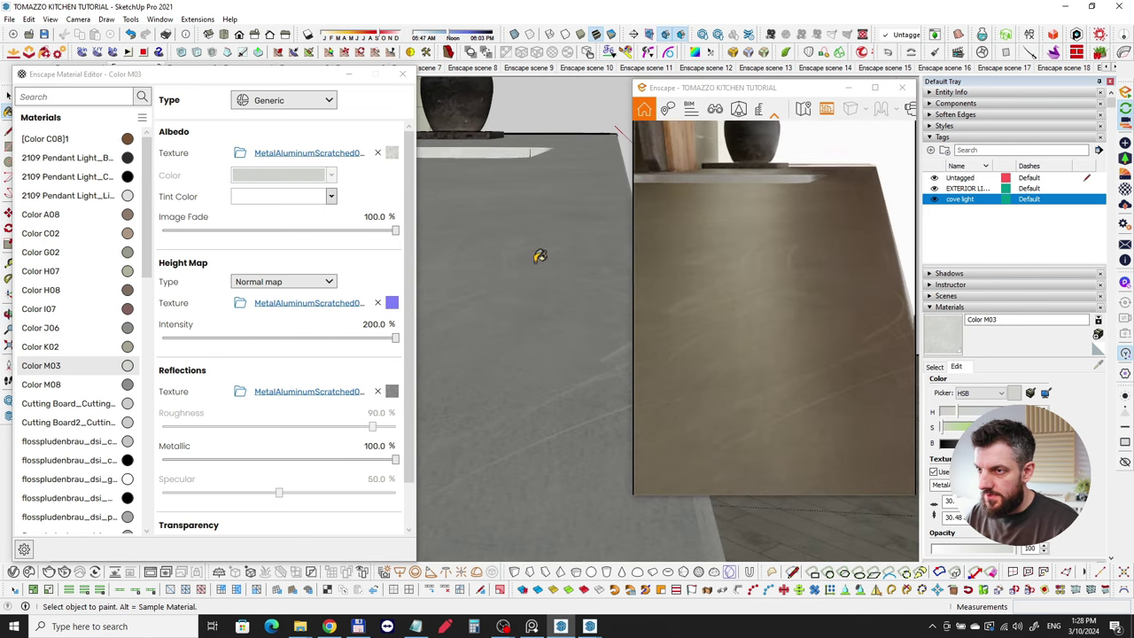
pyautogui.scroll(-3, 536, 261)
pyautogui.moveTo(531, 266)
pyautogui.mouseDown(button='middle')
pyautogui.moveTo(446, 266)
pyautogui.moveTo(502, 261)
pyautogui.moveTo(488, 291)
pyautogui.moveTo(526, 331)
pyautogui.moveTo(521, 257)
pyautogui.mouseUp(button='middle')
pyautogui.scroll(-3, 529, 275)
pyautogui.scroll(3, 523, 189)
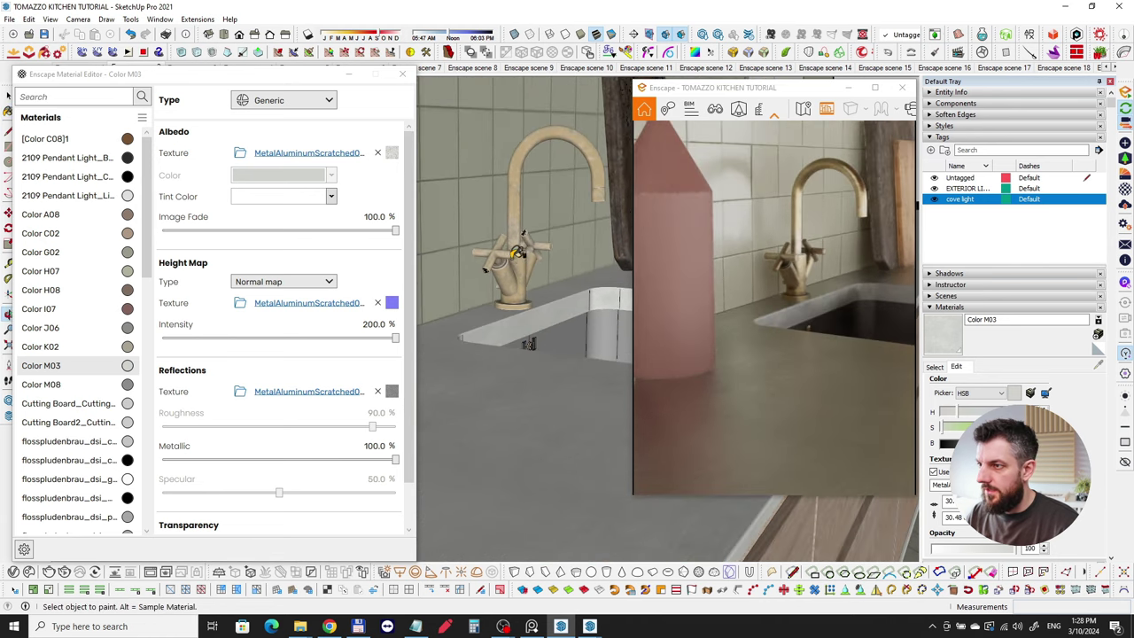
pyautogui.scroll(2, 523, 255)
pyautogui.scroll(2, 522, 254)
pyautogui.scroll(2, 518, 261)
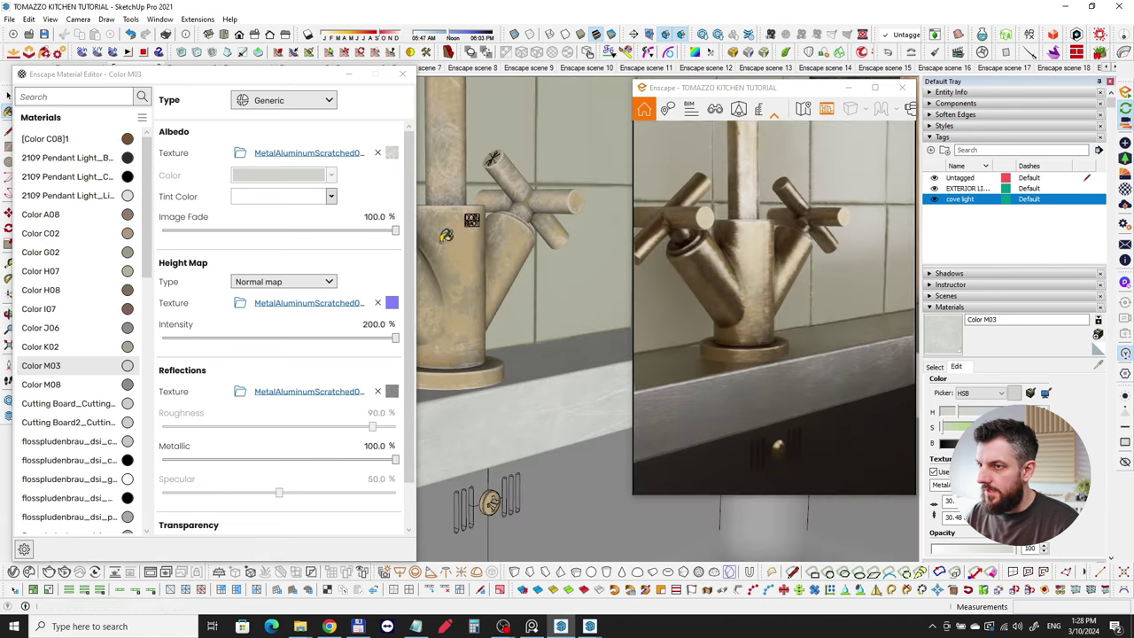
pyautogui.moveTo(522, 265)
pyautogui.mouseDown(button='middle')
pyautogui.moveTo(560, 358)
pyautogui.moveTo(575, 296)
pyautogui.moveTo(552, 405)
pyautogui.moveTo(531, 392)
pyautogui.mouseUp(button='middle')
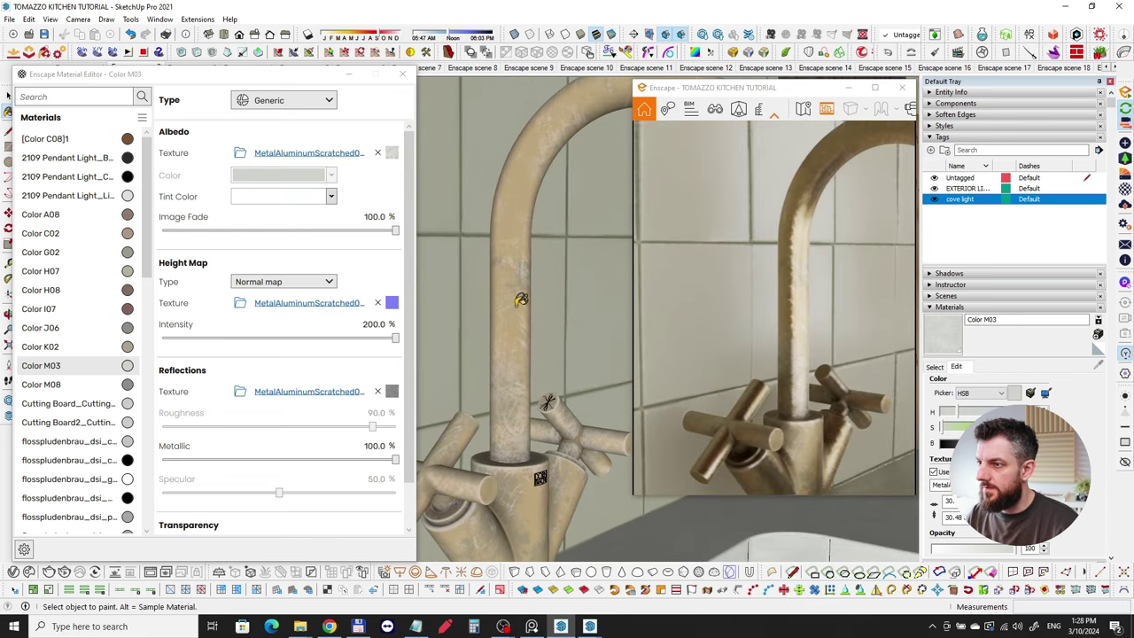
pyautogui.moveTo(526, 410)
pyautogui.mouseDown(button='middle')
pyautogui.moveTo(479, 359)
pyautogui.moveTo(481, 373)
pyautogui.mouseUp(button='middle')
pyautogui.scroll(3, 480, 367)
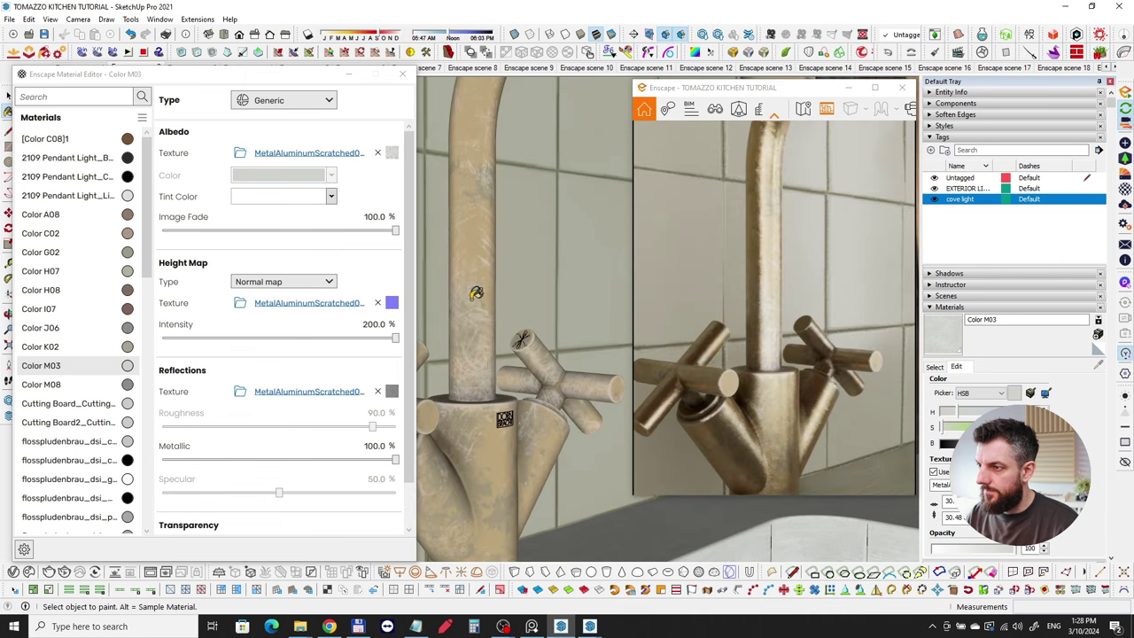
pyautogui.moveTo(479, 178); pyautogui.dragTo(587, 416, button='middle')
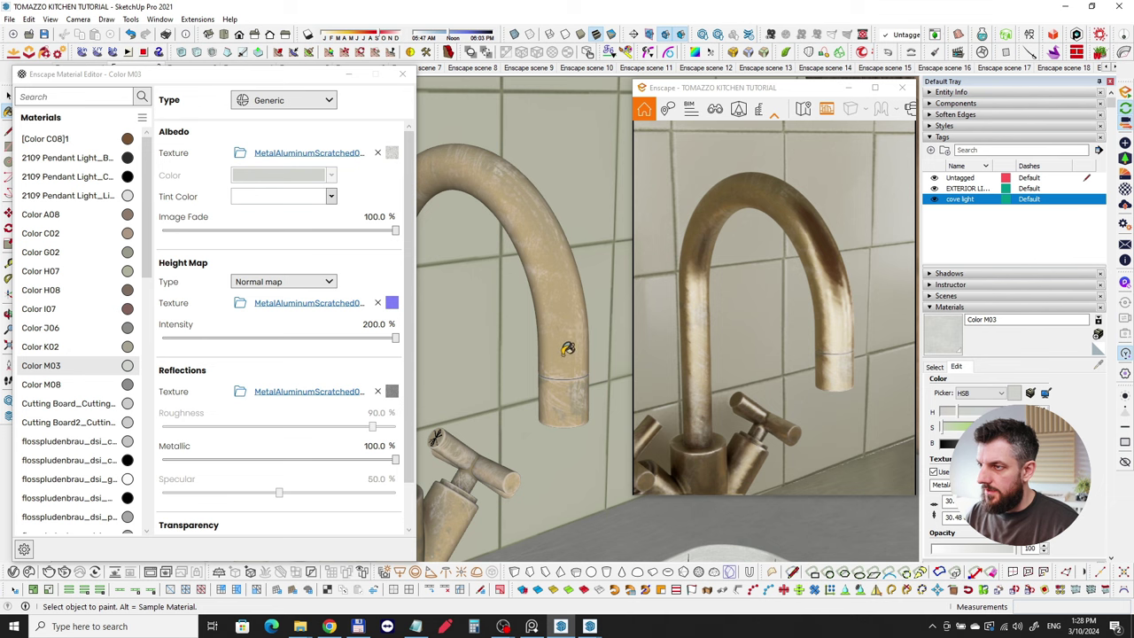
# Sample the brass tap's material, tap1_DefaultMaterial, into the material editor
pyautogui.moveTo(567, 349)
pyautogui.mouseDown(button='middle')
pyautogui.moveTo(519, 261)
pyautogui.moveTo(492, 386)
pyautogui.moveTo(528, 329)
pyautogui.mouseUp(button='middle')
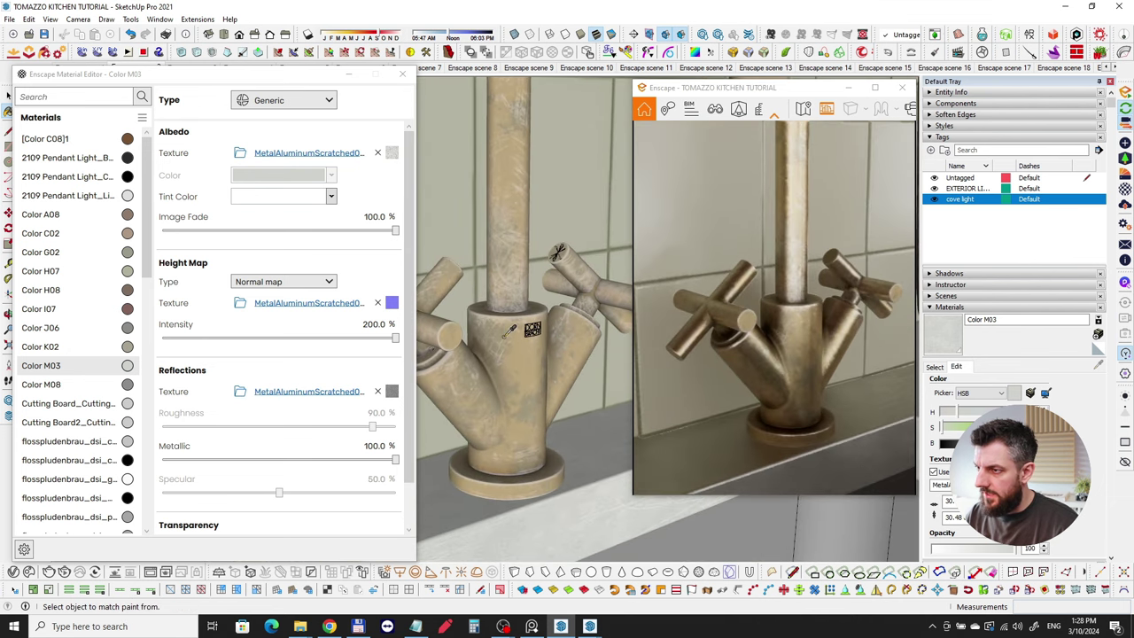
pyautogui.scroll(2, 511, 330)
pyautogui.keyDown('alt'); pyautogui.click(509, 332); pyautogui.keyUp('alt')
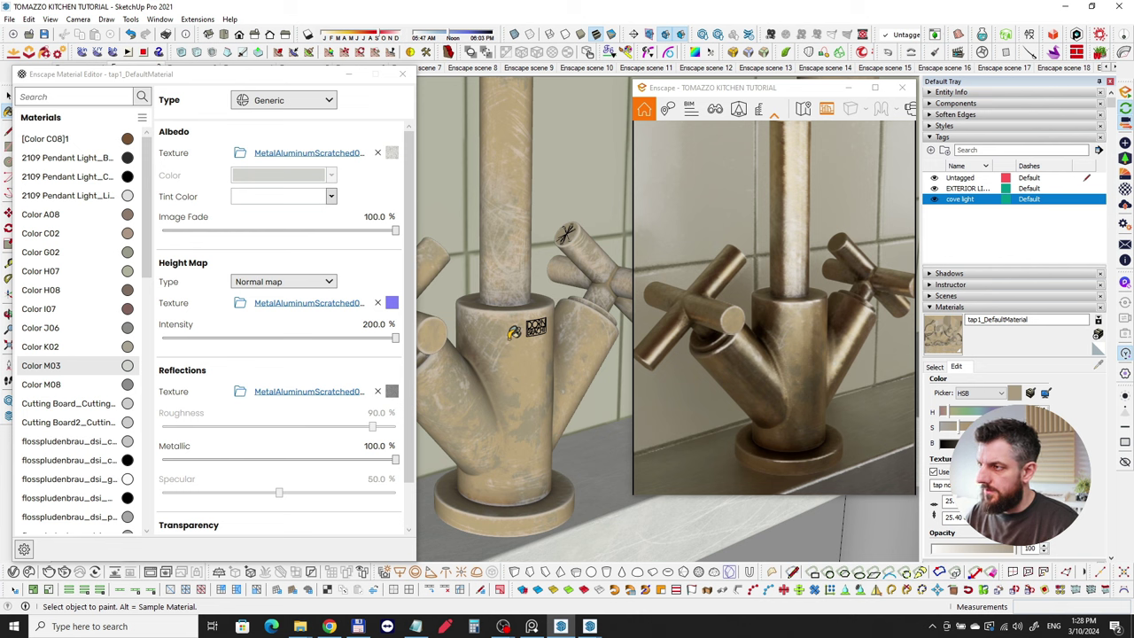
pyautogui.moveTo(510, 323)
pyautogui.mouseDown(button='middle')
pyautogui.moveTo(544, 309)
pyautogui.moveTo(501, 328)
pyautogui.mouseUp(button='middle')
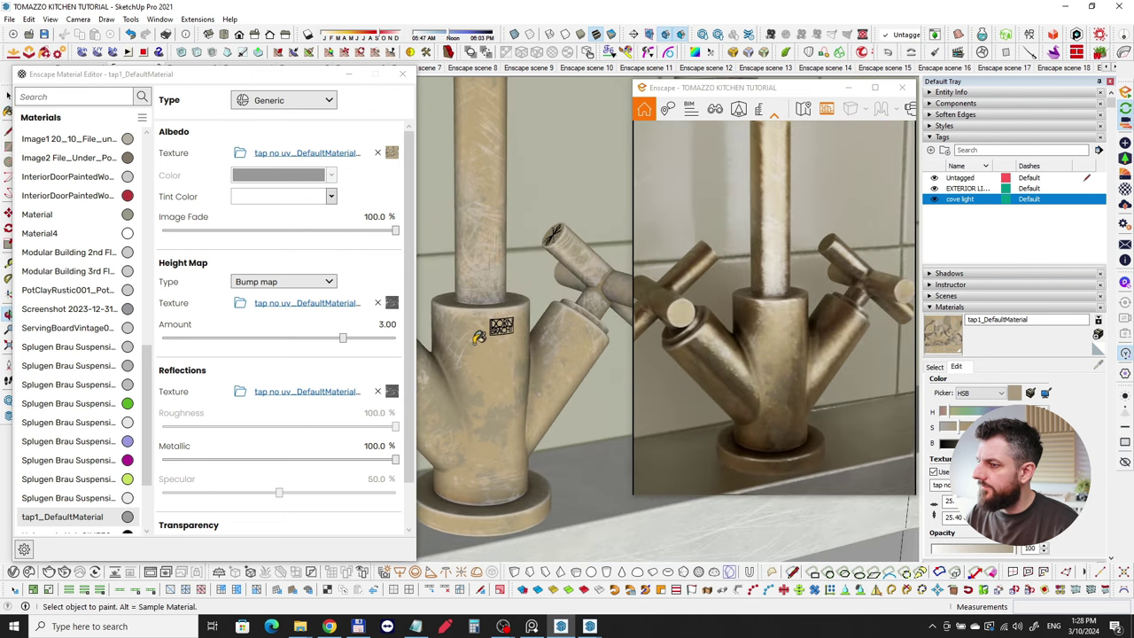
# Check the tap from several sides and try an albedo Image Fade of 42.3% on its material
pyautogui.scroll(-2, 478, 337)
pyautogui.moveTo(505, 233)
pyautogui.mouseDown(button='middle')
pyautogui.moveTo(476, 278)
pyautogui.moveTo(429, 301)
pyautogui.mouseUp(button='middle')
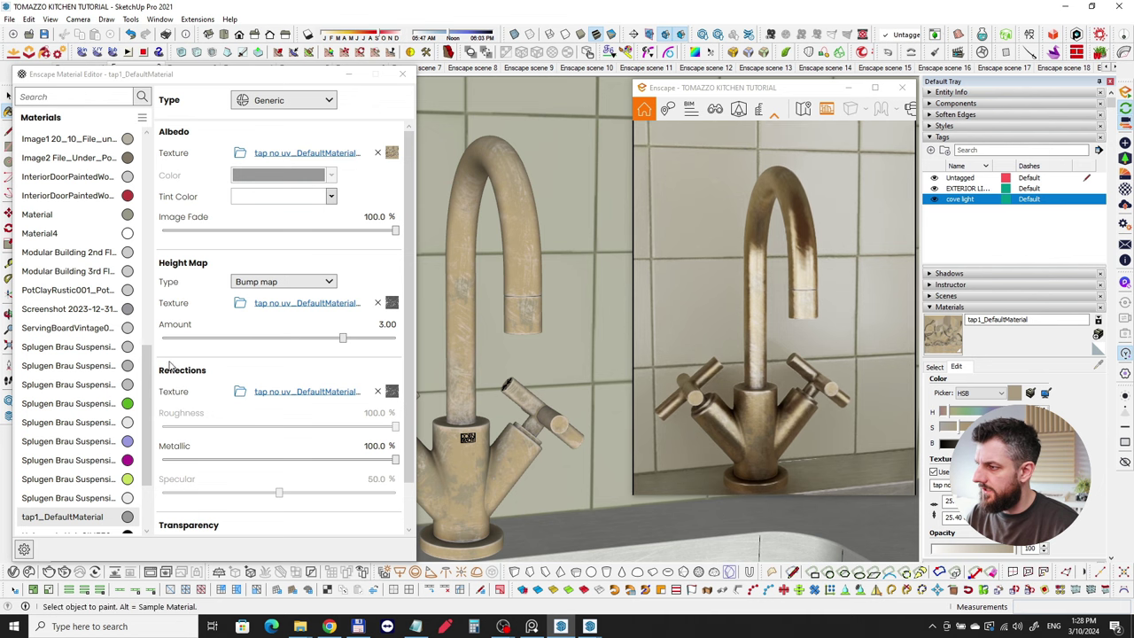
pyautogui.moveTo(530, 429); pyautogui.dragTo(446, 372, button='middle')
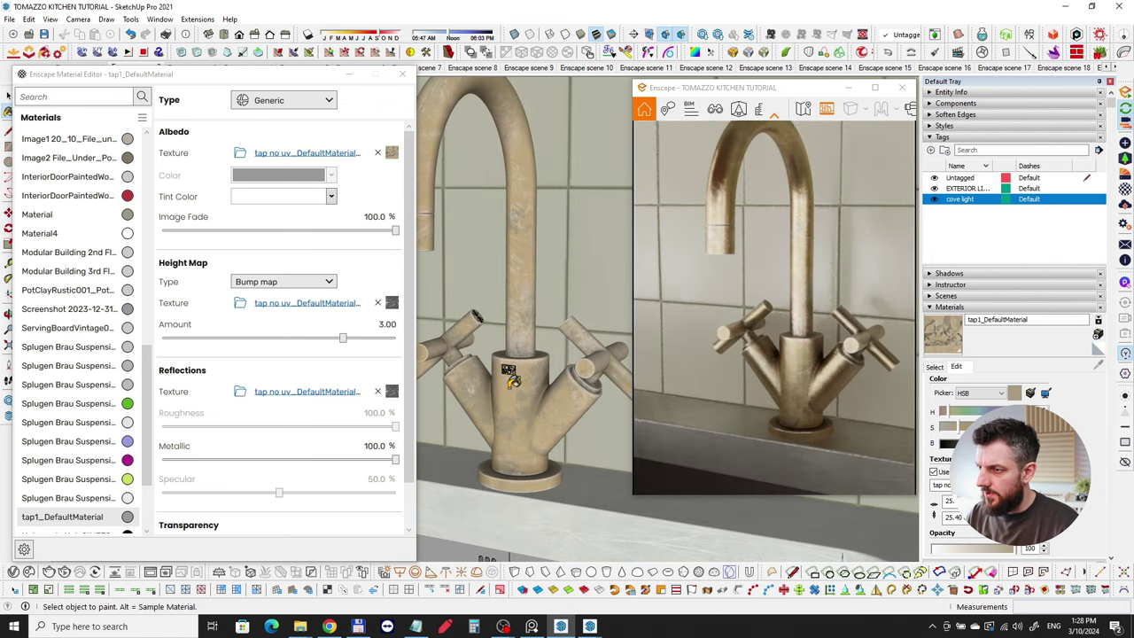
pyautogui.moveTo(541, 390); pyautogui.dragTo(479, 361, button='middle')
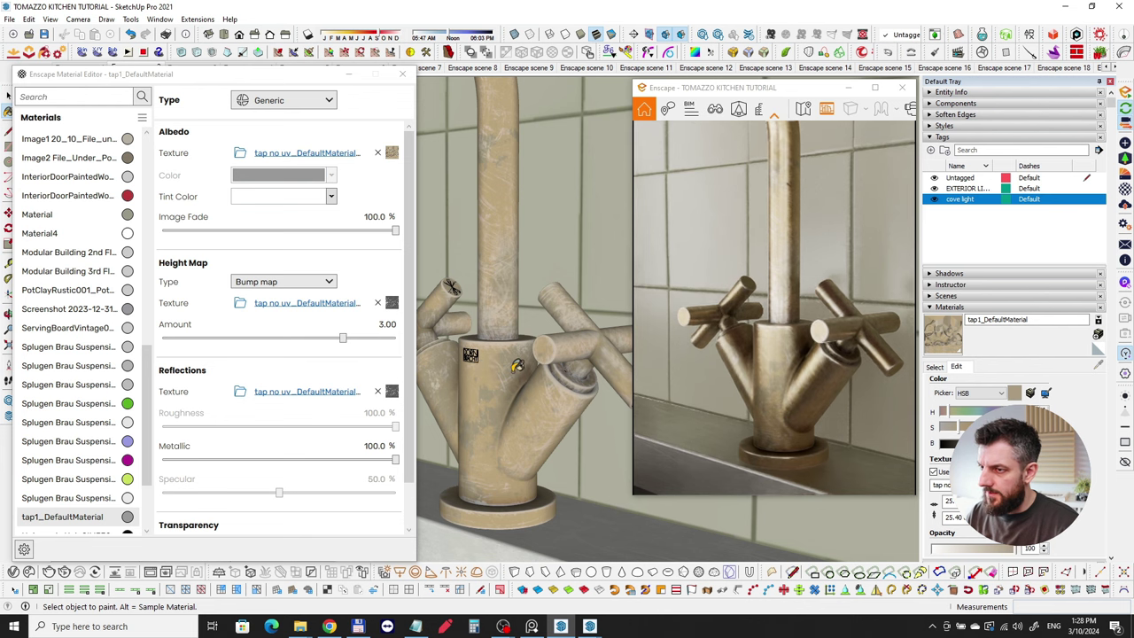
pyautogui.scroll(-3, 512, 366)
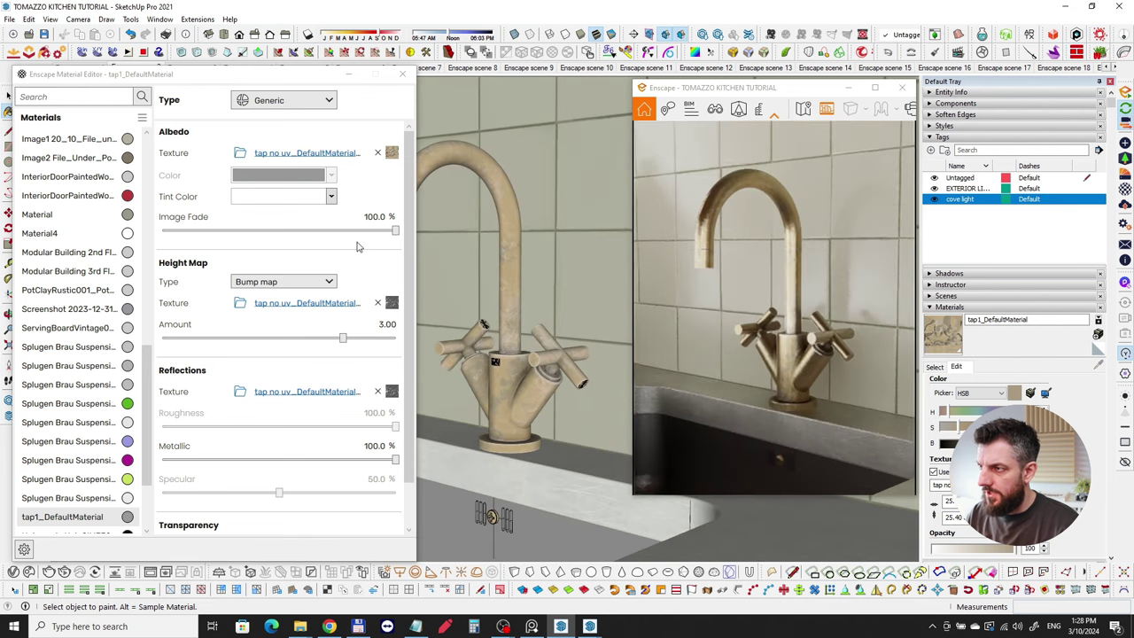
pyautogui.moveTo(395, 231); pyautogui.dragTo(362, 231)
pyautogui.moveTo(262, 231); pyautogui.dragTo(264, 234)
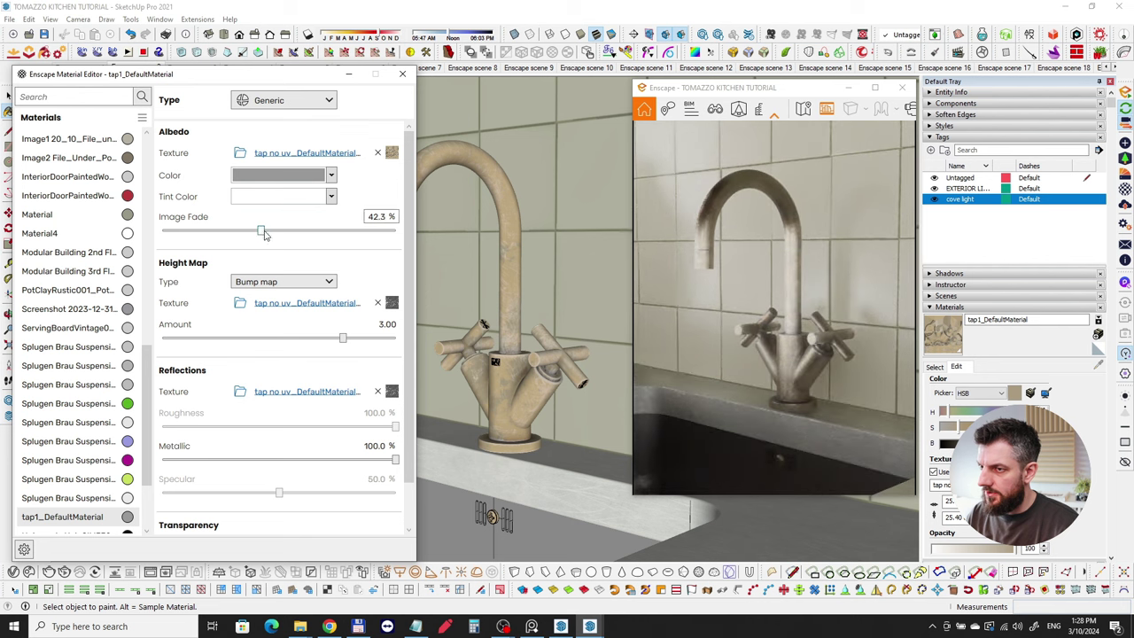
# Inspect the faded tap body up close and set the material's Image Fade back to 100%
pyautogui.middleClick(494, 376)
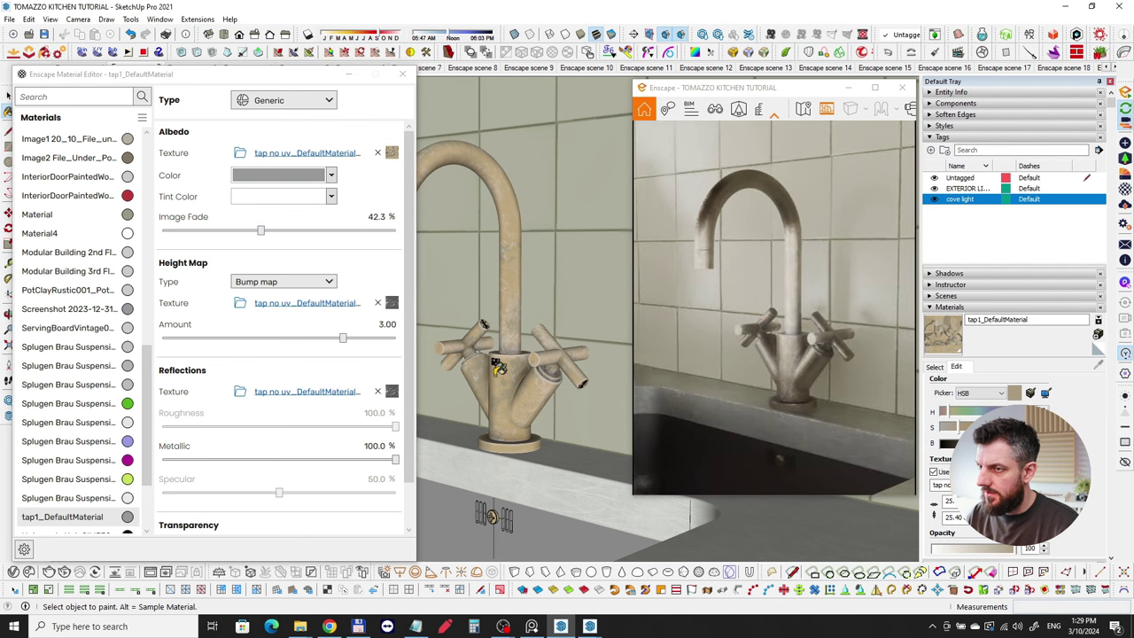
pyautogui.scroll(3, 517, 366)
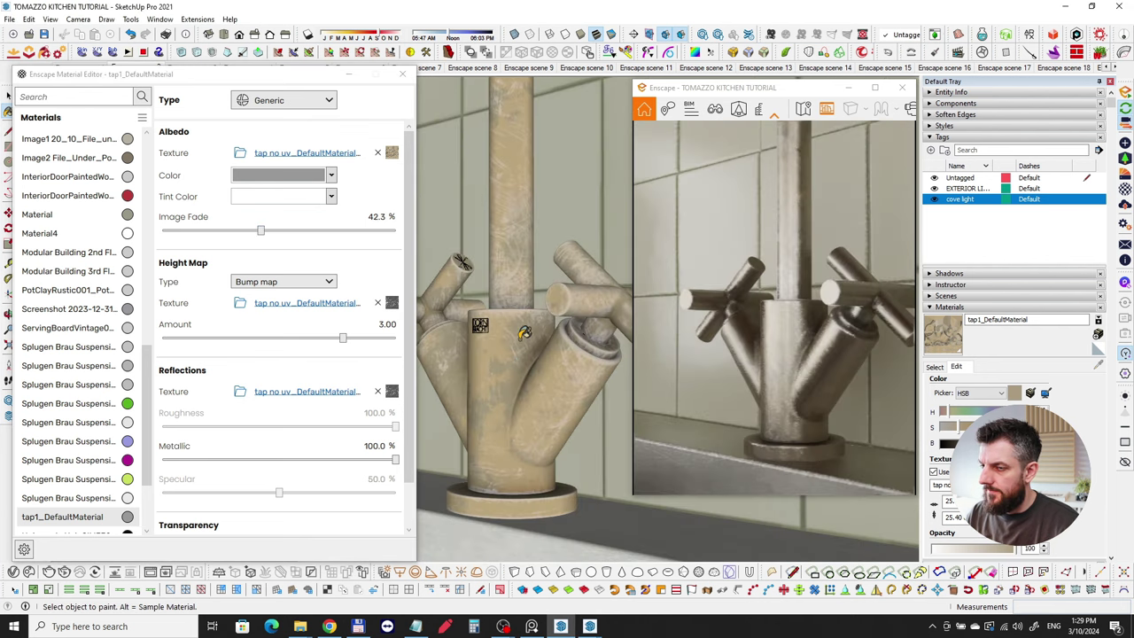
pyautogui.moveTo(524, 333); pyautogui.dragTo(561, 387, button='middle')
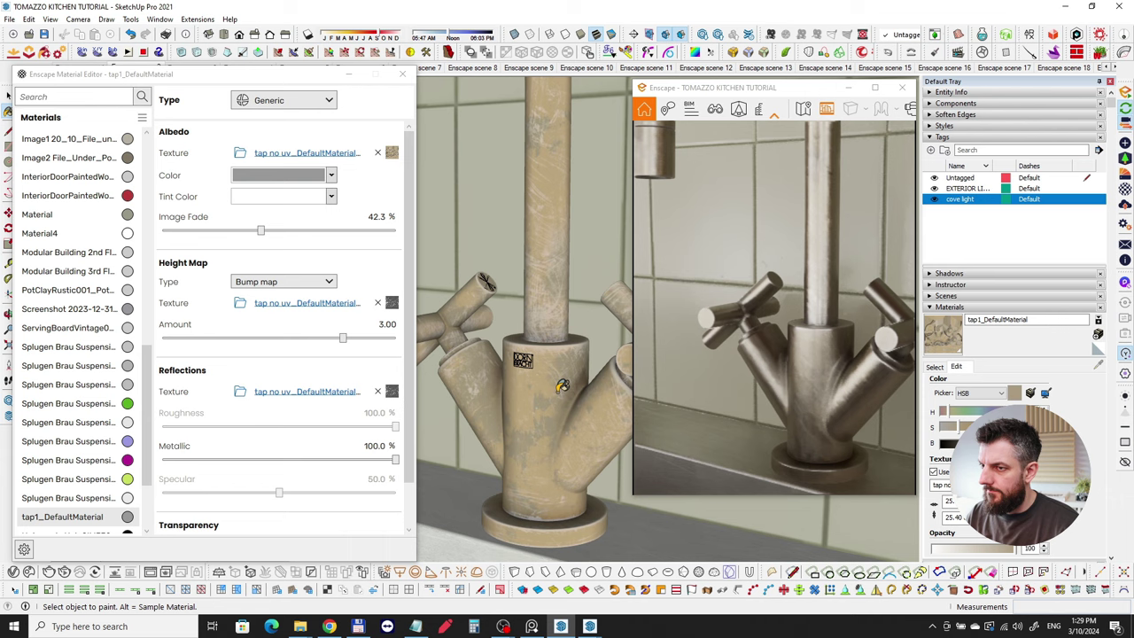
pyautogui.scroll(-3, 562, 386)
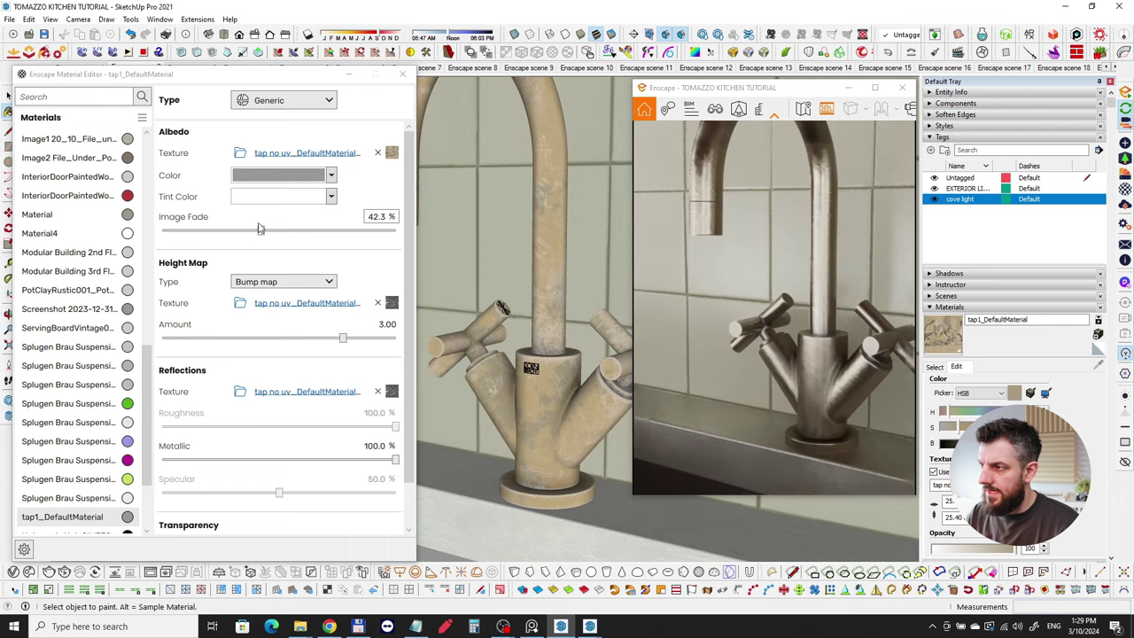
pyautogui.moveTo(258, 228); pyautogui.dragTo(395, 229)
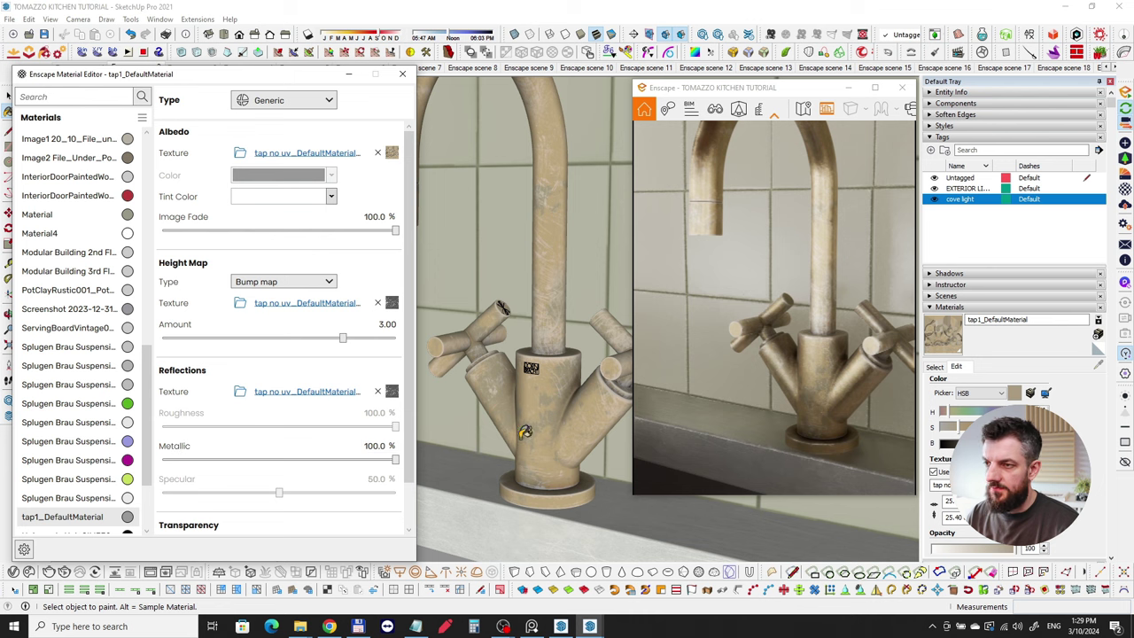
# Examine the tap, the sink area and the two wooden cutting boards leaning against the tiled wall
pyautogui.moveTo(520, 392)
pyautogui.mouseDown(button='middle')
pyautogui.moveTo(683, 387)
pyautogui.moveTo(540, 355)
pyautogui.mouseUp(button='middle')
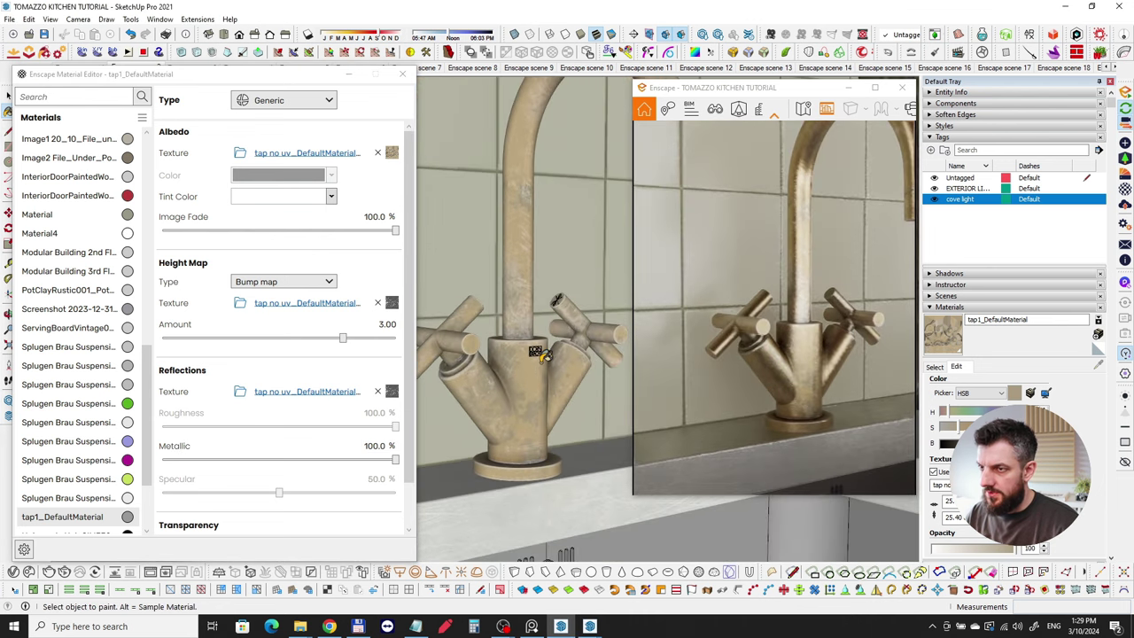
pyautogui.scroll(-3, 542, 355)
pyautogui.moveTo(567, 392); pyautogui.dragTo(431, 365, button='middle')
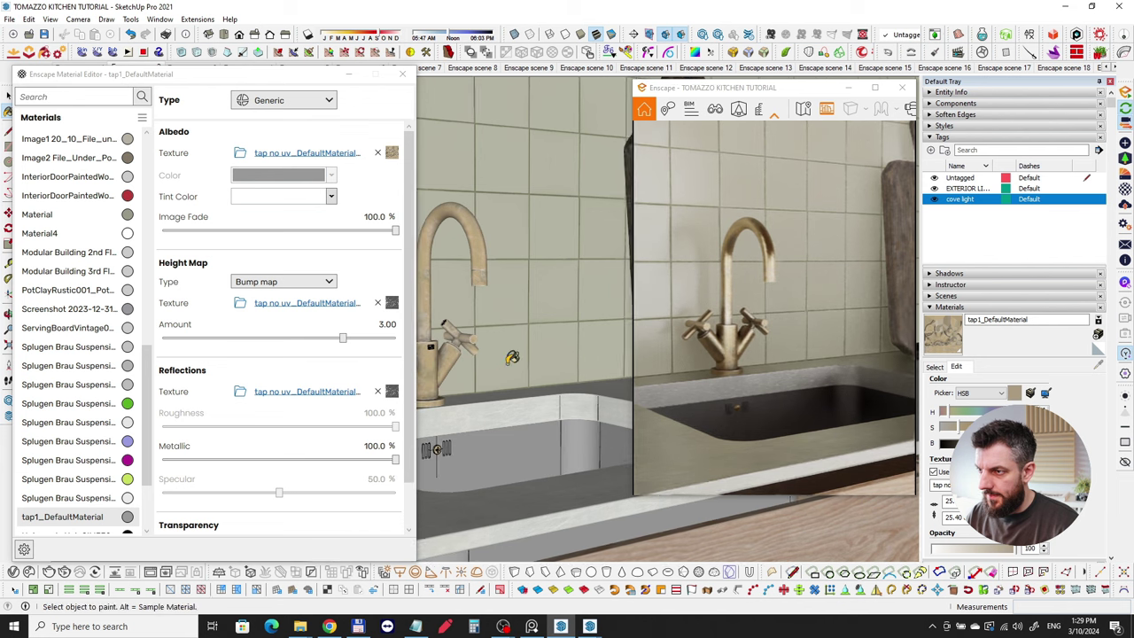
pyautogui.moveTo(513, 357)
pyautogui.mouseDown(button='middle')
pyautogui.moveTo(546, 359)
pyautogui.moveTo(487, 403)
pyautogui.moveTo(550, 353)
pyautogui.mouseUp(button='middle')
pyautogui.scroll(3, 510, 338)
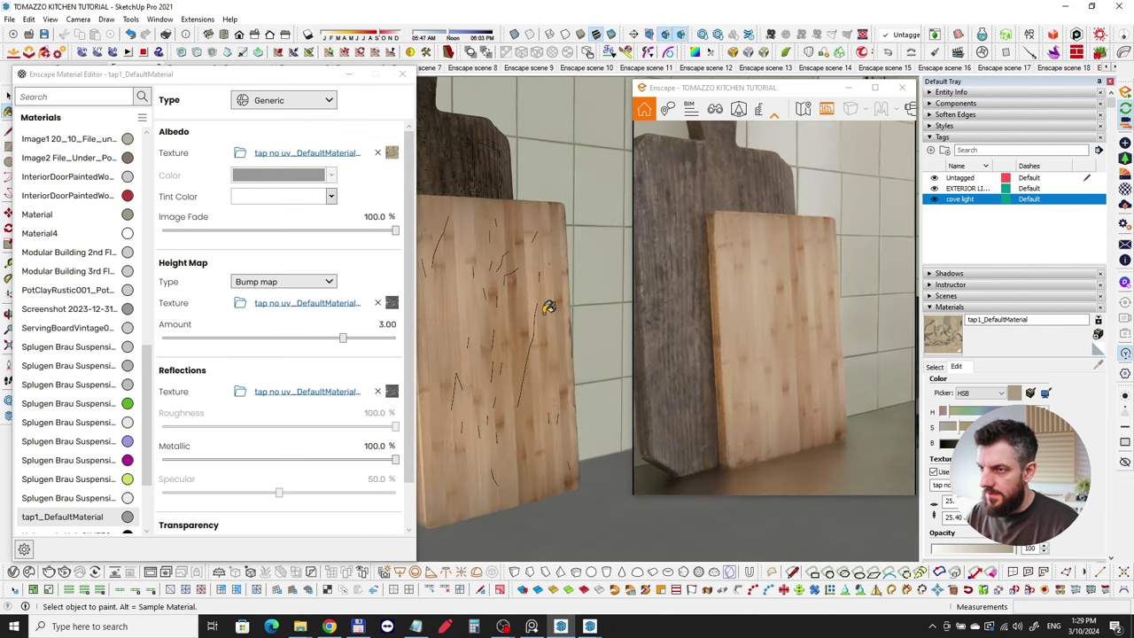
pyautogui.moveTo(478, 182)
pyautogui.mouseDown(button='middle')
pyautogui.moveTo(547, 216)
pyautogui.moveTo(517, 241)
pyautogui.mouseUp(button='middle')
pyautogui.scroll(2, 519, 241)
pyautogui.scroll(-2, 521, 248)
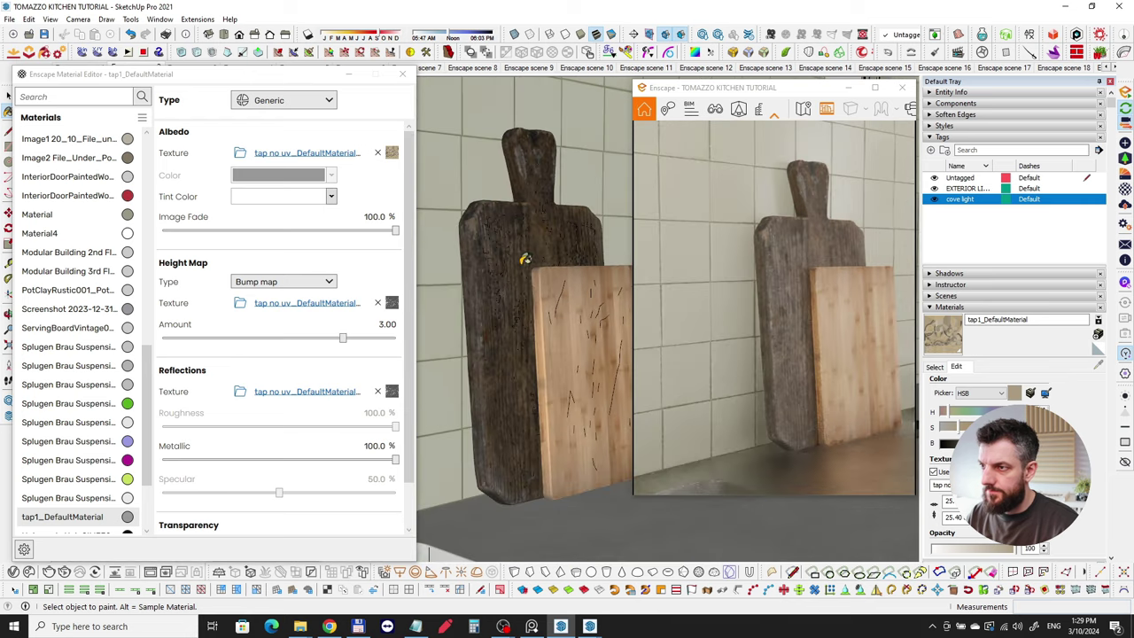
pyautogui.scroll(-3, 578, 374)
pyautogui.moveTo(578, 374)
pyautogui.keyDown('shift'); pyautogui.mouseDown(button='middle')
pyautogui.moveTo(420, 298)
pyautogui.moveTo(572, 346)
pyautogui.moveTo(508, 333)
pyautogui.mouseUp(button='middle'); pyautogui.keyUp('shift')
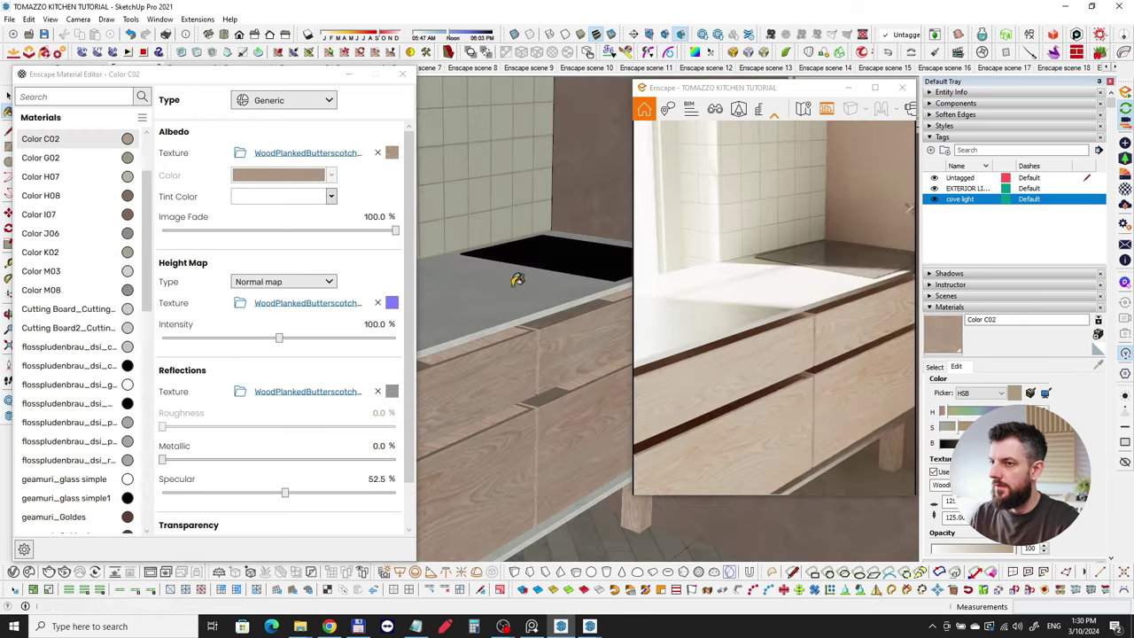
# Sample the hob's black glass, Universale Hob SIM3323D_Glass, into the material editor and review its fingerprint smudge texture
pyautogui.scroll(4, 572, 258)
pyautogui.moveTo(549, 268)
pyautogui.mouseDown(button='middle')
pyautogui.moveTo(441, 300)
pyautogui.moveTo(463, 316)
pyautogui.moveTo(438, 325)
pyautogui.moveTo(446, 309)
pyautogui.moveTo(509, 304)
pyautogui.moveTo(466, 299)
pyautogui.moveTo(579, 307)
pyautogui.moveTo(532, 302)
pyautogui.moveTo(575, 299)
pyautogui.moveTo(569, 268)
pyautogui.moveTo(578, 284)
pyautogui.moveTo(559, 339)
pyautogui.mouseUp(button='middle')
pyautogui.scroll(2, 539, 343)
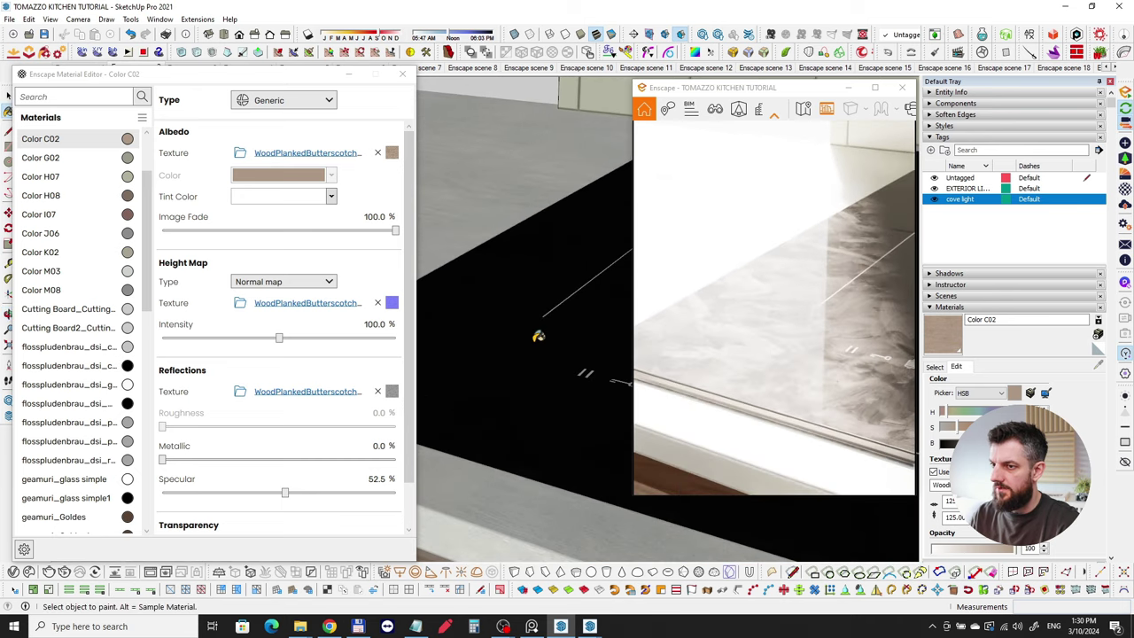
pyautogui.scroll(2, 538, 335)
pyautogui.moveTo(531, 329)
pyautogui.mouseDown(button='middle')
pyautogui.moveTo(496, 325)
pyautogui.moveTo(577, 334)
pyautogui.moveTo(509, 313)
pyautogui.moveTo(529, 299)
pyautogui.mouseUp(button='middle')
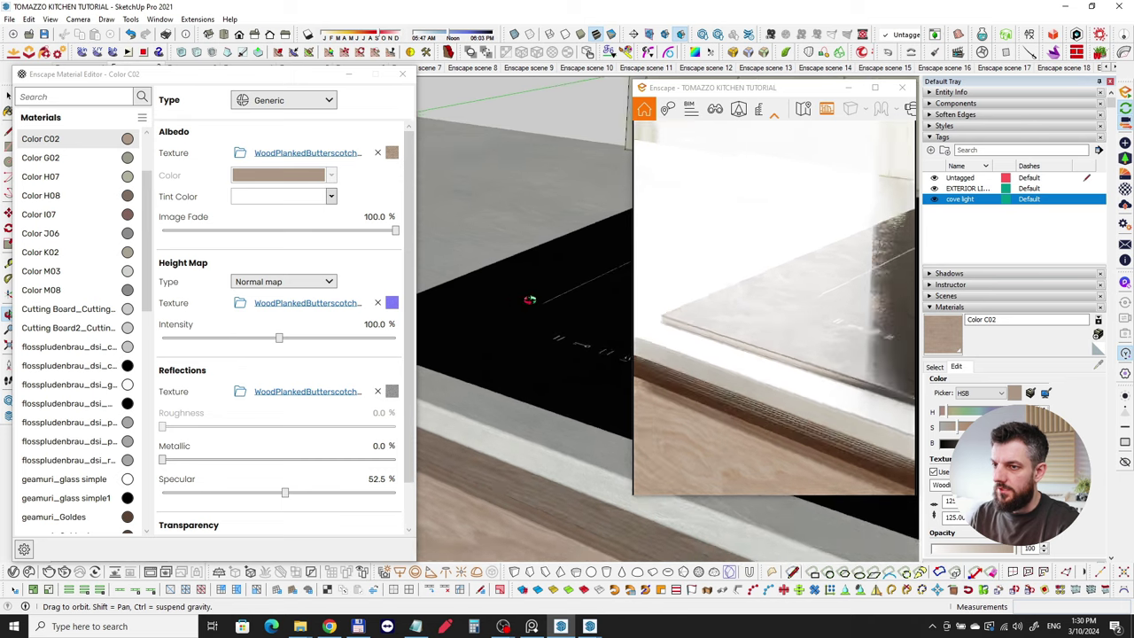
pyautogui.press('alt')
pyautogui.keyDown('alt'); pyautogui.click(529, 304); pyautogui.keyUp('alt')
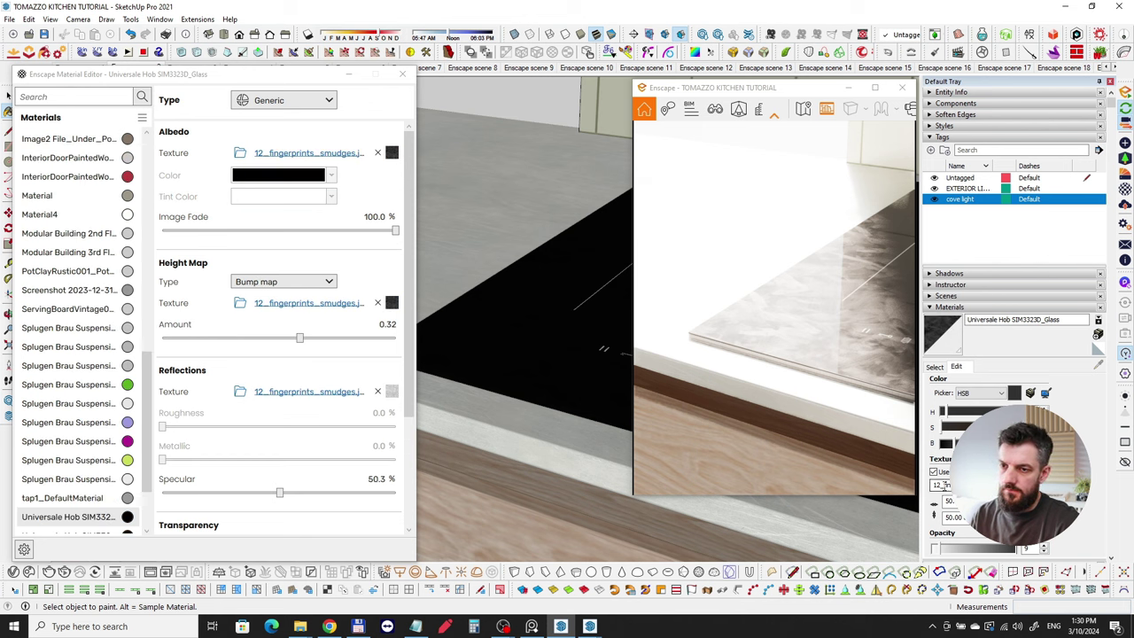
pyautogui.moveTo(944, 486); pyautogui.dragTo(951, 485)
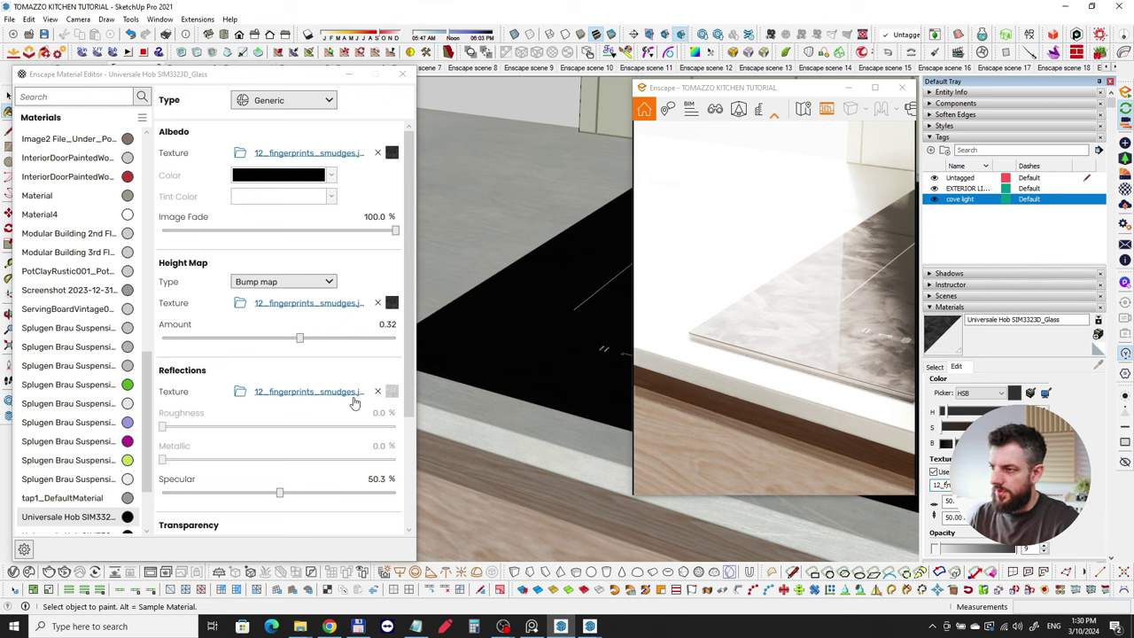
pyautogui.moveTo(393, 394)
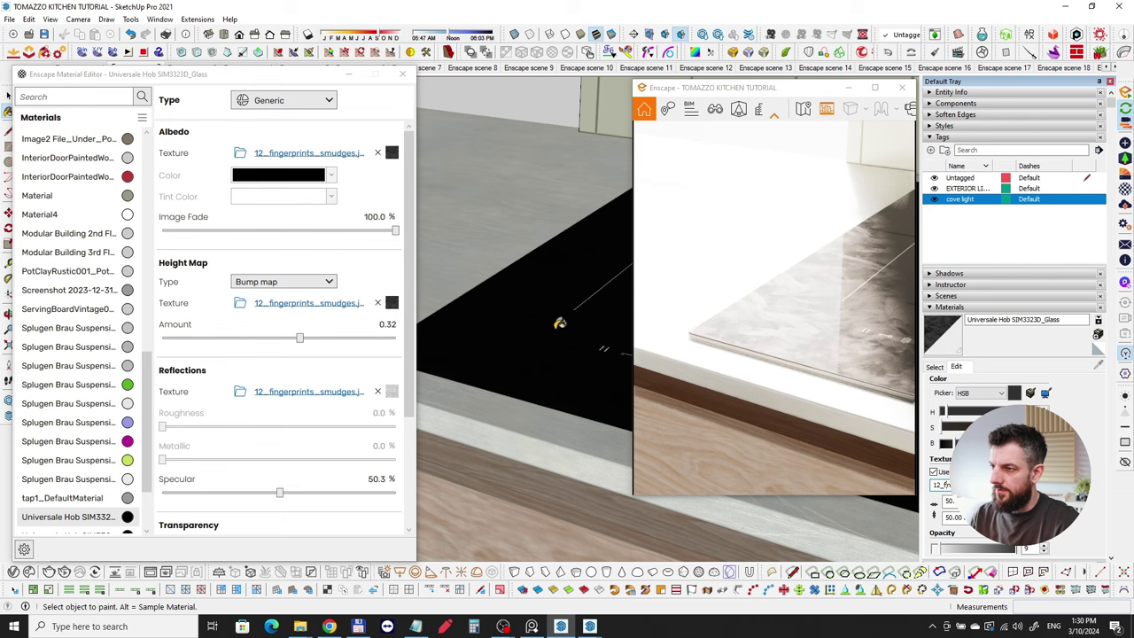
pyautogui.moveTo(559, 323)
pyautogui.mouseDown(button='middle')
pyautogui.moveTo(544, 311)
pyautogui.moveTo(570, 293)
pyautogui.moveTo(558, 297)
pyautogui.mouseUp(button='middle')
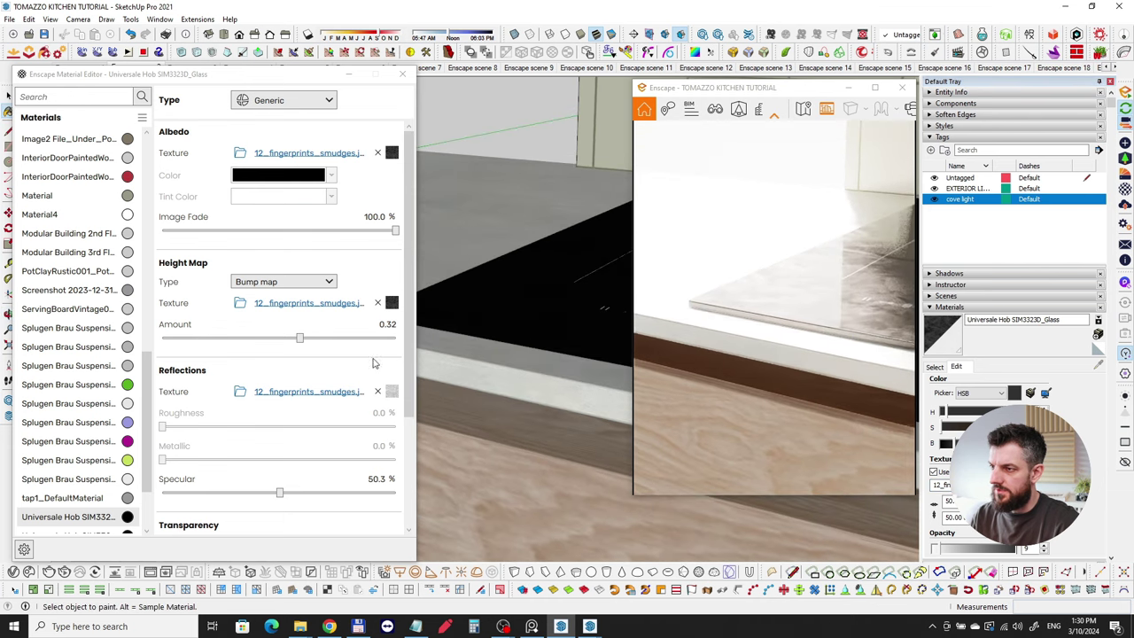
# Compare the hob glass's roughness texture with Inverted off and on, leave it inverted, and examine the hob's corner
pyautogui.click(392, 391)
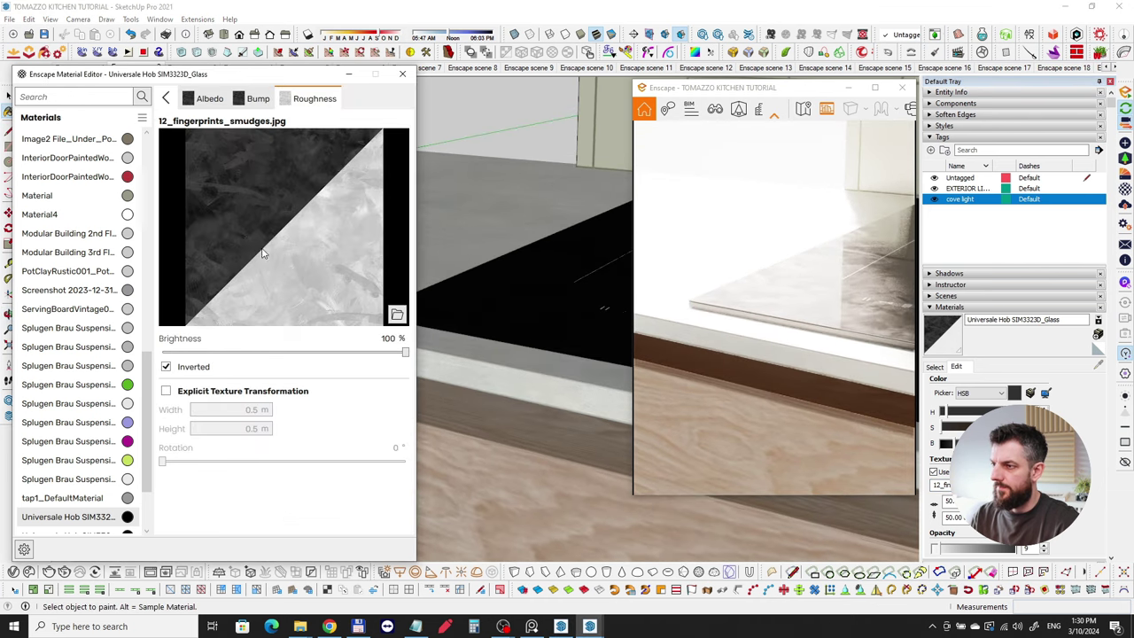
pyautogui.click(168, 368)
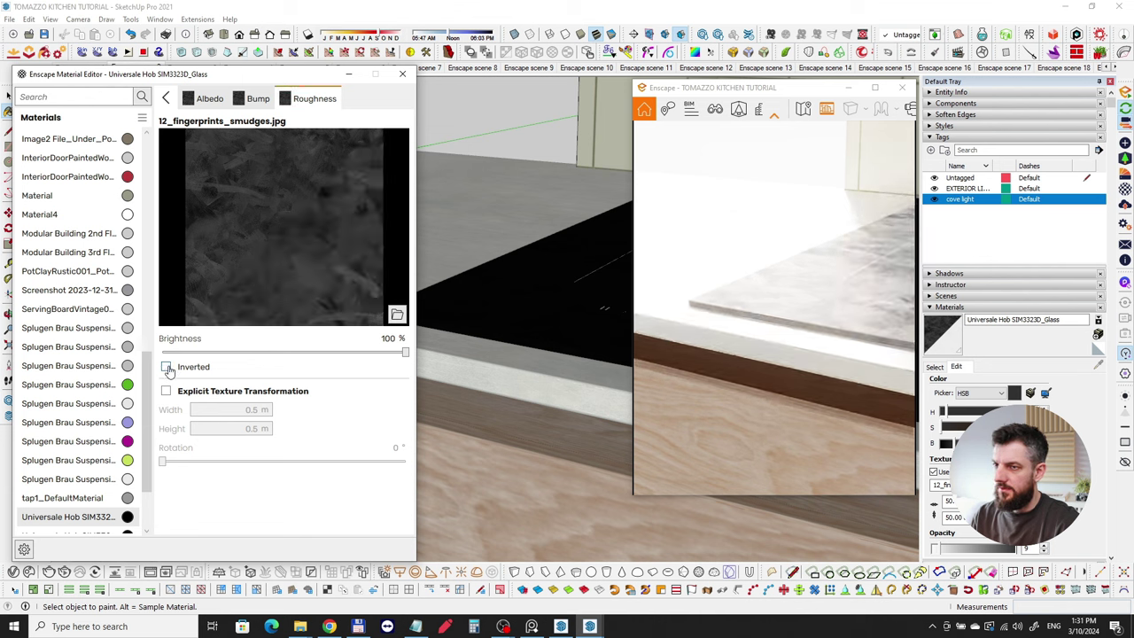
pyautogui.click(168, 368)
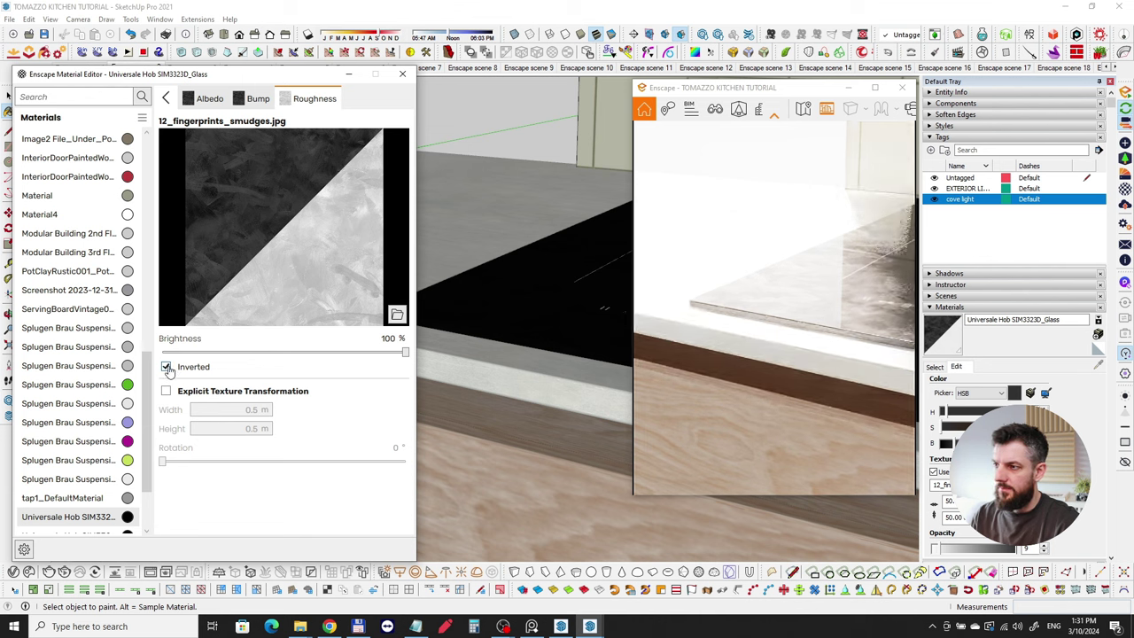
pyautogui.click(167, 101)
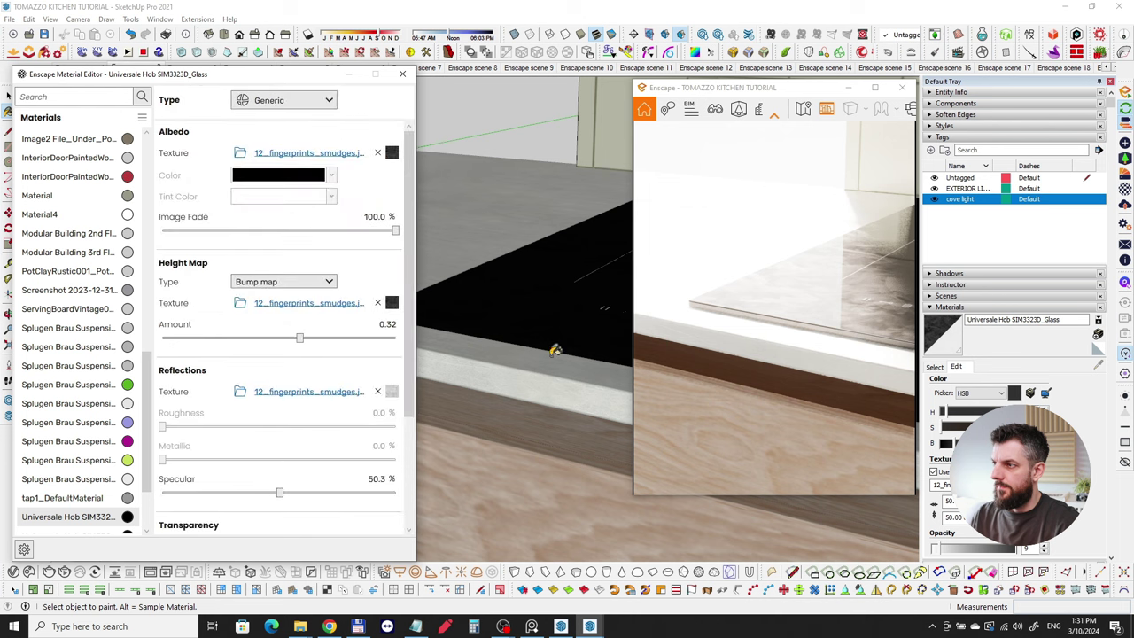
pyautogui.moveTo(585, 298)
pyautogui.mouseDown(button='middle')
pyautogui.moveTo(622, 337)
pyautogui.moveTo(525, 356)
pyautogui.moveTo(620, 310)
pyautogui.moveTo(514, 351)
pyautogui.moveTo(594, 367)
pyautogui.moveTo(585, 414)
pyautogui.moveTo(470, 564)
pyautogui.moveTo(525, 371)
pyautogui.moveTo(479, 359)
pyautogui.moveTo(469, 306)
pyautogui.moveTo(552, 261)
pyautogui.mouseUp(button='middle')
pyautogui.press('b')
pyautogui.scroll(-3, 576, 273)
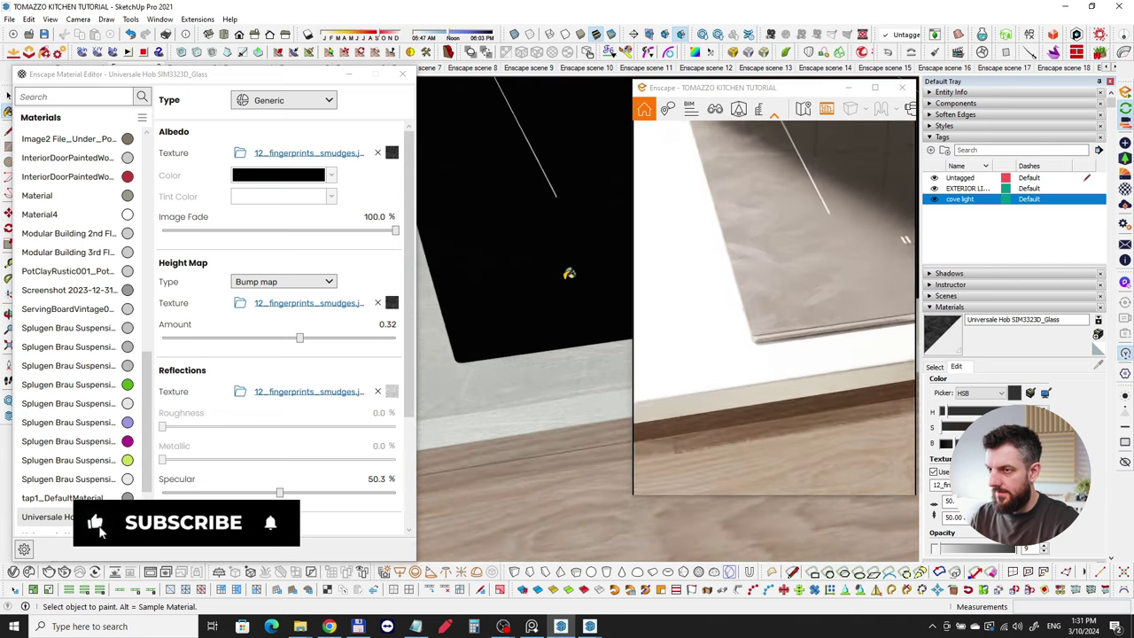
# Sample the ribbed suspension lamp's scratched metal into the material editor and review its roughness texture, 29_scratcehes_deposits_shapes.jpg
pyautogui.moveTo(544, 298)
pyautogui.mouseDown(button='middle')
pyautogui.moveTo(575, 210)
pyautogui.moveTo(510, 288)
pyautogui.moveTo(519, 260)
pyautogui.moveTo(552, 271)
pyautogui.moveTo(524, 291)
pyautogui.moveTo(534, 322)
pyautogui.moveTo(532, 243)
pyautogui.moveTo(534, 348)
pyautogui.moveTo(469, 329)
pyautogui.moveTo(539, 342)
pyautogui.mouseUp(button='middle')
pyautogui.scroll(3, 478, 173)
pyautogui.scroll(4, 496, 166)
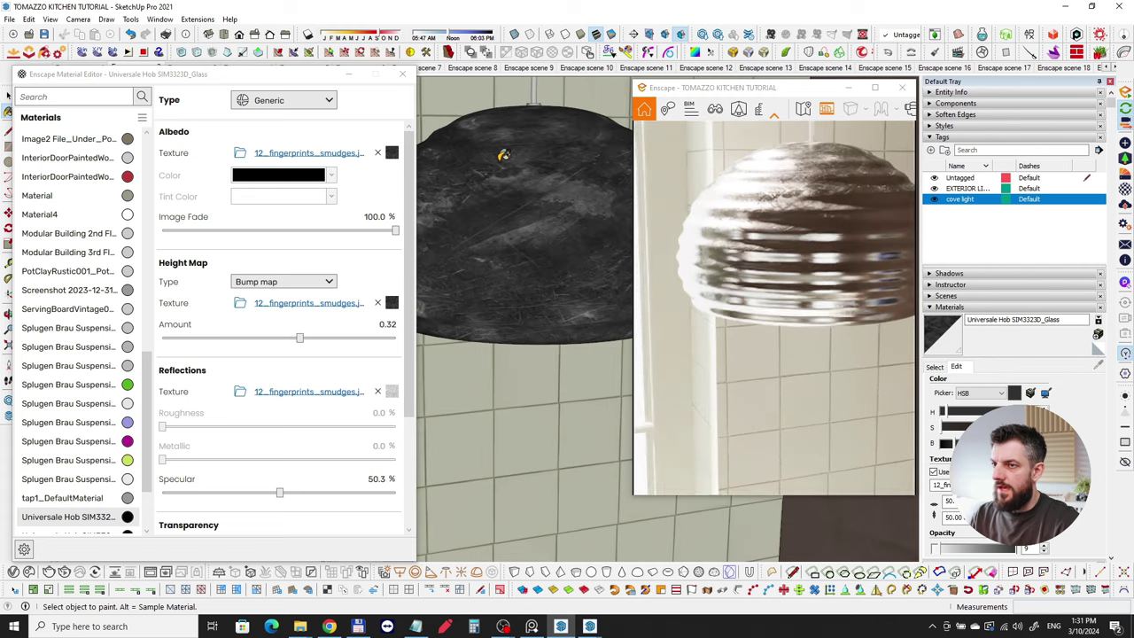
pyautogui.moveTo(517, 172); pyautogui.dragTo(531, 207, button='middle')
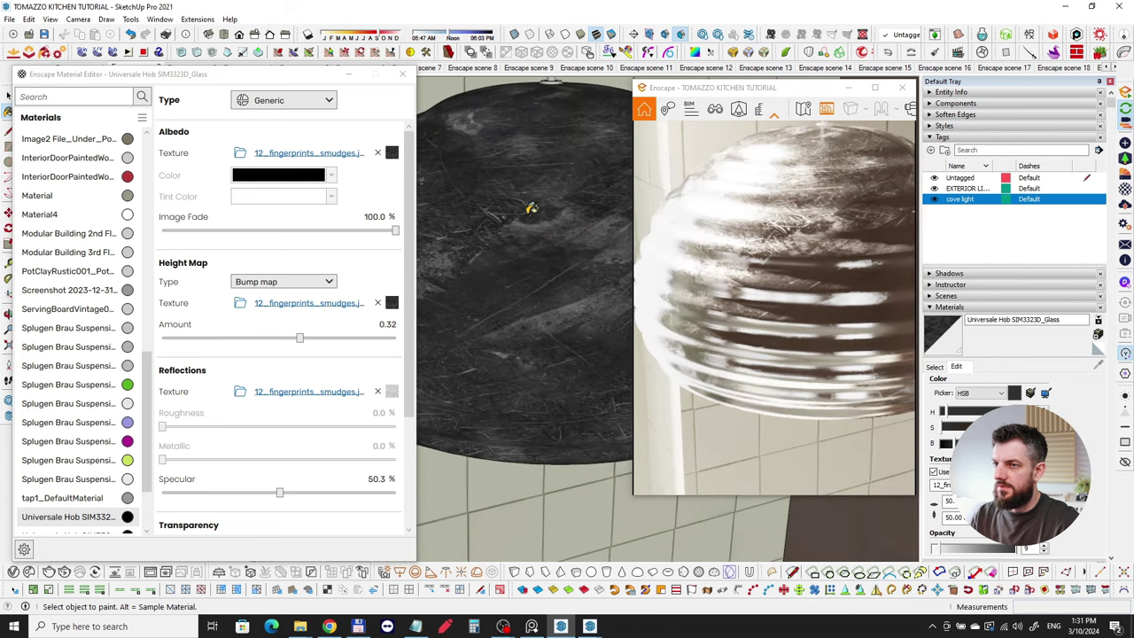
pyautogui.keyDown('alt'); pyautogui.click(536, 181); pyautogui.keyUp('alt')
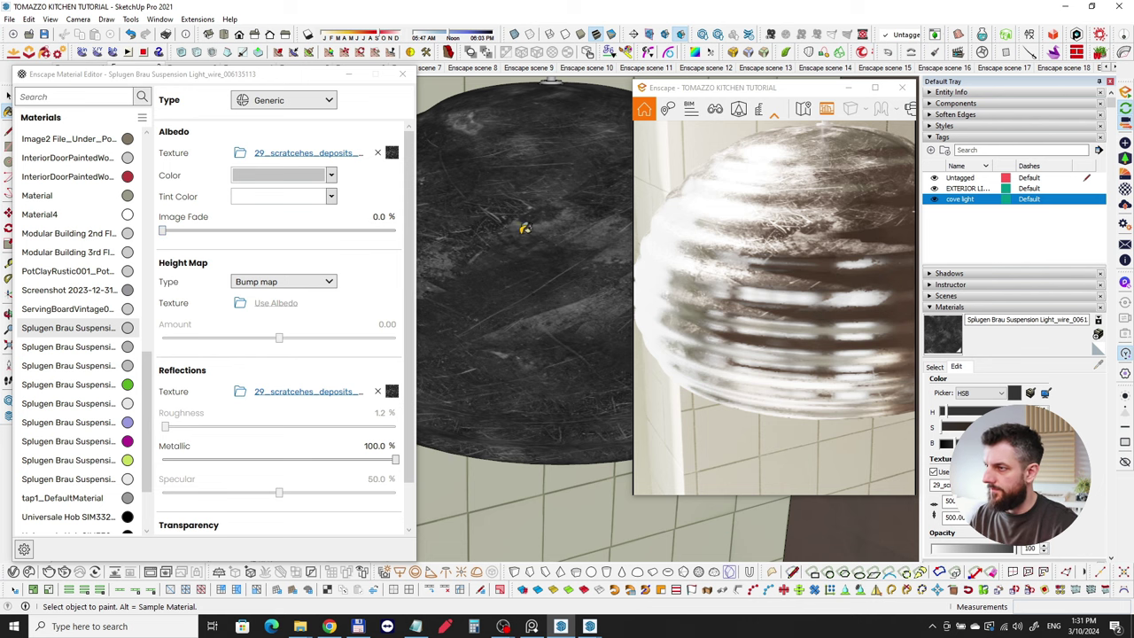
pyautogui.moveTo(537, 287)
pyautogui.mouseDown(button='middle')
pyautogui.moveTo(520, 281)
pyautogui.moveTo(507, 199)
pyautogui.mouseUp(button='middle')
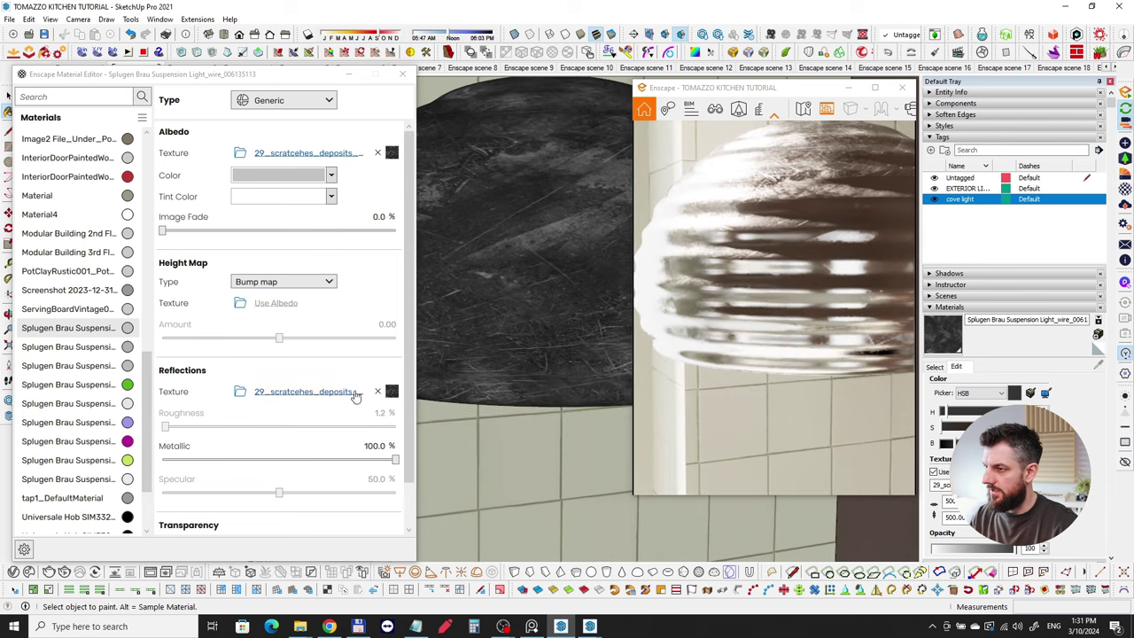
pyautogui.moveTo(505, 299)
pyautogui.mouseDown(button='middle')
pyautogui.moveTo(552, 296)
pyautogui.moveTo(557, 237)
pyautogui.moveTo(540, 184)
pyautogui.moveTo(623, 188)
pyautogui.moveTo(506, 202)
pyautogui.moveTo(488, 314)
pyautogui.mouseUp(button='middle')
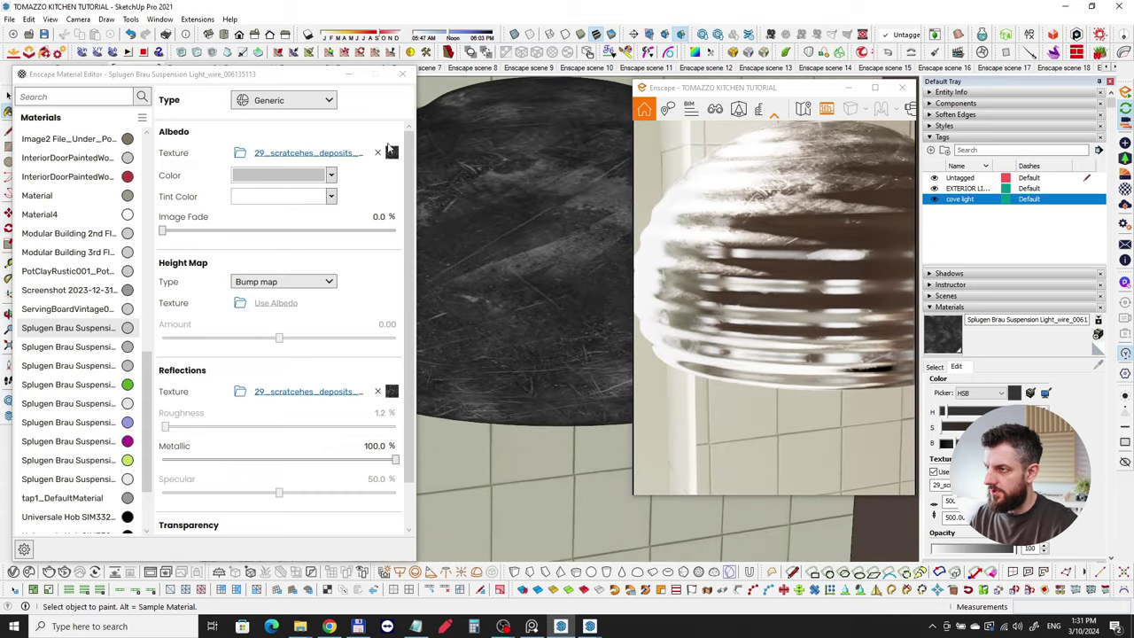
pyautogui.moveTo(547, 241); pyautogui.dragTo(435, 256, button='middle')
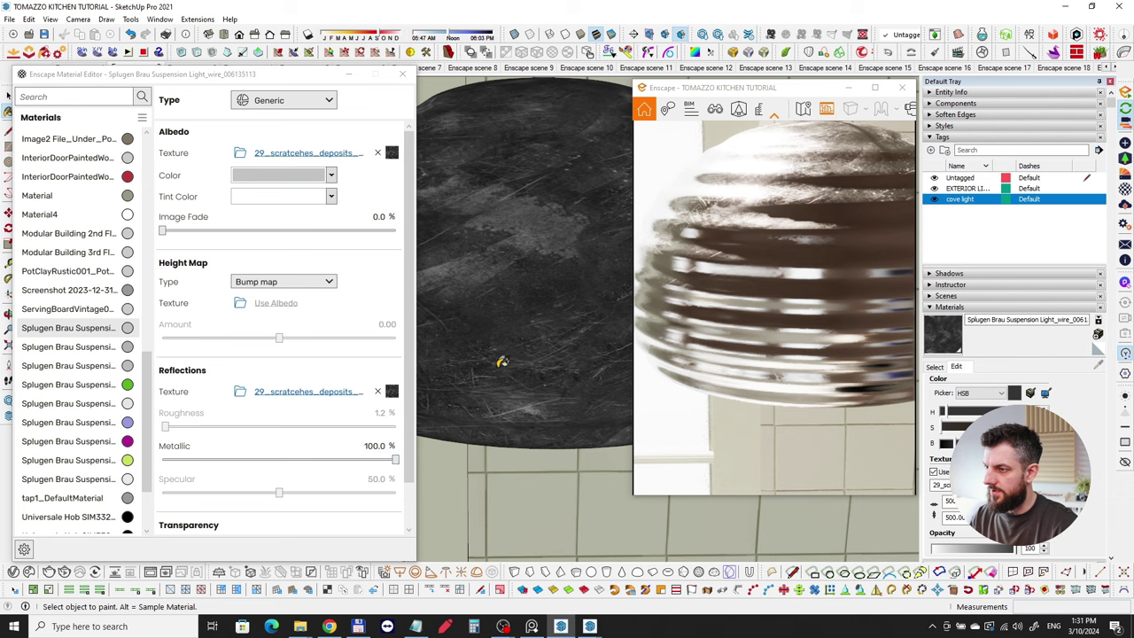
pyautogui.click(392, 391)
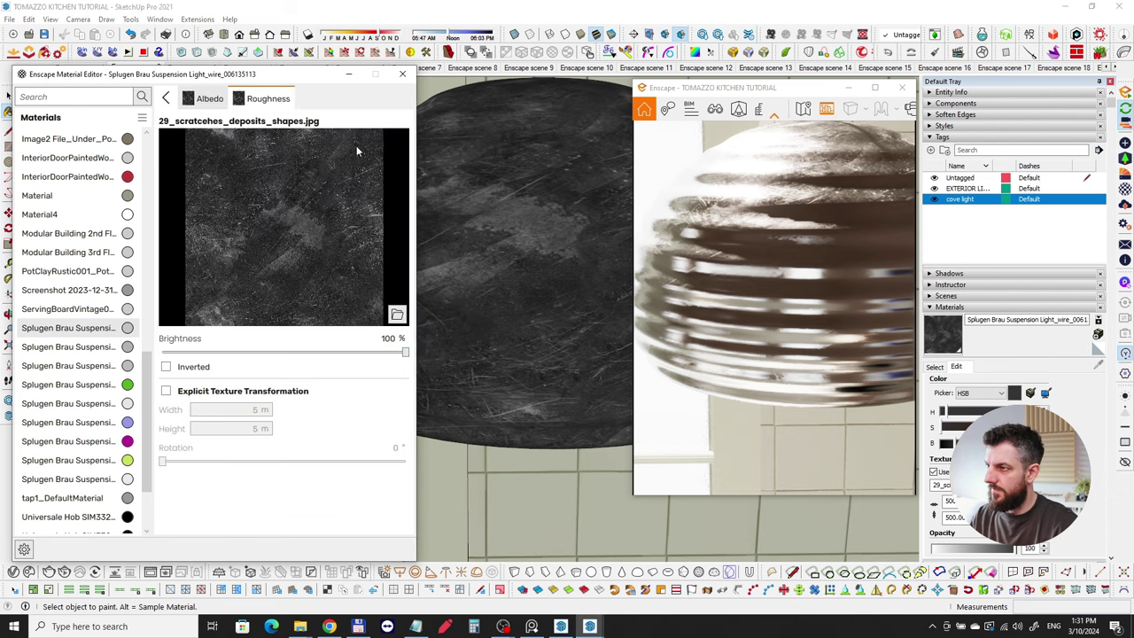
pyautogui.click(167, 99)
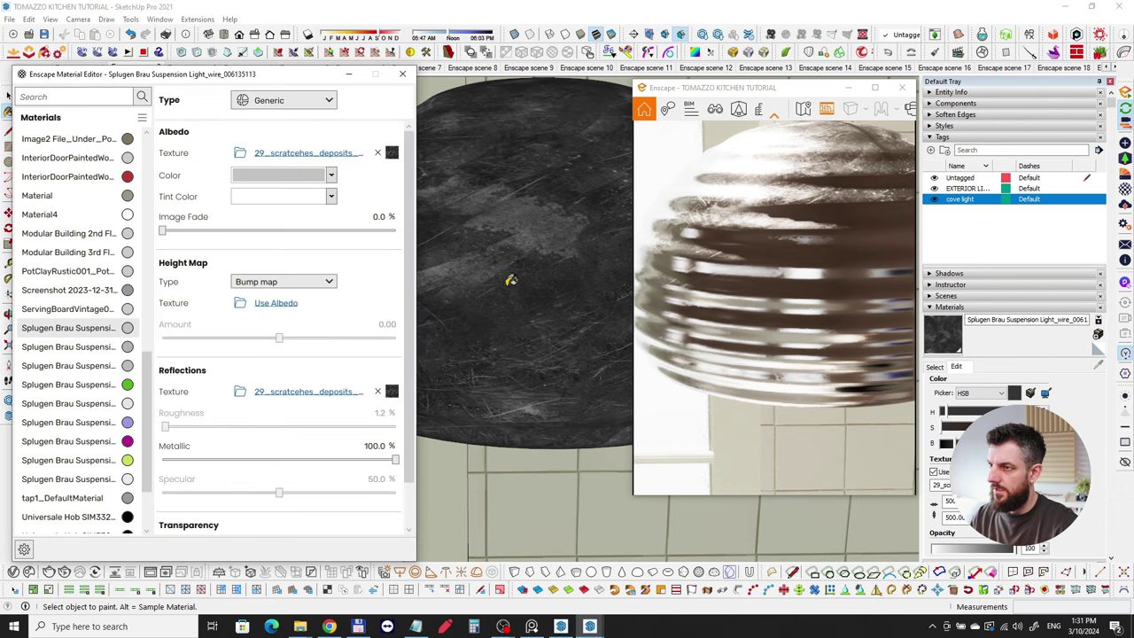
# Examine the scratches and reflections on the suspension lamp's metal shade from several angles and distances
pyautogui.moveTo(508, 279)
pyautogui.mouseDown(button='middle')
pyautogui.moveTo(481, 203)
pyautogui.moveTo(508, 218)
pyautogui.moveTo(496, 233)
pyautogui.mouseUp(button='middle')
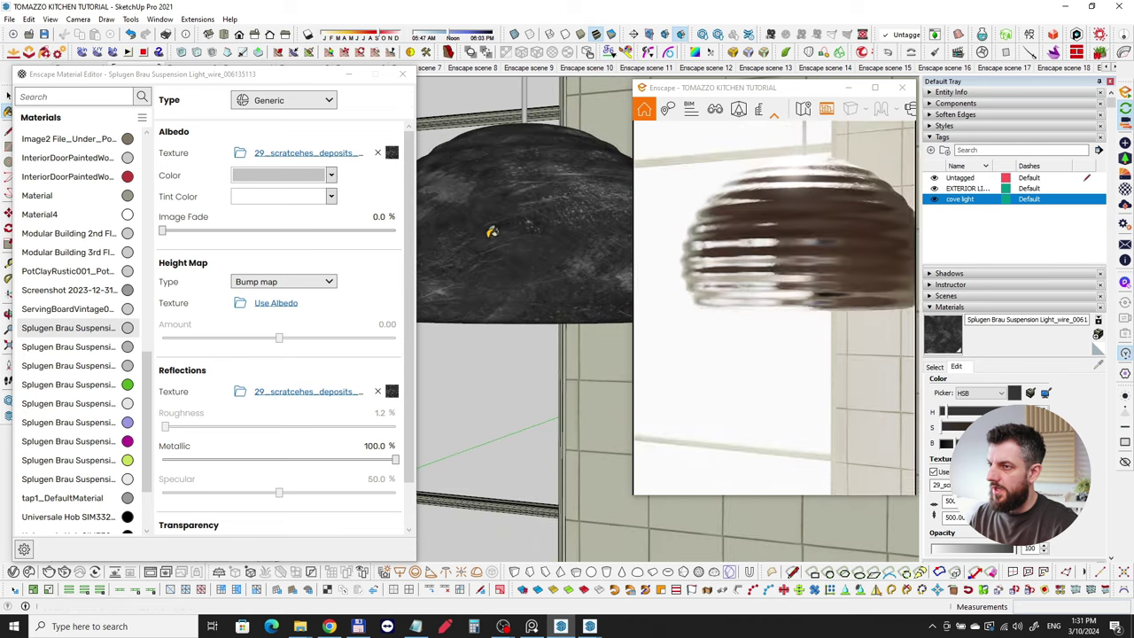
pyautogui.moveTo(540, 190)
pyautogui.mouseDown(button='middle')
pyautogui.moveTo(560, 174)
pyautogui.moveTo(450, 256)
pyautogui.mouseUp(button='middle')
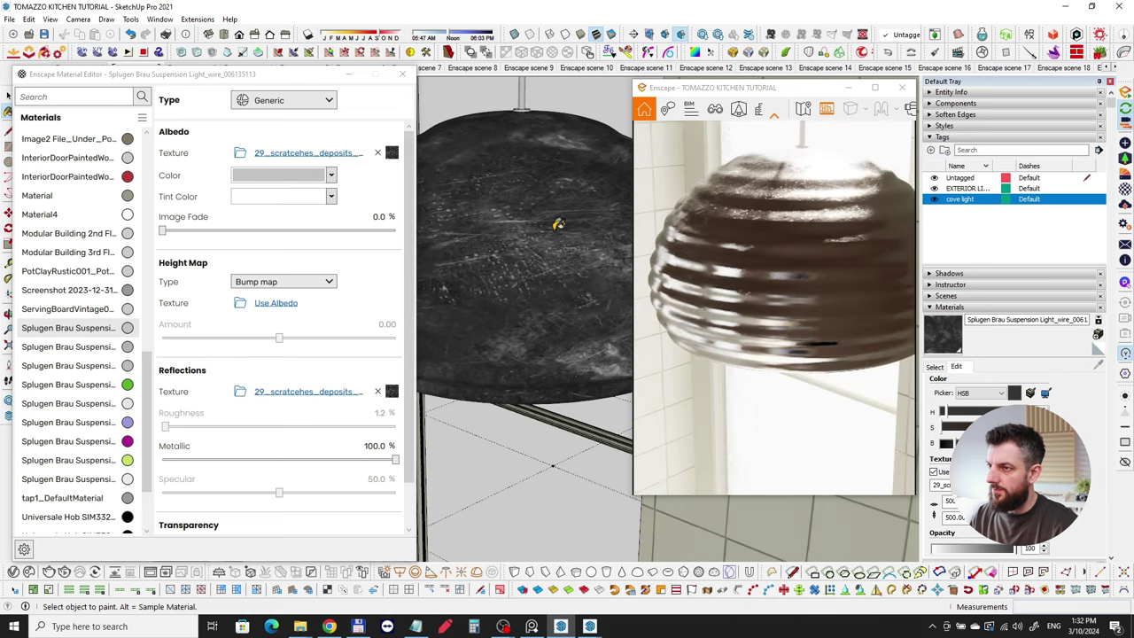
pyautogui.moveTo(552, 222)
pyautogui.mouseDown(button='middle')
pyautogui.moveTo(496, 148)
pyautogui.moveTo(517, 200)
pyautogui.mouseUp(button='middle')
pyautogui.scroll(2, 518, 200)
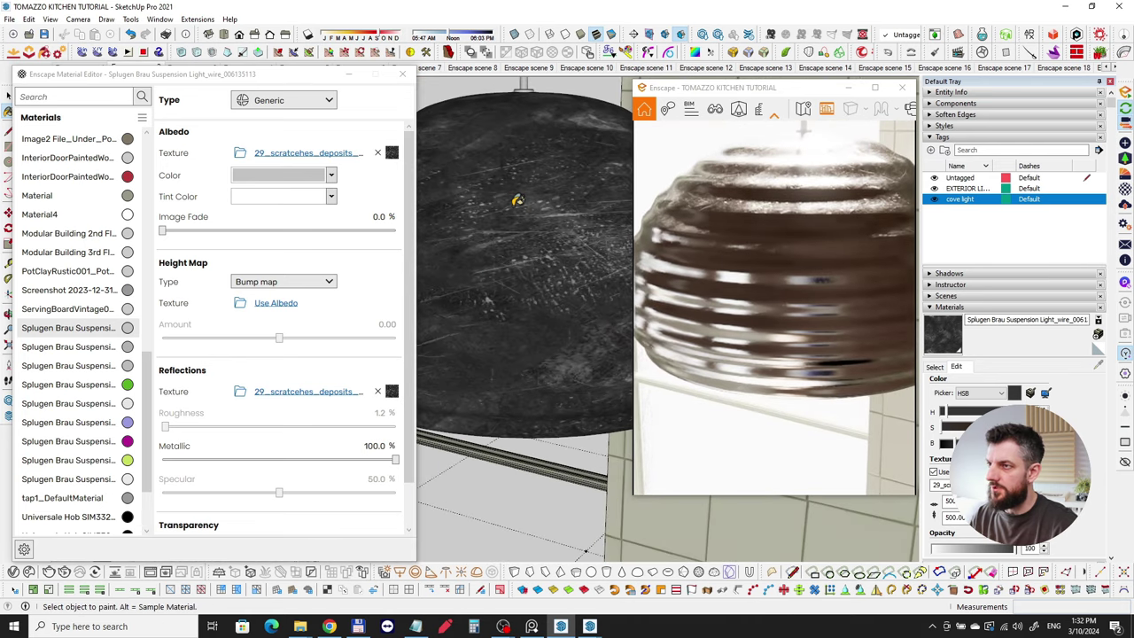
pyautogui.scroll(2, 529, 190)
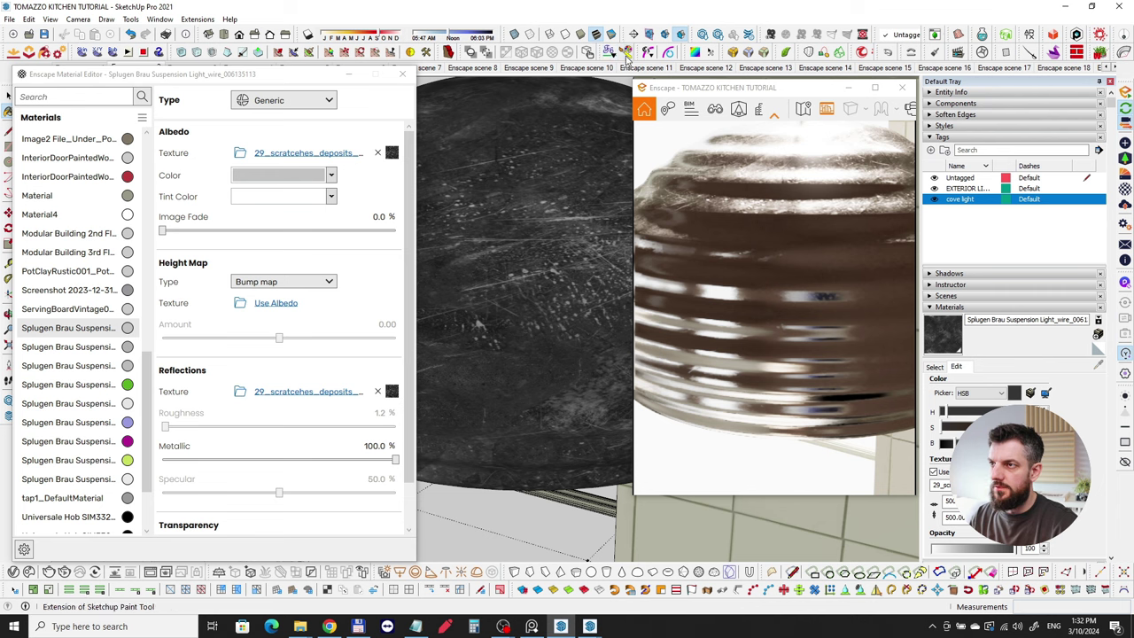
pyautogui.moveTo(477, 271); pyautogui.dragTo(608, 257, button='middle')
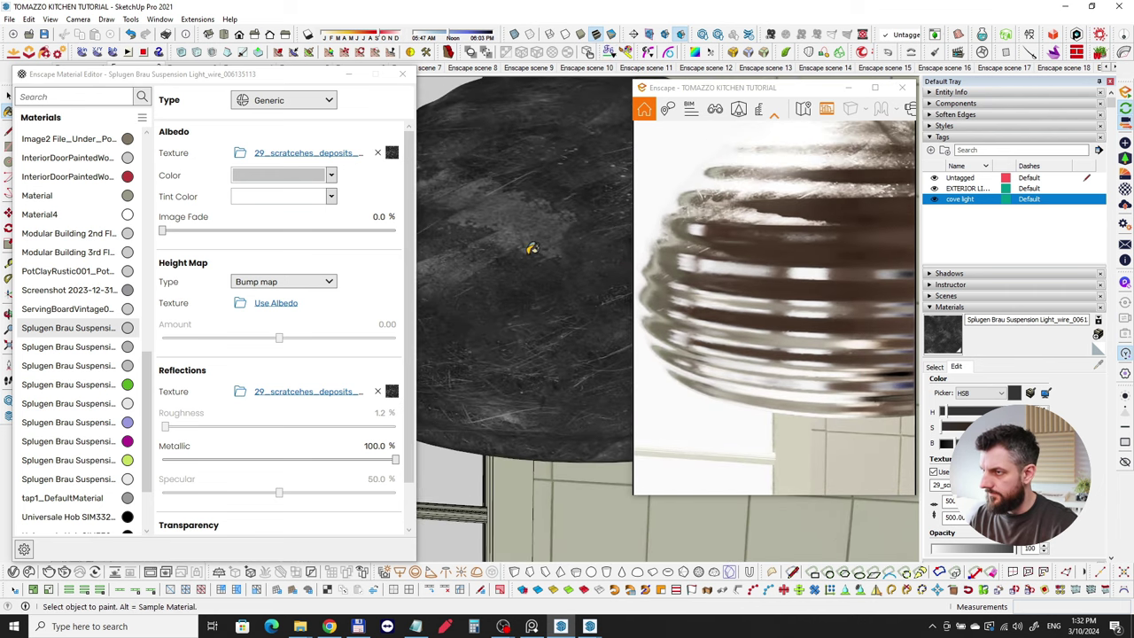
pyautogui.scroll(-1, 524, 245)
pyautogui.moveTo(505, 239)
pyautogui.keyDown('shift'); pyautogui.mouseDown(button='middle')
pyautogui.moveTo(499, 255)
pyautogui.moveTo(595, 246)
pyautogui.mouseUp(button='middle'); pyautogui.keyUp('shift')
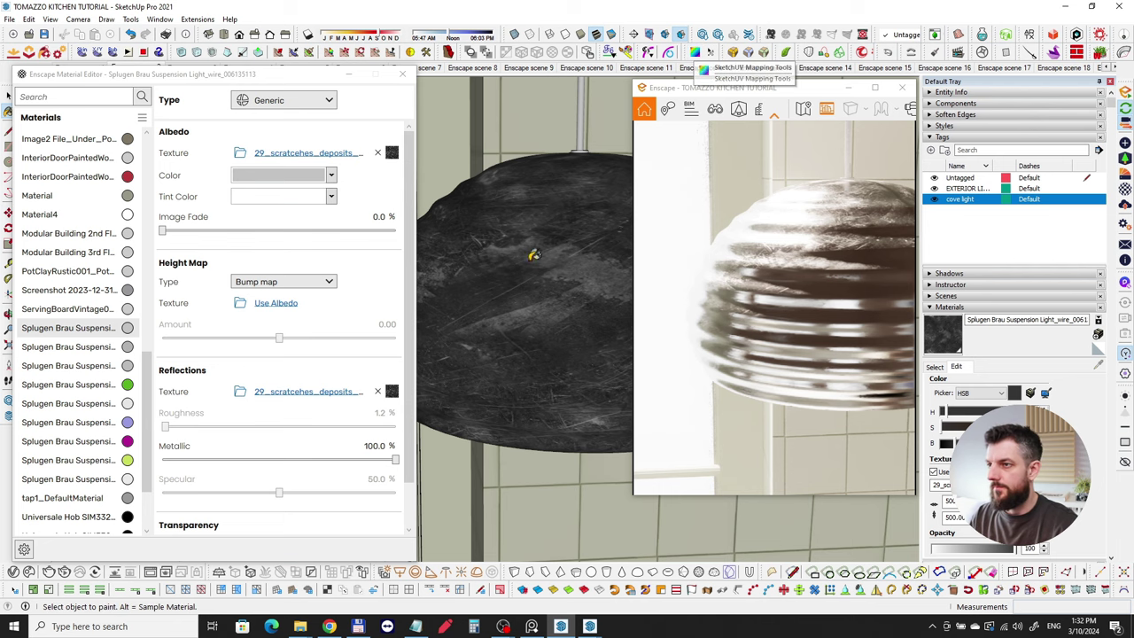
pyautogui.moveTo(531, 253); pyautogui.dragTo(607, 245, button='middle')
pyautogui.moveTo(519, 292)
pyautogui.mouseDown(button='middle')
pyautogui.moveTo(608, 184)
pyautogui.moveTo(610, 289)
pyautogui.moveTo(504, 238)
pyautogui.moveTo(646, 235)
pyautogui.moveTo(435, 241)
pyautogui.moveTo(600, 220)
pyautogui.moveTo(541, 257)
pyautogui.moveTo(536, 285)
pyautogui.moveTo(453, 274)
pyautogui.moveTo(579, 266)
pyautogui.moveTo(544, 261)
pyautogui.mouseUp(button='middle')
# Examine the cutting boards, wooden drawer fronts, green plinth and tiled floor around the kitchen
pyautogui.moveTo(445, 242)
pyautogui.mouseDown(button='middle')
pyautogui.moveTo(530, 272)
pyautogui.moveTo(607, 217)
pyautogui.mouseUp(button='middle')
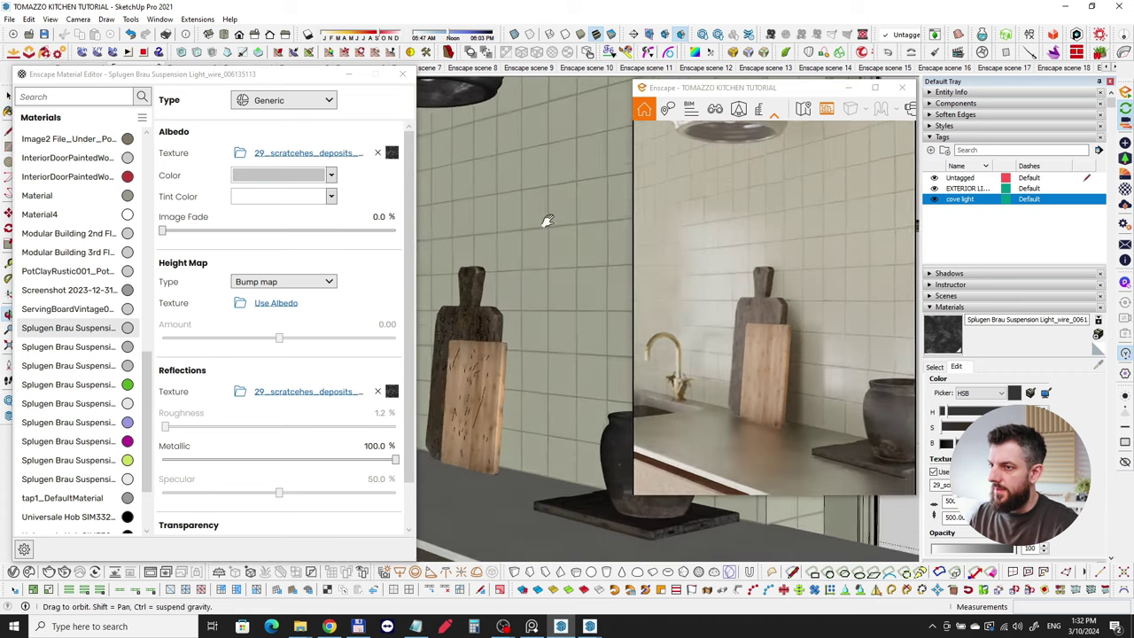
pyautogui.moveTo(547, 239)
pyautogui.mouseDown(button='middle')
pyautogui.moveTo(514, 263)
pyautogui.moveTo(531, 259)
pyautogui.moveTo(513, 254)
pyautogui.moveTo(595, 238)
pyautogui.mouseUp(button='middle')
pyautogui.scroll(-1, 528, 271)
pyautogui.scroll(5, 574, 235)
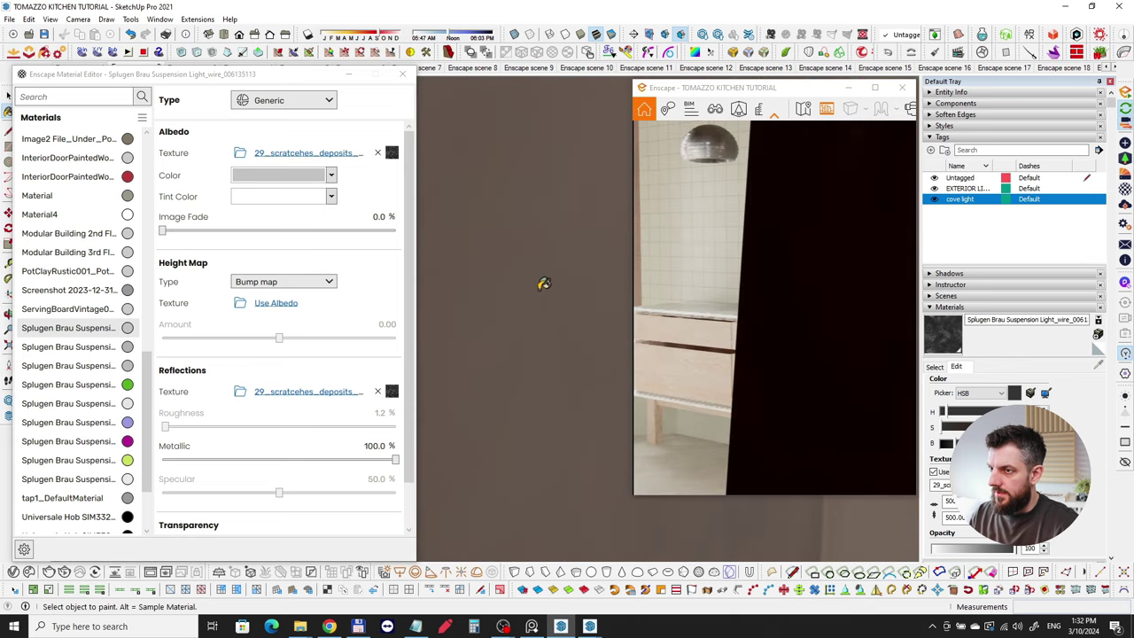
pyautogui.scroll(-5, 542, 266)
pyautogui.moveTo(537, 246)
pyautogui.mouseDown(button='middle')
pyautogui.moveTo(499, 259)
pyautogui.moveTo(588, 243)
pyautogui.moveTo(557, 203)
pyautogui.moveTo(506, 268)
pyautogui.mouseUp(button='middle')
pyautogui.scroll(-2, 541, 264)
pyautogui.keyDown('shift'); pyautogui.moveTo(513, 491); pyautogui.dragTo(535, 363, button='middle'); pyautogui.keyUp('shift')
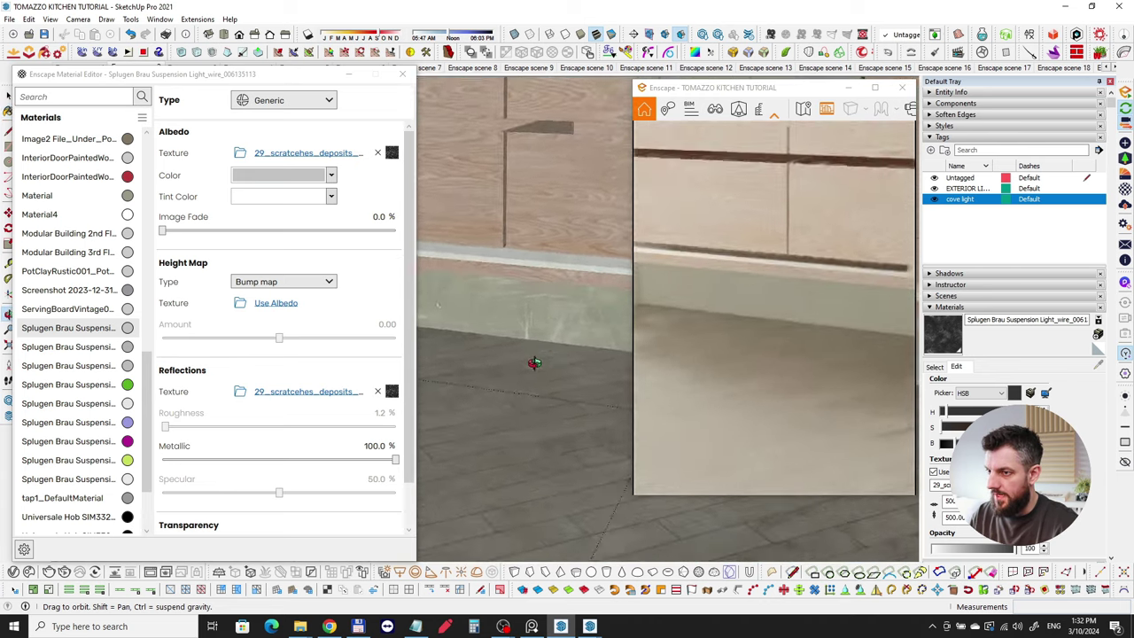
pyautogui.moveTo(560, 306); pyautogui.dragTo(527, 370, button='middle')
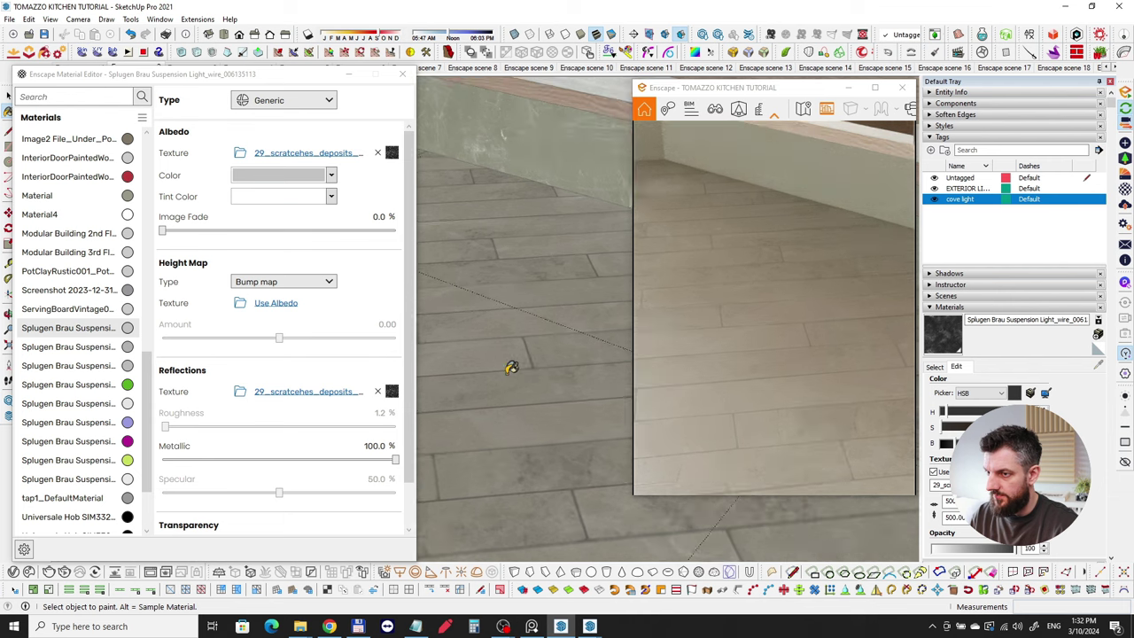
pyautogui.moveTo(539, 200)
pyautogui.mouseDown(button='middle')
pyautogui.moveTo(488, 278)
pyautogui.moveTo(507, 301)
pyautogui.mouseUp(button='middle')
pyautogui.keyDown('shift'); pyautogui.moveTo(512, 168); pyautogui.dragTo(511, 168, button='middle'); pyautogui.keyUp('shift')
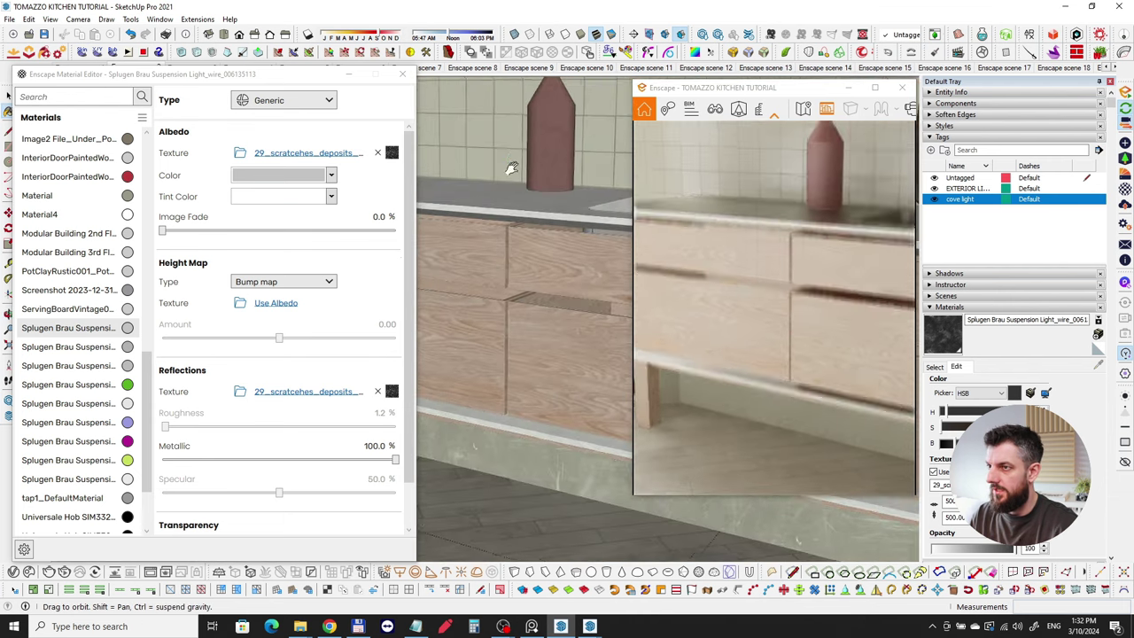
# Sample the wall tiles' material, Color H07, into the material editor and review its albedo, displacement and roughness textures
pyautogui.moveTo(461, 380); pyautogui.dragTo(443, 365, button='middle')
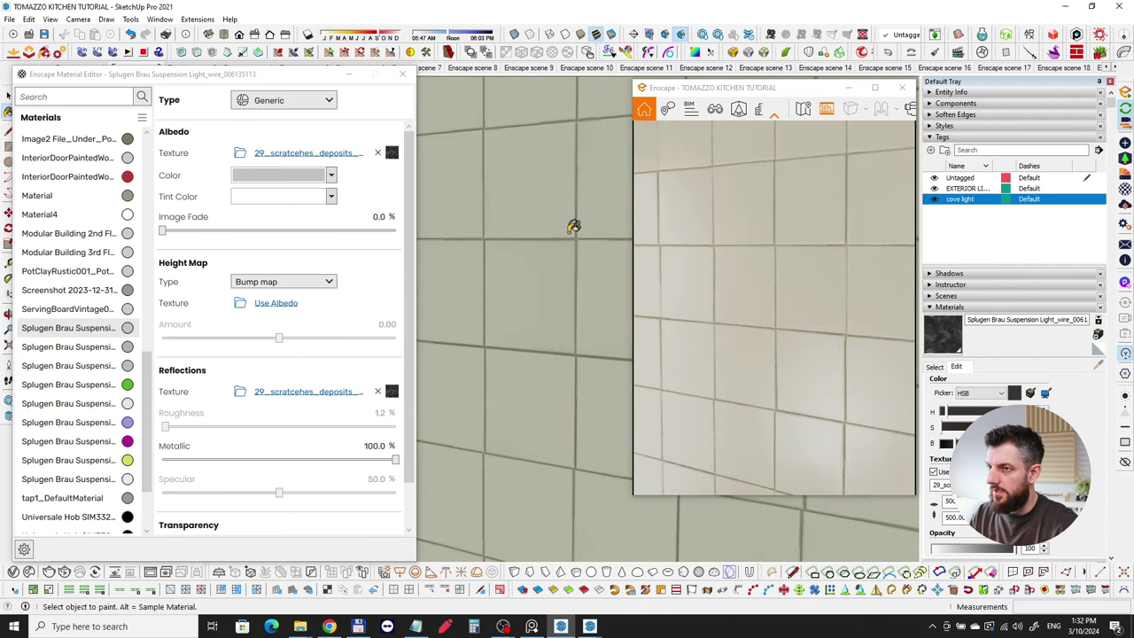
pyautogui.moveTo(574, 227)
pyautogui.mouseDown(button='middle')
pyautogui.moveTo(473, 233)
pyautogui.moveTo(508, 261)
pyautogui.moveTo(468, 242)
pyautogui.moveTo(524, 227)
pyautogui.moveTo(488, 261)
pyautogui.moveTo(488, 187)
pyautogui.mouseUp(button='middle')
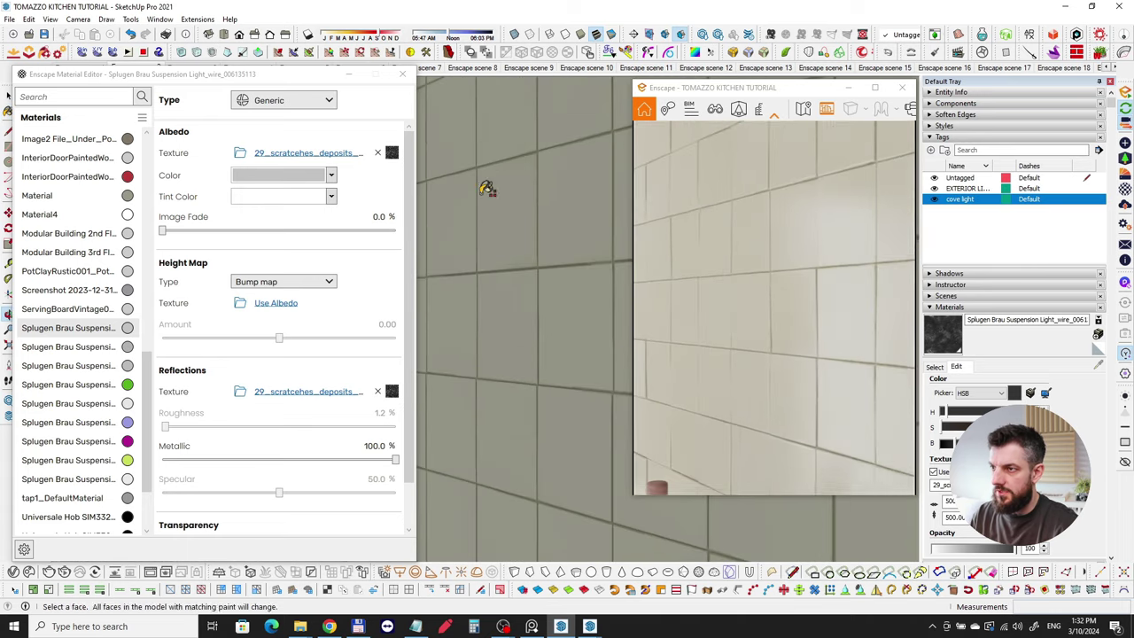
pyautogui.moveTo(562, 245)
pyautogui.keyDown('shift'); pyautogui.mouseDown(button='middle')
pyautogui.moveTo(501, 221)
pyautogui.moveTo(329, 221)
pyautogui.moveTo(366, 222)
pyautogui.mouseUp(button='middle'); pyautogui.keyUp('shift')
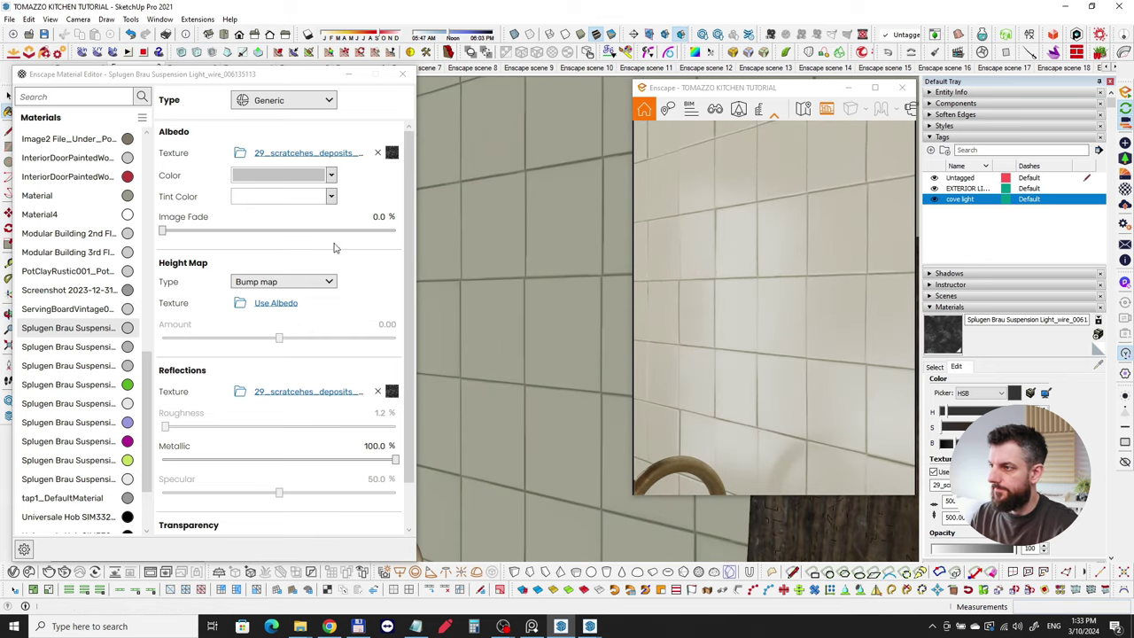
pyautogui.keyDown('alt'); pyautogui.click(502, 205); pyautogui.keyUp('alt')
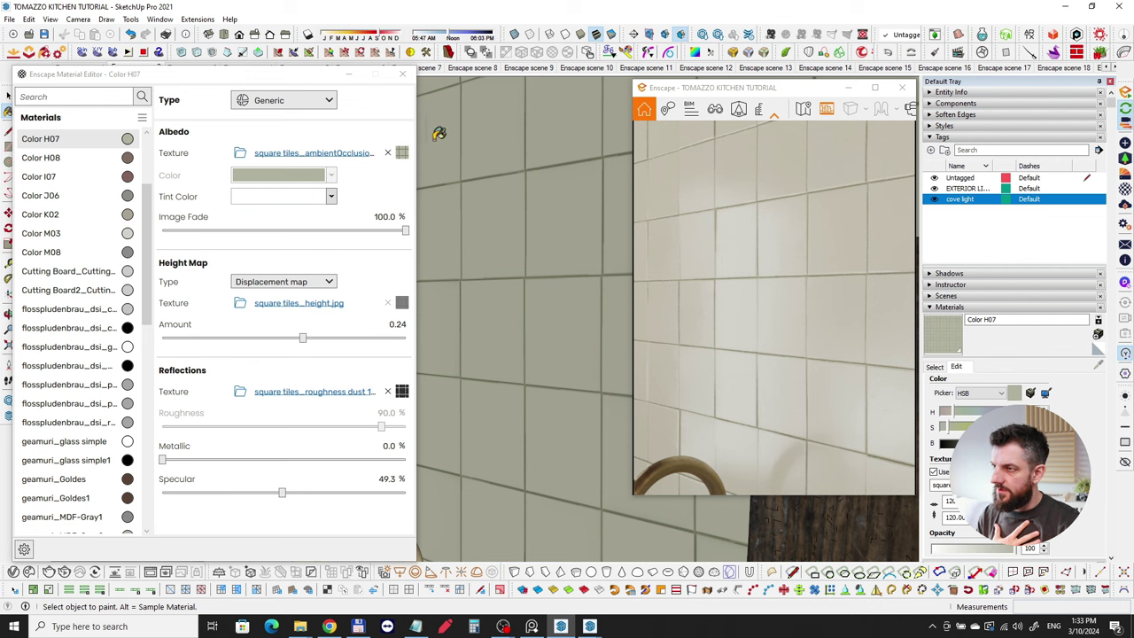
pyautogui.click(401, 152)
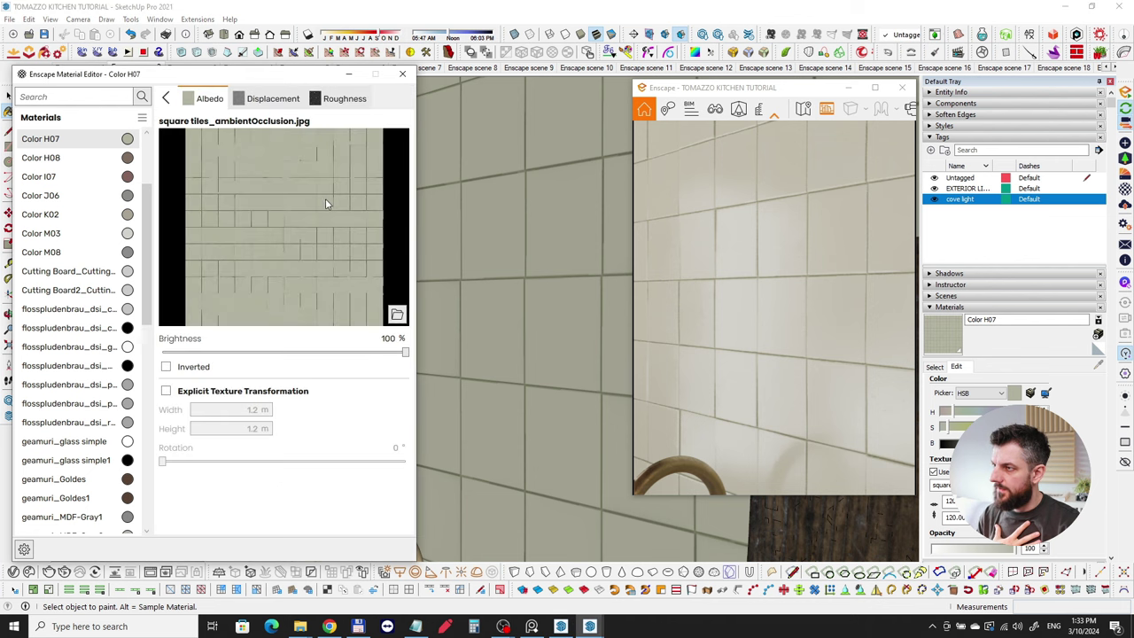
pyautogui.click(259, 103)
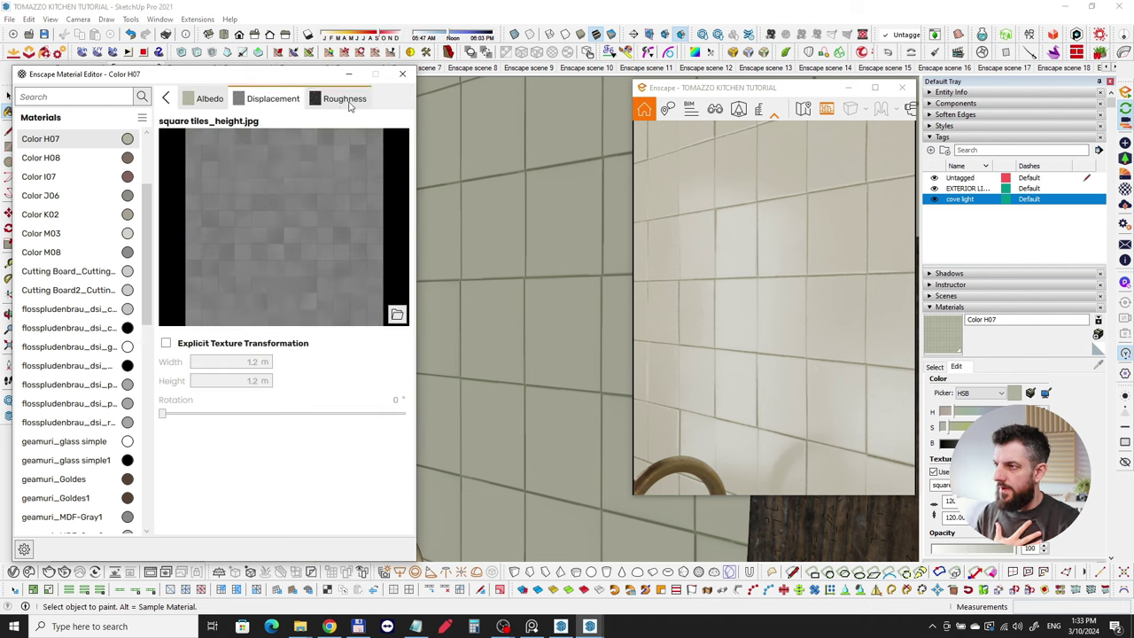
pyautogui.click(352, 100)
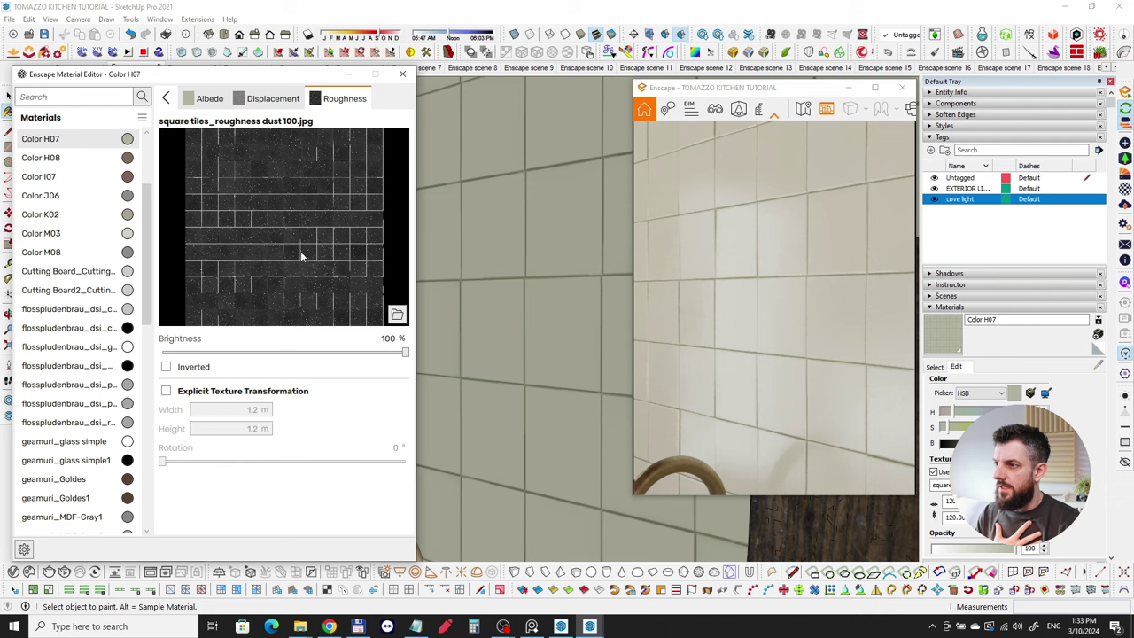
pyautogui.click(169, 100)
# Close the material editor and examine the wall tiles' surface and joints up close in the Enscape render
pyautogui.click(402, 74)
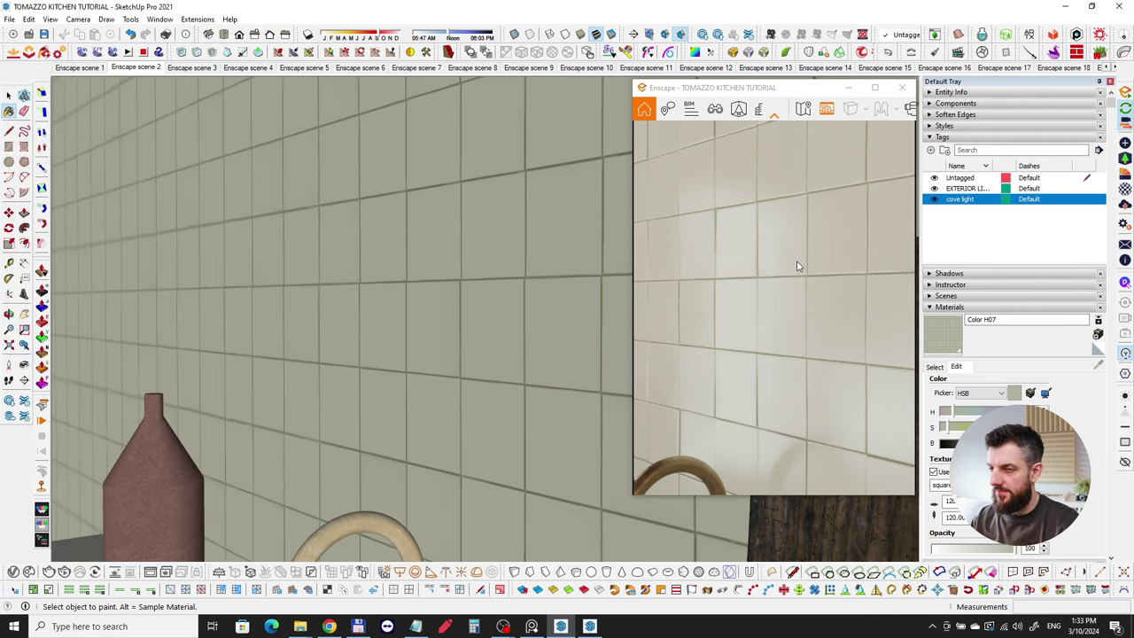
pyautogui.moveTo(804, 266); pyautogui.dragTo(736, 257, button='right')
pyautogui.scroll(3, 802, 255)
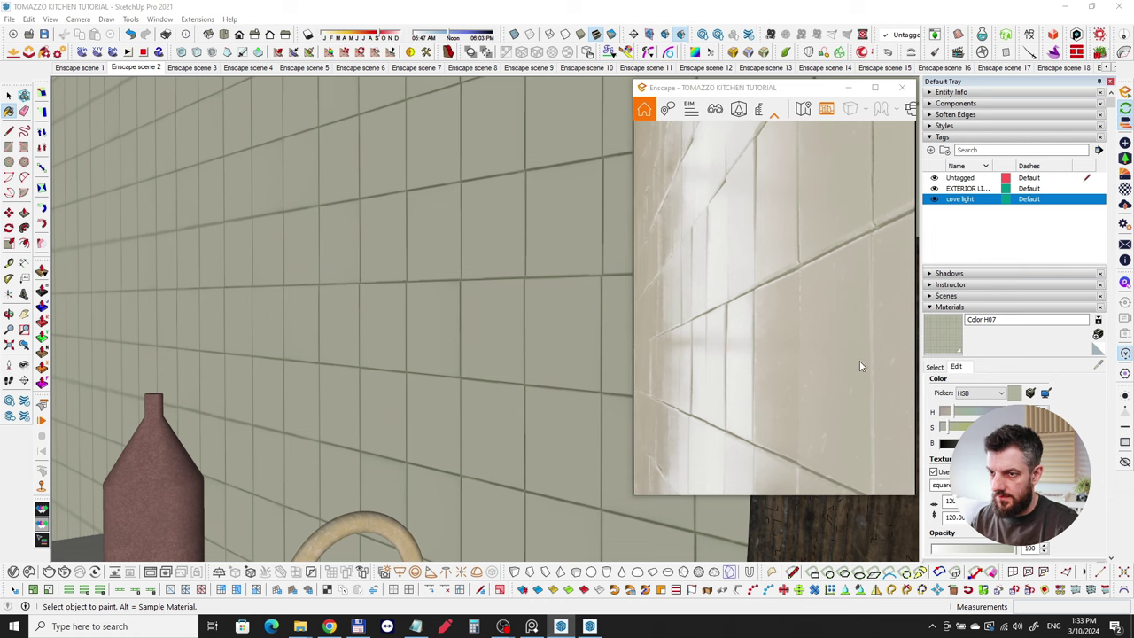
# Widen the Enscape window and examine the wall tiles straight on and beside the worktop corner
pyautogui.moveTo(632, 316); pyautogui.dragTo(492, 316)
pyautogui.moveTo(704, 307); pyautogui.dragTo(573, 409)
pyautogui.moveTo(747, 409); pyautogui.dragTo(873, 328)
pyautogui.moveTo(837, 265); pyautogui.dragTo(750, 203)
pyautogui.moveTo(595, 284); pyautogui.dragTo(650, 288)
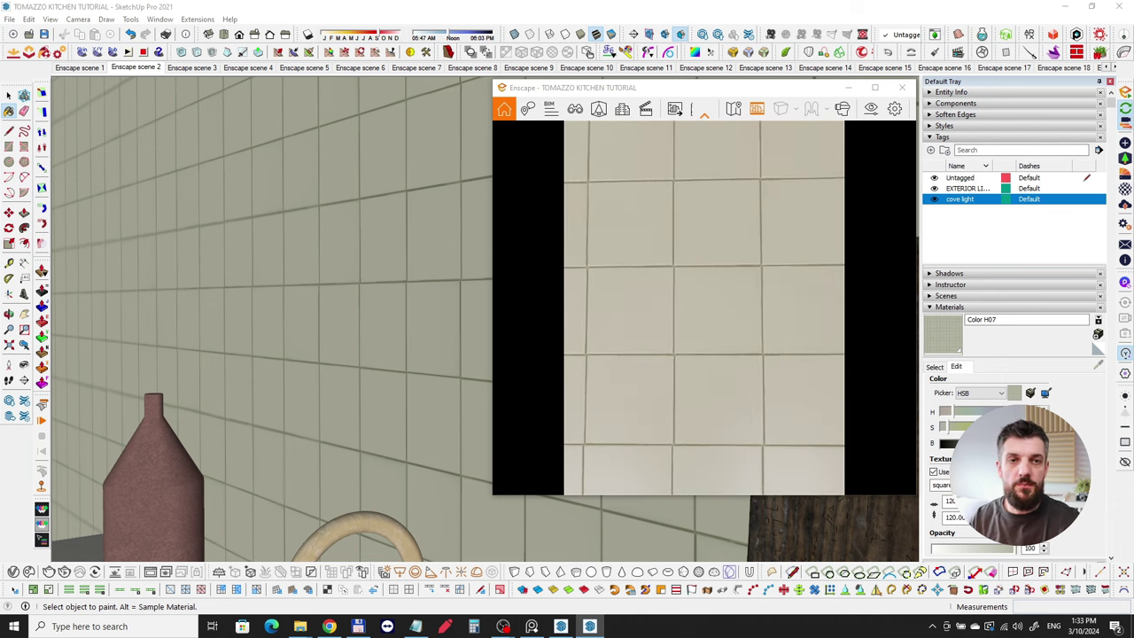
pyautogui.moveTo(627, 249); pyautogui.dragTo(718, 271, button='right')
pyautogui.scroll(-3, 718, 272)
pyautogui.moveTo(718, 271); pyautogui.dragTo(623, 302)
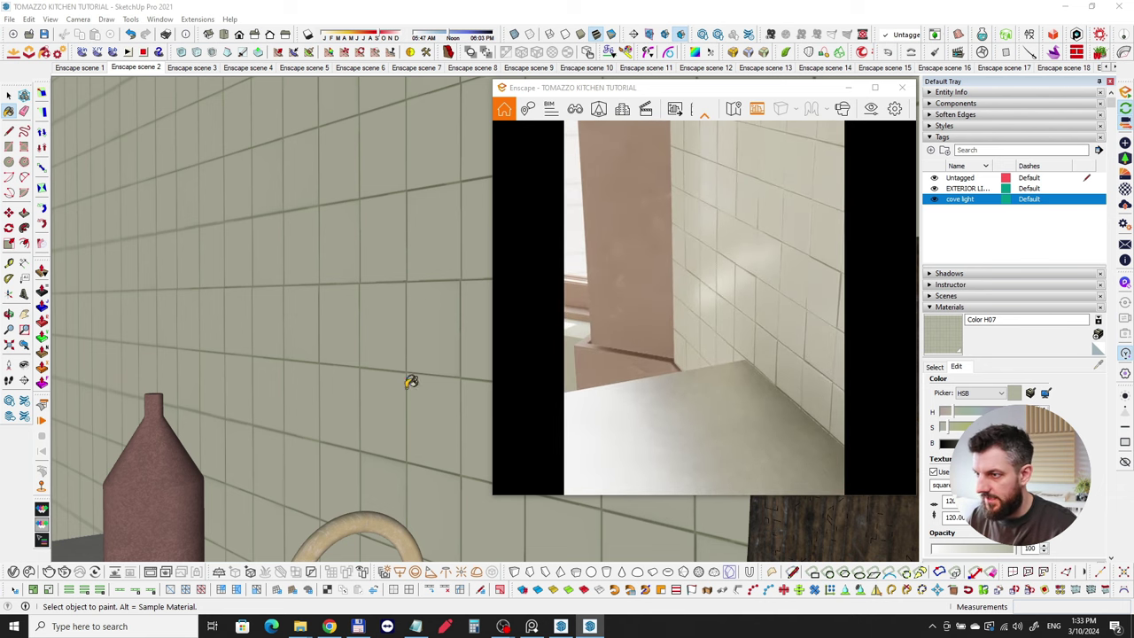
# Sample the floor tiles' material, Color K02, reopen the Enscape material editor and view its albedo texture
pyautogui.moveTo(412, 382)
pyautogui.mouseDown(button='middle')
pyautogui.moveTo(346, 408)
pyautogui.moveTo(466, 243)
pyautogui.moveTo(509, 223)
pyautogui.moveTo(288, 383)
pyautogui.moveTo(200, 336)
pyautogui.moveTo(189, 405)
pyautogui.moveTo(325, 220)
pyautogui.moveTo(329, 168)
pyautogui.moveTo(253, 307)
pyautogui.moveTo(152, 355)
pyautogui.moveTo(144, 302)
pyautogui.moveTo(170, 321)
pyautogui.mouseUp(button='middle')
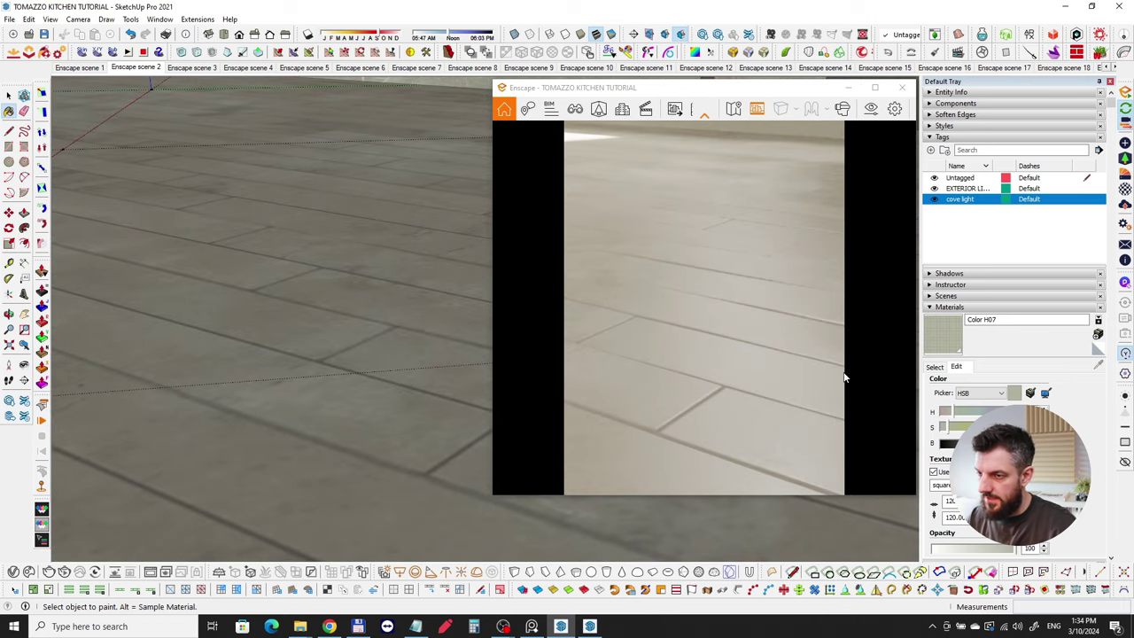
pyautogui.moveTo(335, 357)
pyautogui.mouseDown(button='middle')
pyautogui.moveTo(328, 346)
pyautogui.moveTo(332, 384)
pyautogui.mouseUp(button='middle')
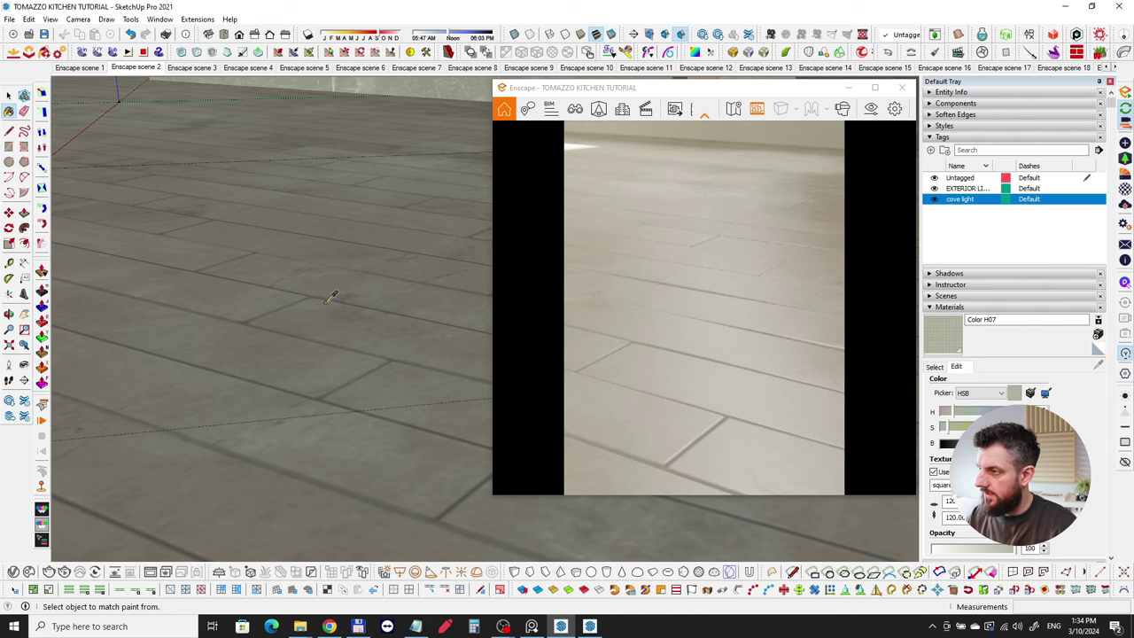
pyautogui.keyDown('alt'); pyautogui.click(325, 302); pyautogui.keyUp('alt')
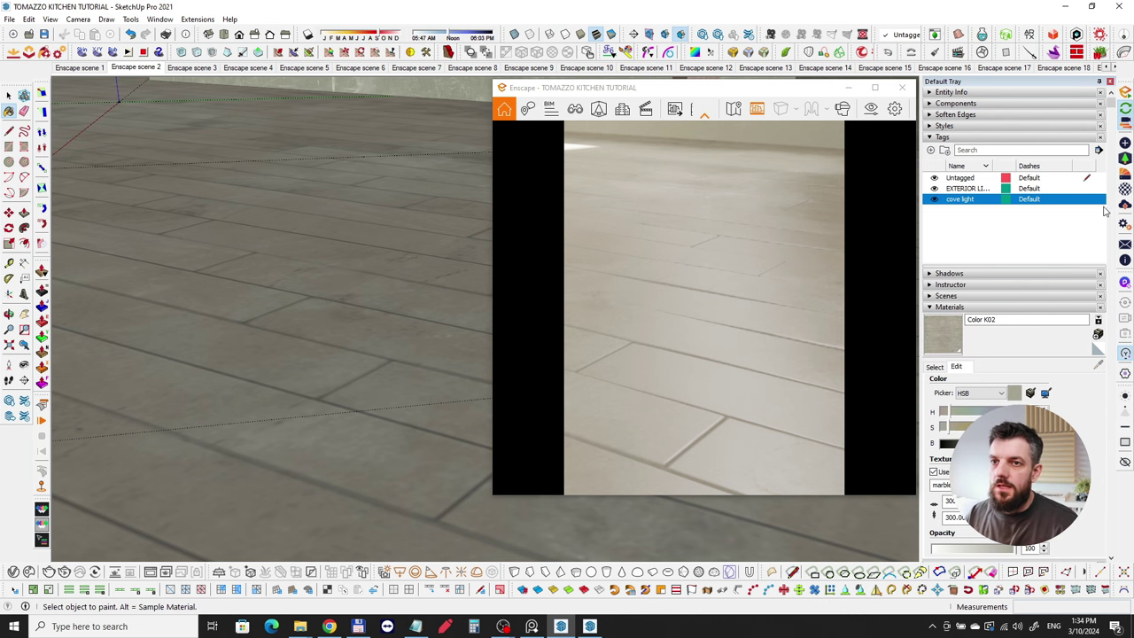
pyautogui.click(1125, 174)
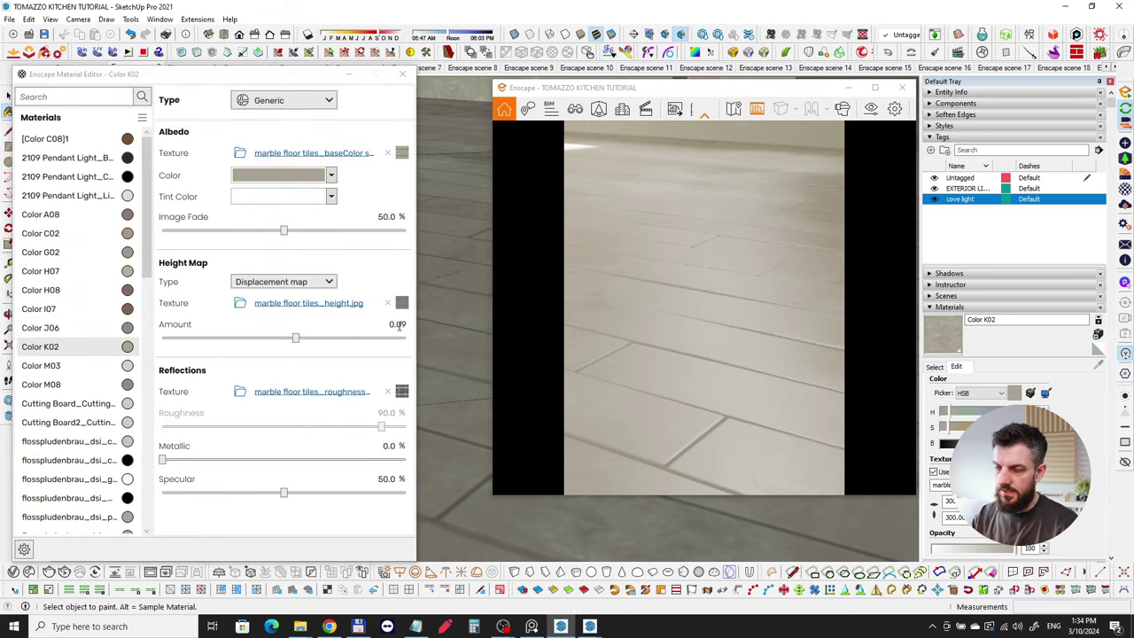
pyautogui.click(401, 153)
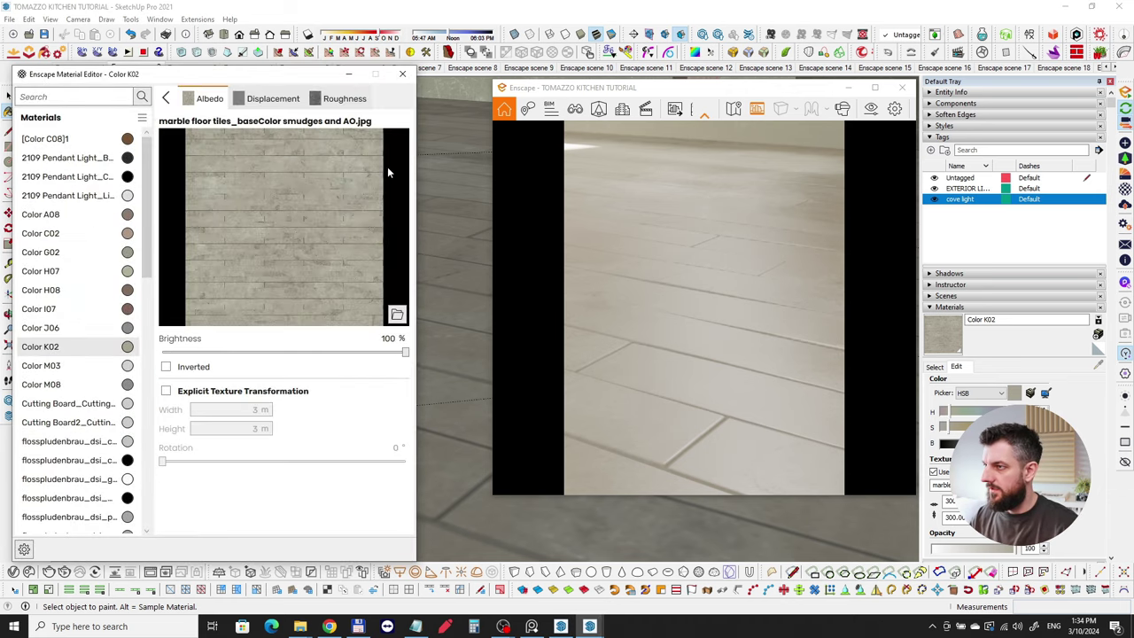
# Review the floor tiles' displacement and roughness textures, return to the albedo texture and close the material editor
pyautogui.click(258, 93)
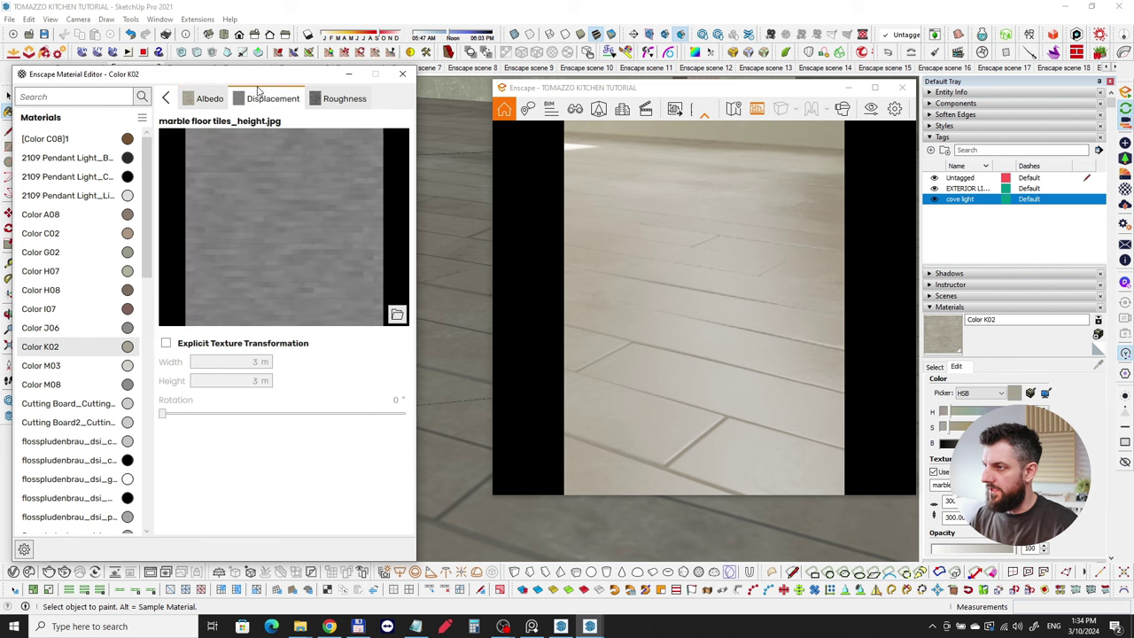
pyautogui.click(344, 99)
pyautogui.click(188, 99)
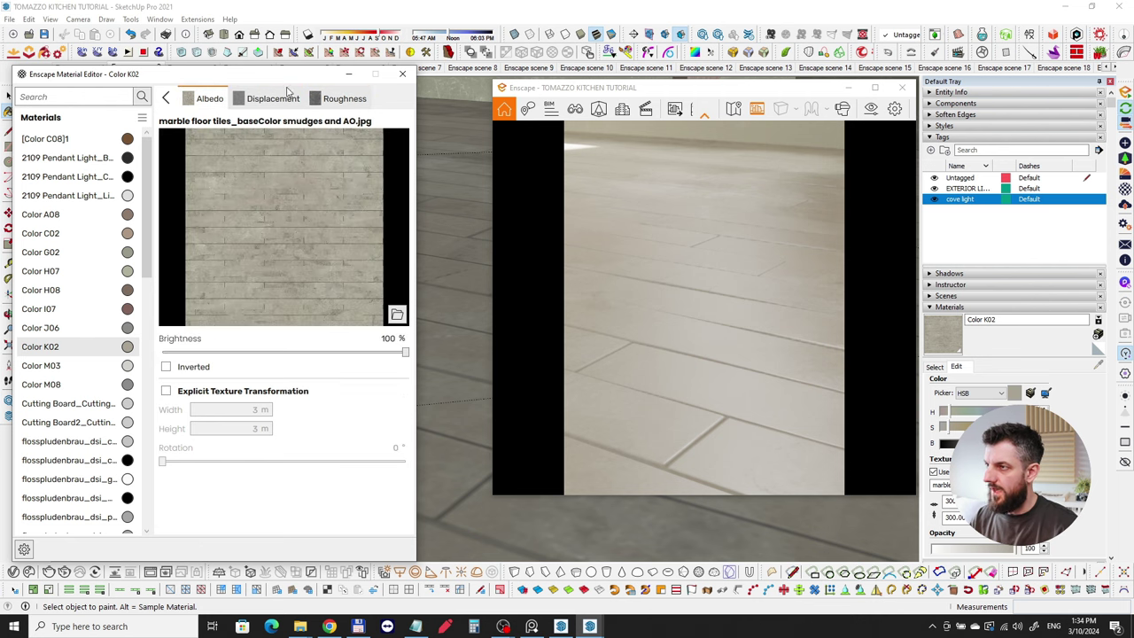
pyautogui.click(404, 75)
# Examine the floor, cabinet fronts, worktop and tiled wall together in the Enscape render
pyautogui.moveTo(635, 292); pyautogui.dragTo(673, 264)
pyautogui.scroll(-3, 687, 312)
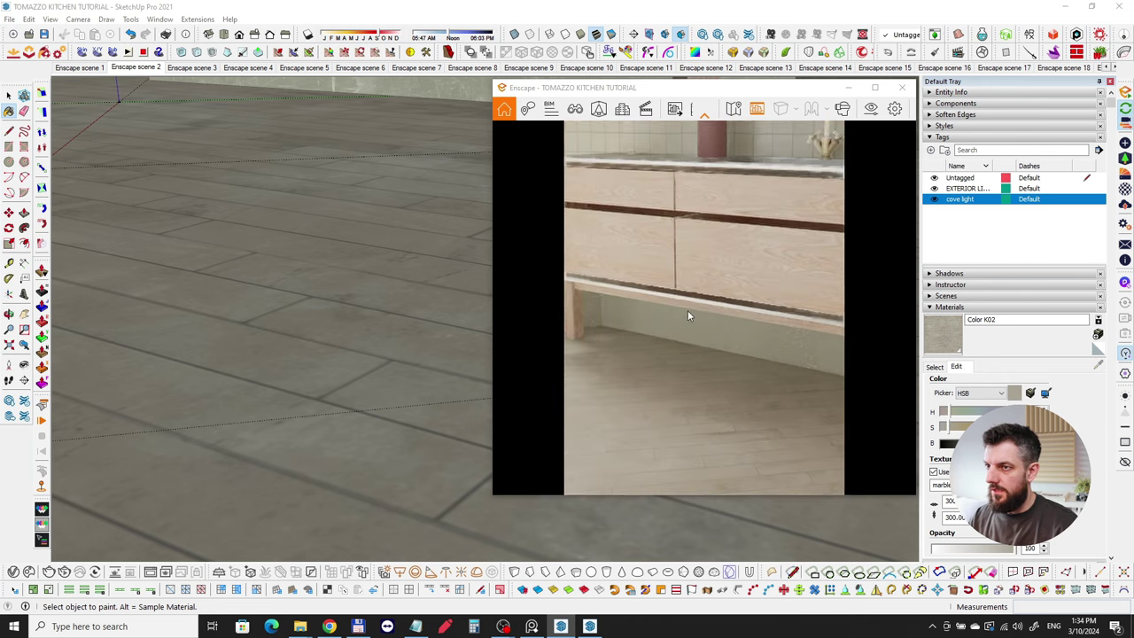
pyautogui.moveTo(688, 312); pyautogui.dragTo(723, 293)
pyautogui.moveTo(723, 293); pyautogui.dragTo(682, 323, button='right')
pyautogui.scroll(-1, 715, 257)
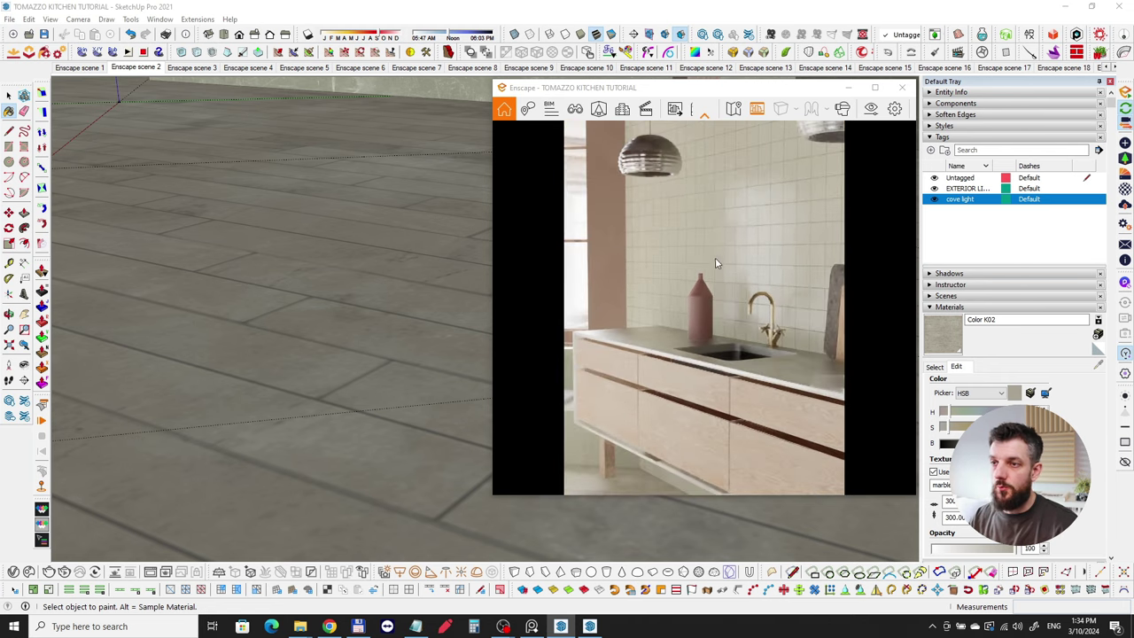
# Switch to Chrome, close the cove lighting image search and look through the File Under Pop gallery page
pyautogui.click(329, 626)
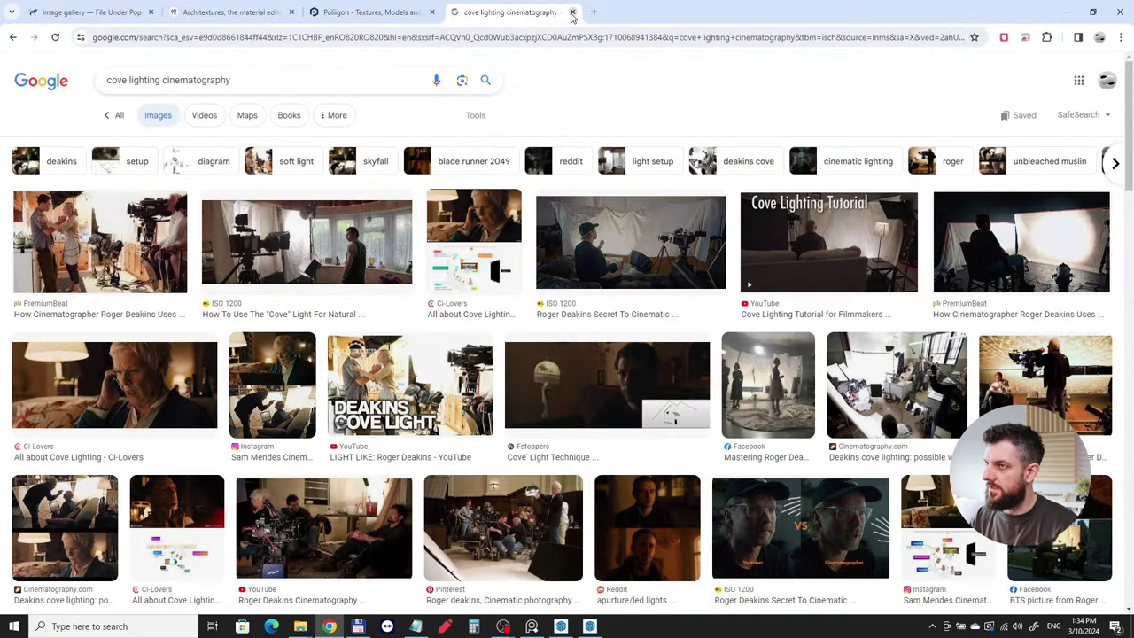
pyautogui.click(572, 13)
pyautogui.click(109, 12)
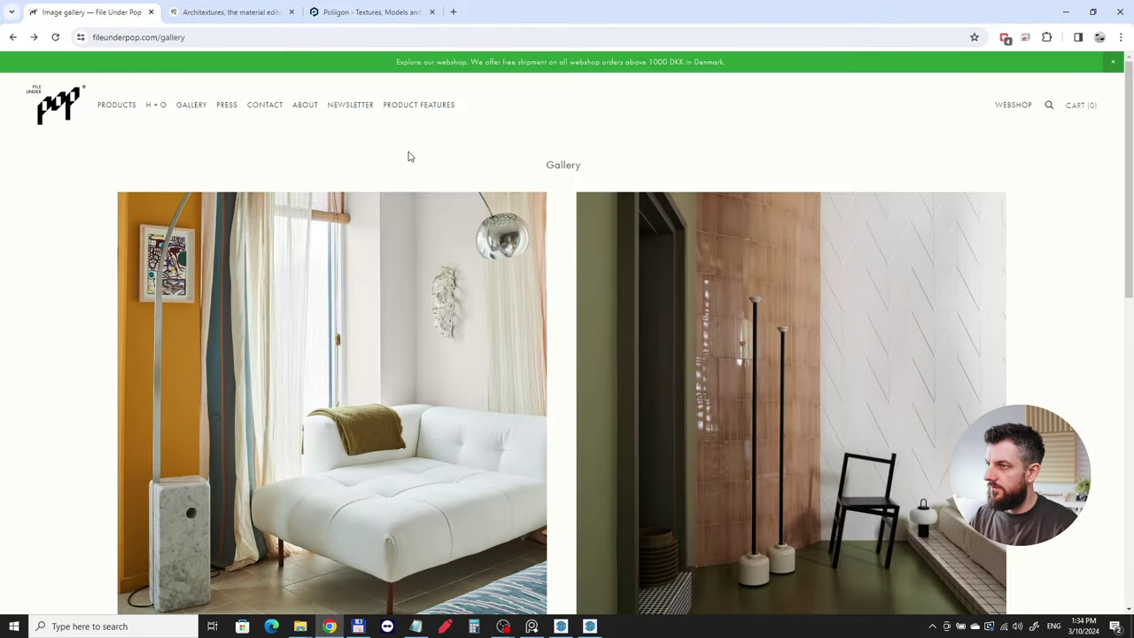
pyautogui.scroll(-2, 557, 276)
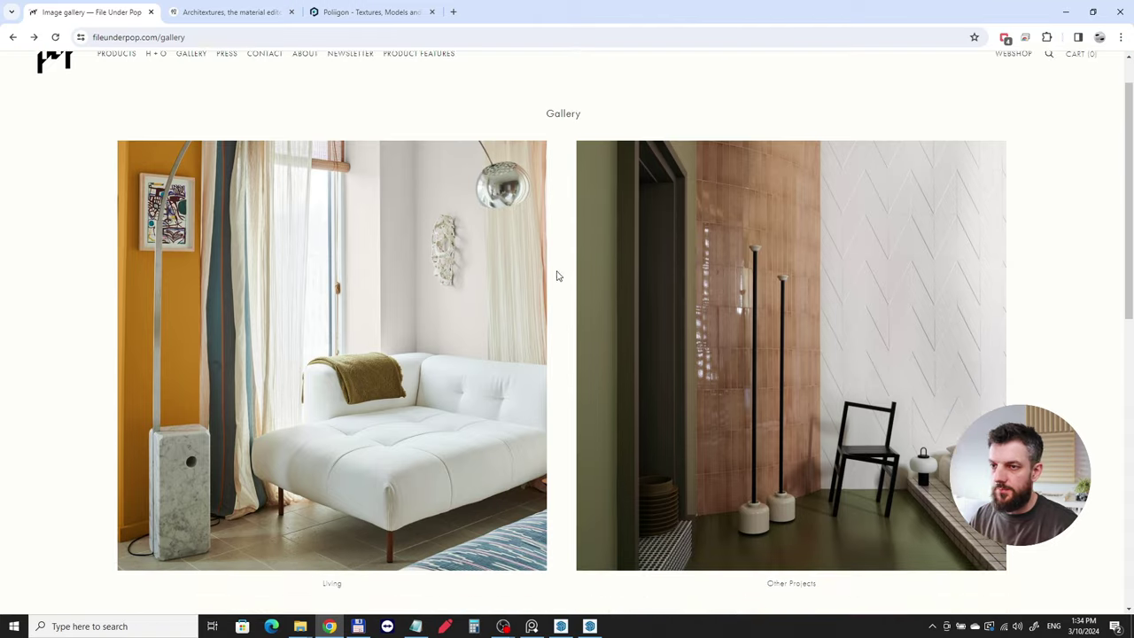
pyautogui.scroll(-6, 459, 291)
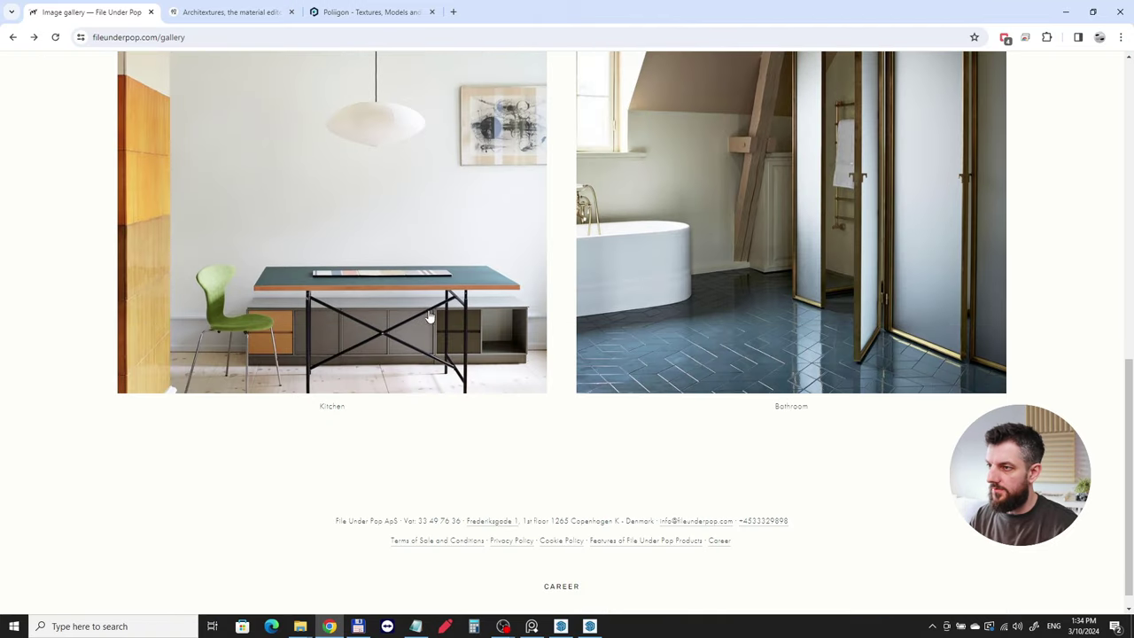
pyautogui.scroll(-1, 676, 322)
pyautogui.scroll(10, 744, 278)
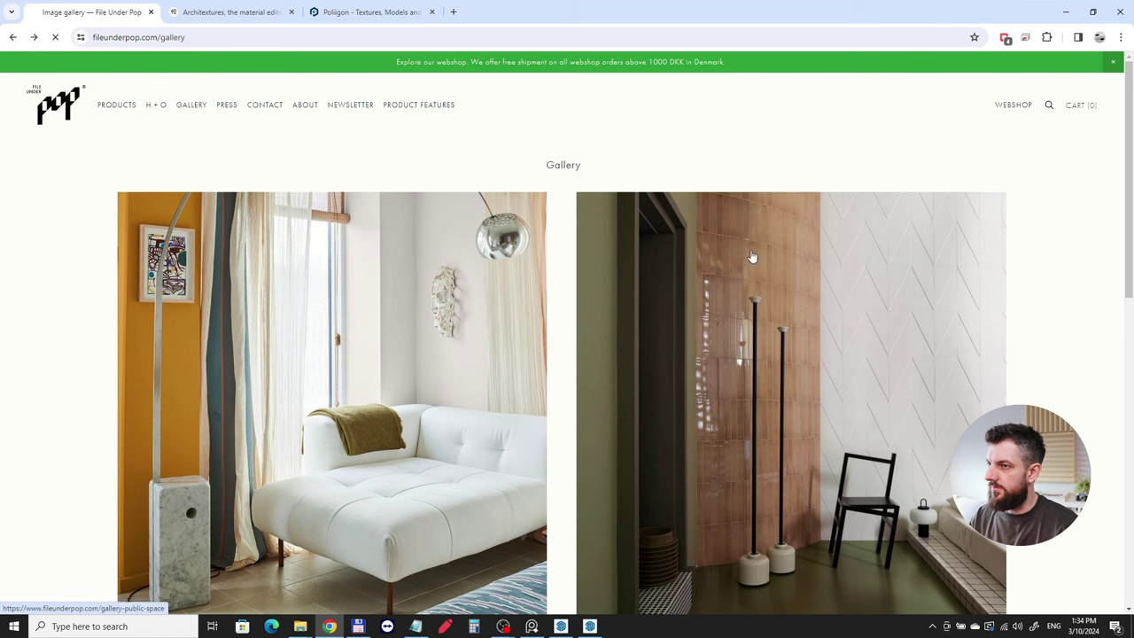
# View the tile showroom footage on File Under Pop's home page, go back to the gallery and return to SketchUp
pyautogui.click(63, 108)
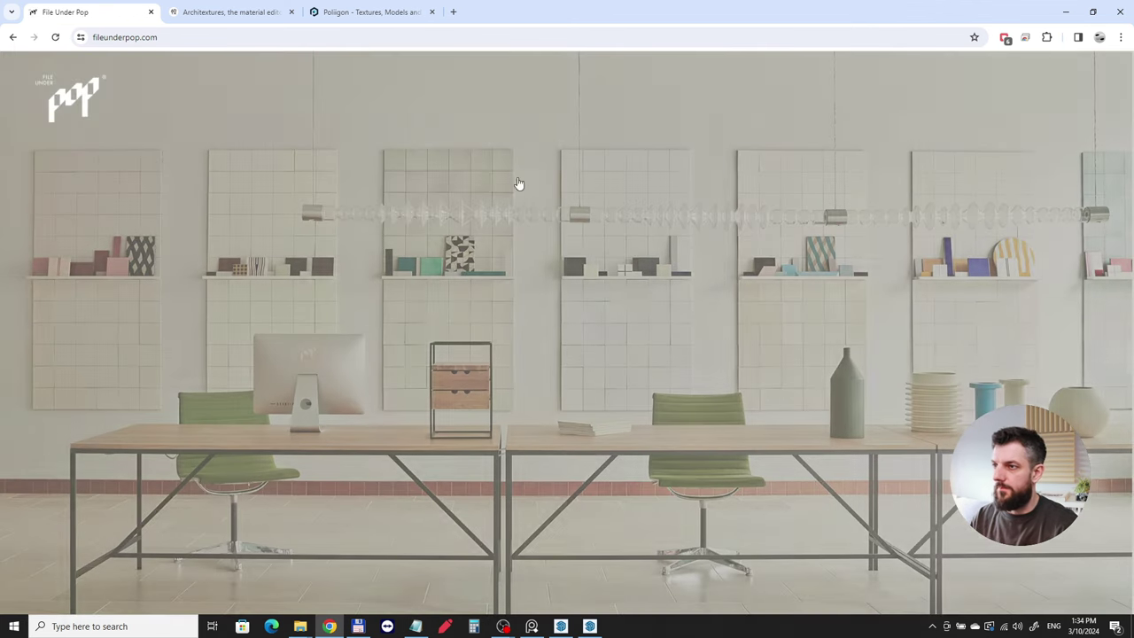
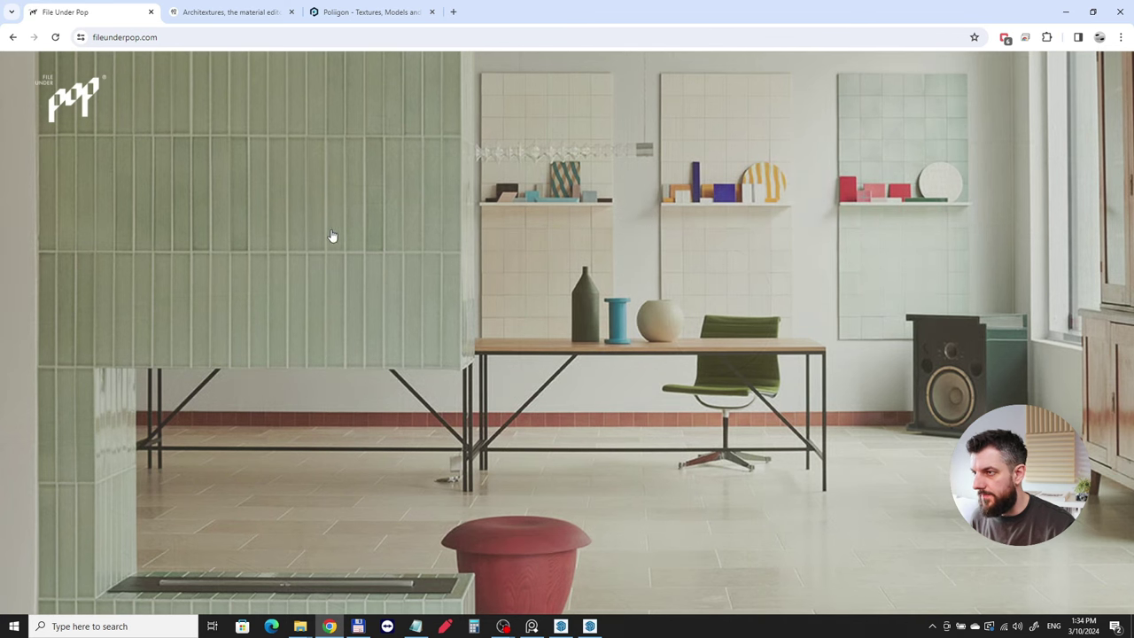
pyautogui.click(13, 38)
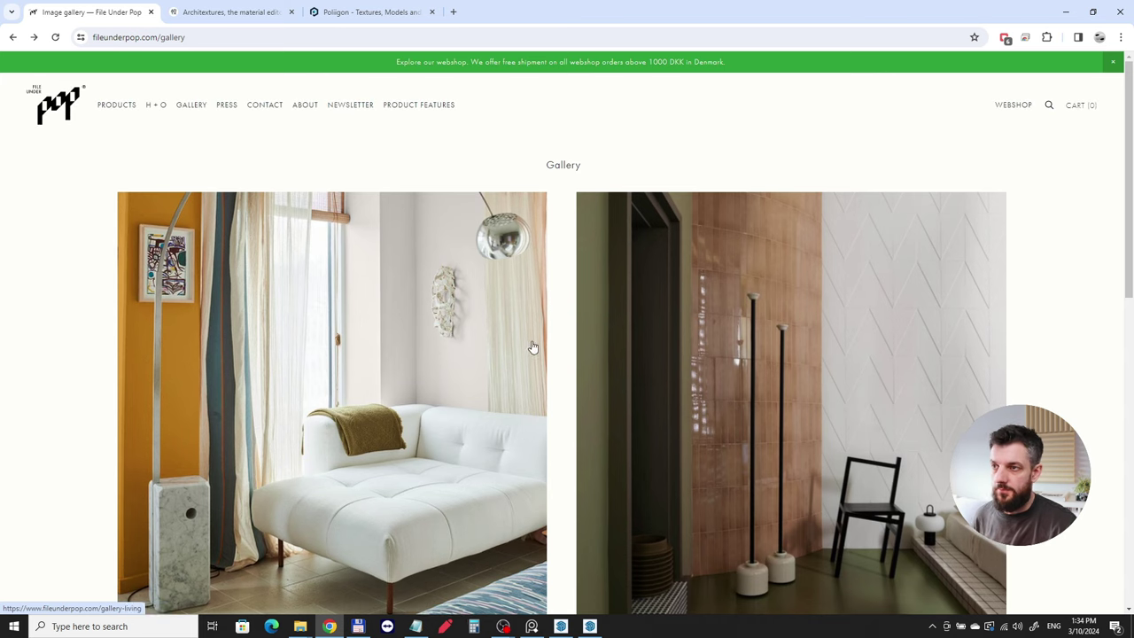
pyautogui.click(1068, 11)
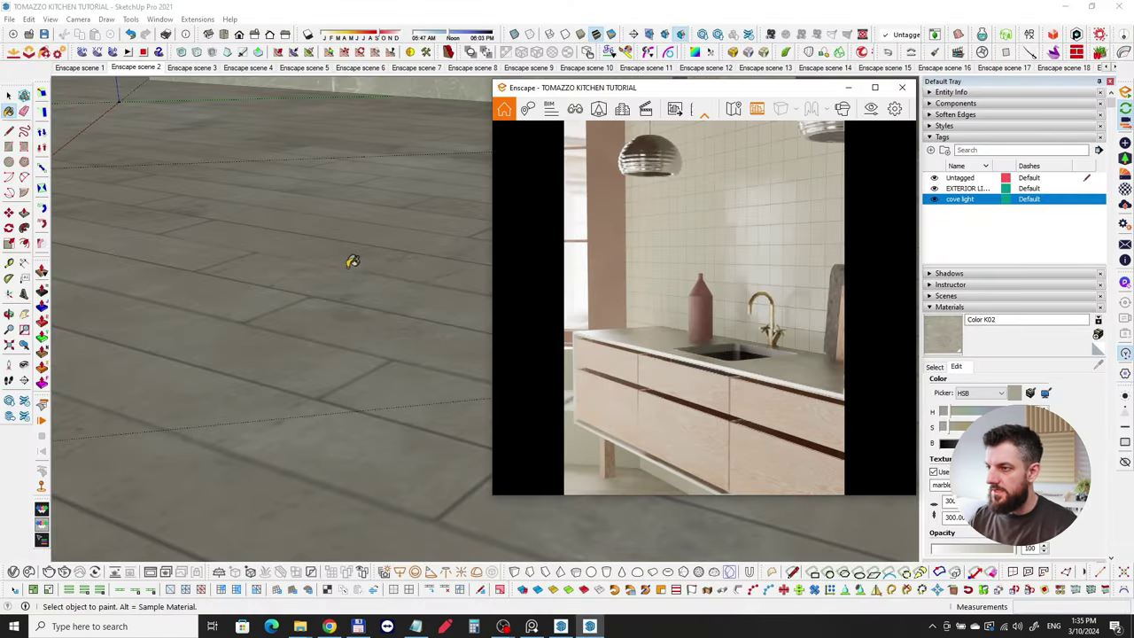
# Examine the tiled wall above the worktop beside the pendant lamp in the SketchUp model
pyautogui.moveTo(352, 261)
pyautogui.mouseDown(button='middle')
pyautogui.moveTo(364, 222)
pyautogui.moveTo(317, 342)
pyautogui.moveTo(367, 329)
pyautogui.moveTo(299, 393)
pyautogui.moveTo(322, 338)
pyautogui.moveTo(210, 367)
pyautogui.mouseUp(button='middle')
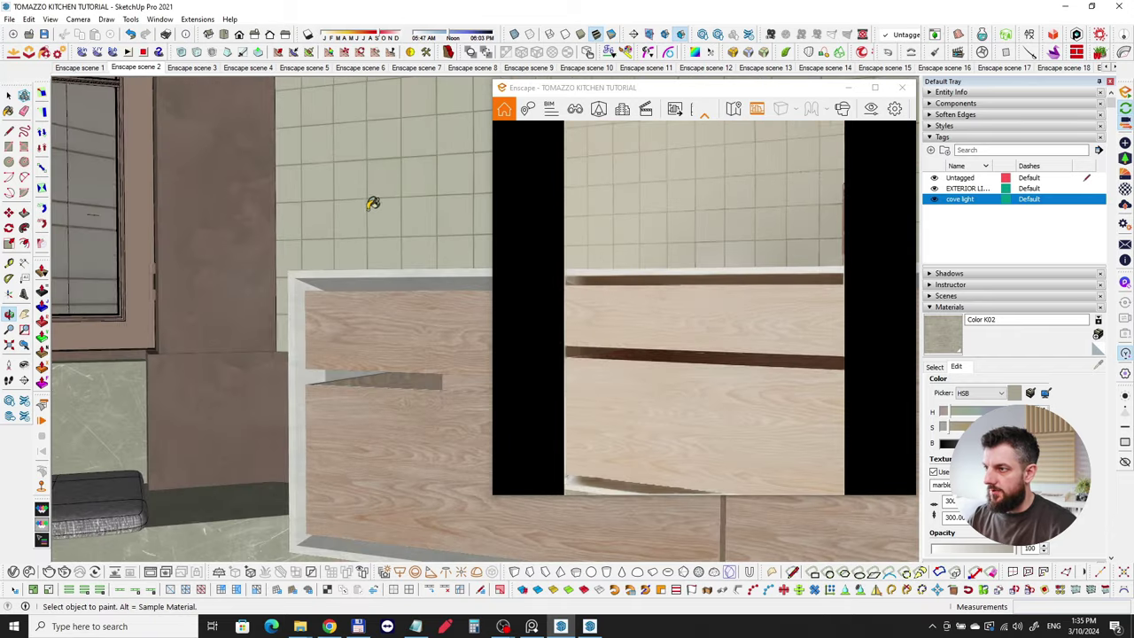
pyautogui.moveTo(372, 203); pyautogui.dragTo(322, 393, button='middle')
pyautogui.press('space')
pyautogui.moveTo(339, 336)
pyautogui.mouseDown(button='middle')
pyautogui.moveTo(372, 306)
pyautogui.moveTo(357, 299)
pyautogui.mouseUp(button='middle')
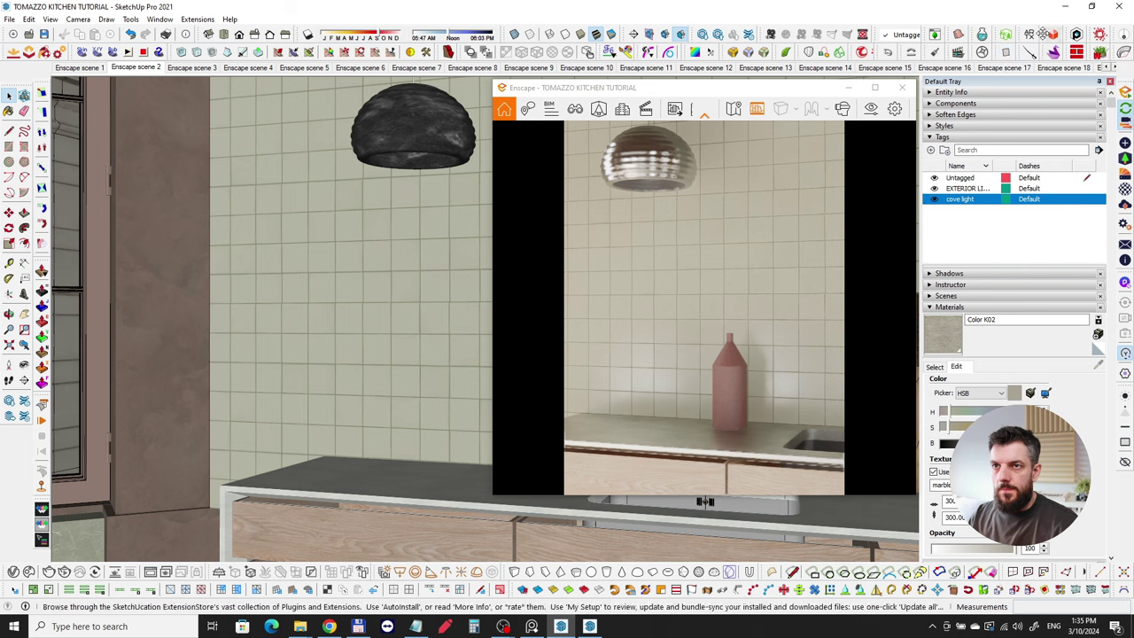
# Open Architextures for SketchUp and look through its library of ready-made textures
pyautogui.click(1029, 35)
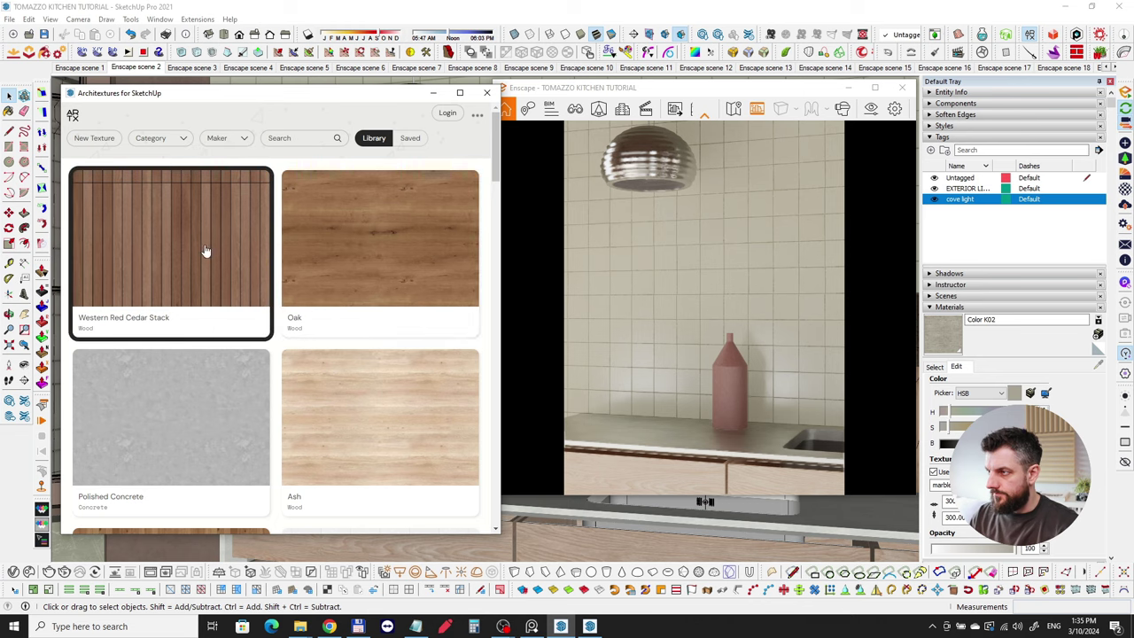
pyautogui.scroll(-3, 207, 250)
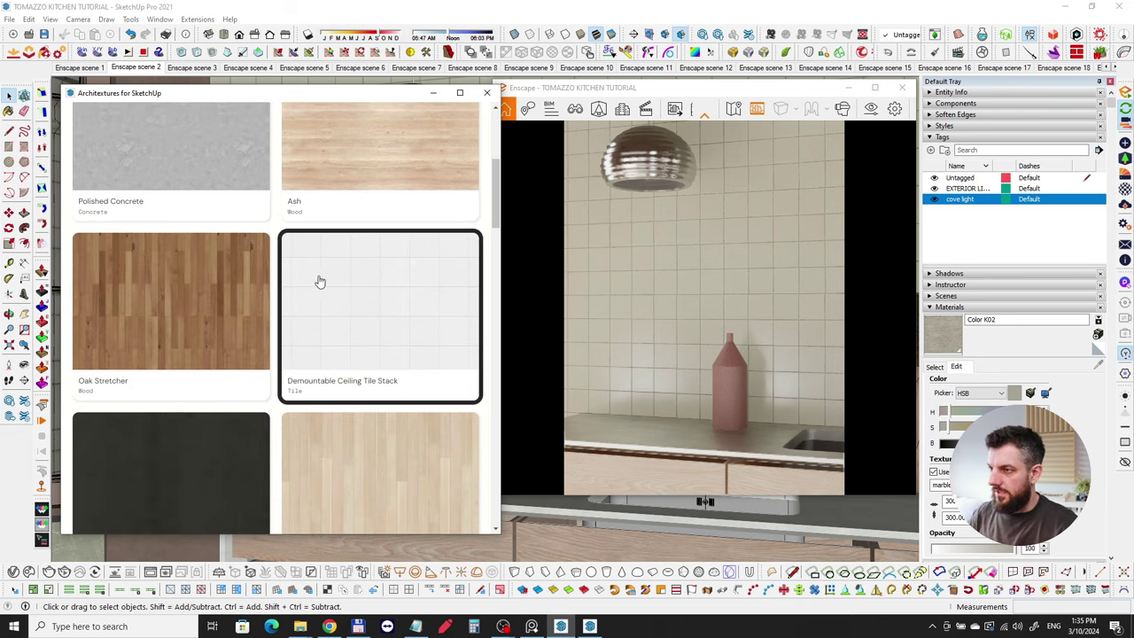
pyautogui.scroll(-3, 263, 321)
pyautogui.scroll(-3, 247, 320)
pyautogui.scroll(-6, 247, 320)
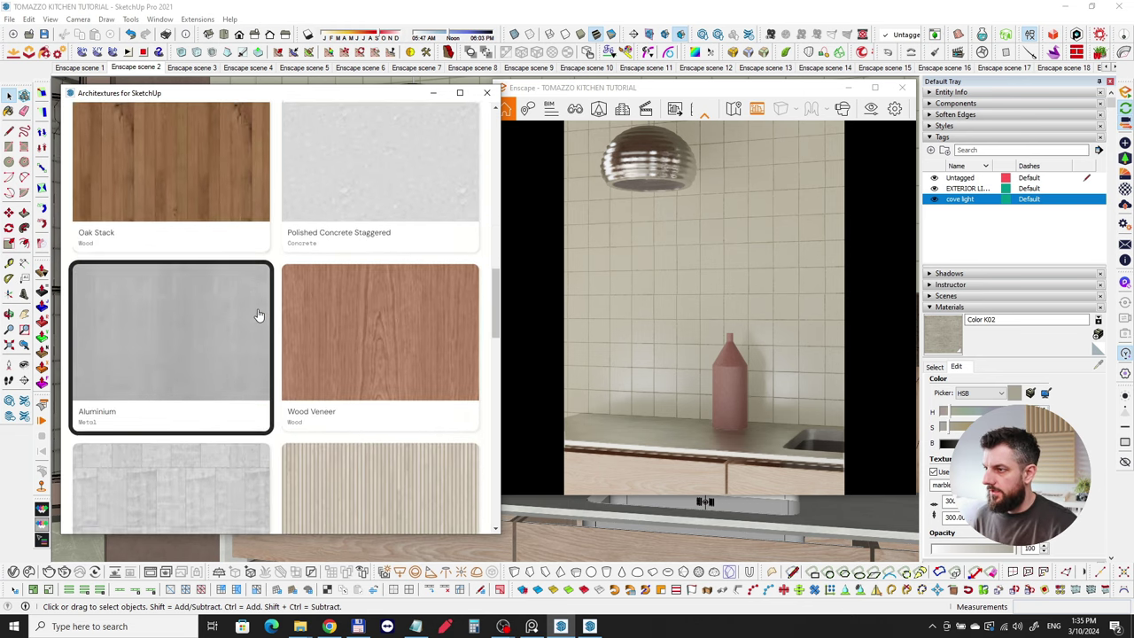
pyautogui.scroll(-2, 205, 326)
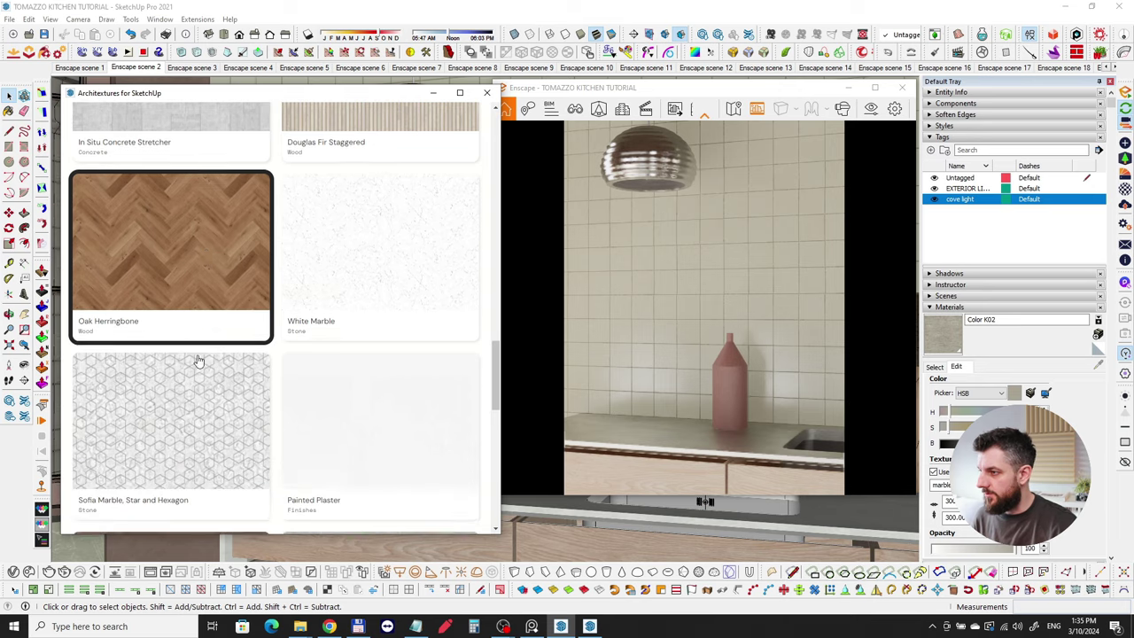
pyautogui.scroll(15, 230, 316)
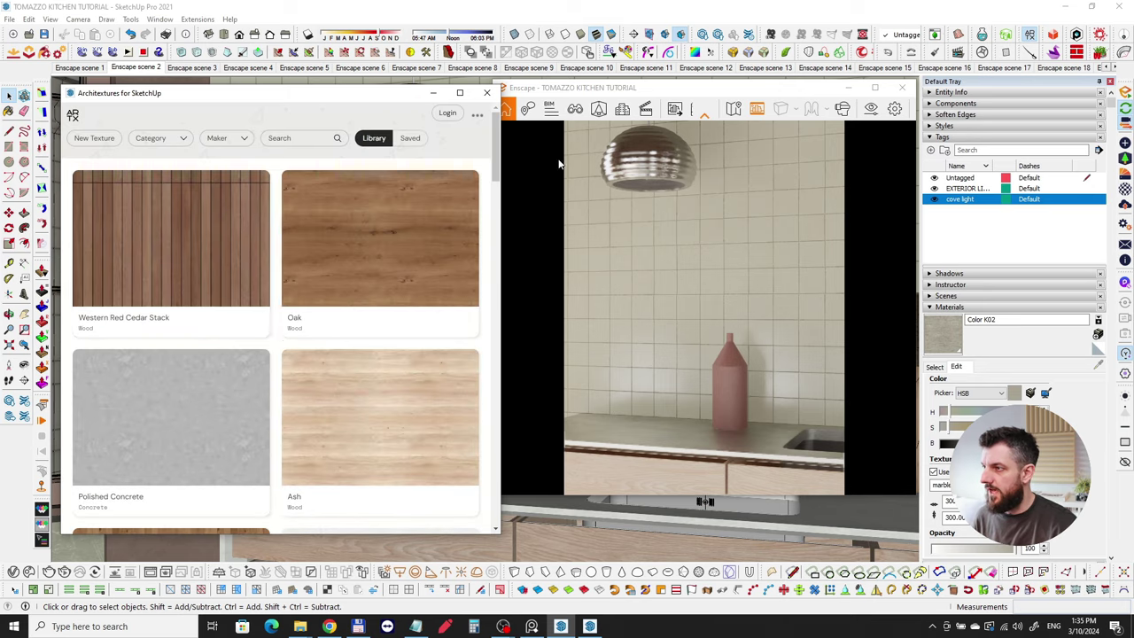
# Start a new Architextures texture, look through the available patterns and choose Stack
pyautogui.click(88, 140)
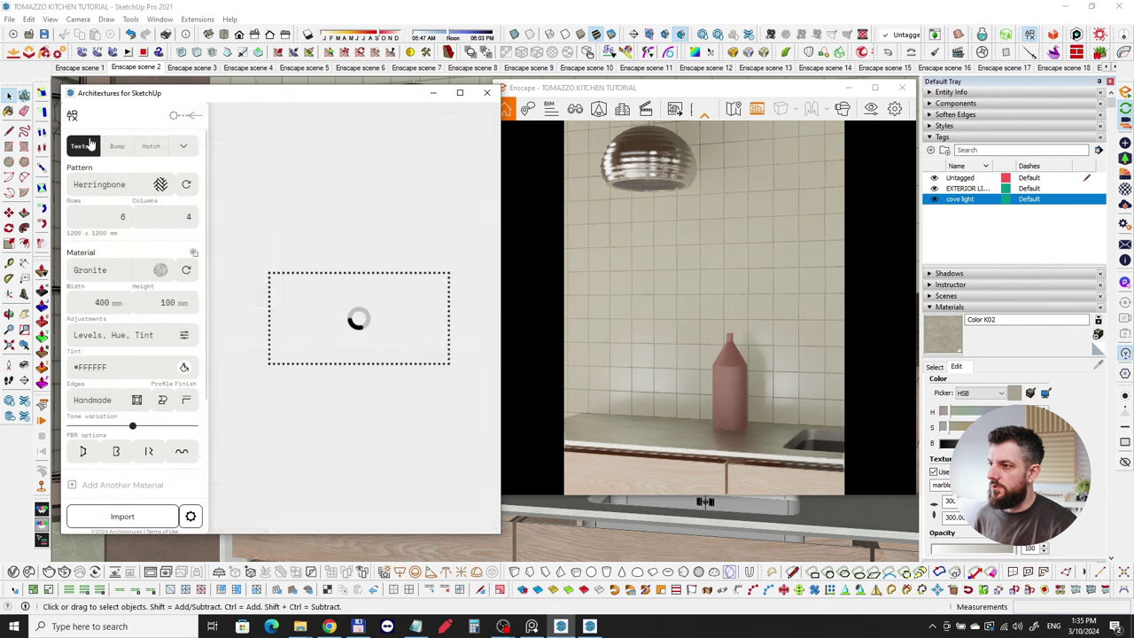
pyautogui.click(133, 187)
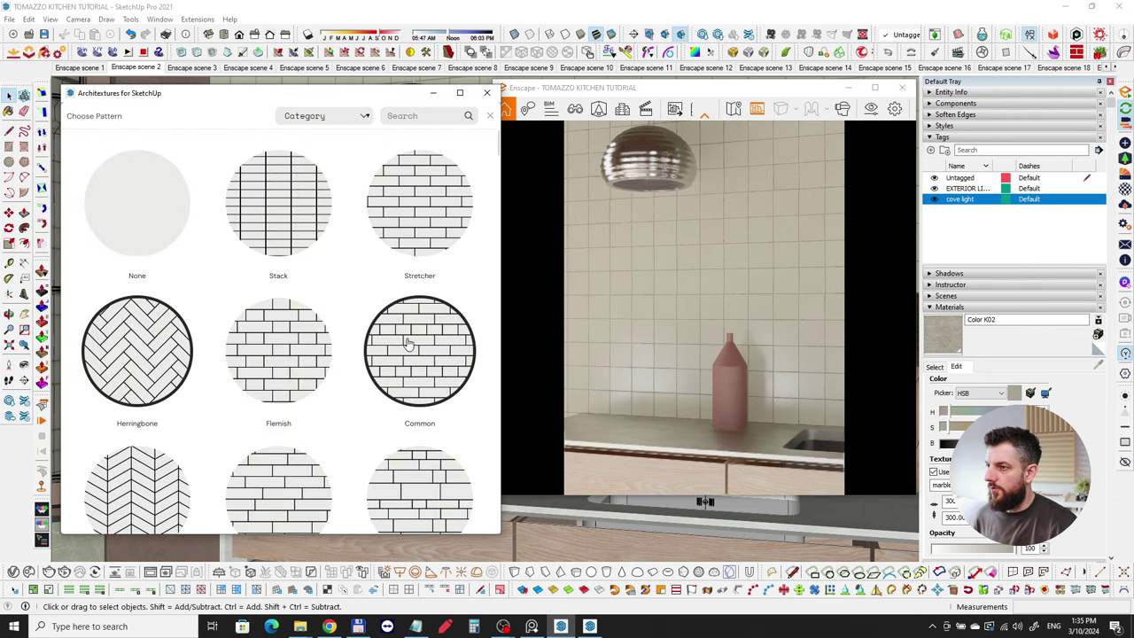
pyautogui.scroll(-2, 336, 310)
pyautogui.scroll(-5, 265, 285)
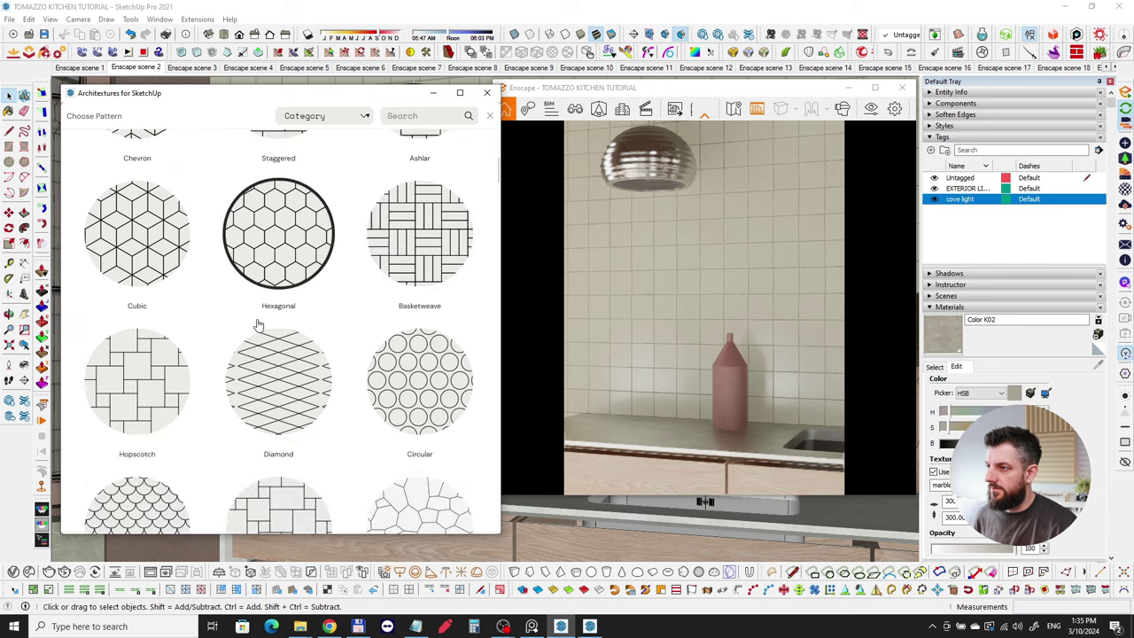
pyautogui.scroll(-4, 422, 270)
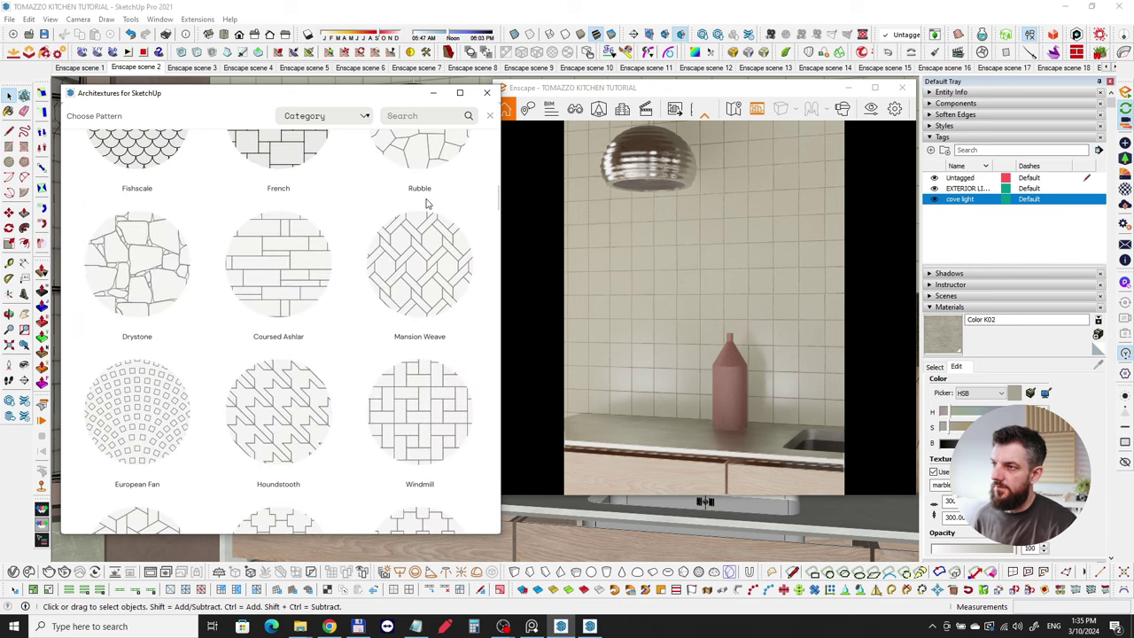
pyautogui.scroll(4, 419, 221)
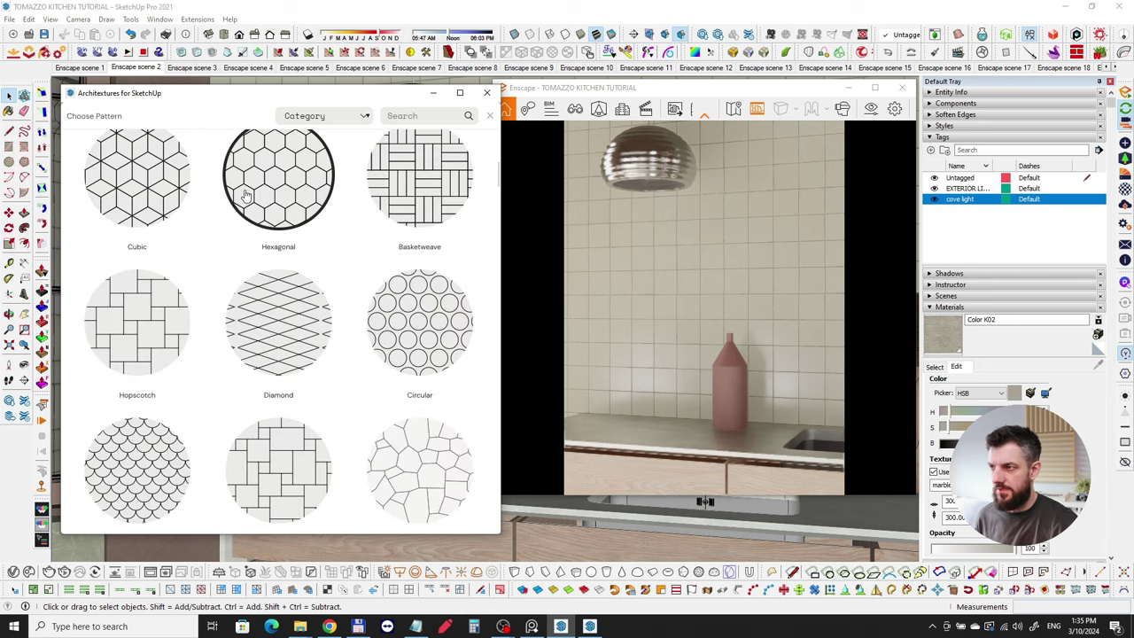
pyautogui.scroll(3, 261, 208)
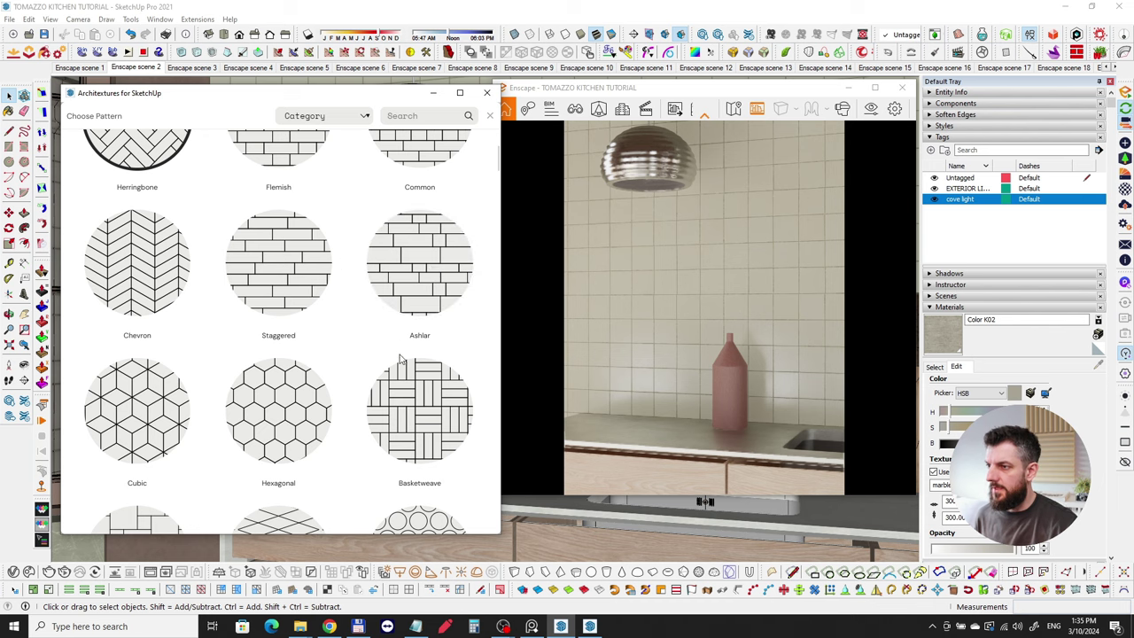
pyautogui.scroll(-3, 423, 284)
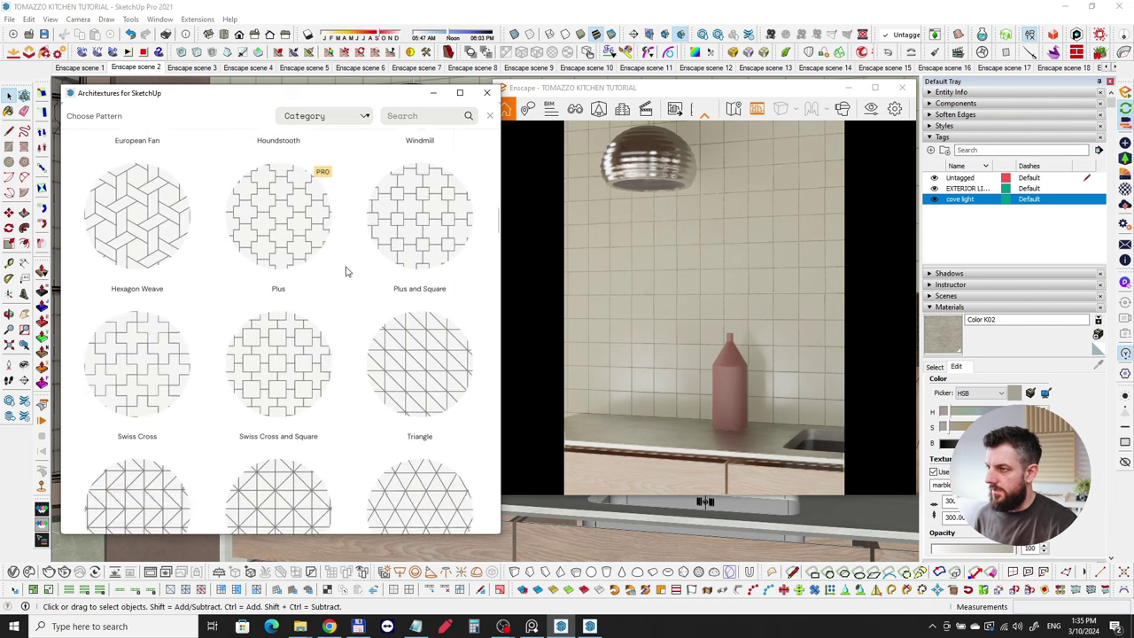
pyautogui.scroll(-10, 345, 272)
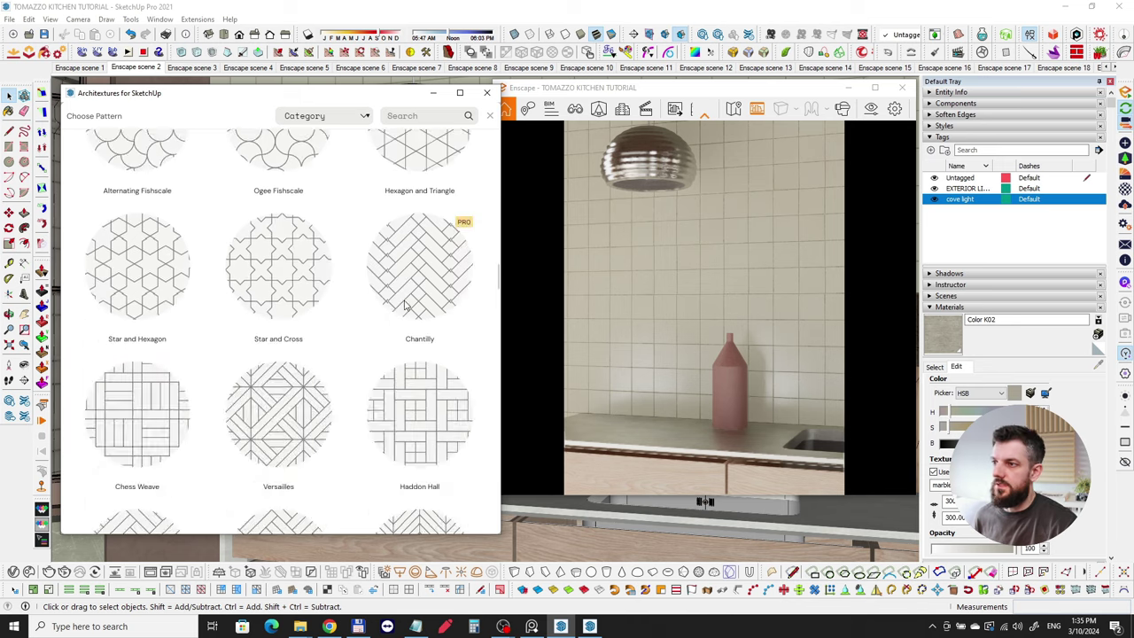
pyautogui.scroll(-15, 390, 299)
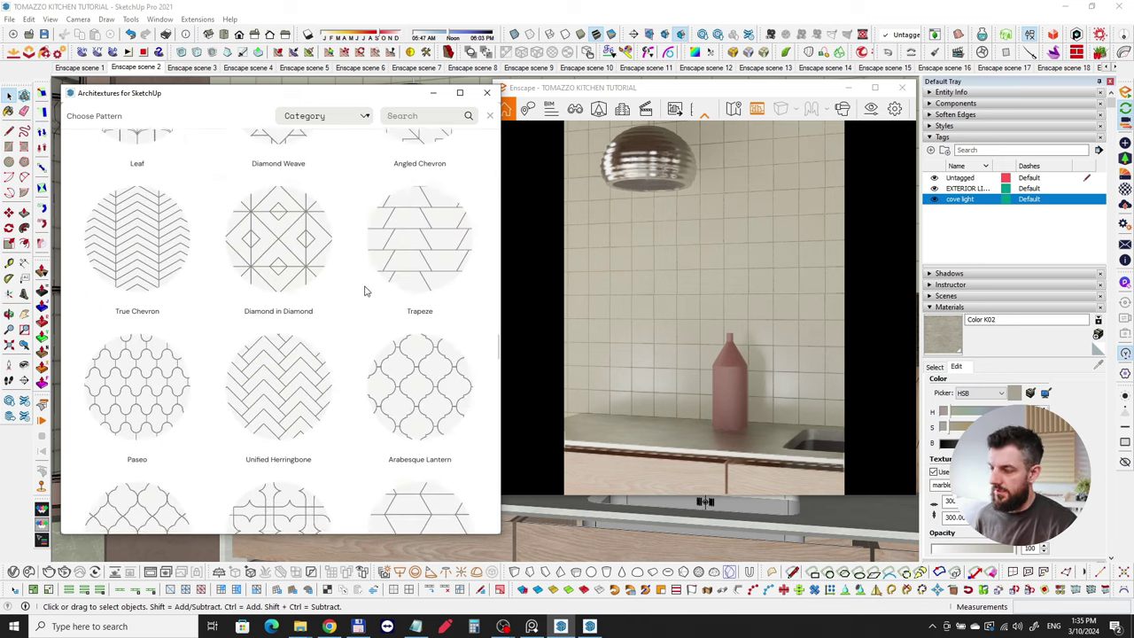
pyautogui.scroll(-12, 355, 293)
pyautogui.scroll(10, 289, 257)
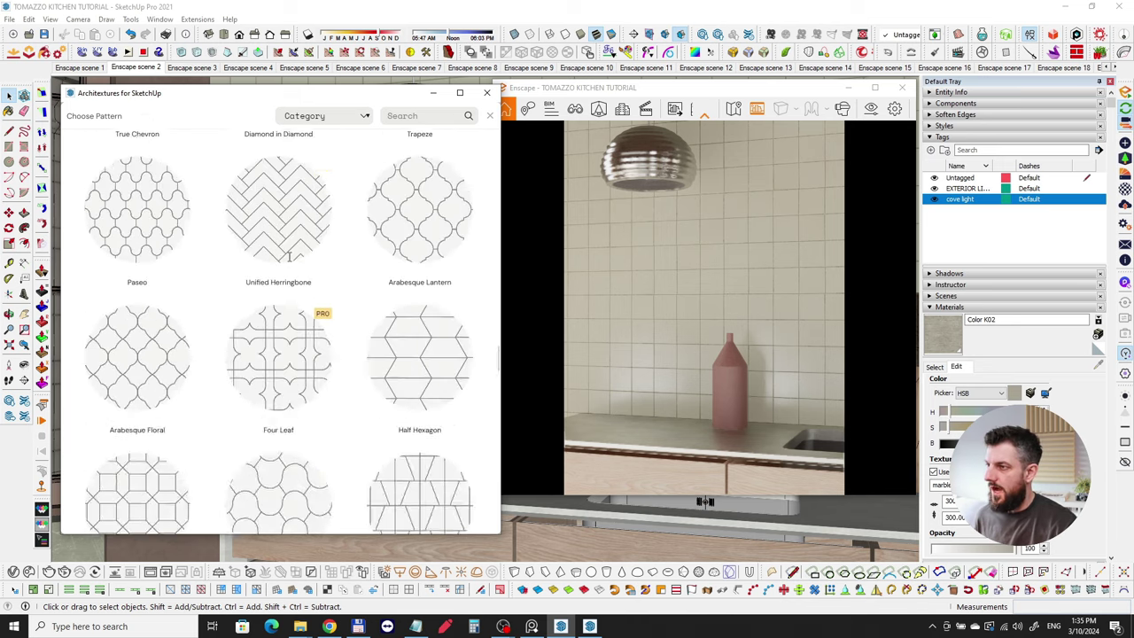
pyautogui.scroll(20, 289, 257)
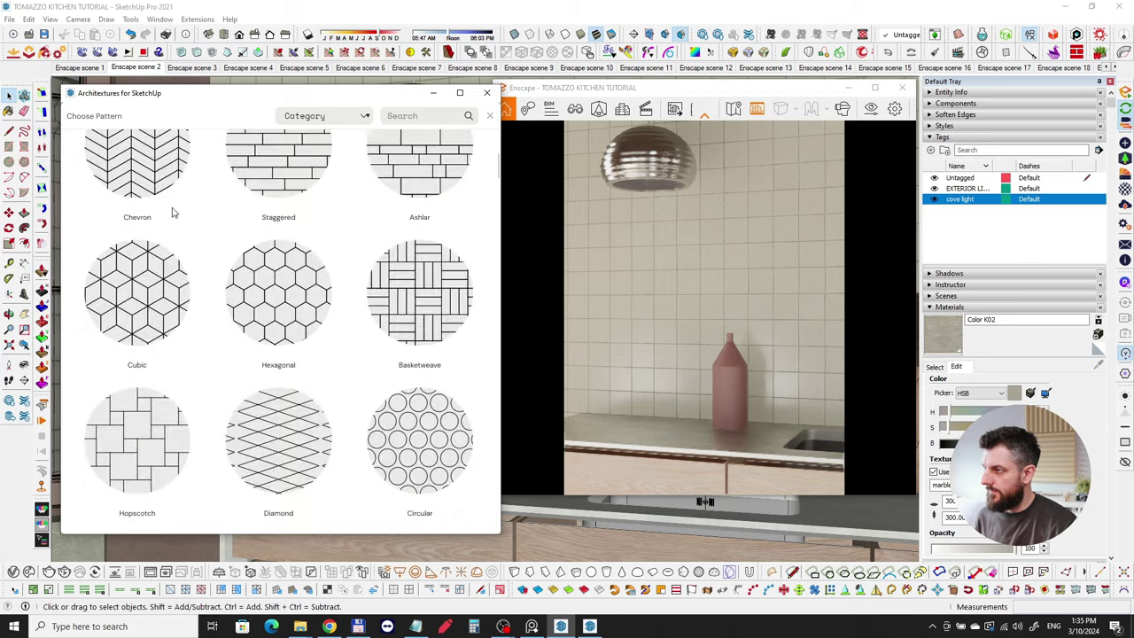
pyautogui.scroll(5, 171, 215)
pyautogui.click(288, 224)
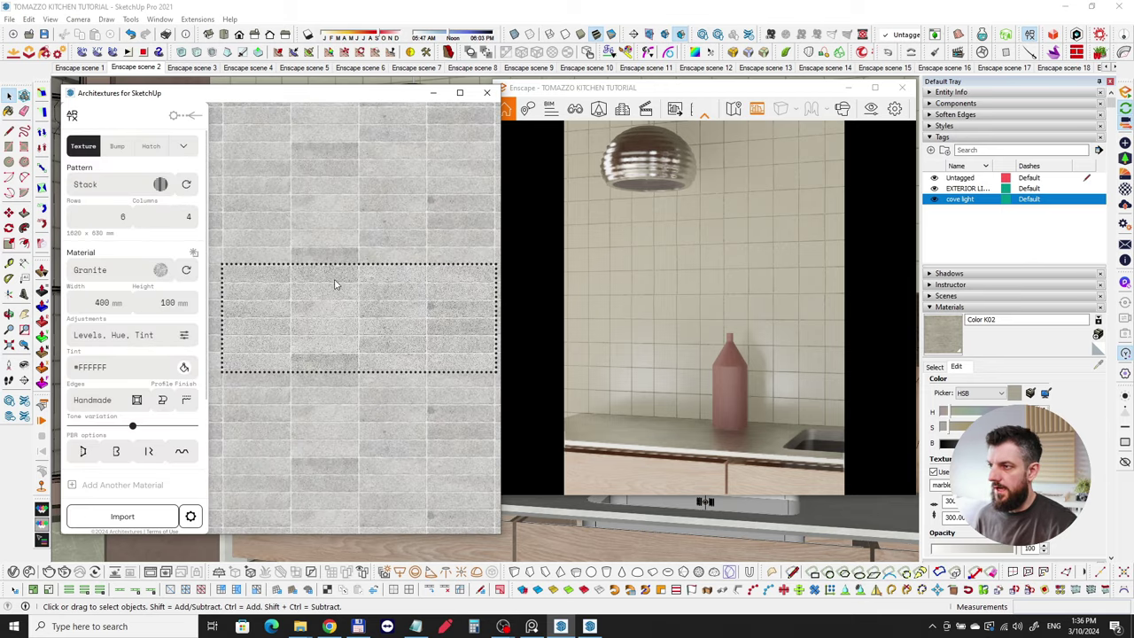
# Set the Stack pattern to 6 columns, keeping 6 rows
pyautogui.click(122, 215)
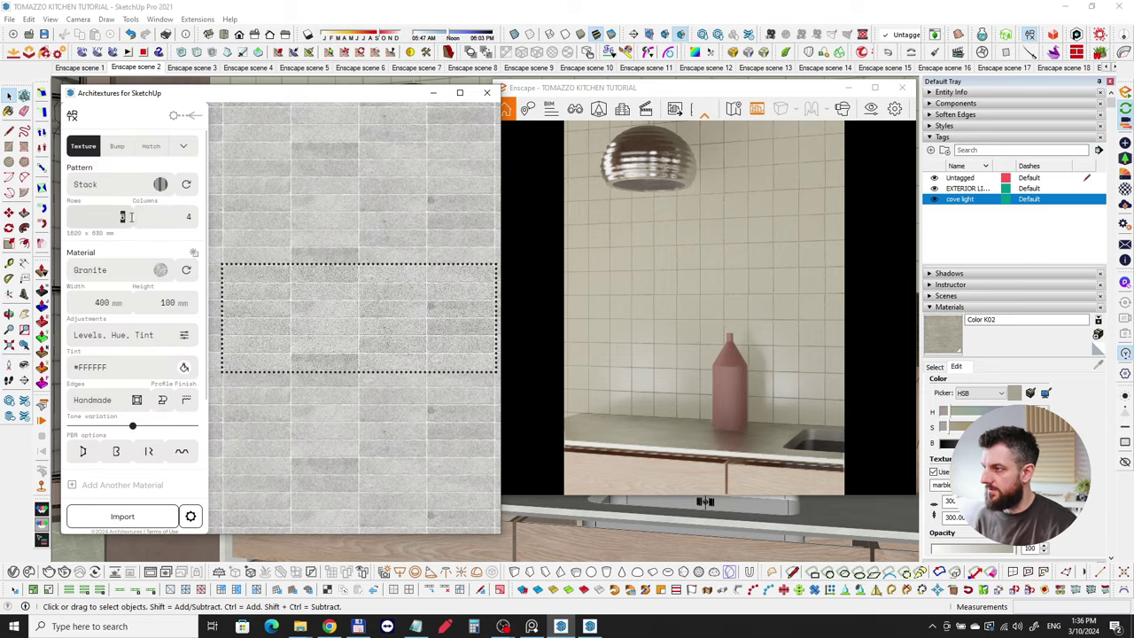
pyautogui.click(201, 217)
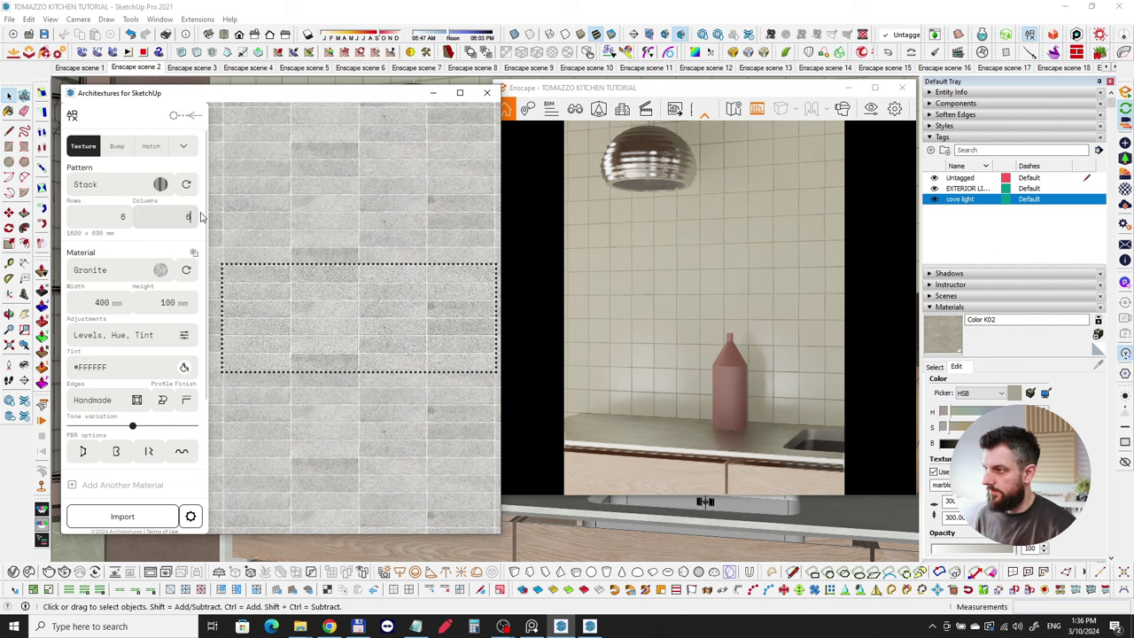
pyautogui.write('6')
pyautogui.press('Return')
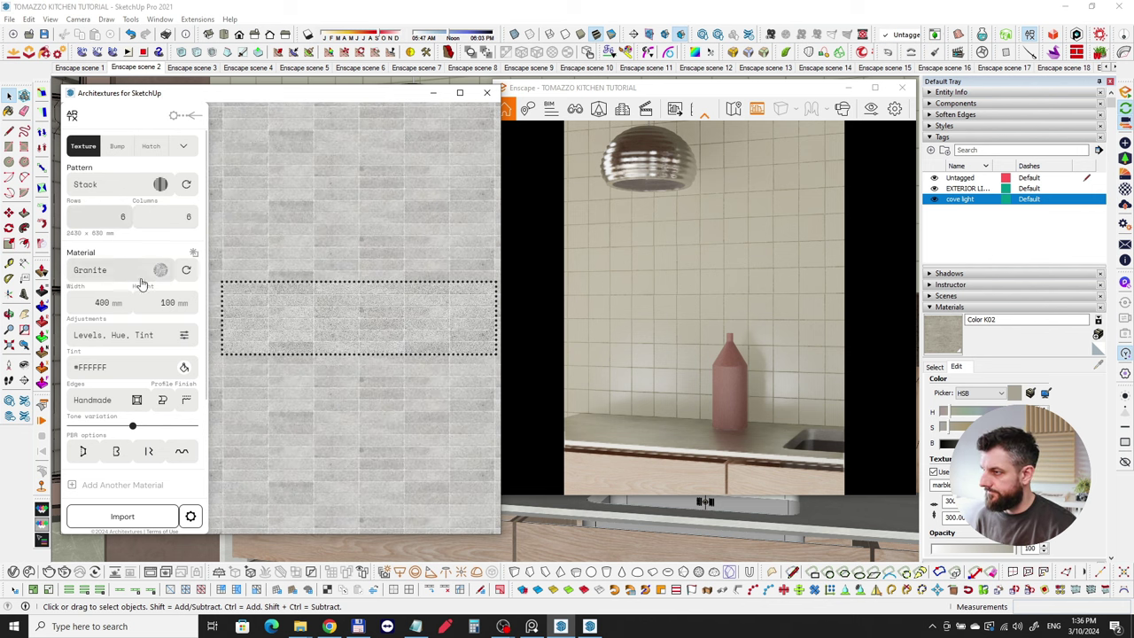
# Set the Granite tiles of the Stack pattern to 200 mm wide and 200 mm high
pyautogui.click(96, 302)
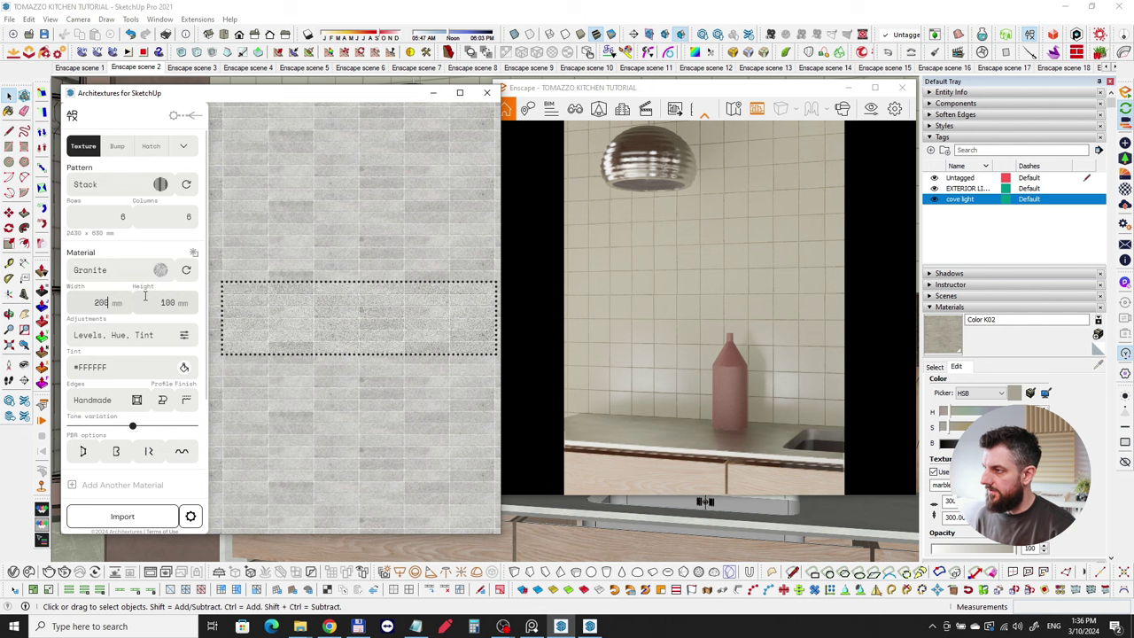
pyautogui.write('200')
pyautogui.click(168, 302)
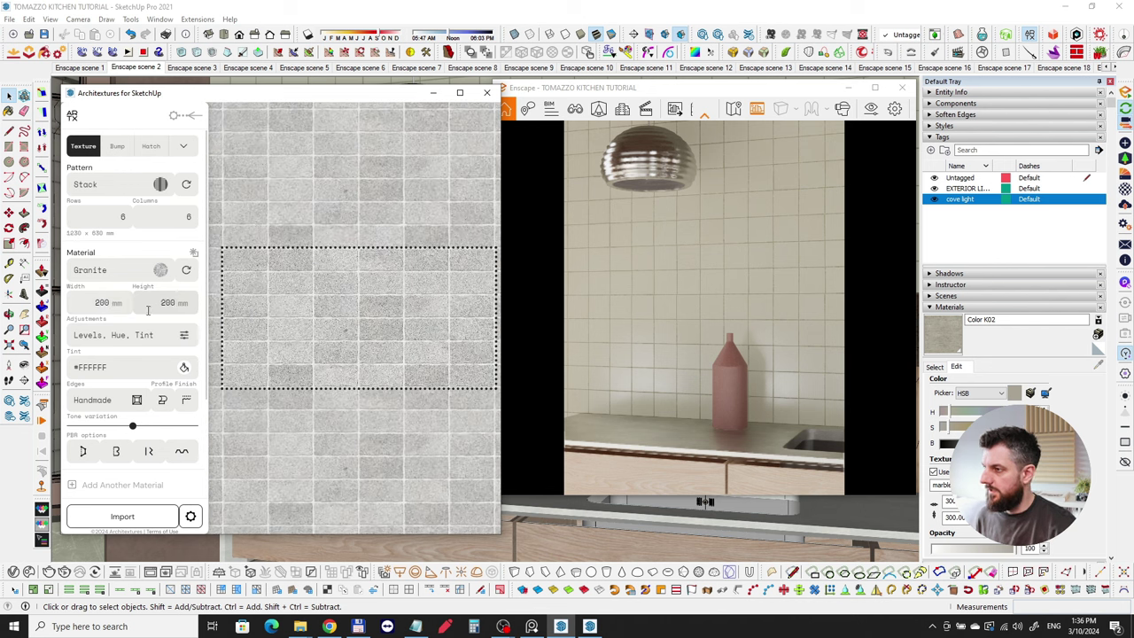
pyautogui.write('200')
pyautogui.click(99, 302)
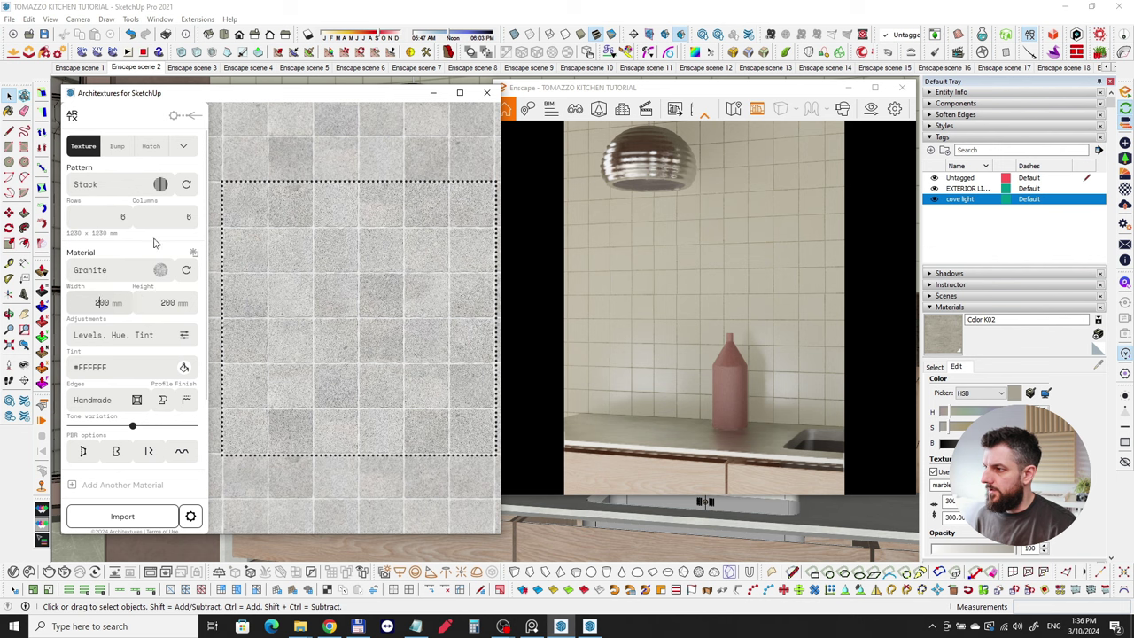
# Look through the stone, brick and wood materials and change the tile material to Travertine
pyautogui.click(96, 271)
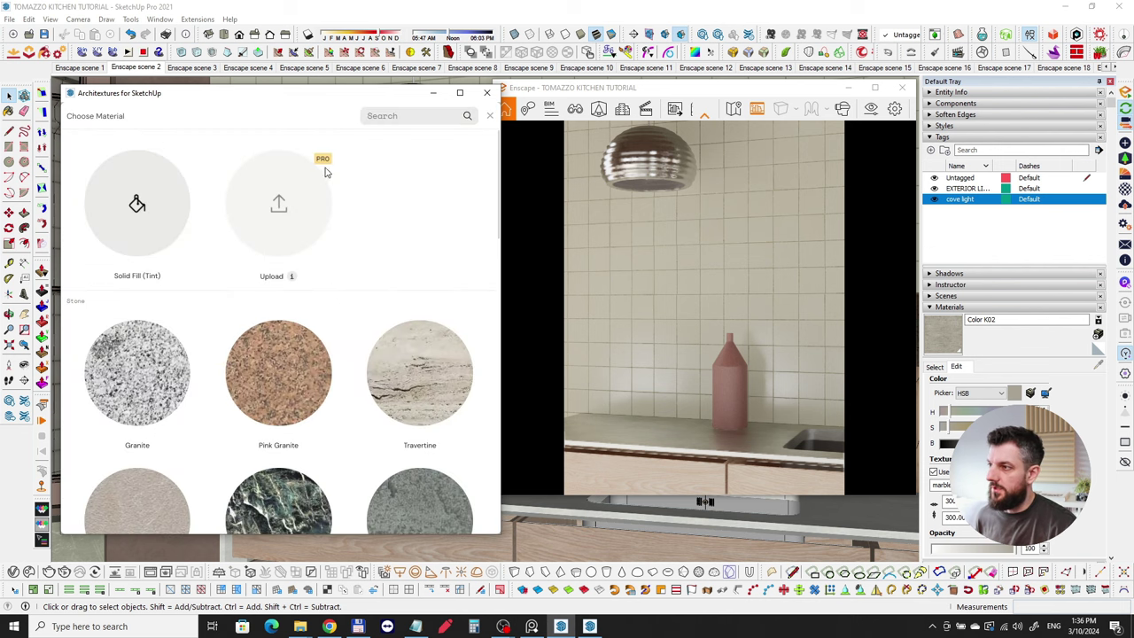
pyautogui.scroll(-3, 270, 239)
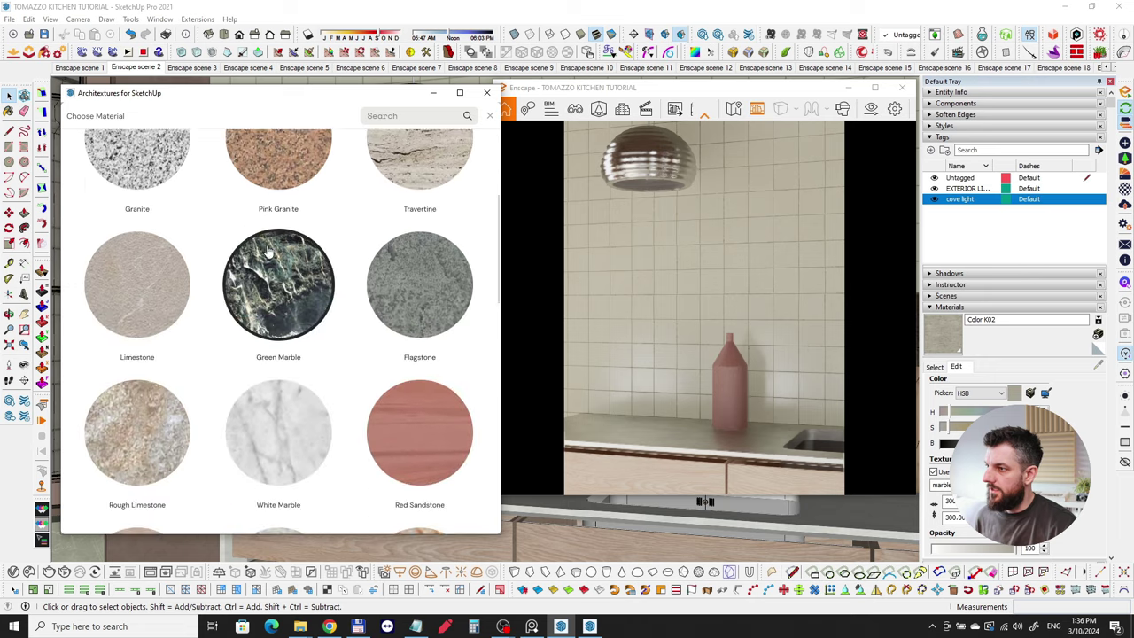
pyautogui.scroll(3, 270, 253)
pyautogui.moveTo(285, 283)
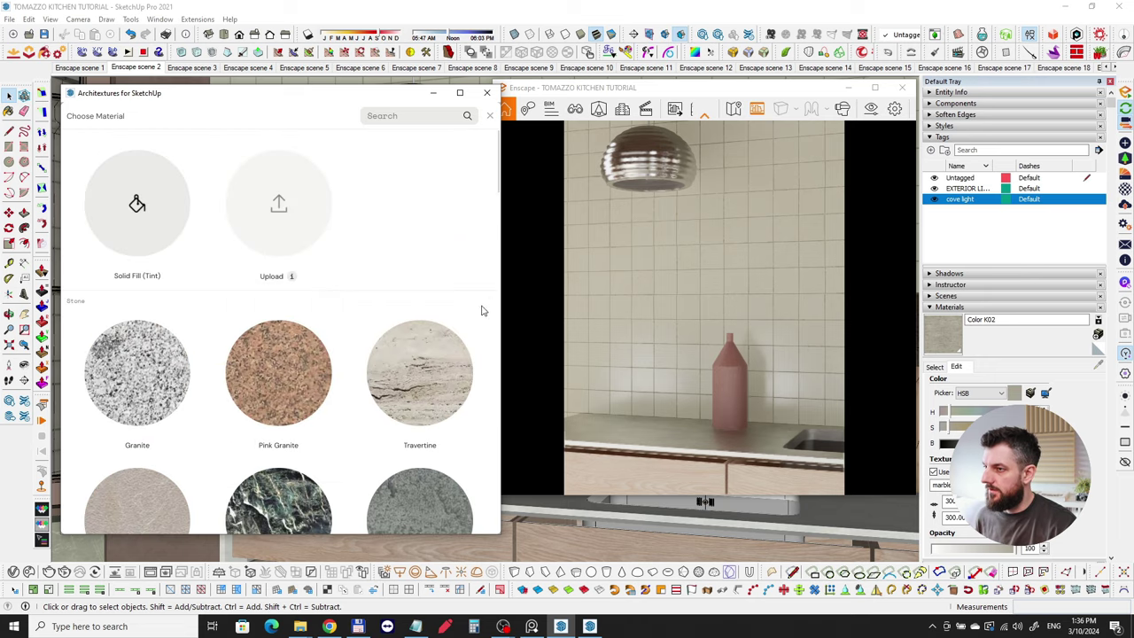
pyautogui.scroll(-6, 409, 326)
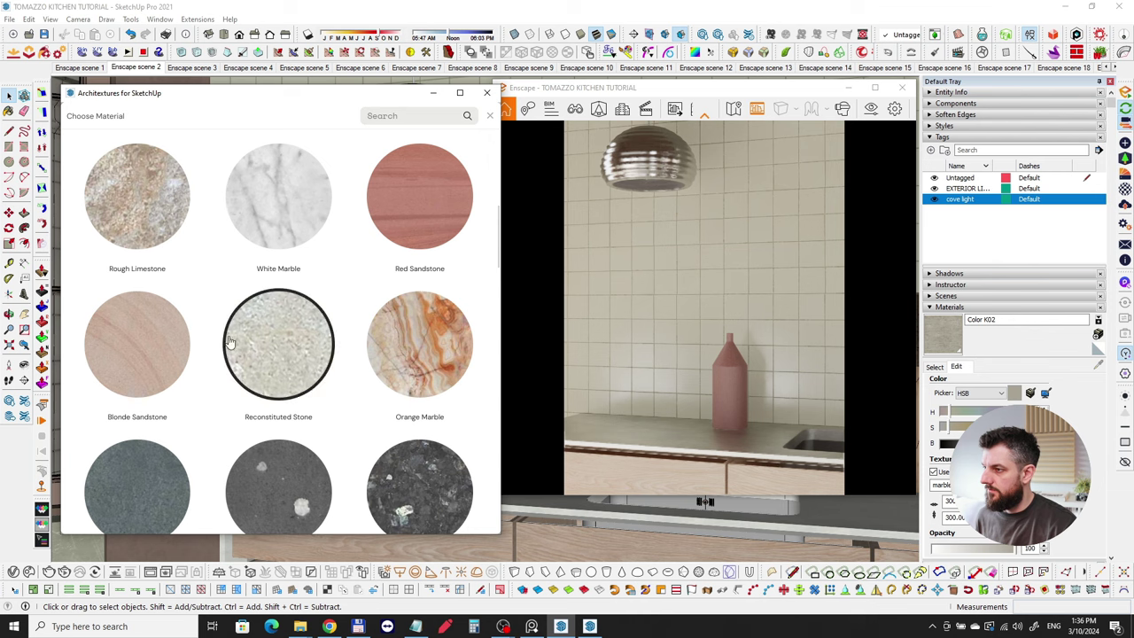
pyautogui.scroll(-15, 229, 343)
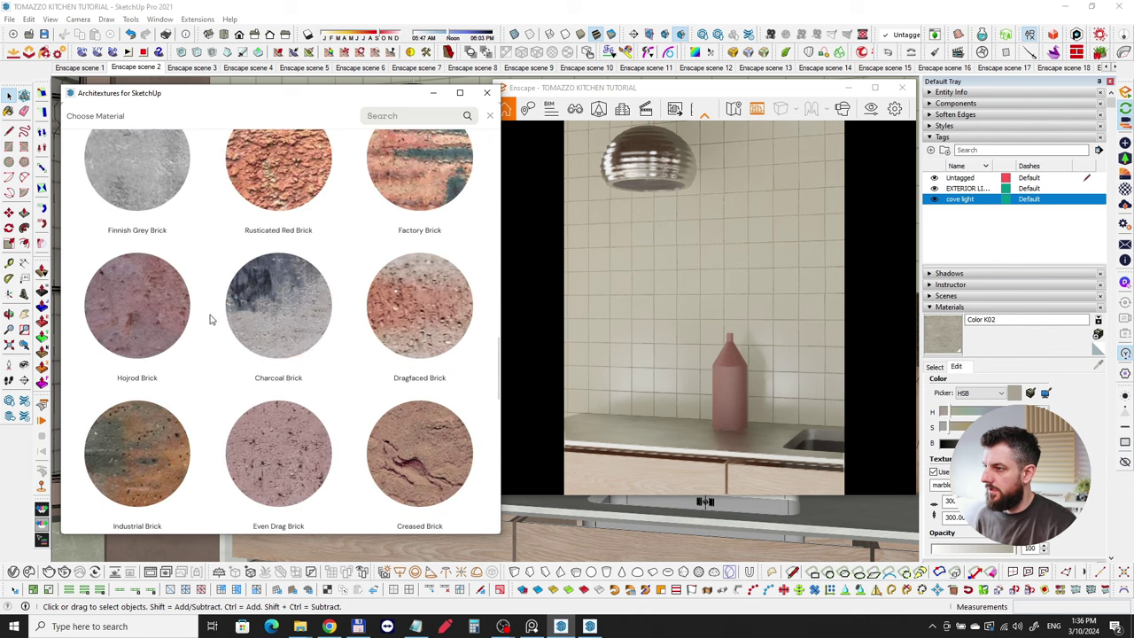
pyautogui.scroll(-10, 304, 286)
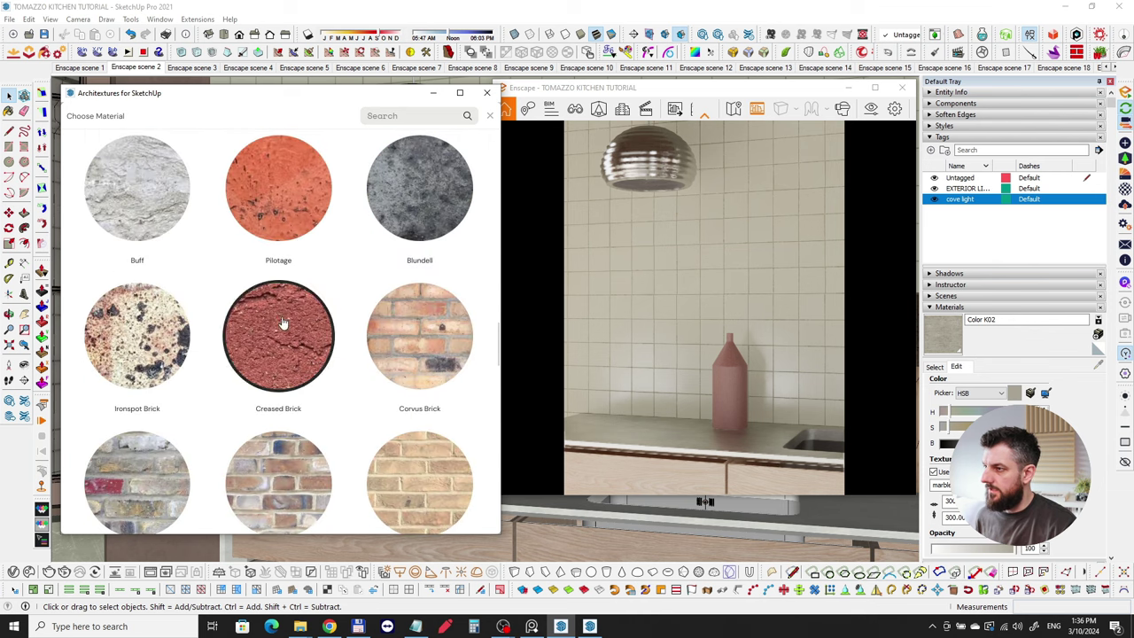
pyautogui.scroll(-8, 413, 327)
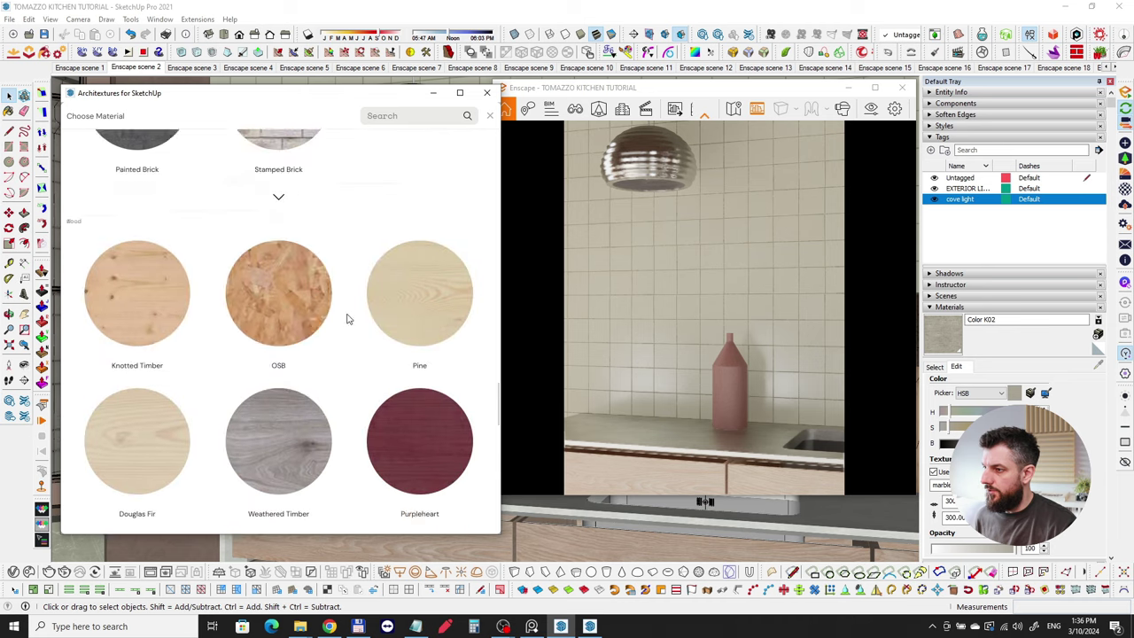
pyautogui.scroll(15, 284, 293)
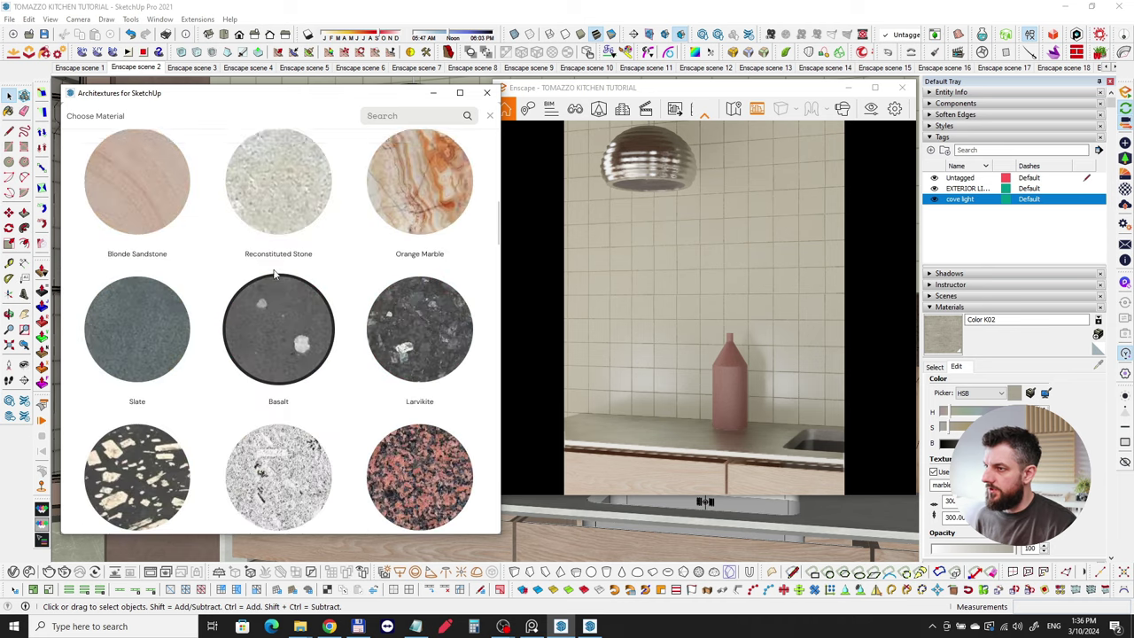
pyautogui.scroll(5, 275, 275)
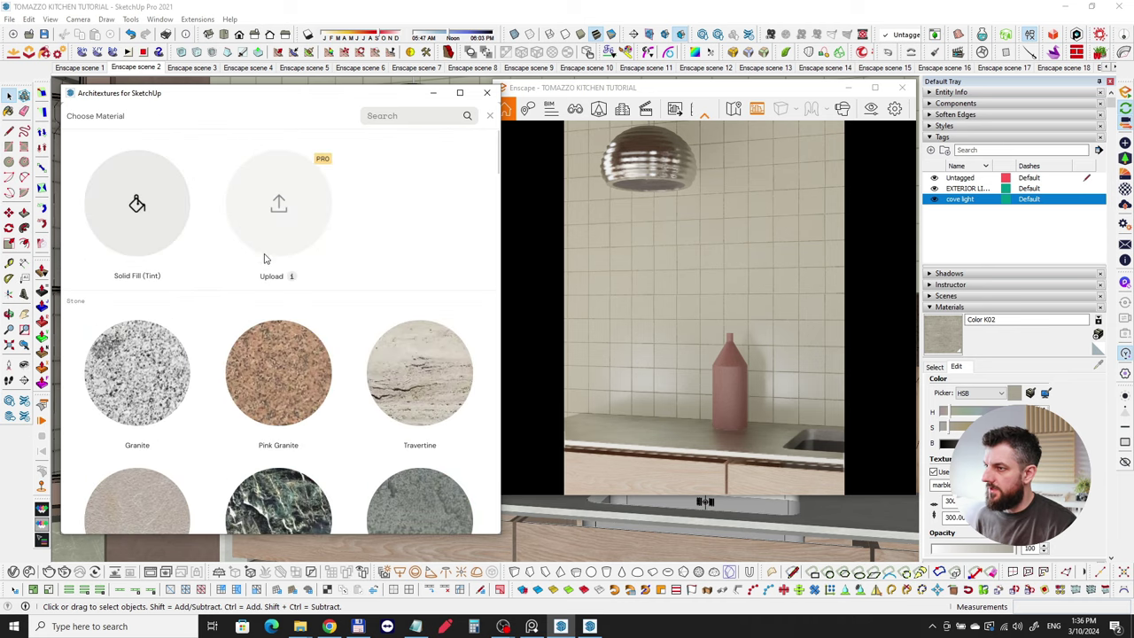
pyautogui.click(420, 363)
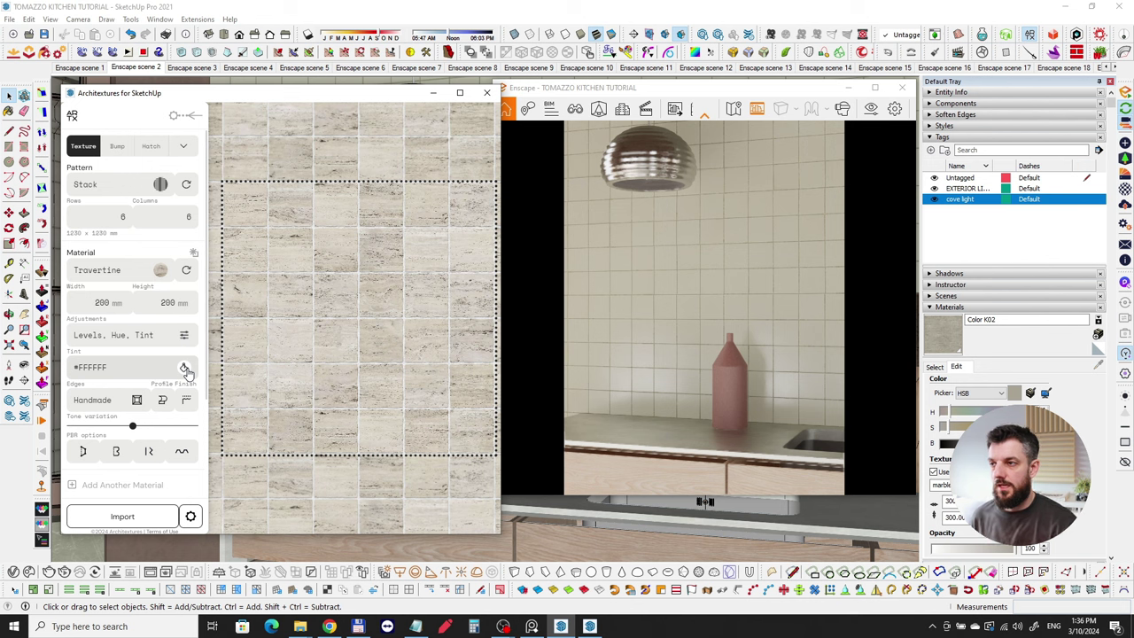
# Examine the edge styles available for the Travertine tiles, keeping the Handmade style
pyautogui.click(93, 401)
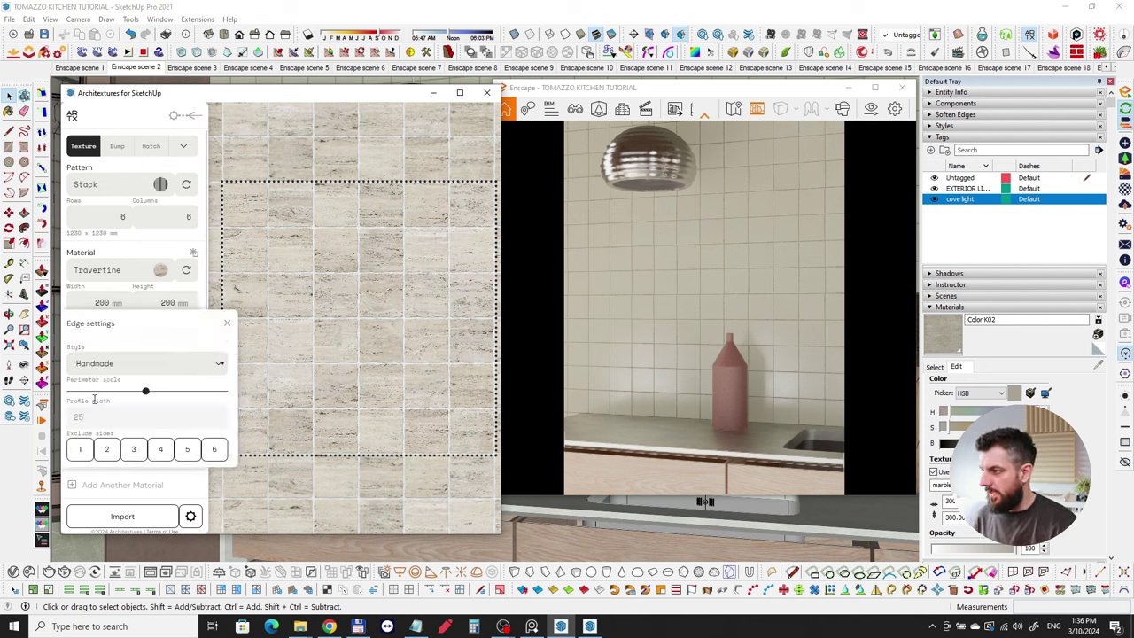
pyautogui.click(134, 365)
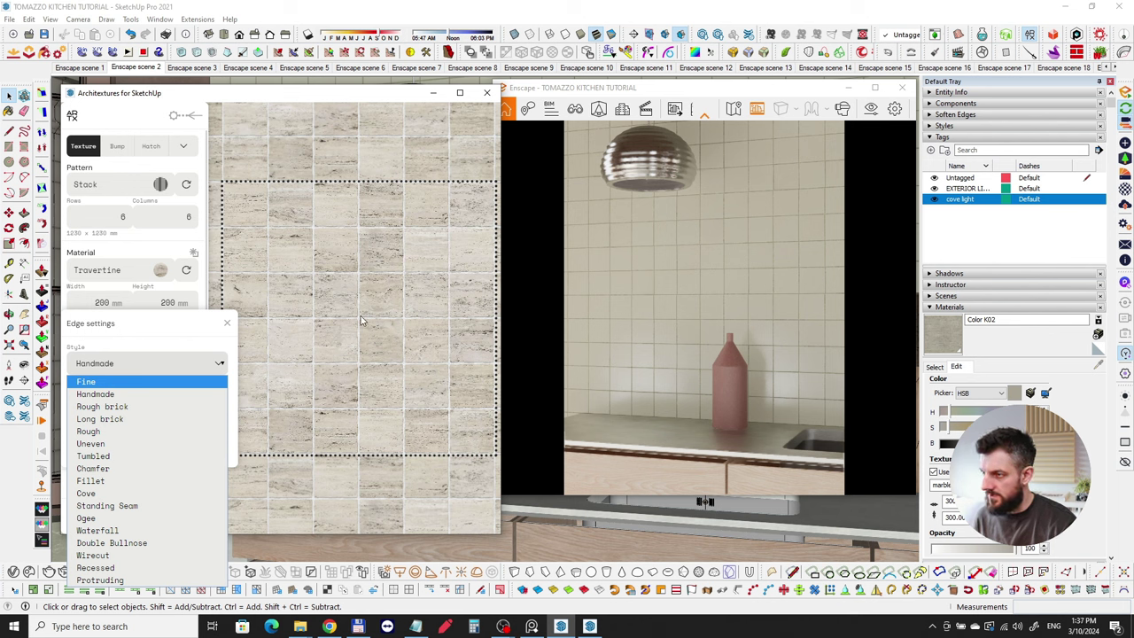
pyautogui.click(233, 326)
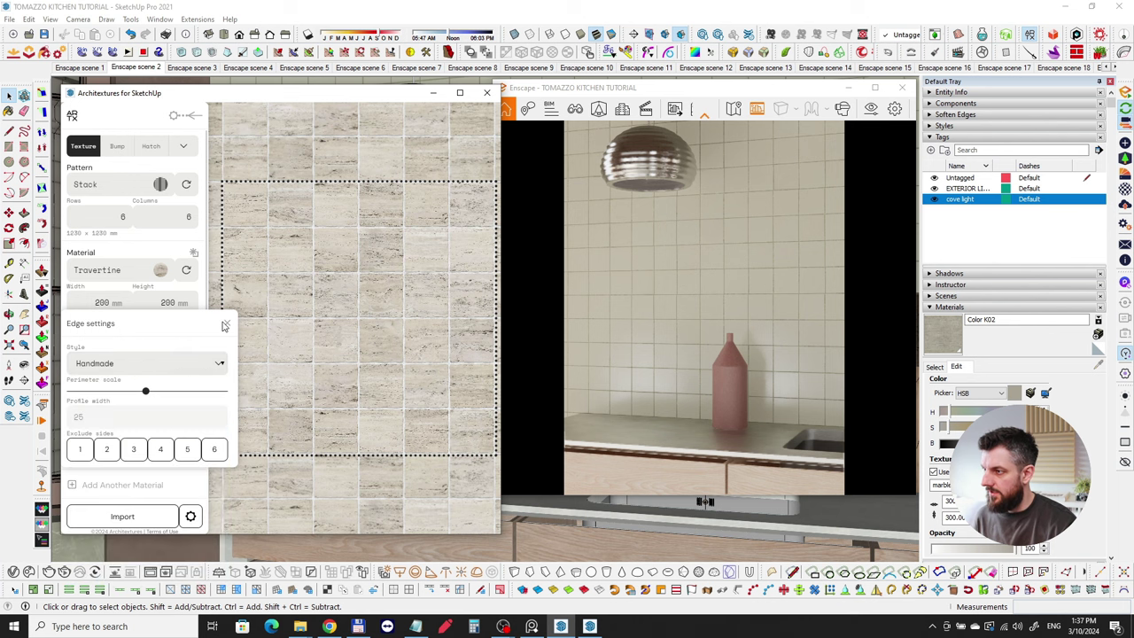
pyautogui.click(227, 326)
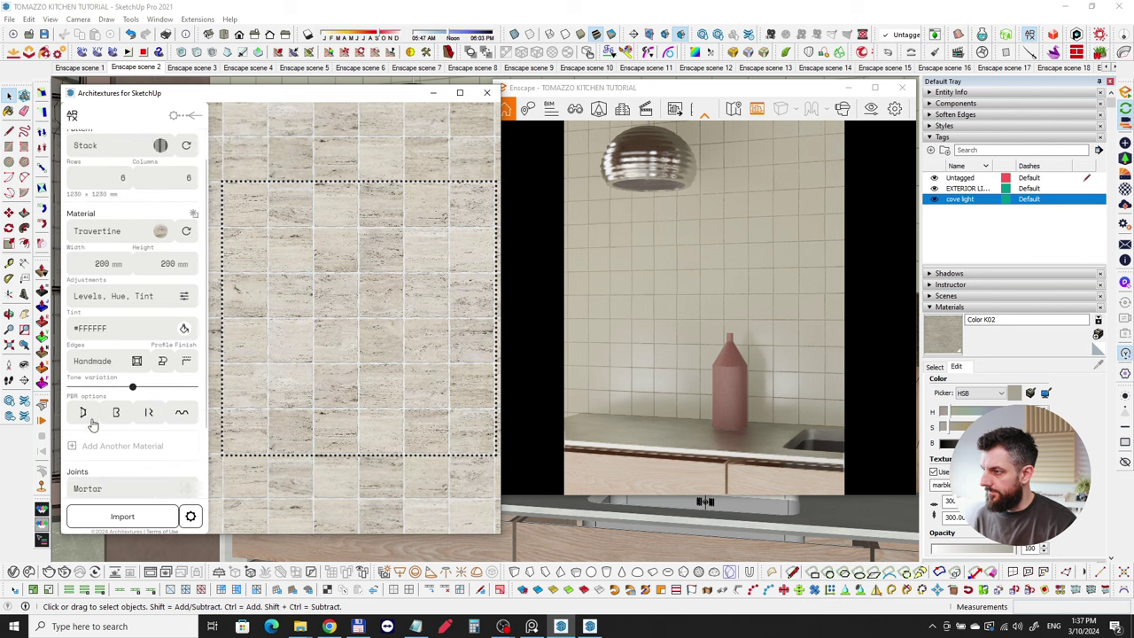
# Examine the displacement options among the Travertine material's PBR settings and close them without changes
pyautogui.scroll(-1, 90, 381)
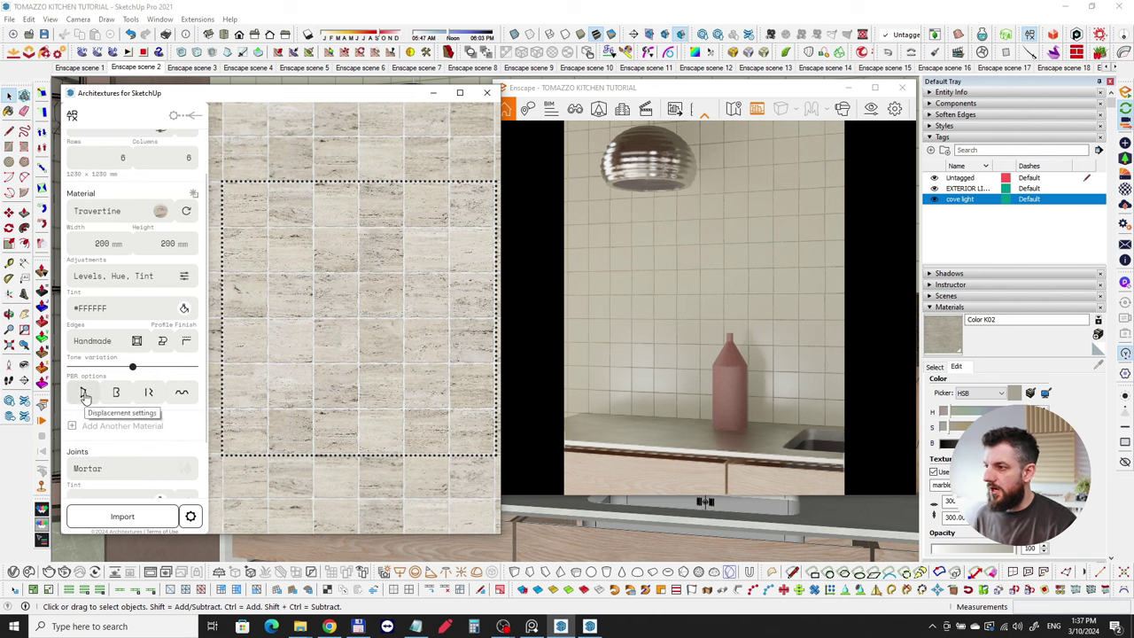
pyautogui.click(85, 394)
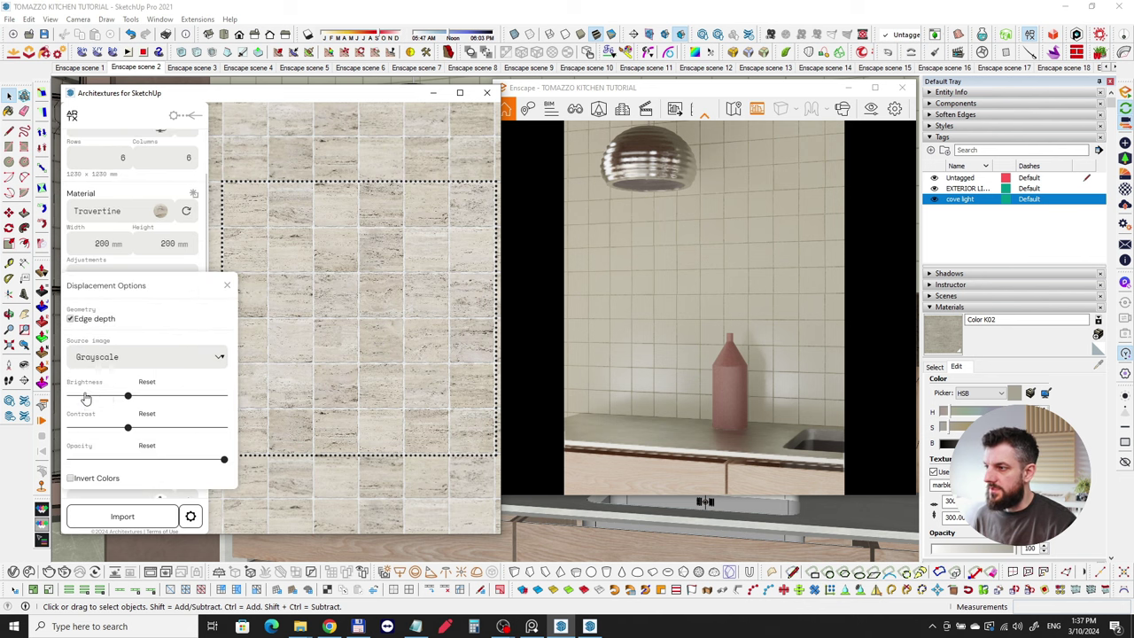
pyautogui.click(228, 284)
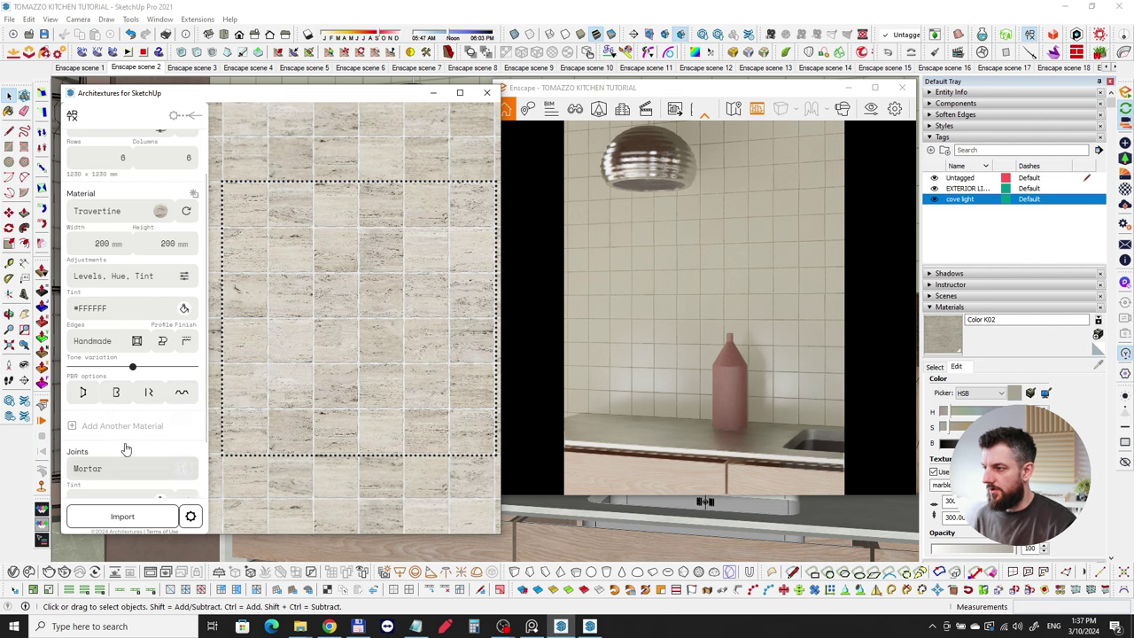
# View the materials available for the tile joints, keeping Mortar
pyautogui.scroll(-3, 138, 416)
pyautogui.click(121, 402)
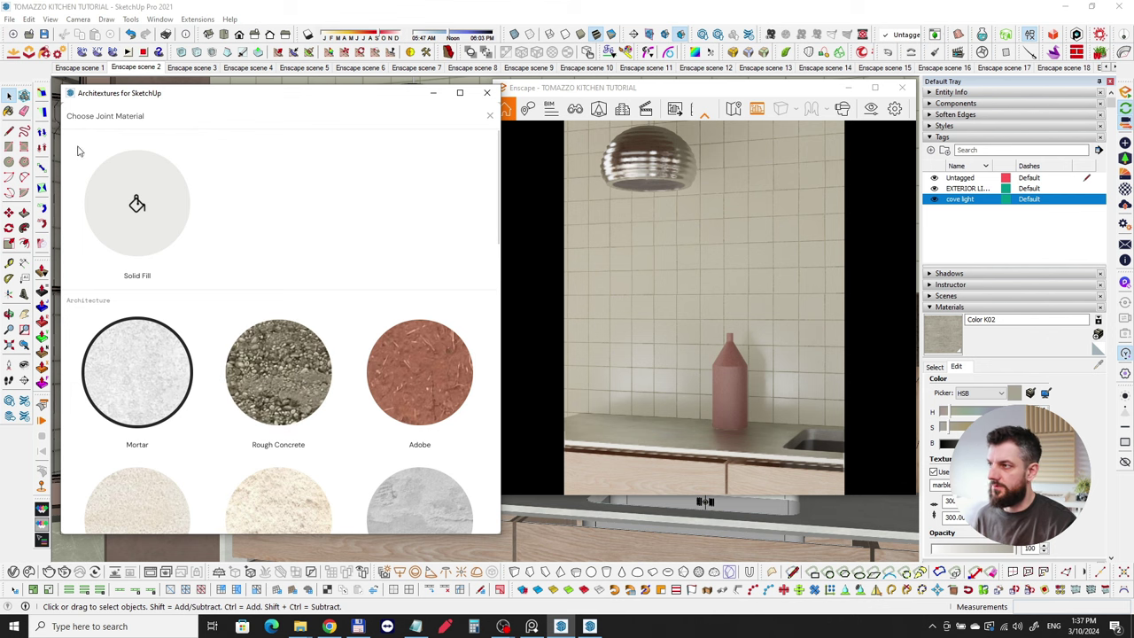
pyautogui.click(489, 115)
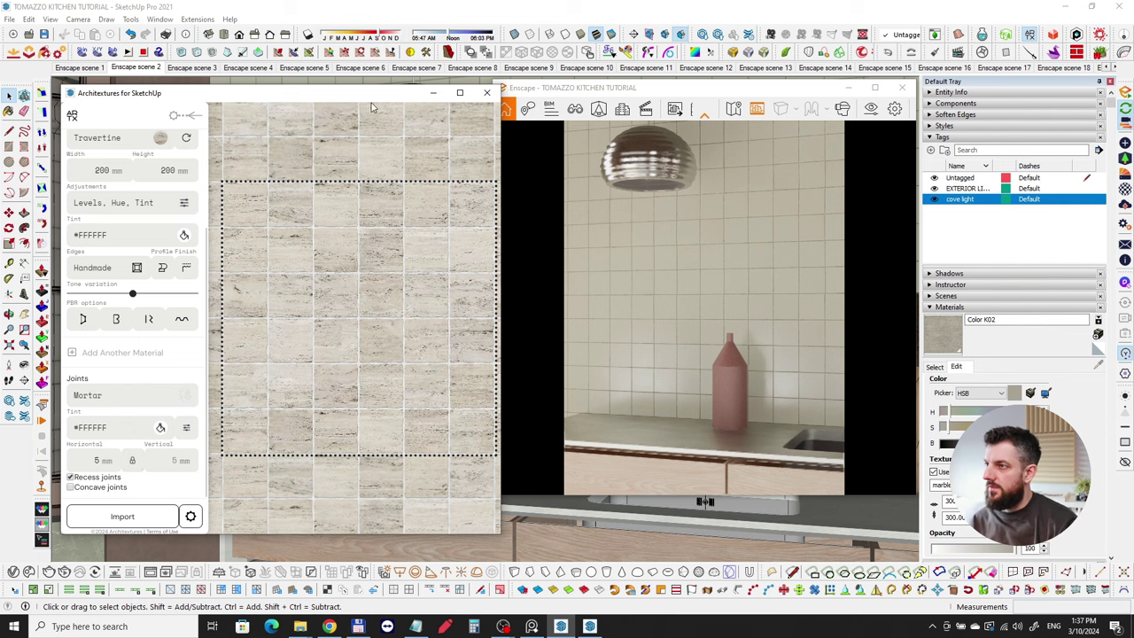
# Collapse the tag list to reveal the full material settings and import the Travertine stack texture into SketchUp
pyautogui.moveTo(372, 106); pyautogui.dragTo(357, 92)
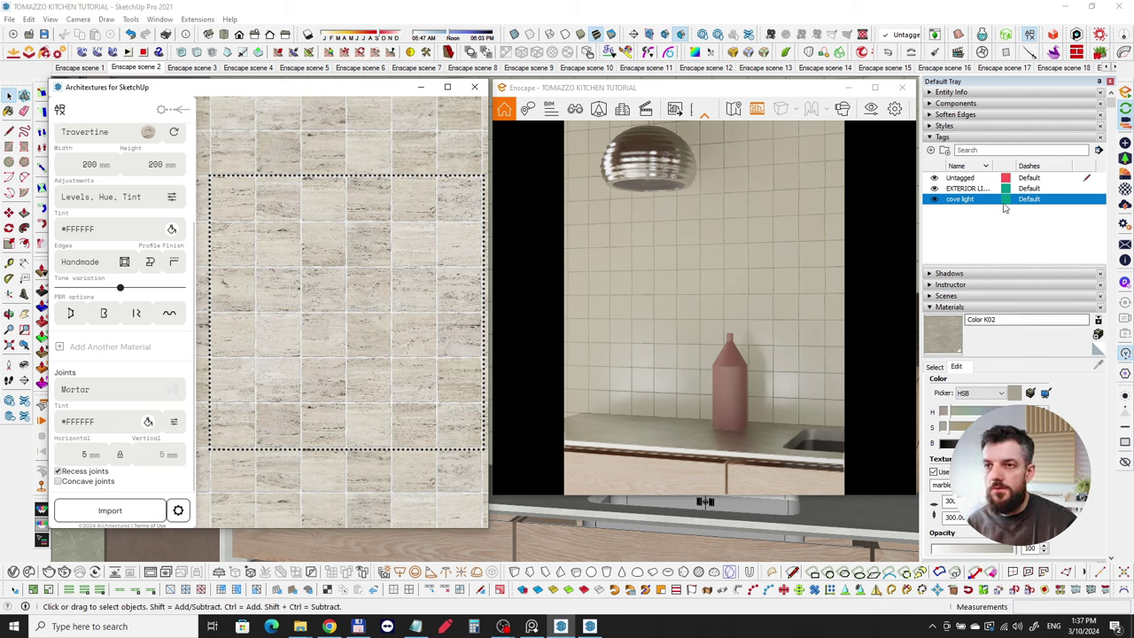
pyautogui.click(971, 137)
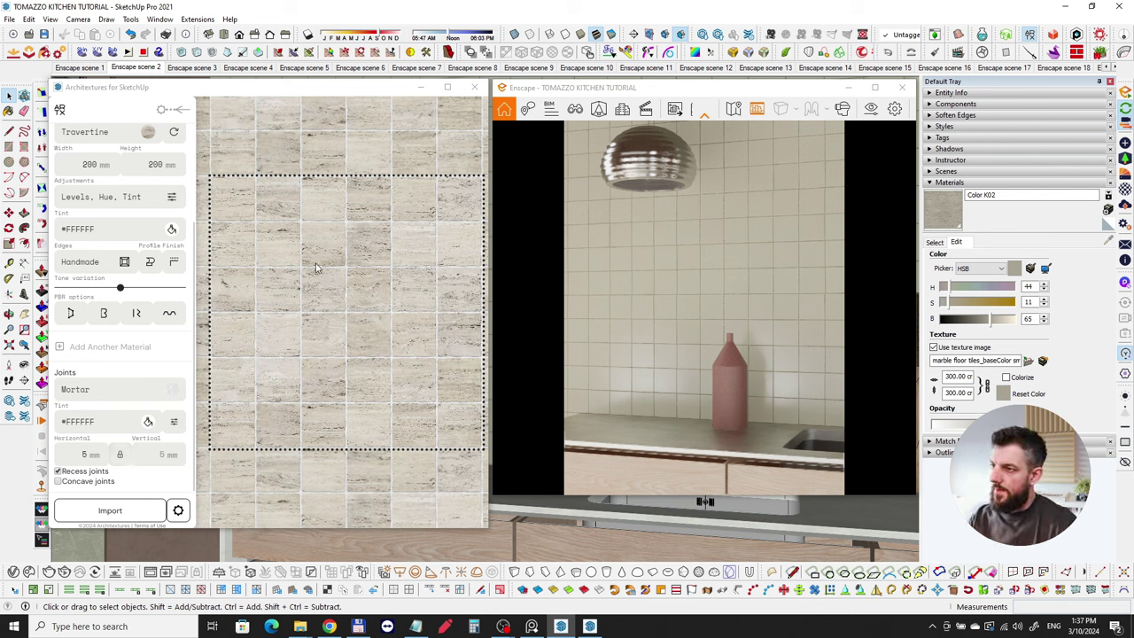
pyautogui.click(1030, 35)
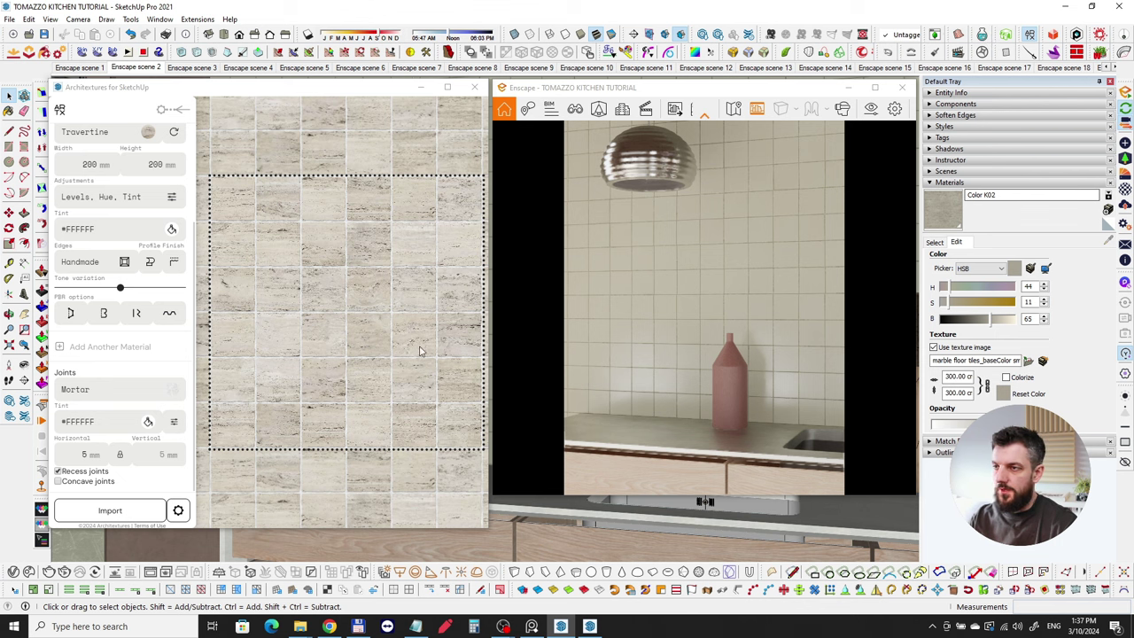
pyautogui.click(98, 514)
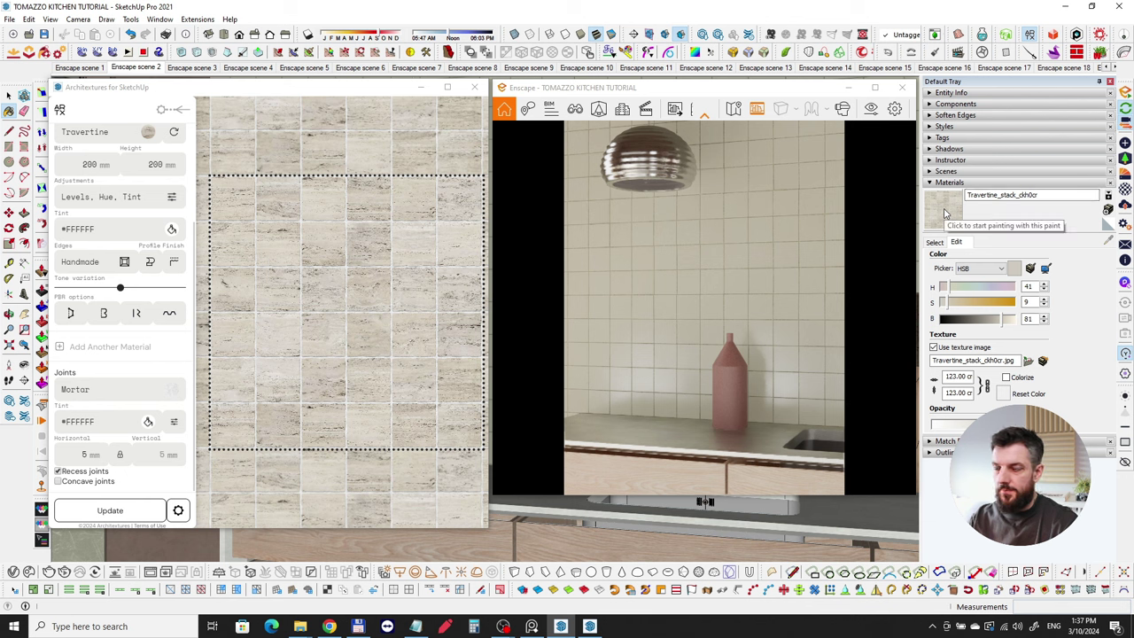
# Examine the formats offered in the texture's import options, keeping Texture, and close Architextures for SketchUp
pyautogui.click(178, 512)
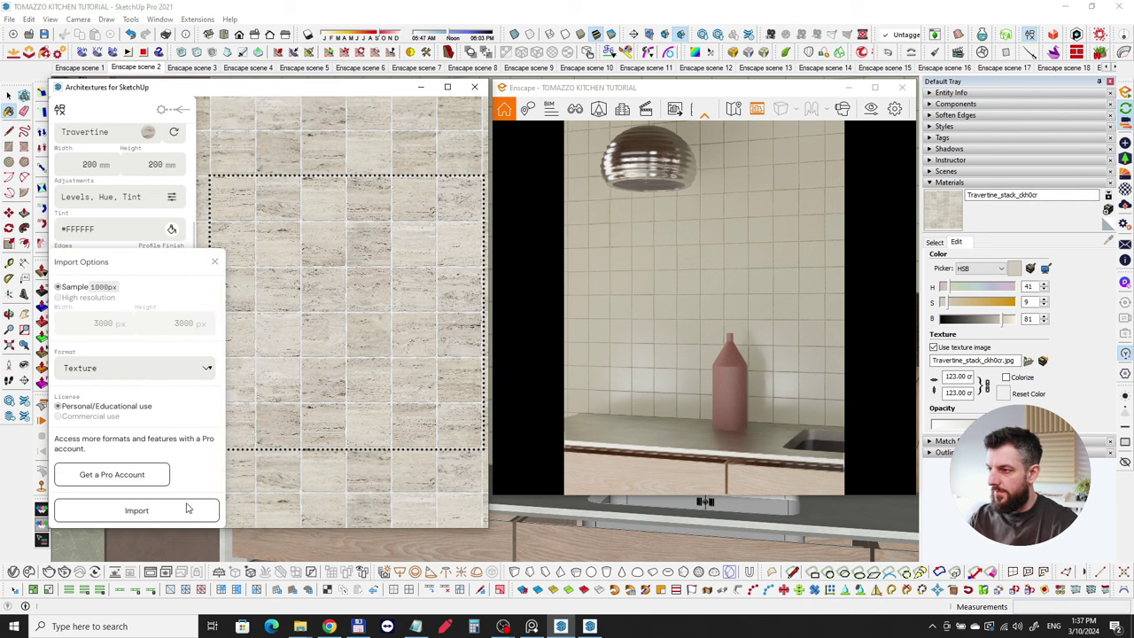
pyautogui.click(137, 371)
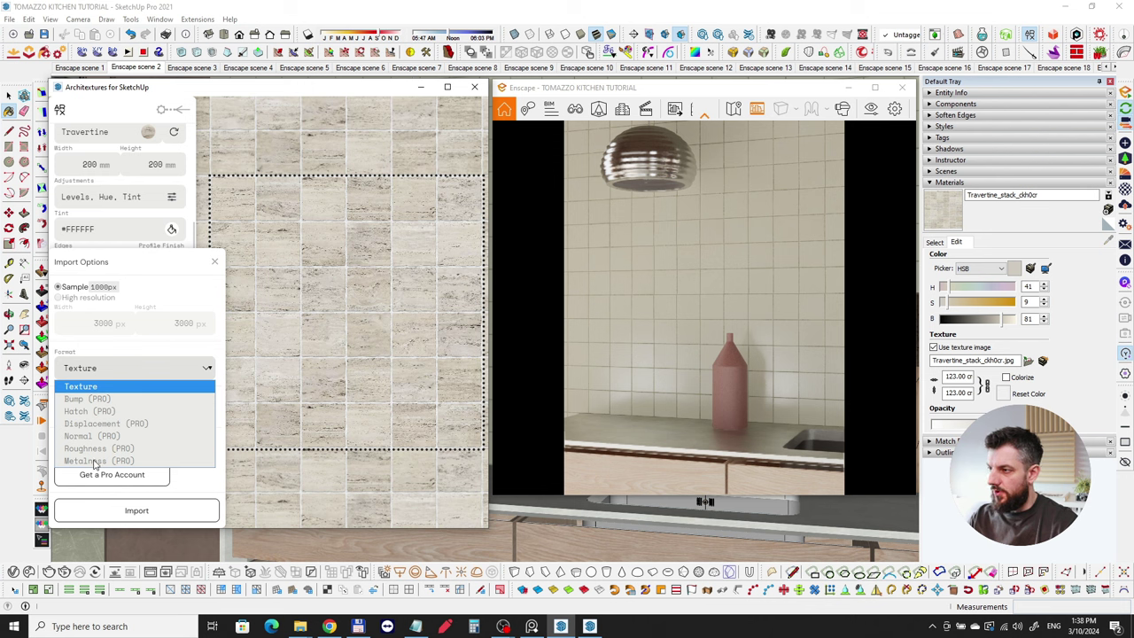
pyautogui.click(215, 261)
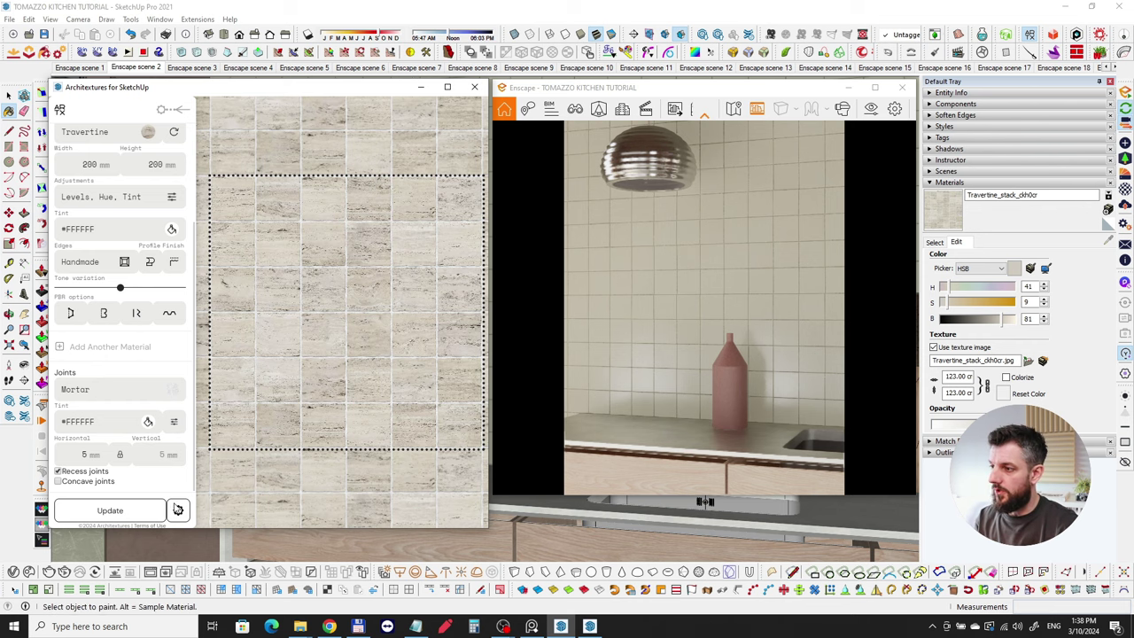
pyautogui.click(475, 87)
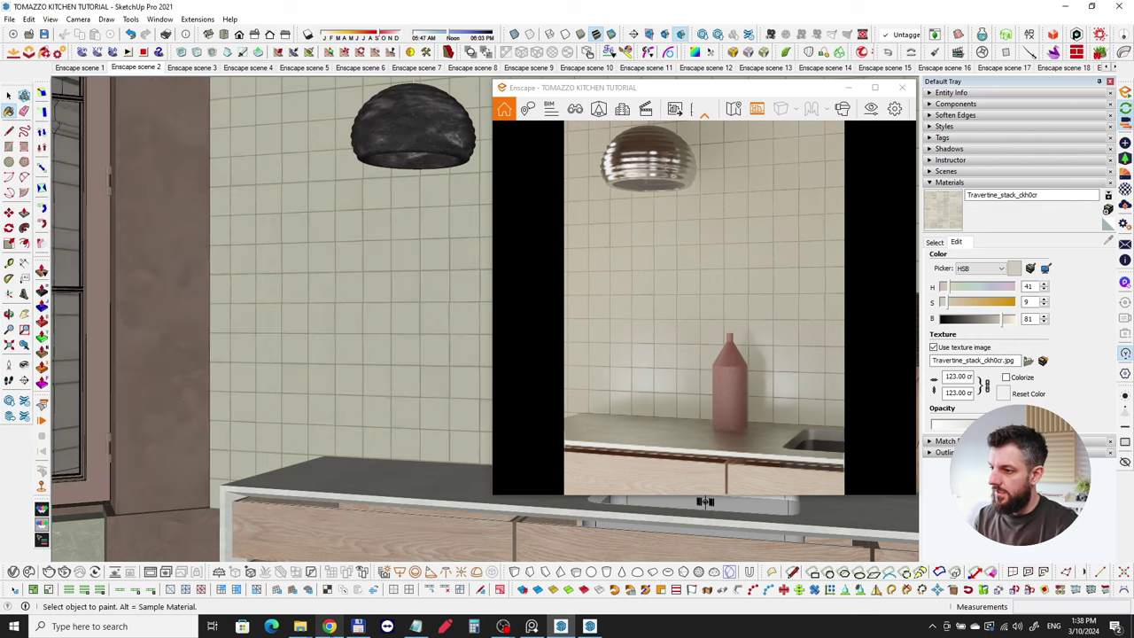
# Switch to the Architextures website in Chrome and examine the download options of the Demountable Ceiling Tile Stack texture
pyautogui.click(329, 626)
pyautogui.click(227, 13)
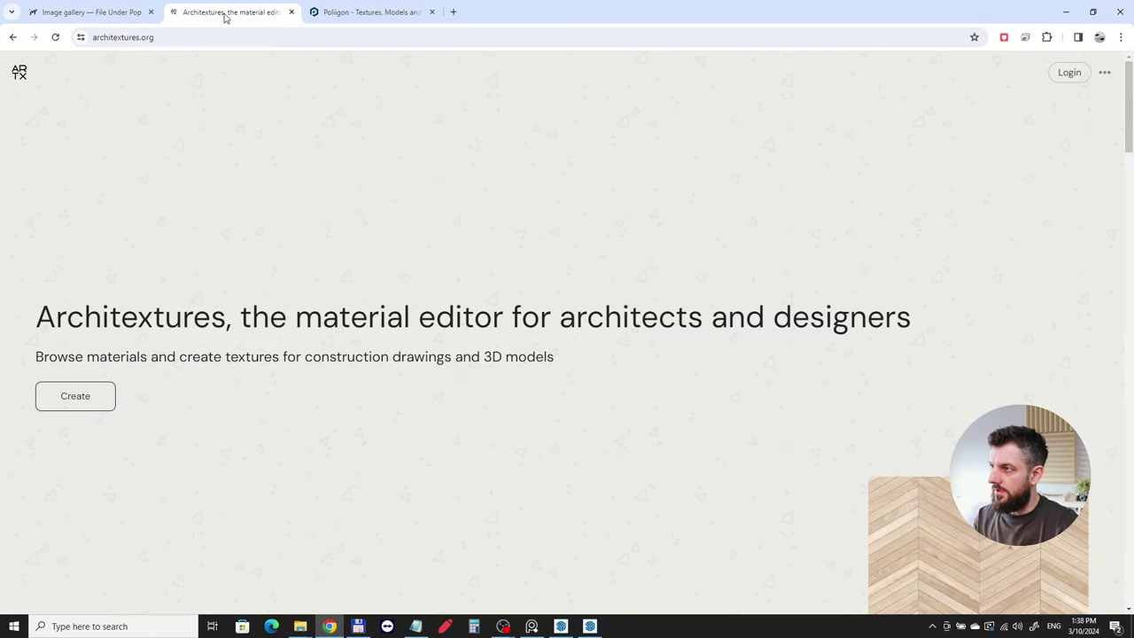
pyautogui.scroll(-6, 676, 223)
pyautogui.scroll(6, 982, 132)
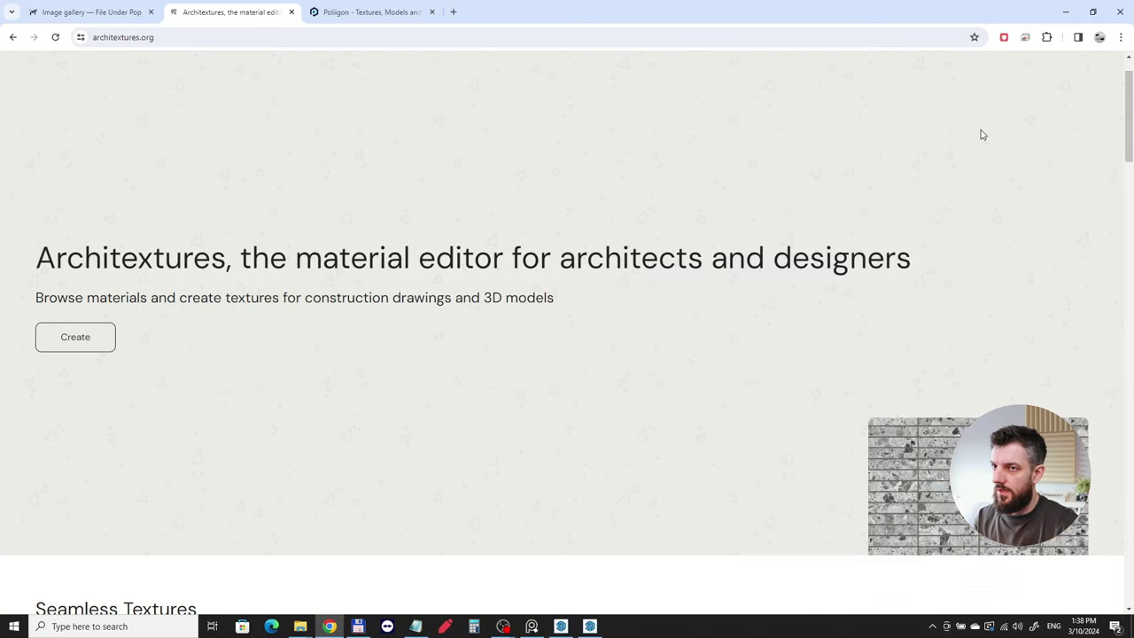
pyautogui.scroll(-10, 532, 284)
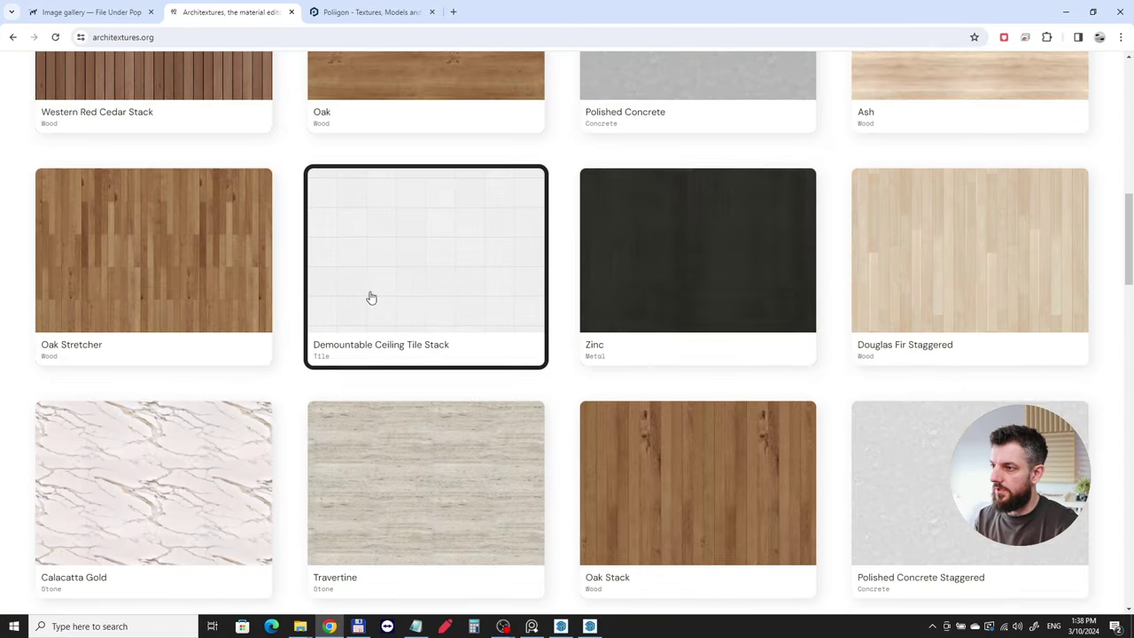
pyautogui.click(401, 281)
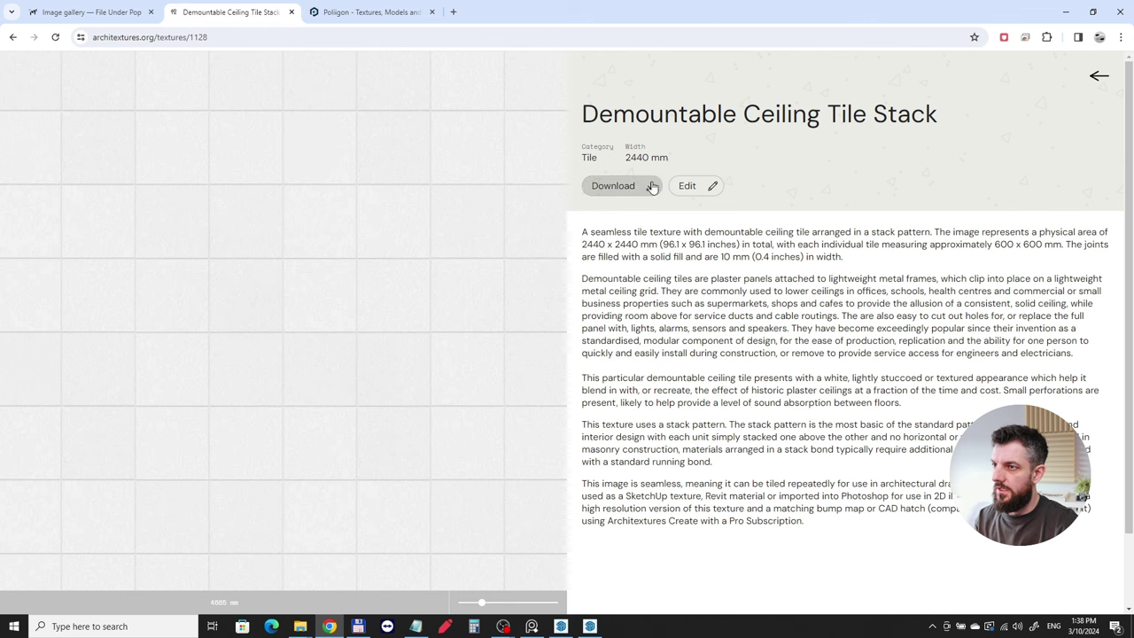
pyautogui.click(642, 190)
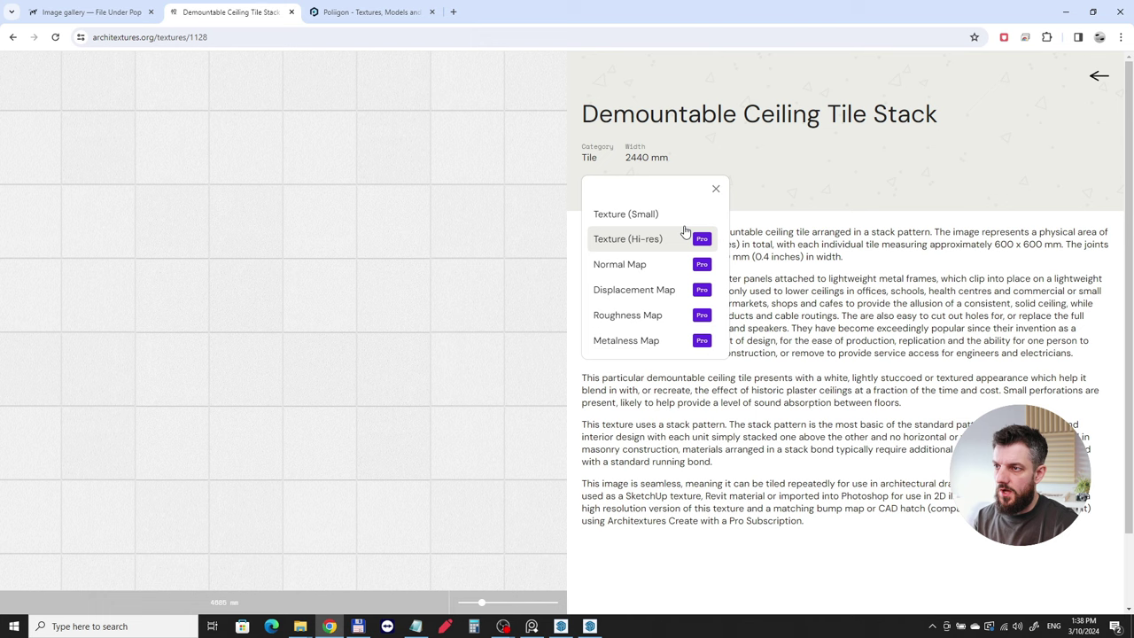
# Close the texture's download options and switch to SketchUp to examine the square wall tiles in the kitchen model
pyautogui.click(717, 189)
pyautogui.click(1066, 11)
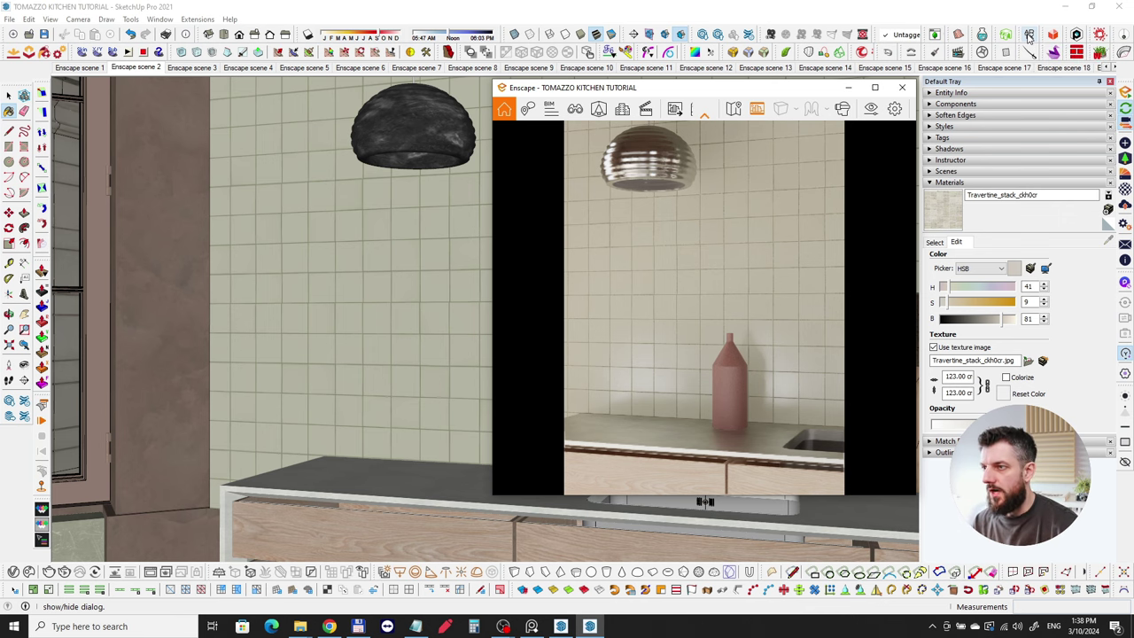
pyautogui.moveTo(355, 331); pyautogui.dragTo(284, 337, button='middle')
pyautogui.scroll(5, 416, 310)
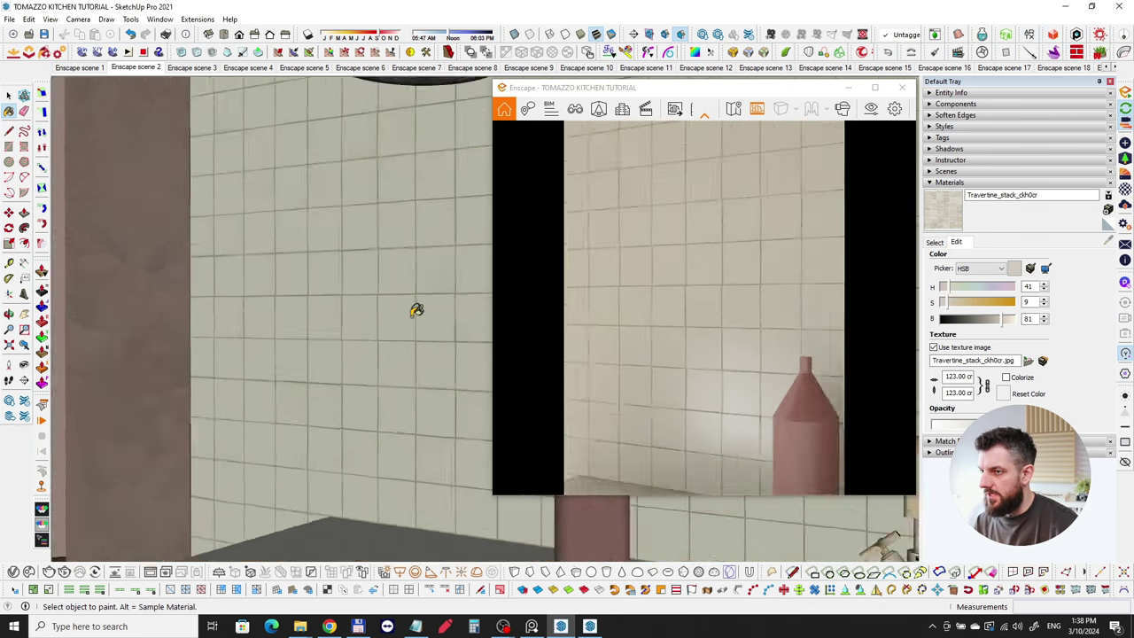
pyautogui.scroll(-2, 417, 310)
pyautogui.moveTo(412, 314)
pyautogui.mouseDown(button='middle')
pyautogui.moveTo(275, 322)
pyautogui.moveTo(283, 301)
pyautogui.moveTo(252, 317)
pyautogui.moveTo(240, 374)
pyautogui.moveTo(293, 324)
pyautogui.moveTo(380, 311)
pyautogui.moveTo(327, 305)
pyautogui.moveTo(317, 316)
pyautogui.moveTo(329, 341)
pyautogui.mouseUp(button='middle')
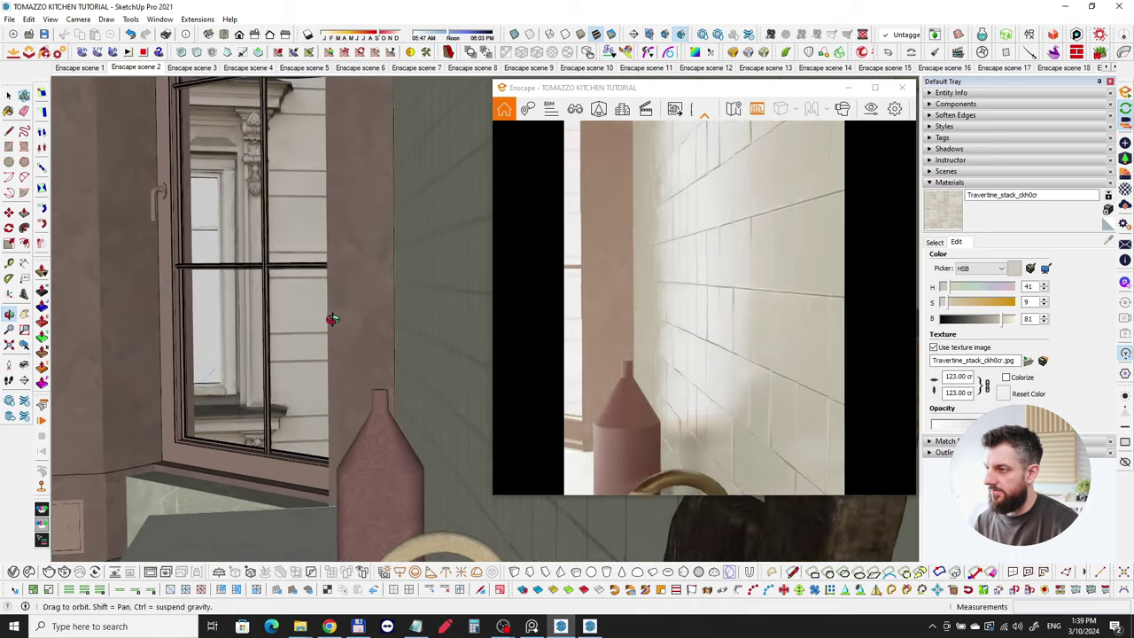
# Switch to the Poliigon website in Chrome, open the Generators textures category and browse the available texture generators
pyautogui.click(329, 626)
pyautogui.click(372, 11)
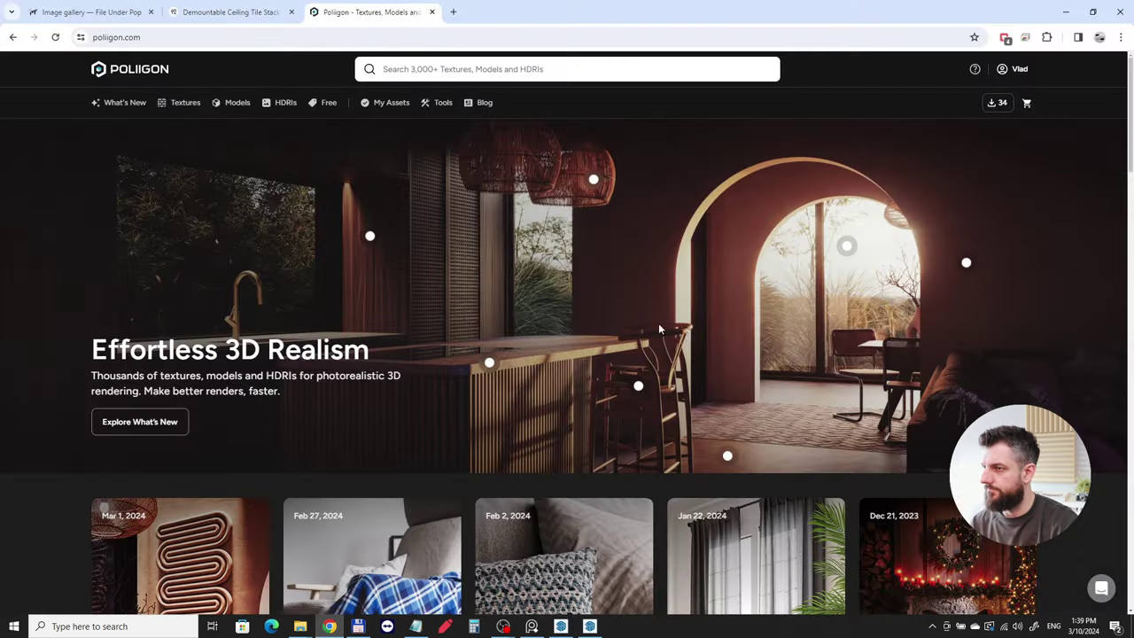
pyautogui.scroll(-1, 585, 302)
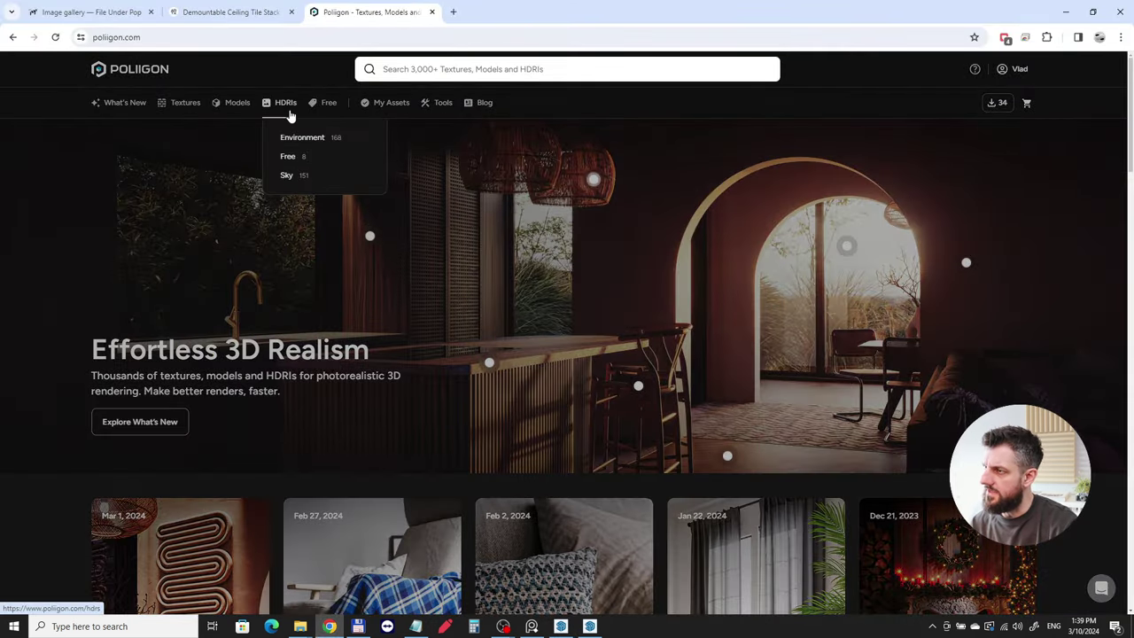
pyautogui.moveTo(232, 107)
pyautogui.moveTo(183, 105)
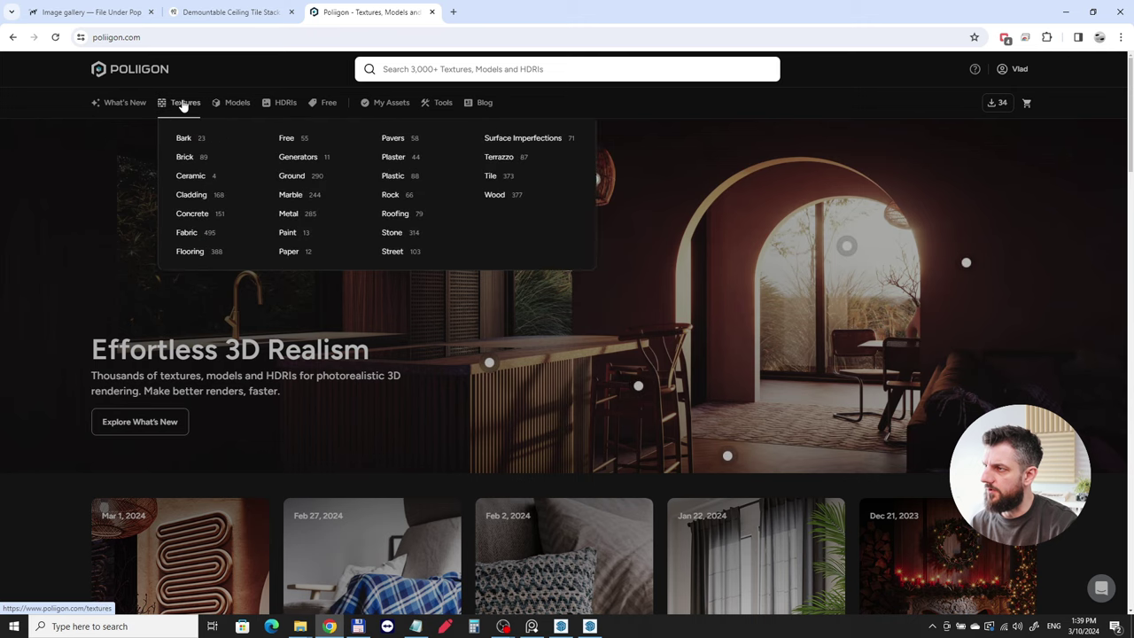
pyautogui.click(299, 157)
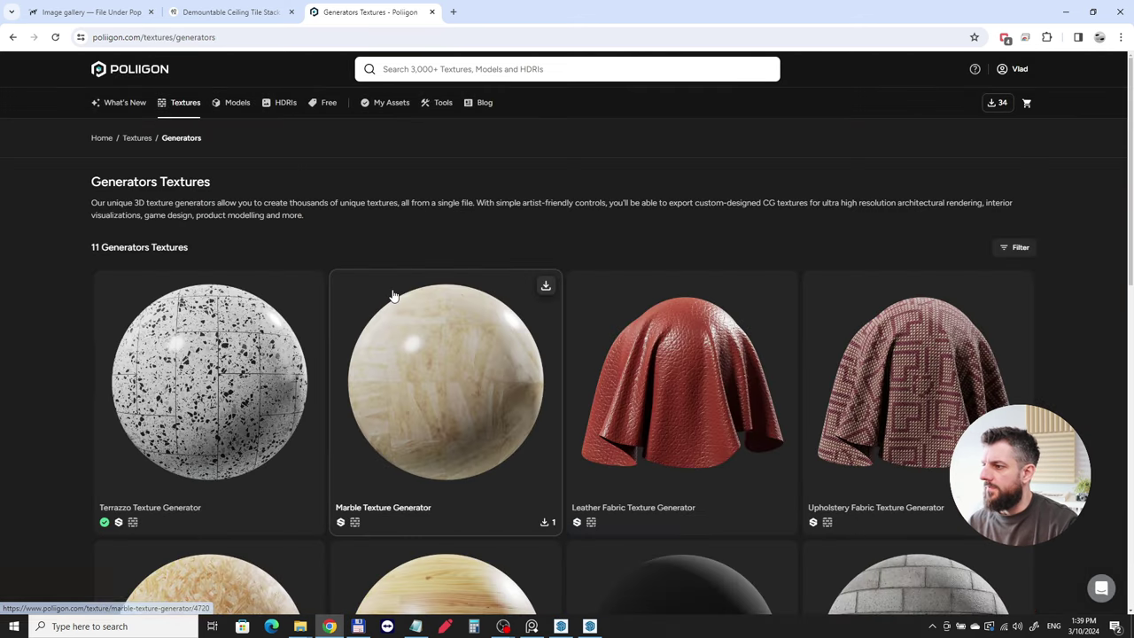
pyautogui.scroll(-3, 394, 295)
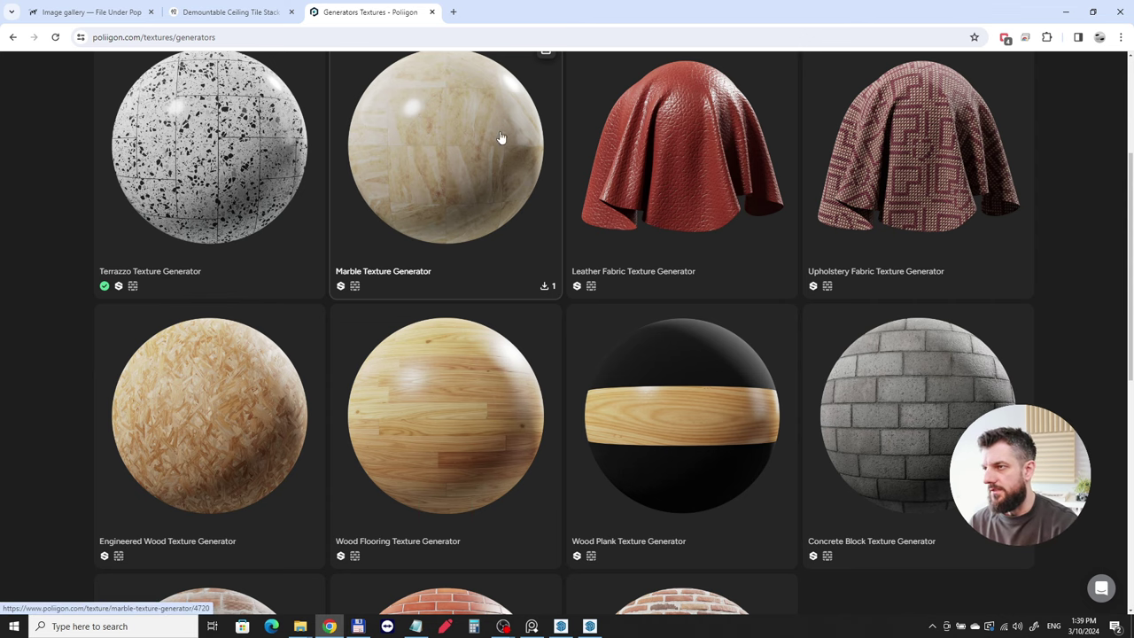
pyautogui.scroll(3, 454, 154)
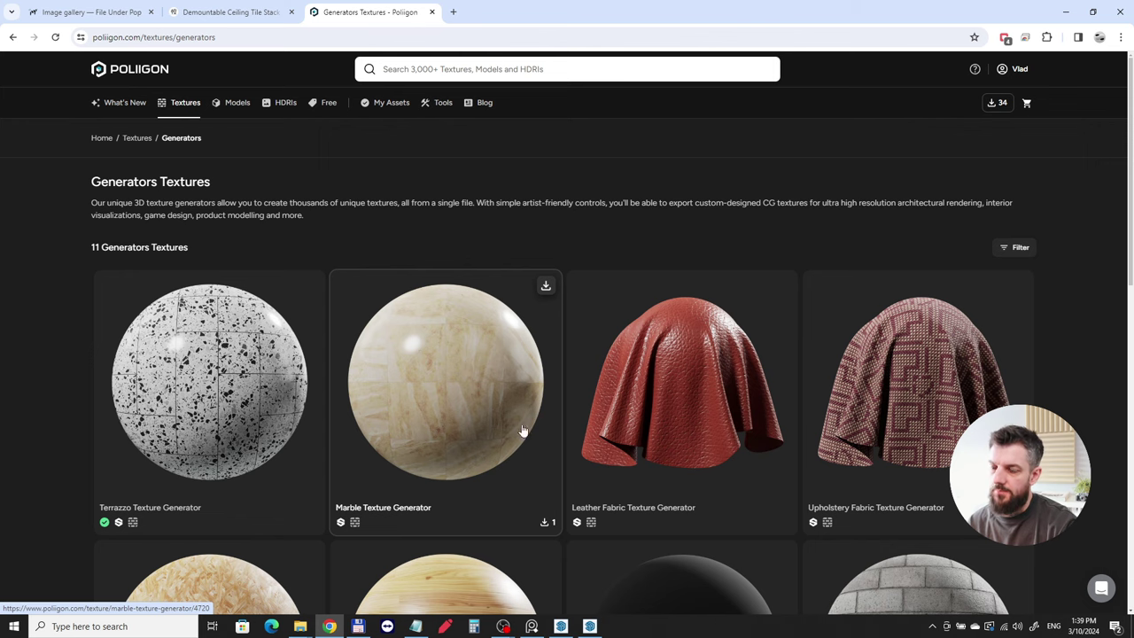
pyautogui.scroll(-7, 451, 380)
pyautogui.scroll(7, 408, 385)
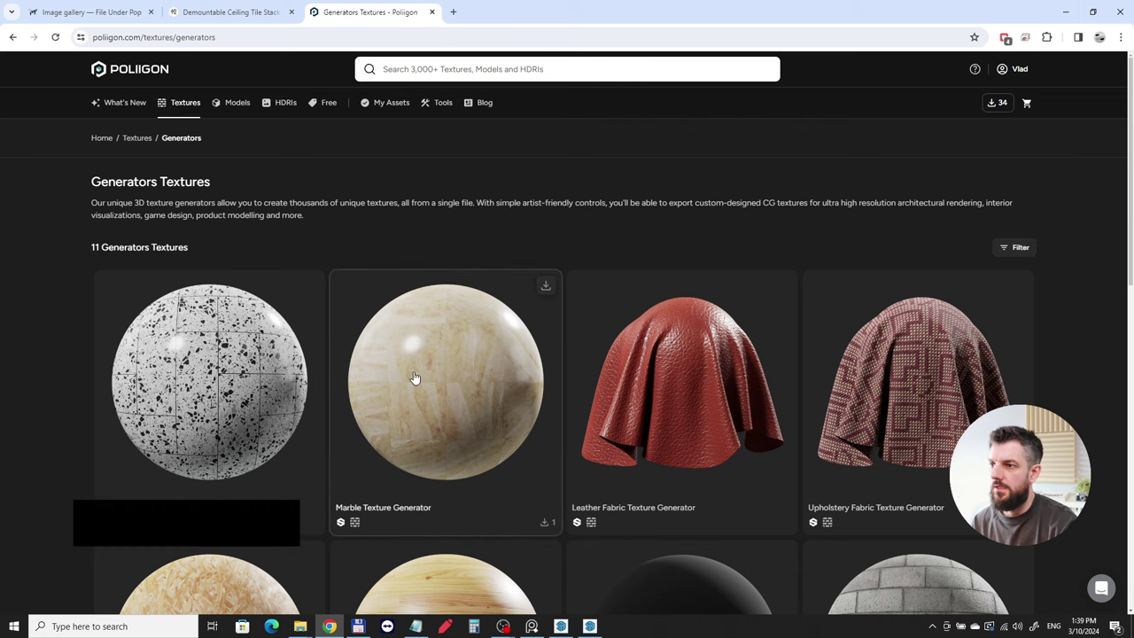
# Switch to Project Substance Alchemist and inspect the Marble Tiles material preview from above and up close
pyautogui.click(1064, 14)
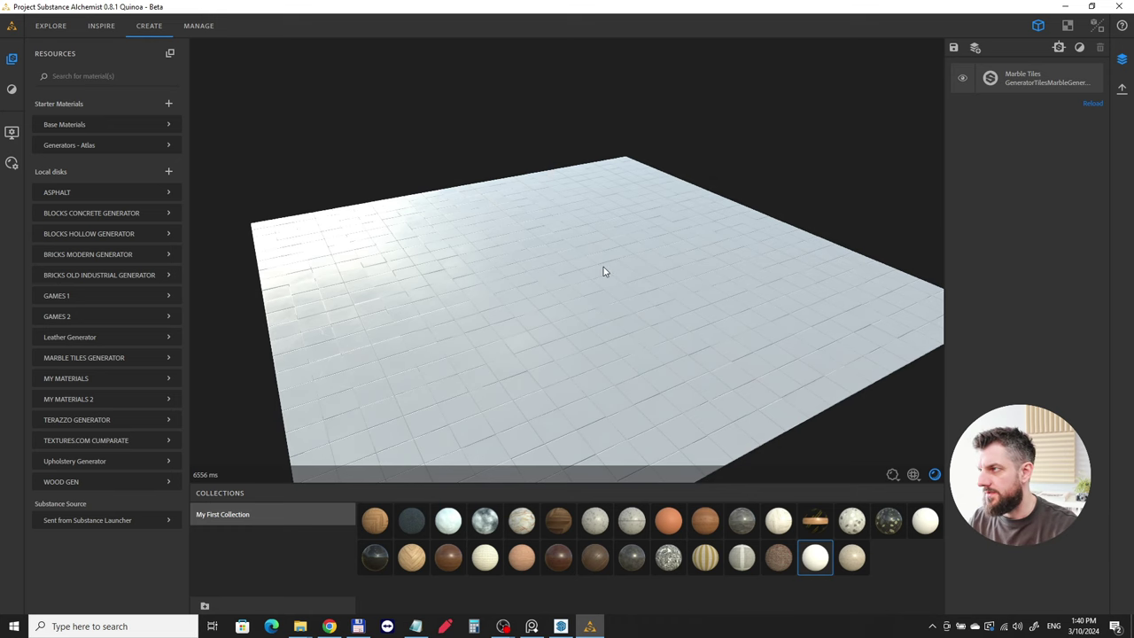
pyautogui.moveTo(620, 278); pyautogui.dragTo(603, 305)
pyautogui.scroll(4, 619, 309)
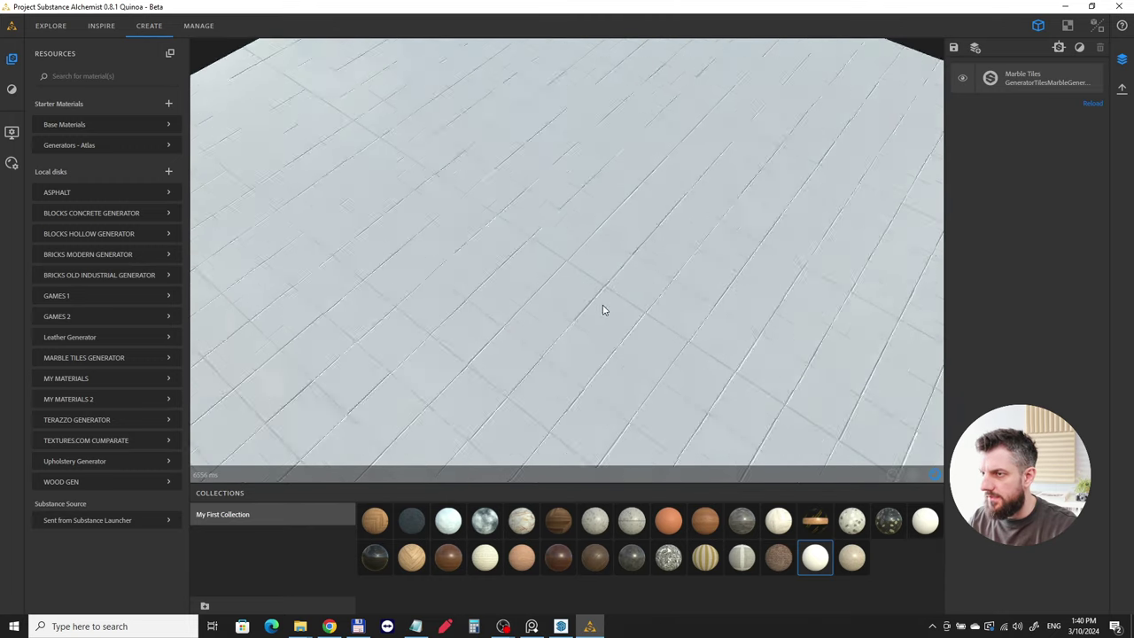
pyautogui.scroll(-3, 603, 309)
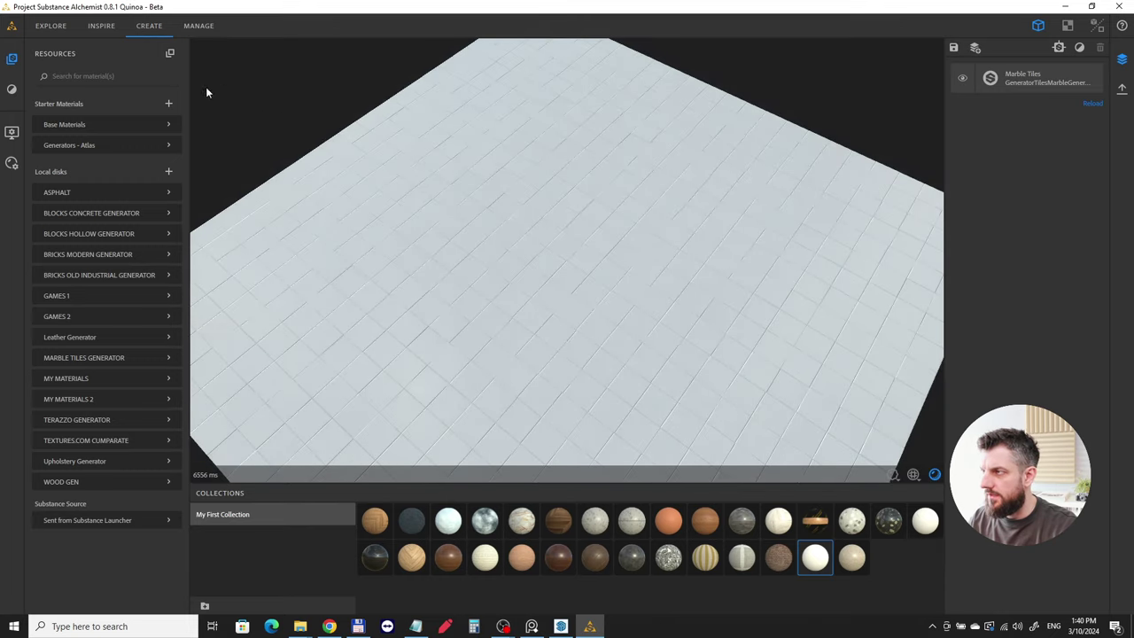
# Open the Marble Tiles layer's settings, view its Marble Parameters and expand the Layout & Tile Parameters
pyautogui.click(1030, 78)
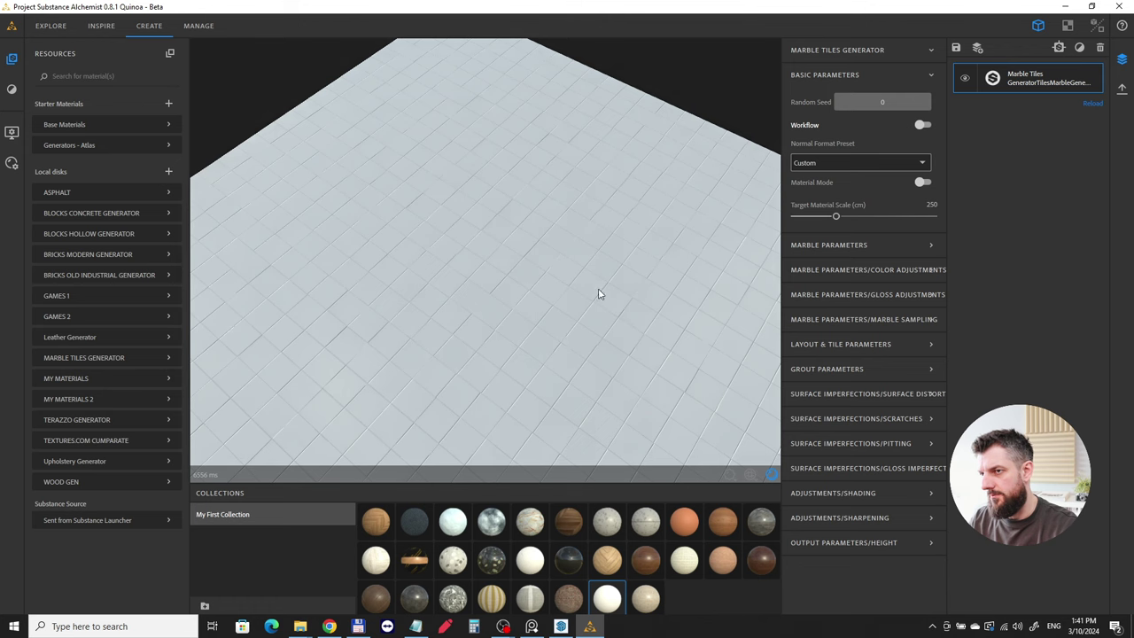
pyautogui.moveTo(598, 294); pyautogui.dragTo(451, 293)
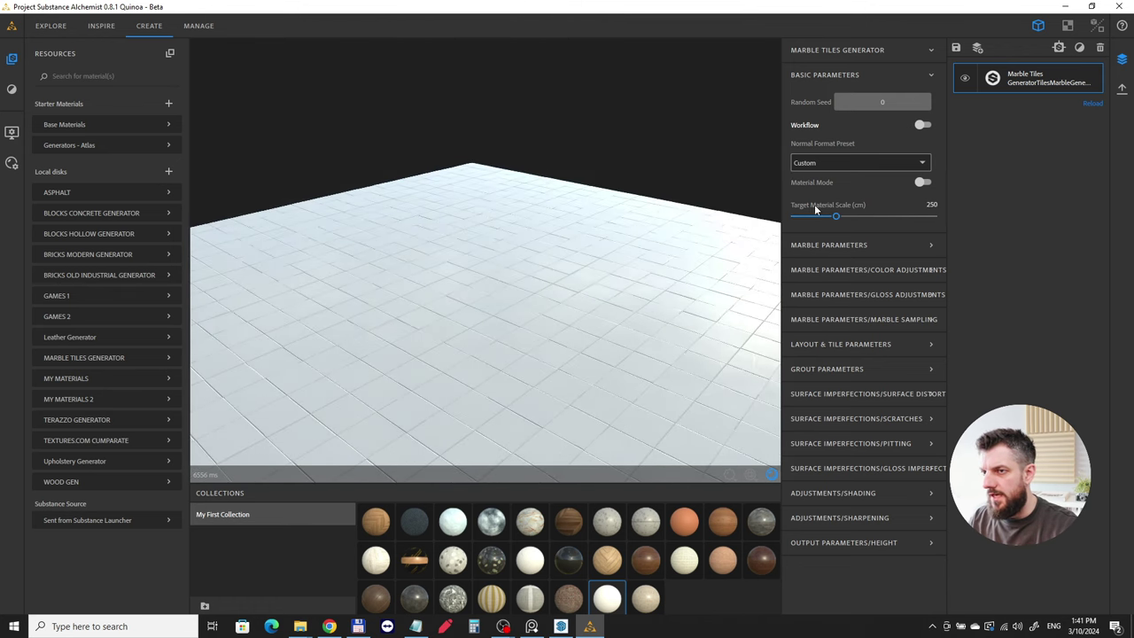
pyautogui.moveTo(635, 252); pyautogui.dragTo(570, 332)
pyautogui.click(812, 245)
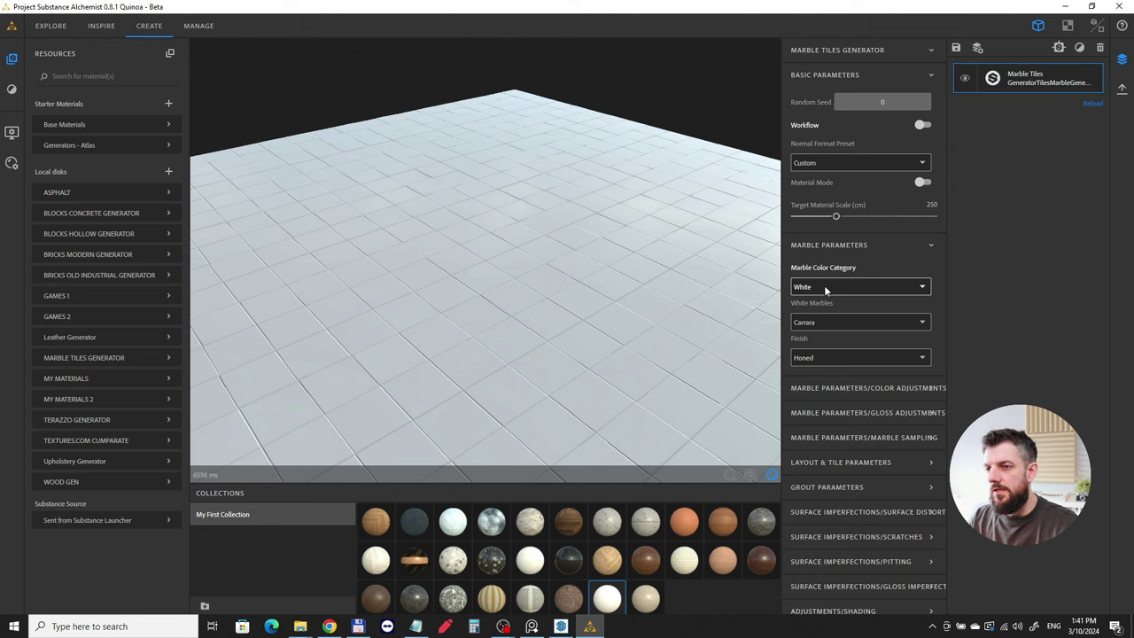
pyautogui.click(818, 245)
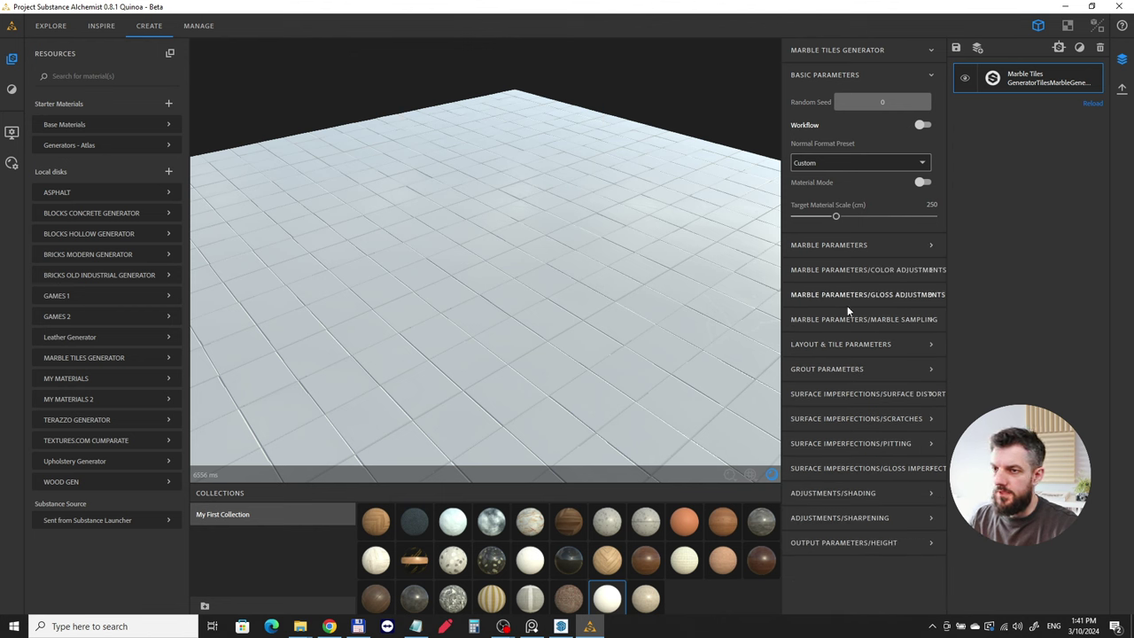
pyautogui.click(839, 342)
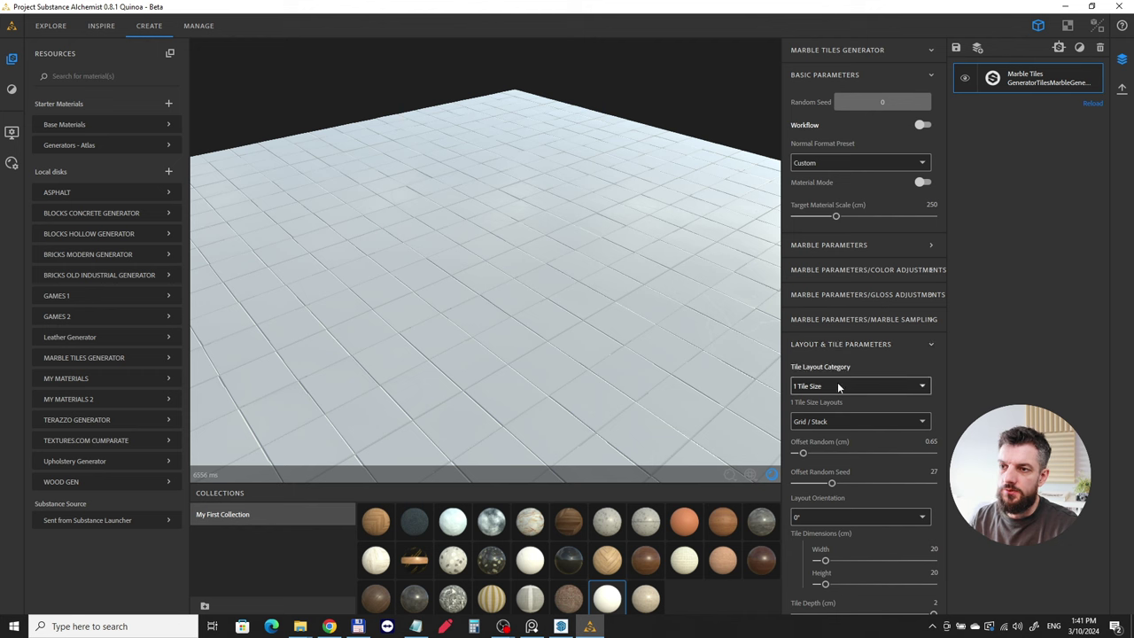
# Try the 2 Tile Sizes and 3 Tile Sizes layout categories on the marble tiles and return to 1 Tile Size
pyautogui.click(840, 385)
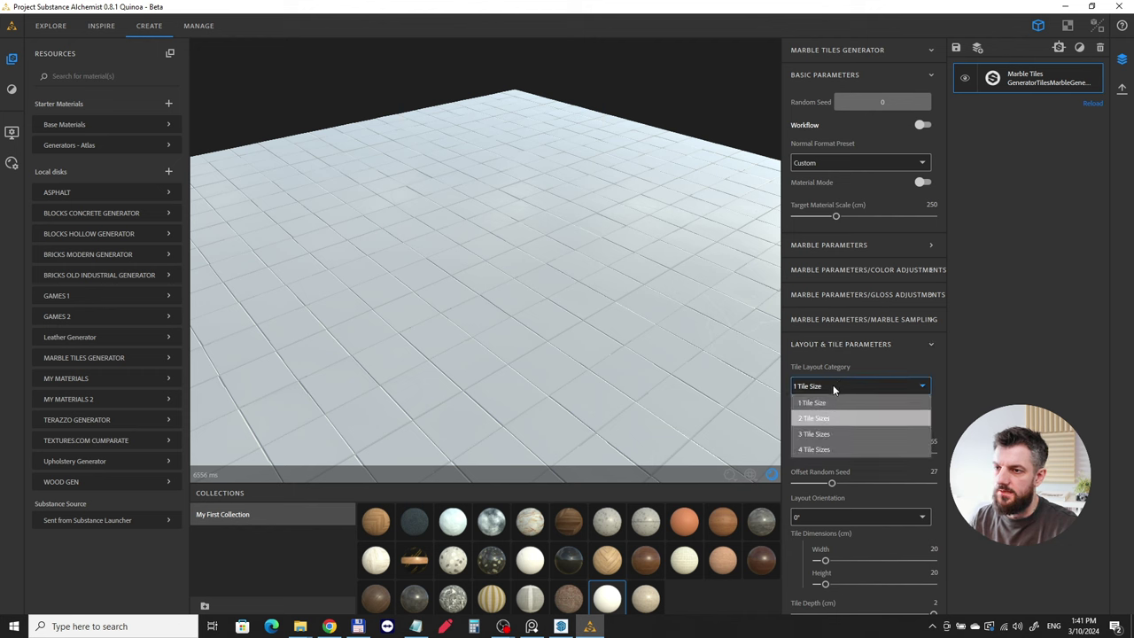
pyautogui.click(835, 417)
pyautogui.click(837, 385)
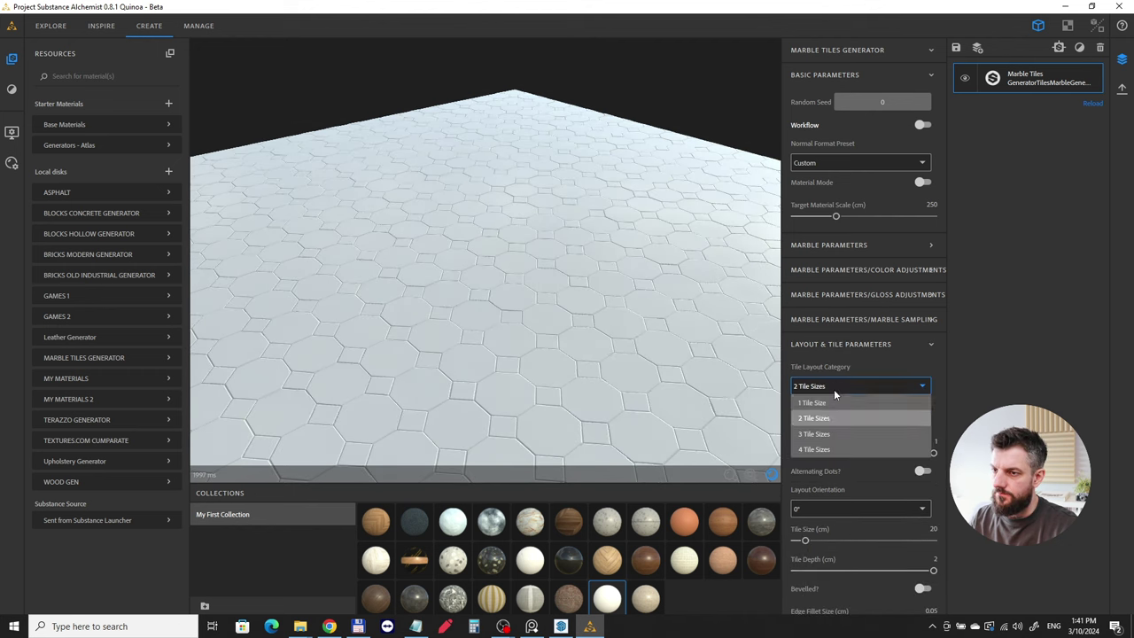
pyautogui.click(815, 433)
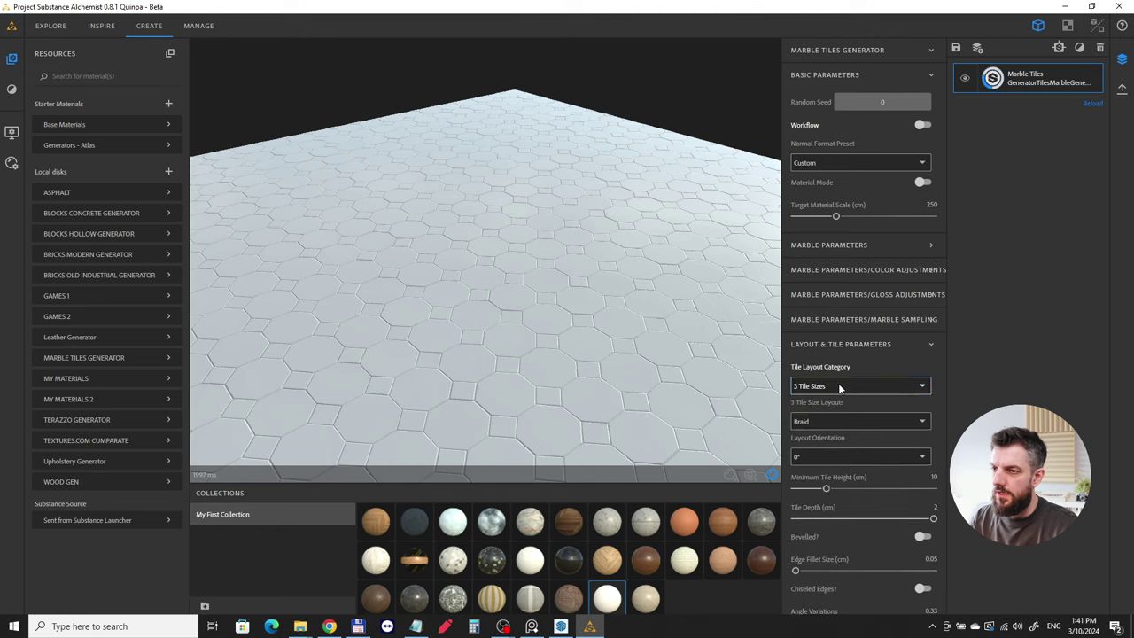
pyautogui.click(836, 385)
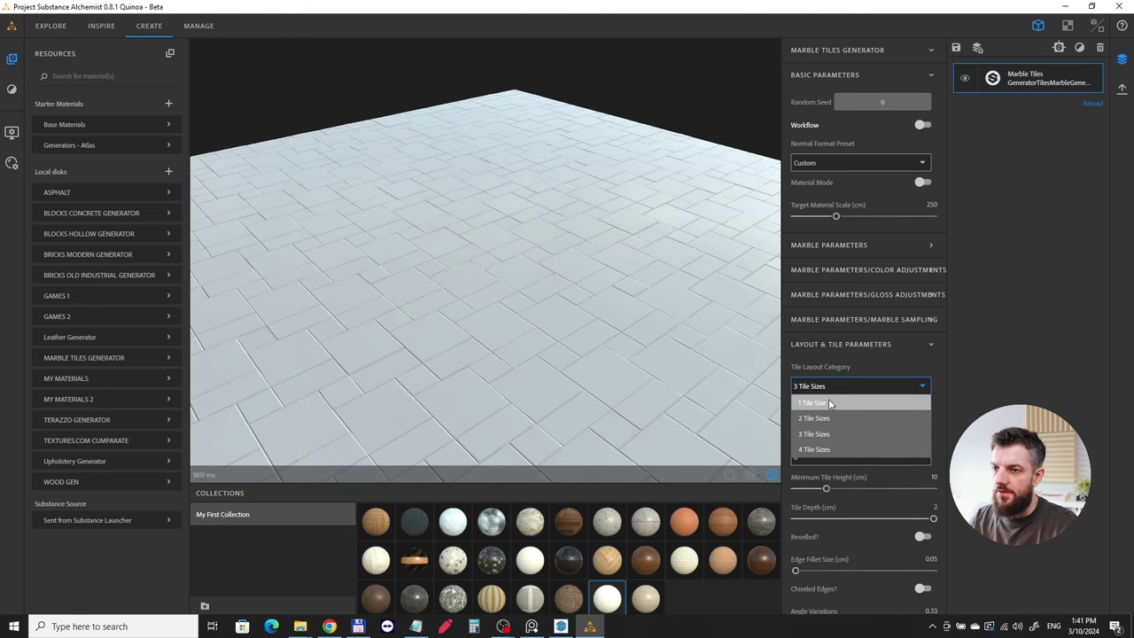
pyautogui.click(828, 402)
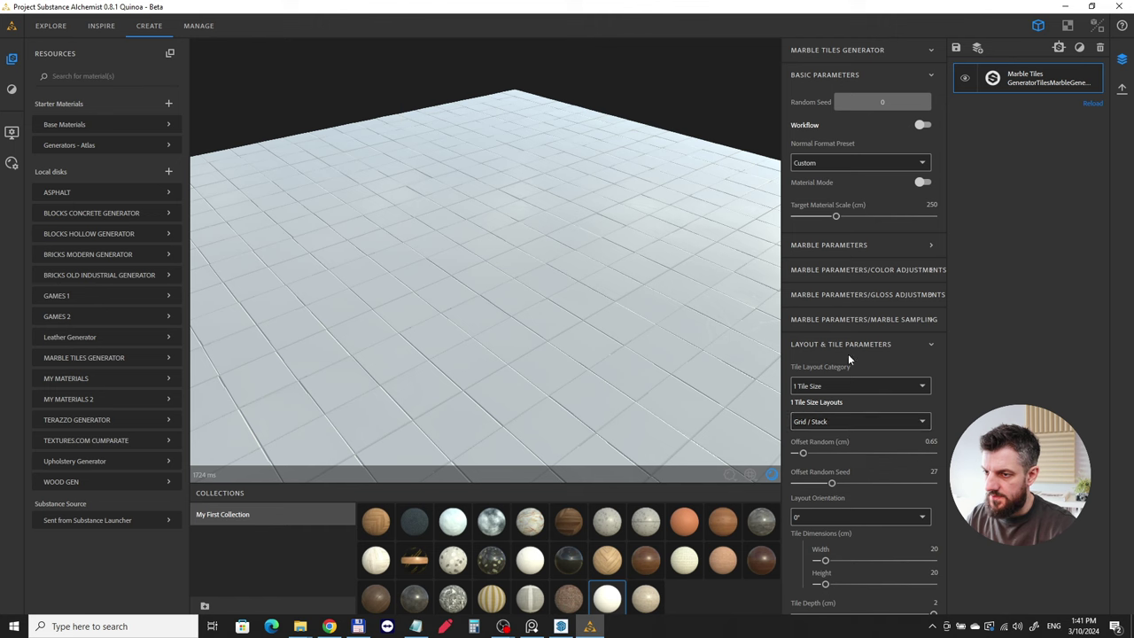
# Examine the tile dimension, edge and variation settings and the Grout Parameters of the marble tiles
pyautogui.scroll(-3, 839, 421)
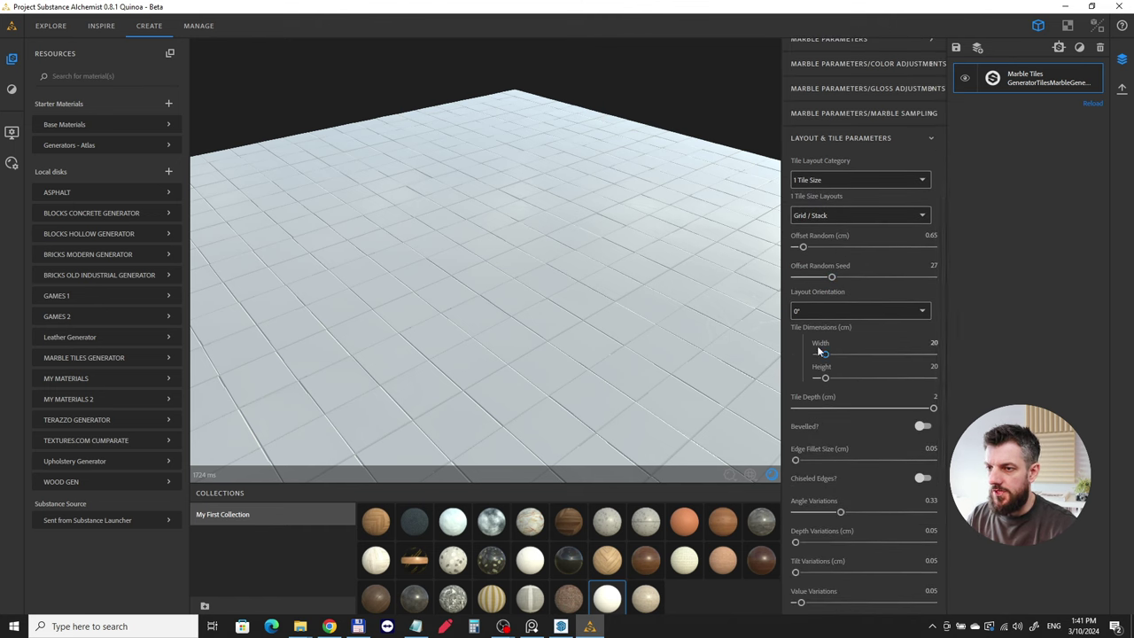
pyautogui.scroll(-3, 788, 353)
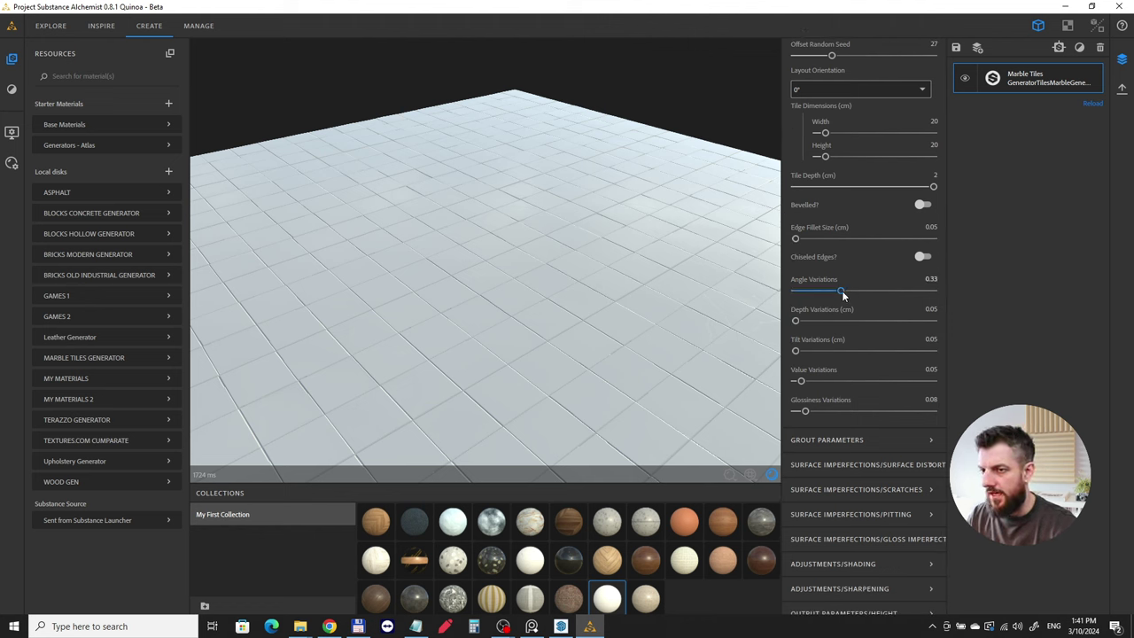
pyautogui.click(838, 440)
pyautogui.scroll(-2, 843, 426)
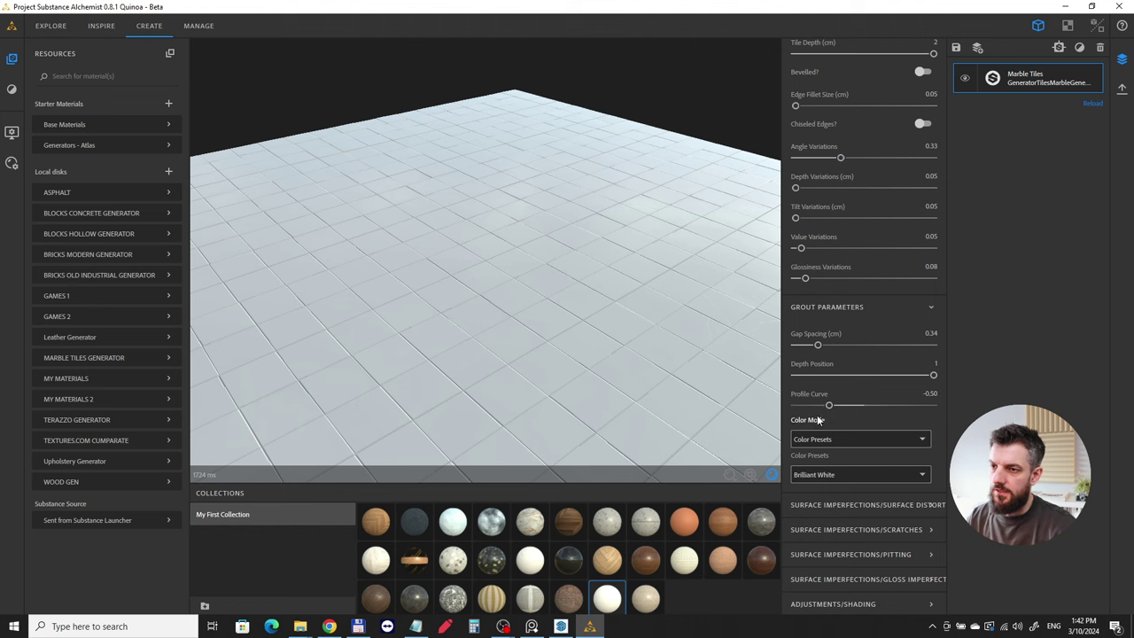
pyautogui.scroll(-1, 827, 400)
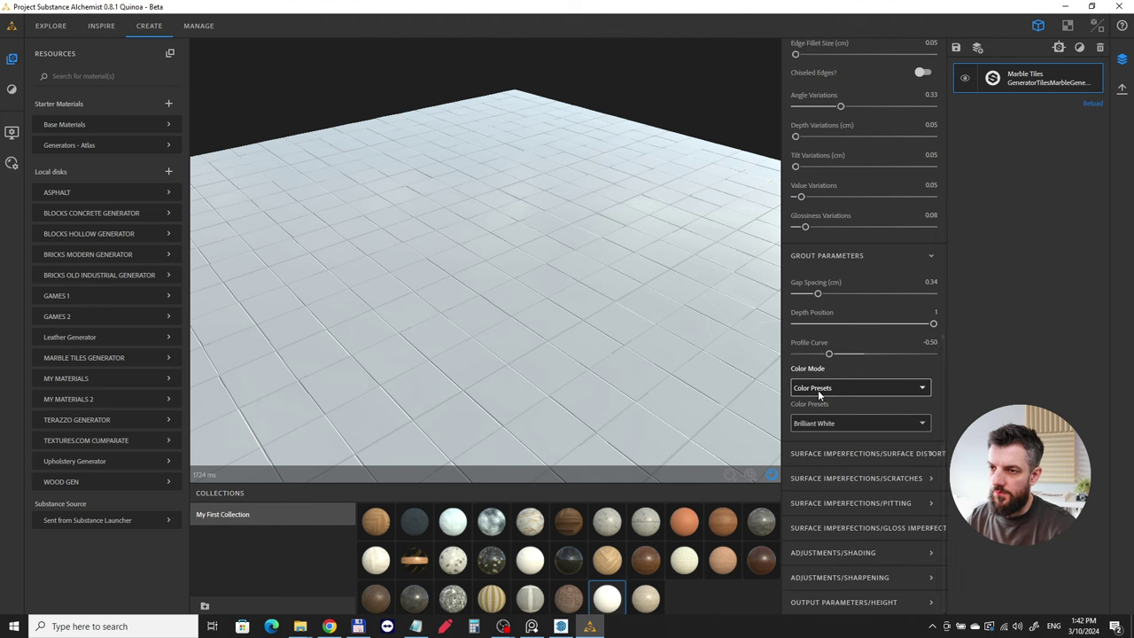
# Examine the surface distortion, scratches and pitting settings under the marble tiles' Surface Imperfections
pyautogui.click(882, 454)
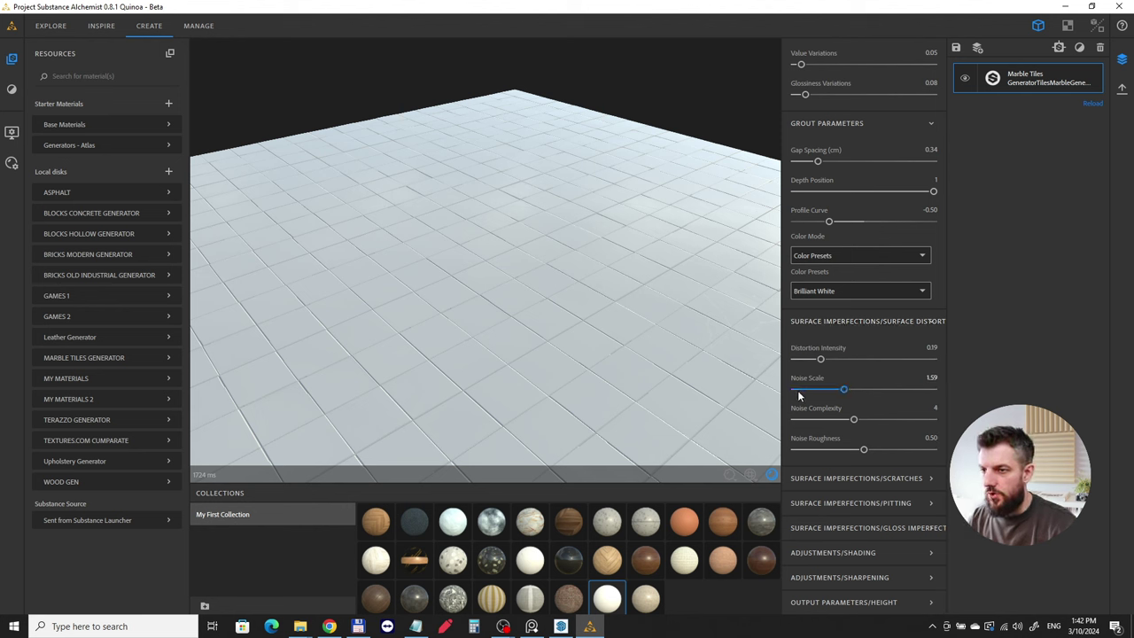
pyautogui.click(845, 478)
pyautogui.scroll(-2, 832, 461)
pyautogui.scroll(-3, 821, 450)
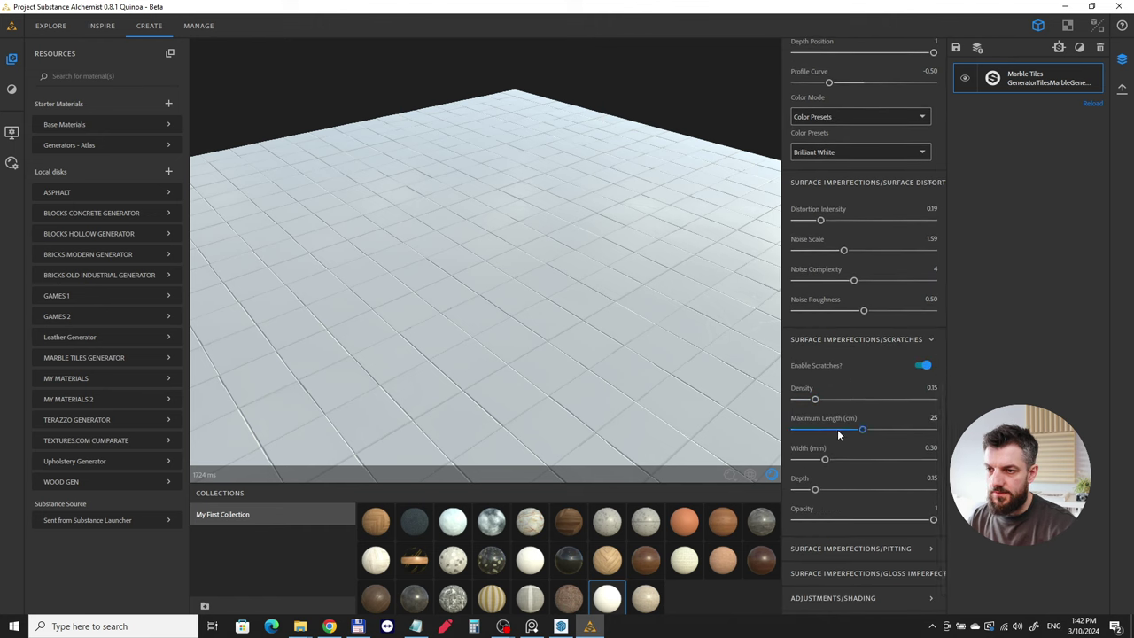
pyautogui.click(845, 502)
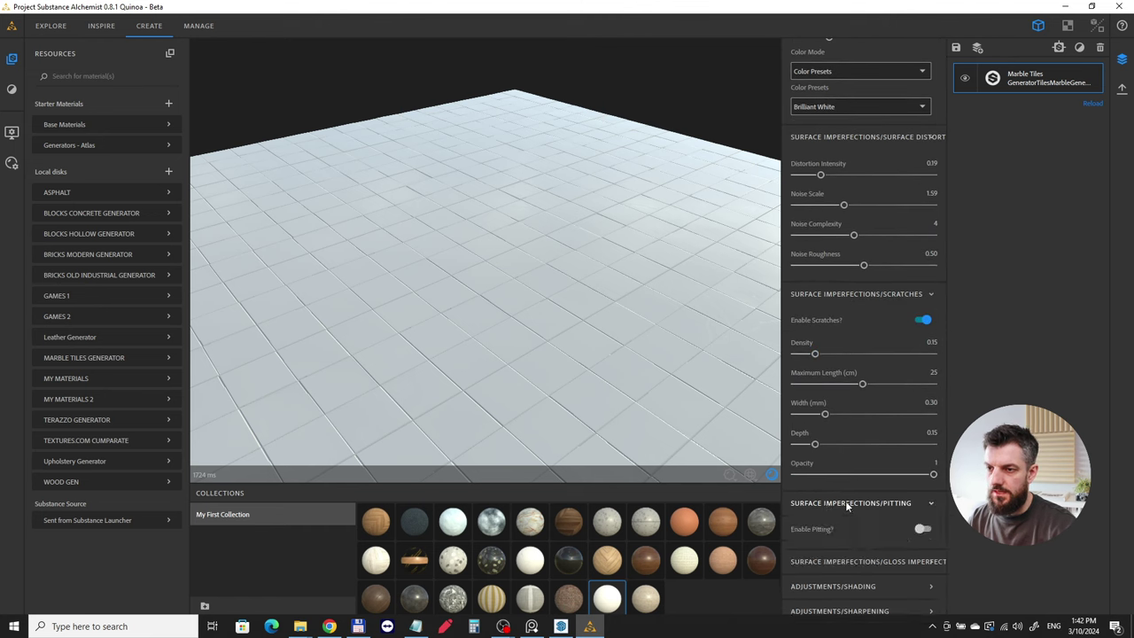
pyautogui.scroll(-1, 864, 496)
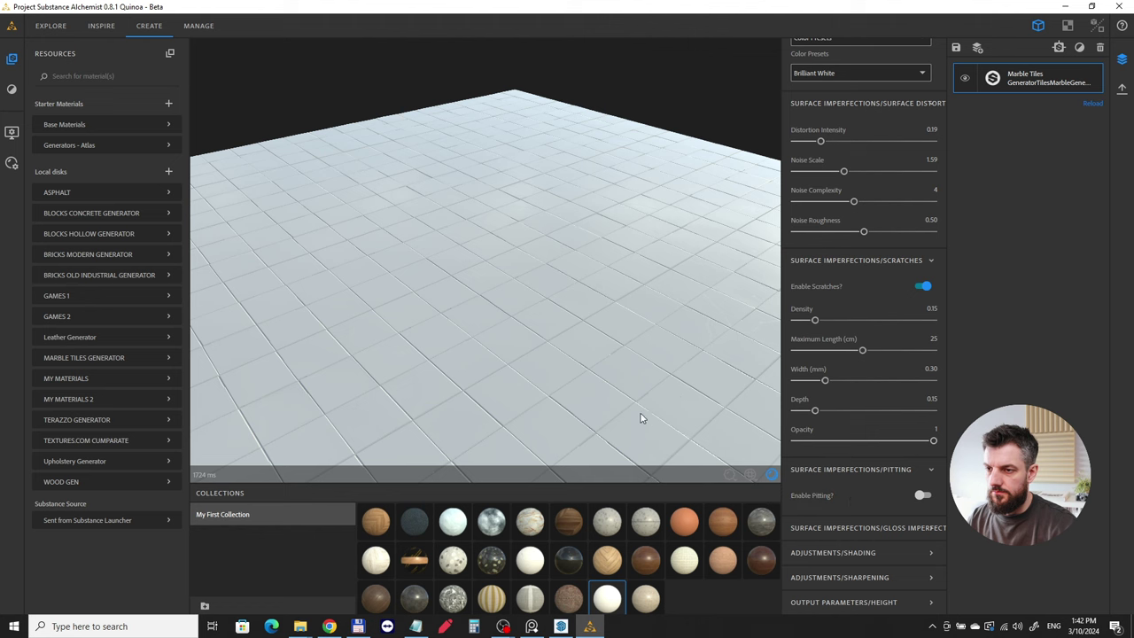
# Examine the gloss imperfection settings and inspect the marble tile surface from several viewing angles
pyautogui.moveTo(637, 384); pyautogui.dragTo(649, 404)
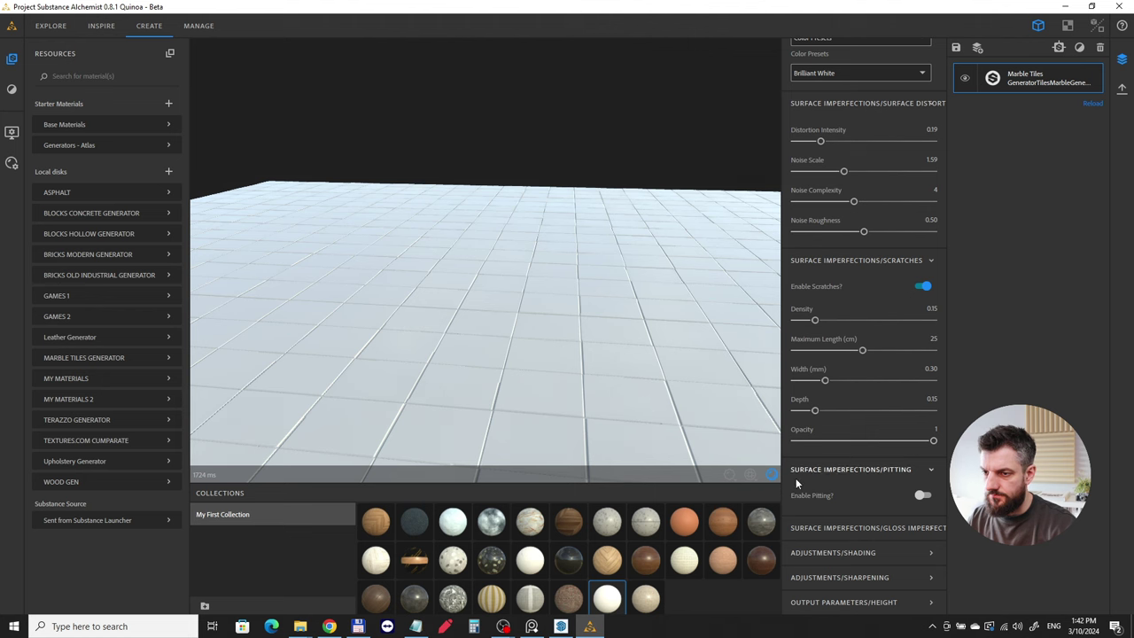
pyautogui.click(875, 529)
pyautogui.scroll(-1, 850, 493)
pyautogui.scroll(-4, 847, 443)
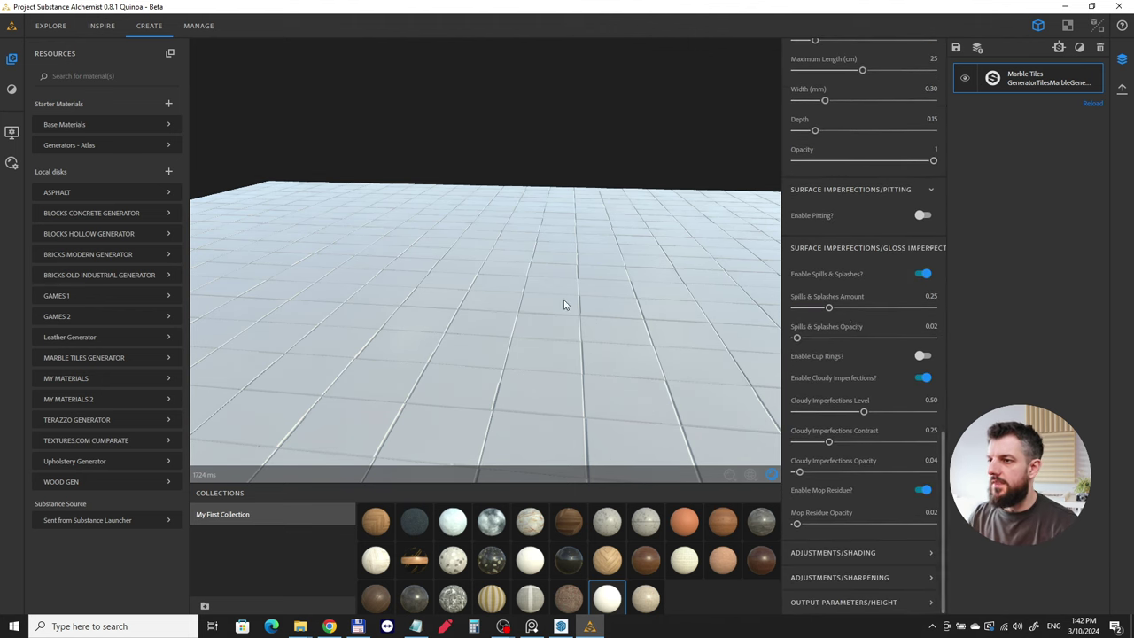
pyautogui.moveTo(565, 307); pyautogui.dragTo(446, 309)
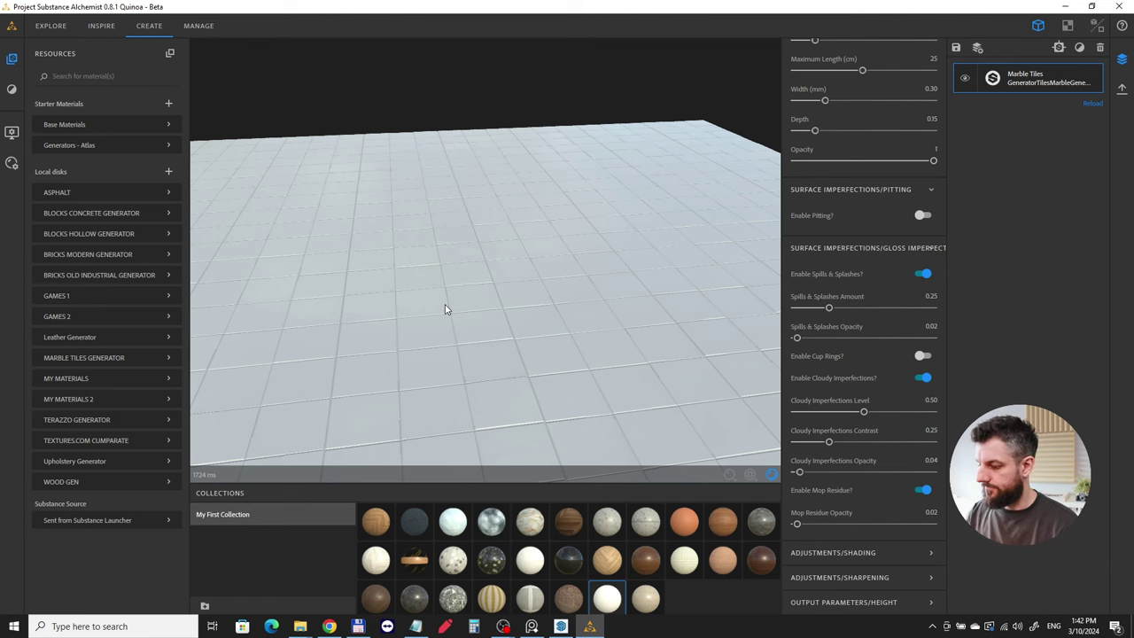
pyautogui.moveTo(626, 248); pyautogui.dragTo(559, 299)
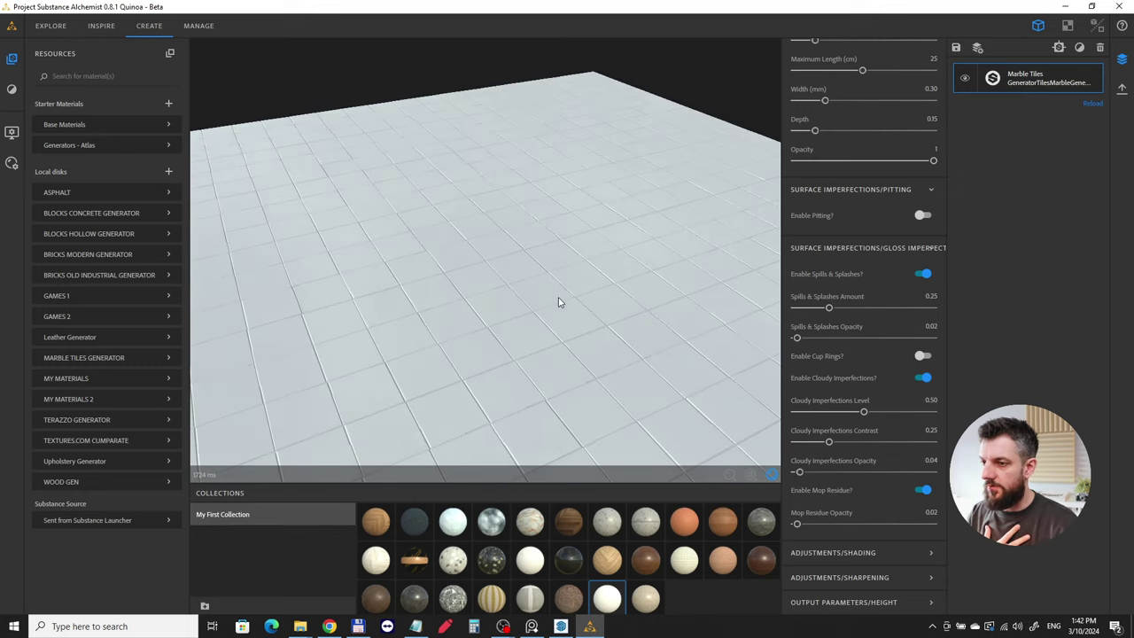
# Load the beige marble tile material with Color Variation from My First Collection and inspect its surface from another angle
pyautogui.click(643, 599)
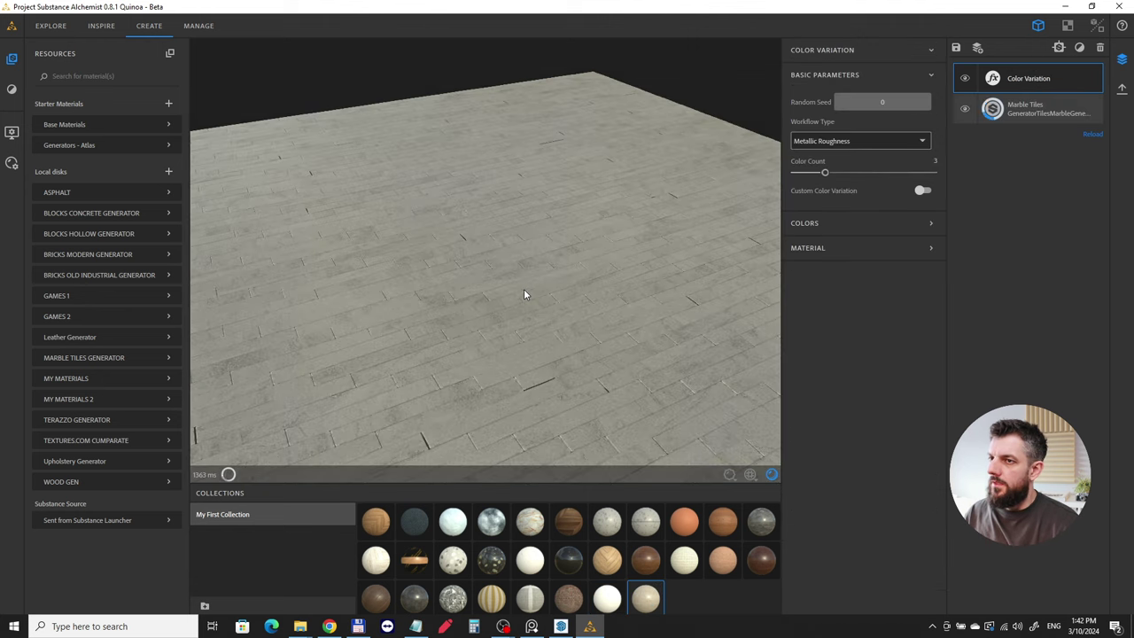
pyautogui.moveTo(477, 341); pyautogui.dragTo(580, 270)
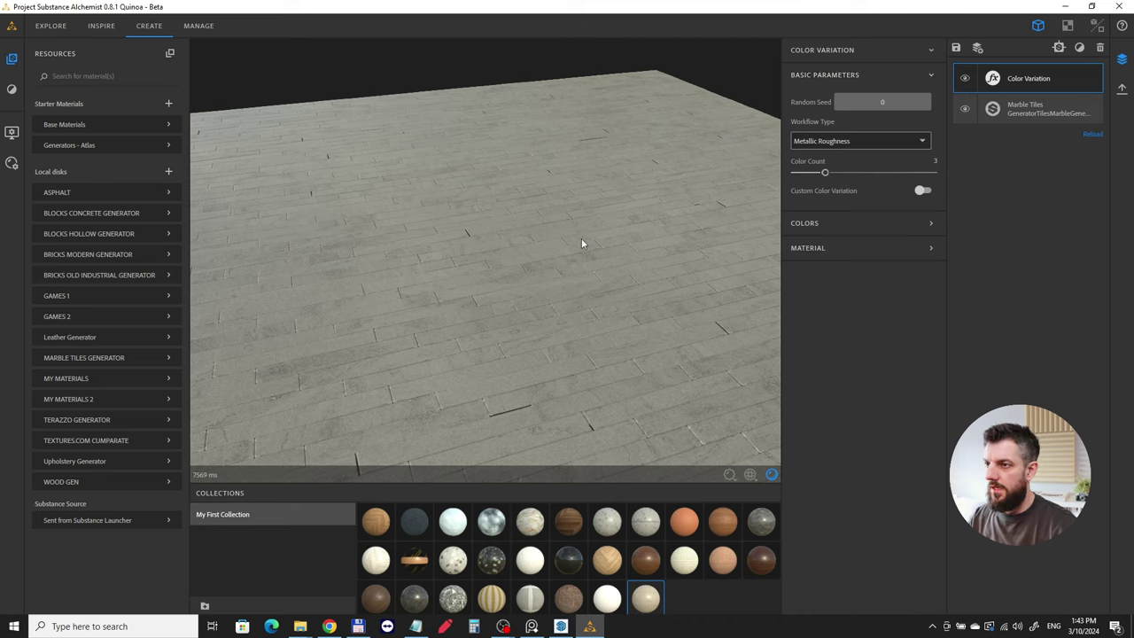
pyautogui.moveTo(581, 242); pyautogui.dragTo(751, 130)
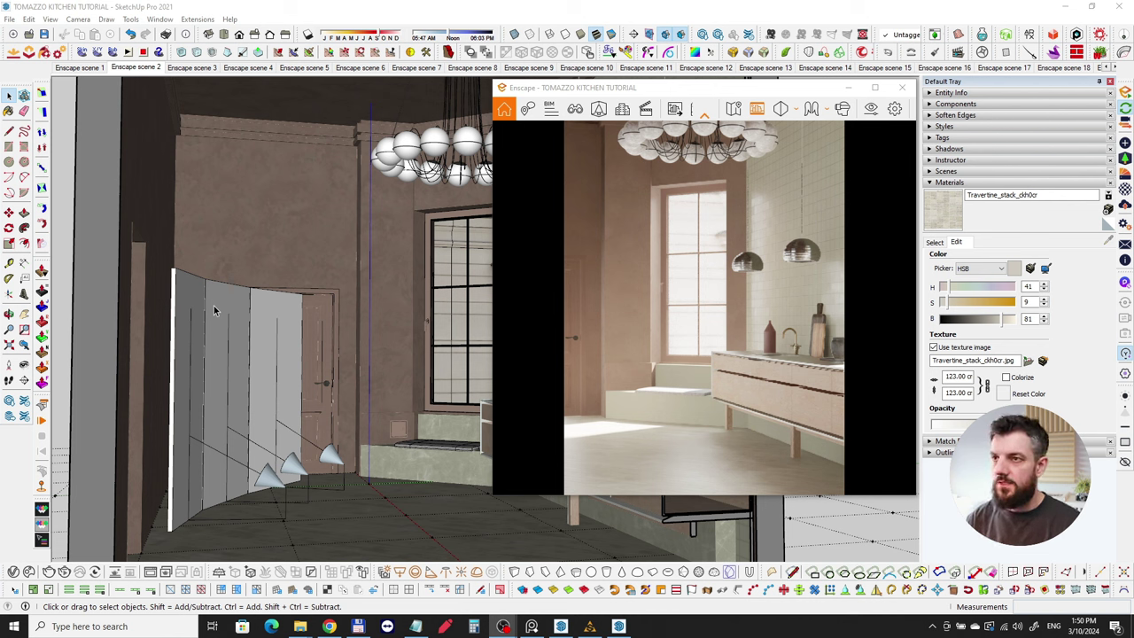
# Switch to the SketchUp kitchen model, open Enscape's Visual Settings and set the camera's focal point to about 8.43 m
pyautogui.click(871, 108)
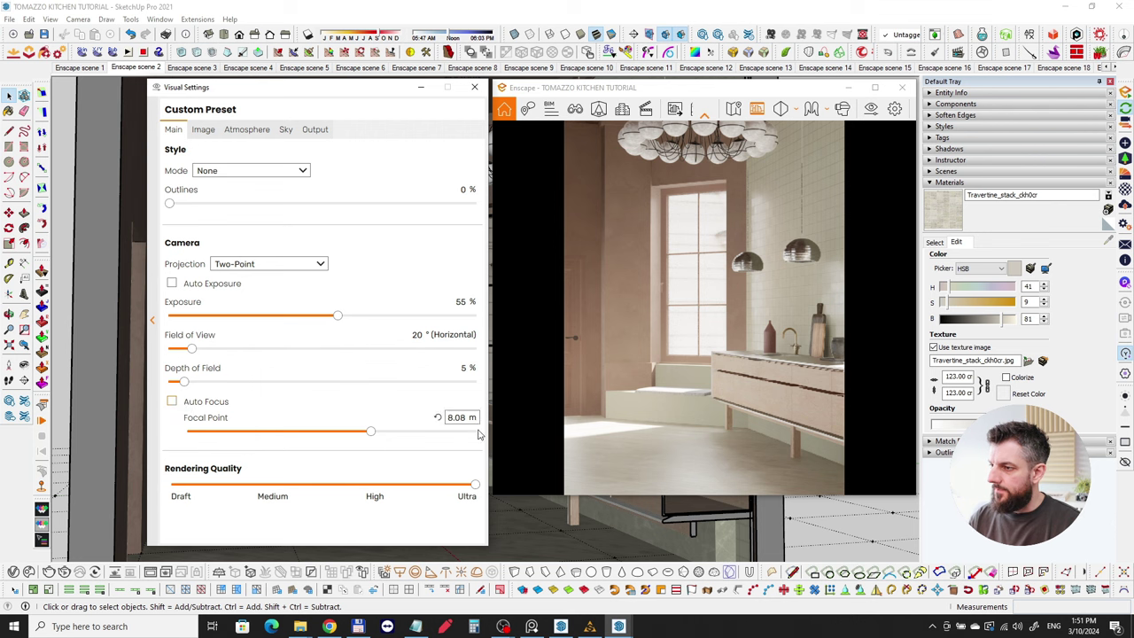
pyautogui.click(370, 432)
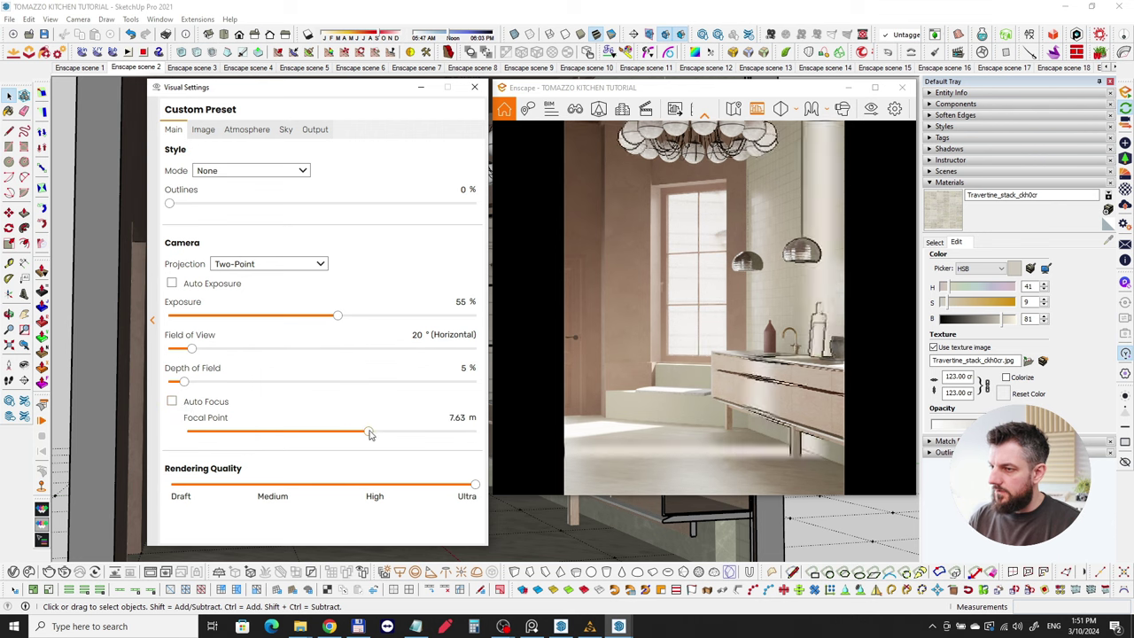
pyautogui.moveTo(370, 432); pyautogui.dragTo(380, 432)
# Examine the image correction and effect settings of the custom preset, including highlights, shadows and lens flare
pyautogui.click(204, 130)
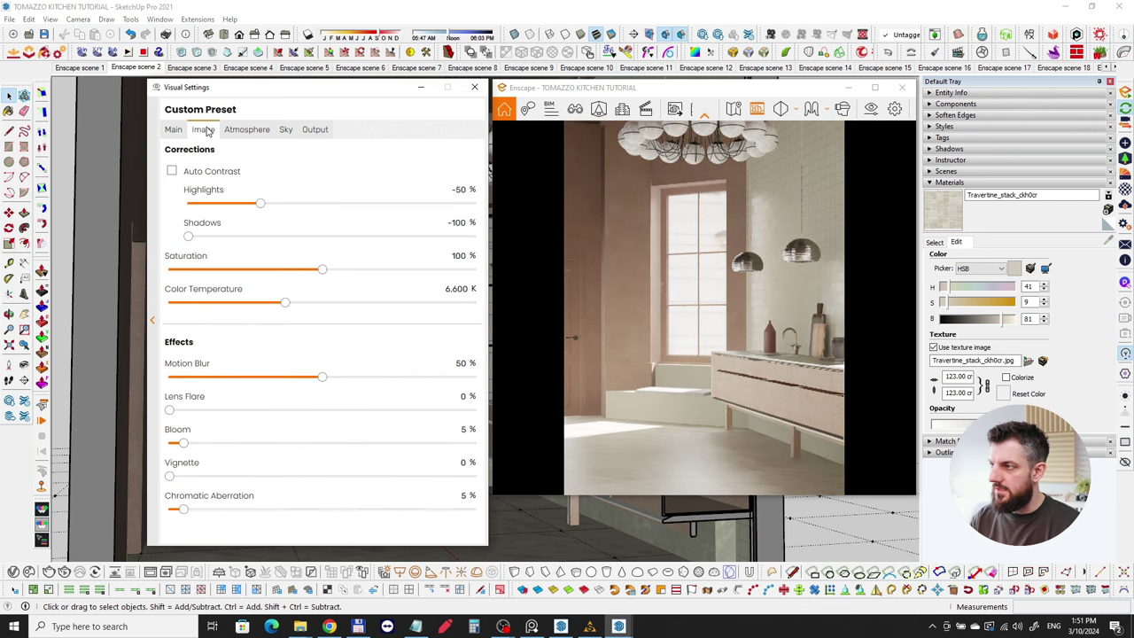
pyautogui.click(172, 130)
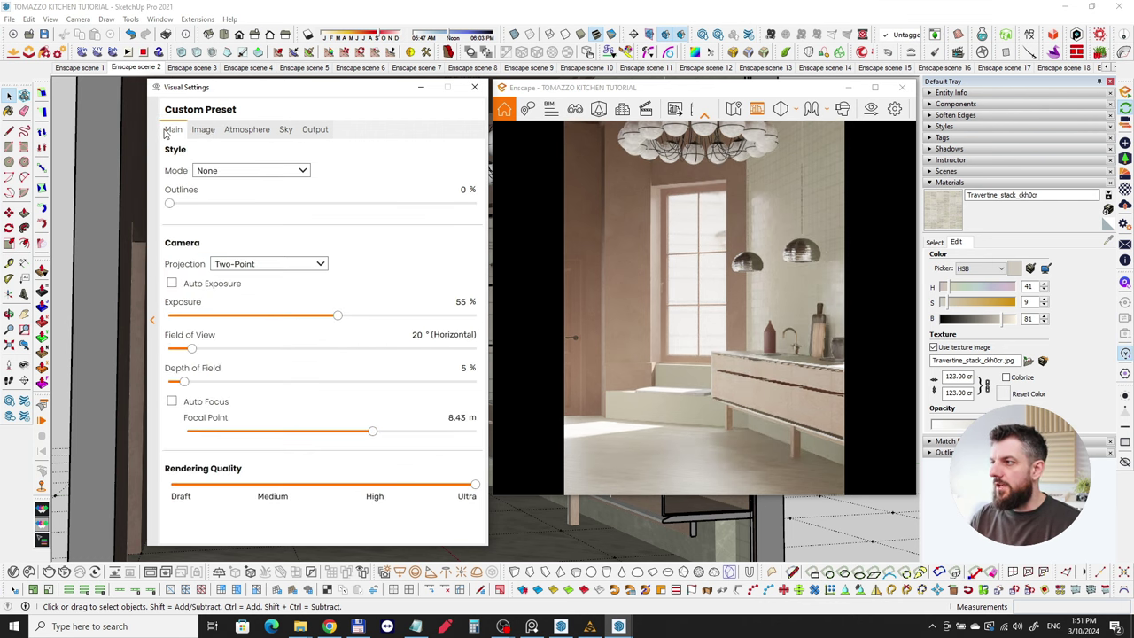
pyautogui.click(203, 129)
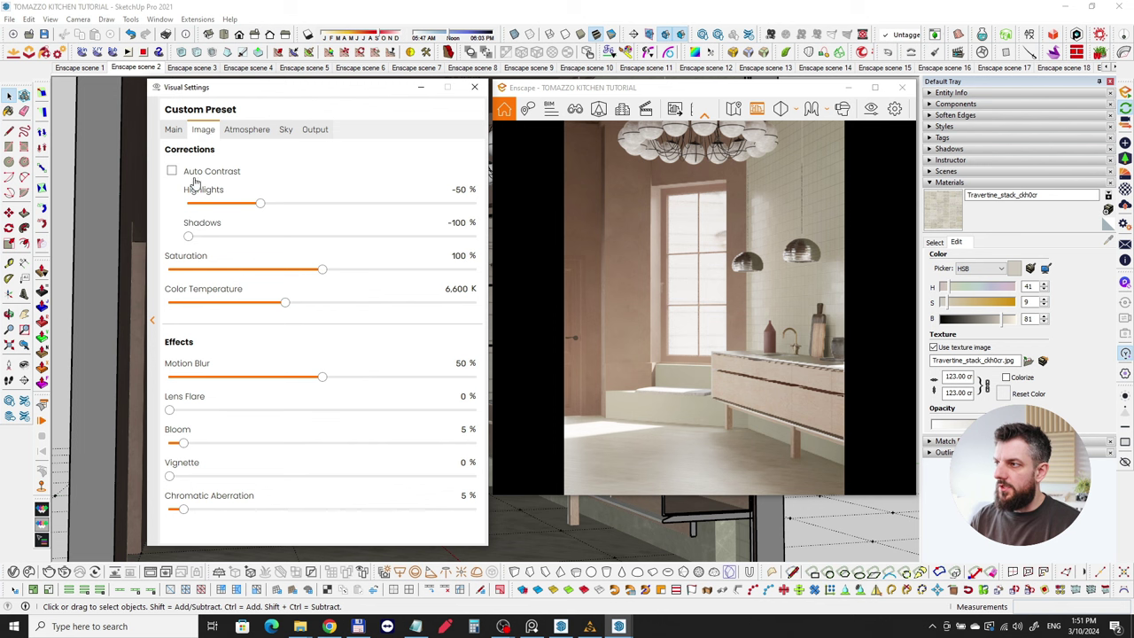
pyautogui.click(259, 202)
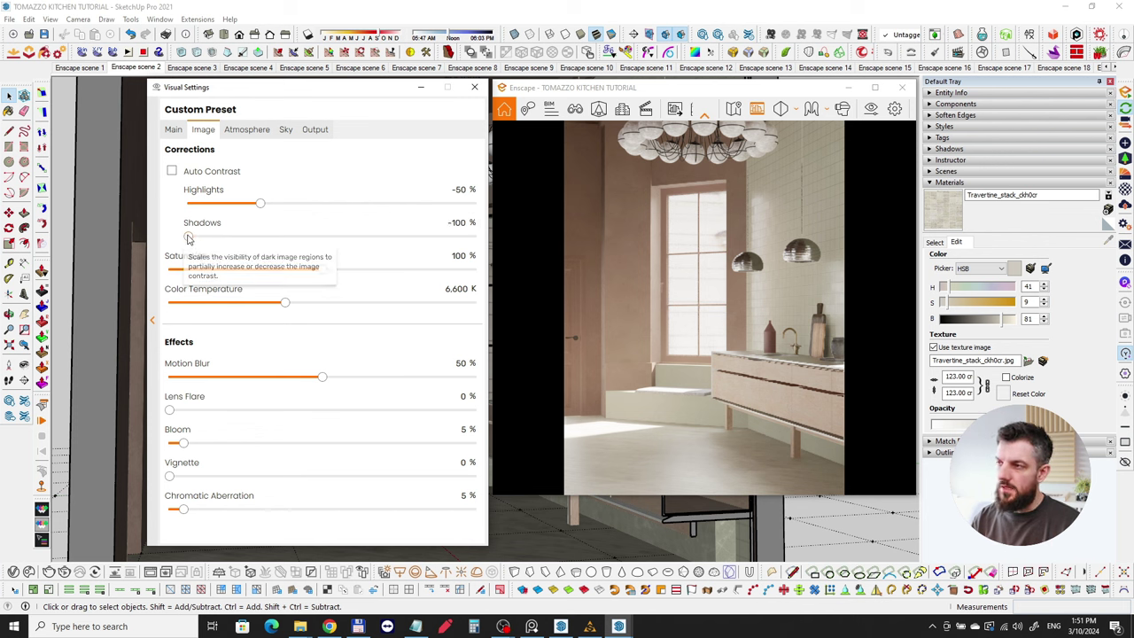
pyautogui.moveTo(193, 239); pyautogui.dragTo(151, 248)
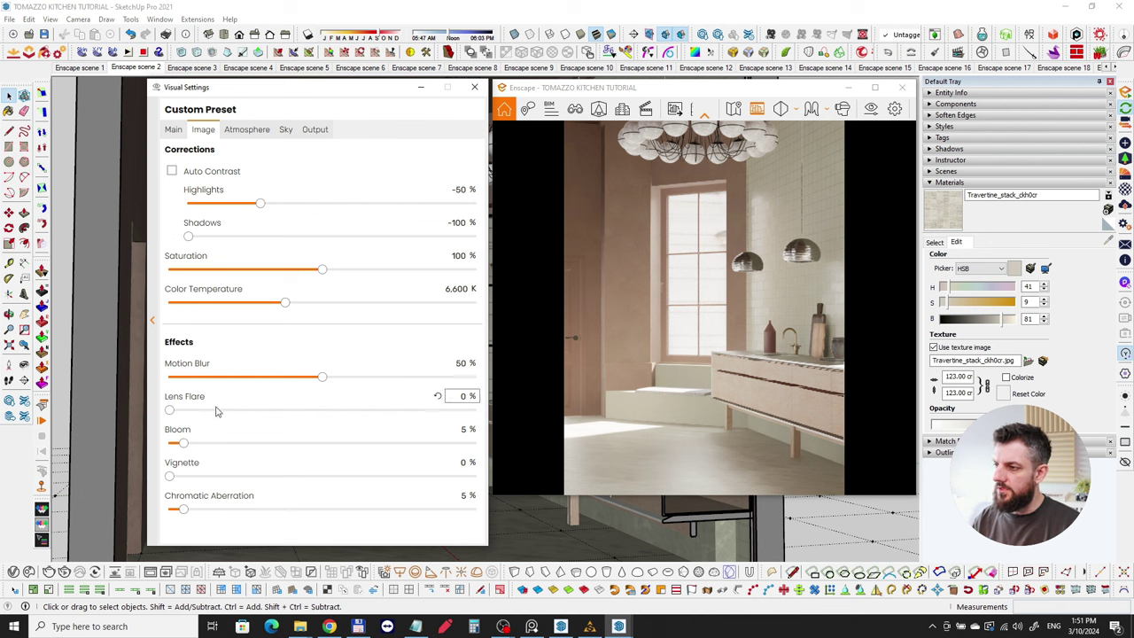
# Examine the preset's atmosphere illumination, skybox source and output resolution settings
pyautogui.click(238, 132)
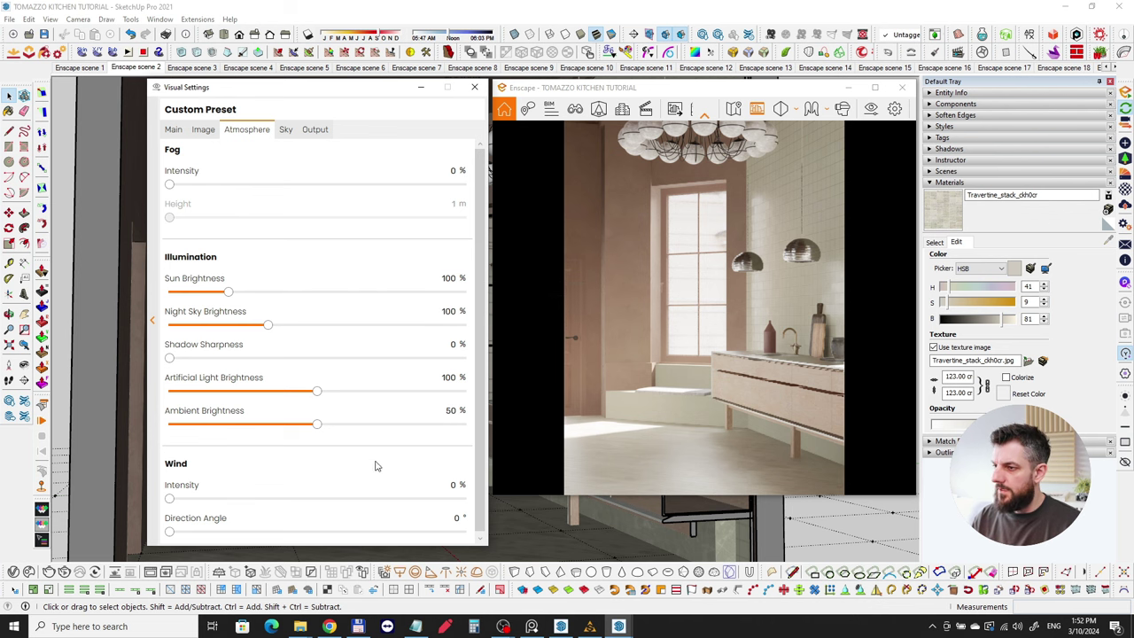
pyautogui.click(289, 130)
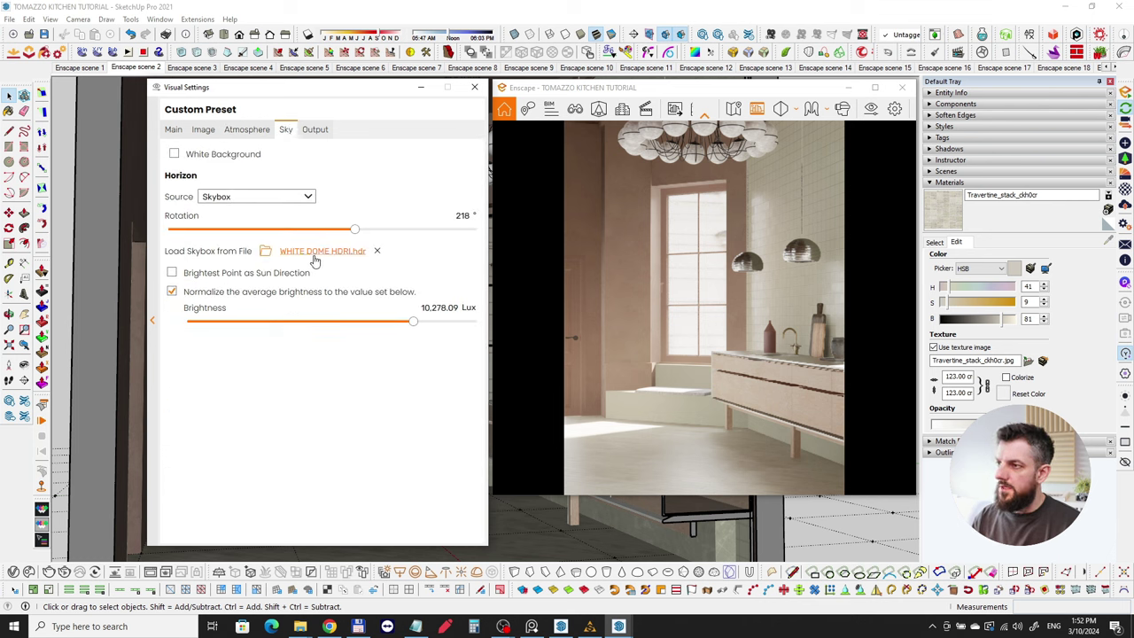
pyautogui.click(315, 130)
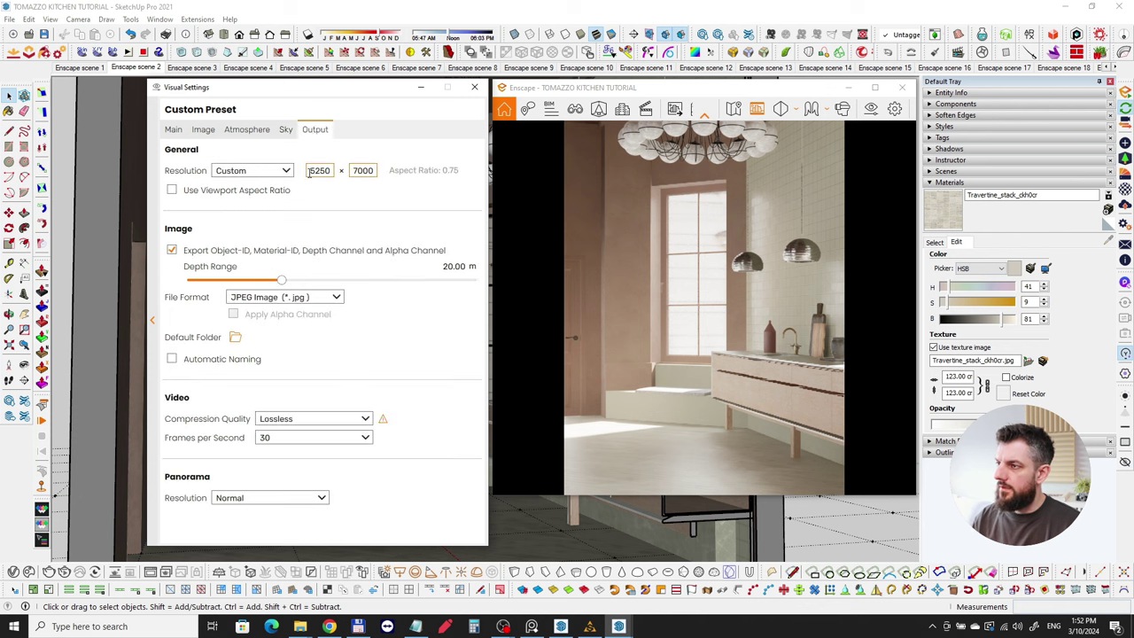
pyautogui.moveTo(309, 171); pyautogui.dragTo(350, 173)
pyautogui.click(359, 170)
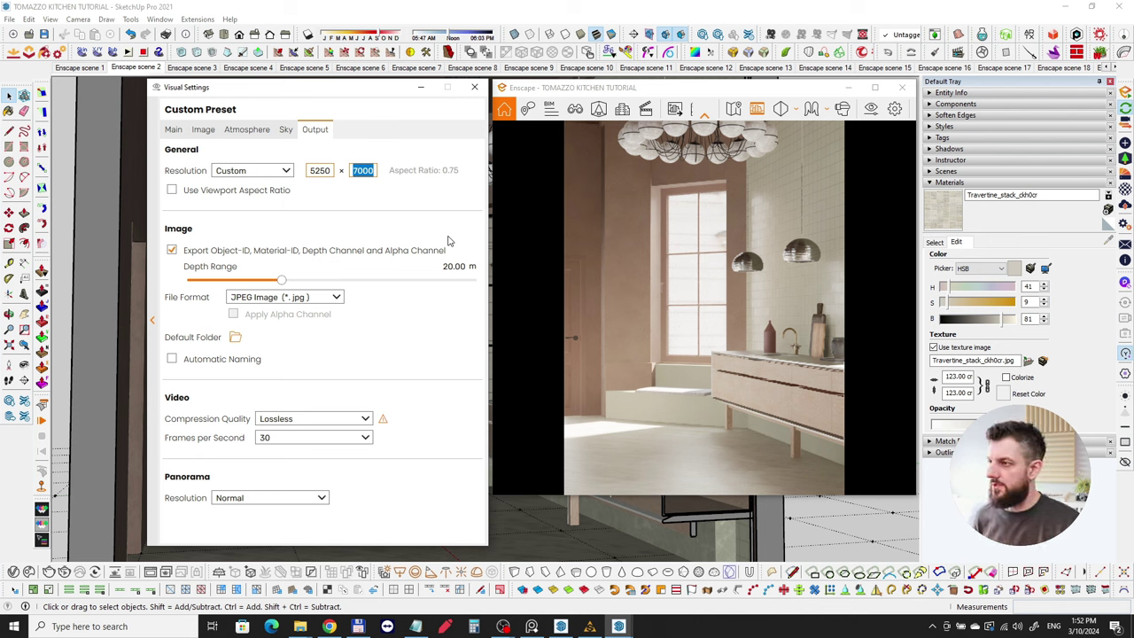
pyautogui.click(361, 172)
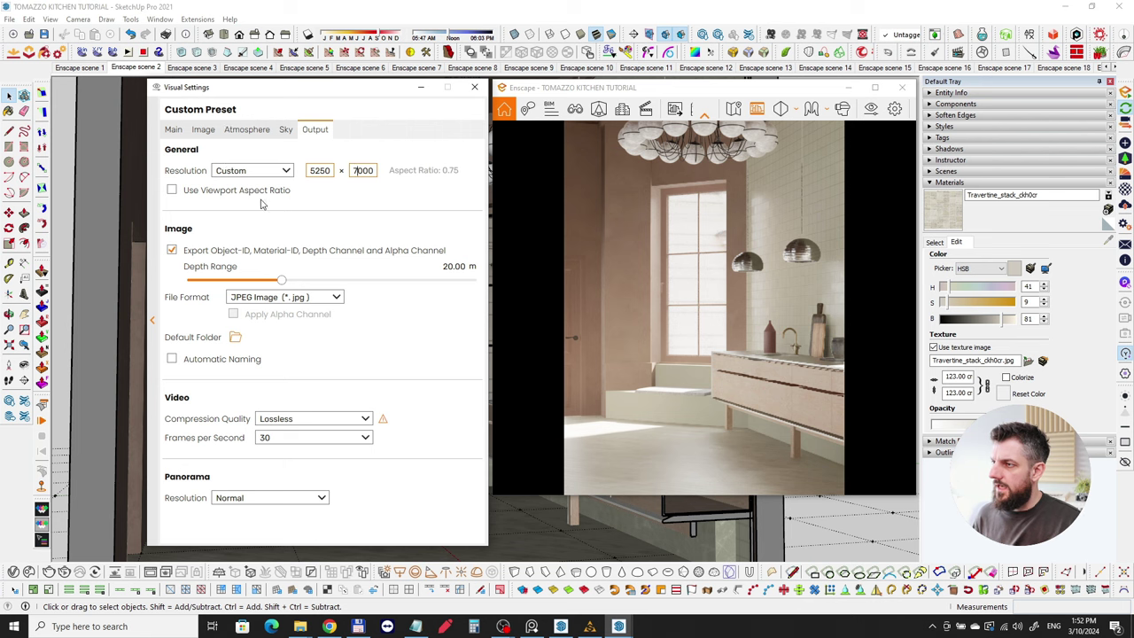
# Review the preset's camera, image correction and atmosphere settings once more
pyautogui.click(173, 131)
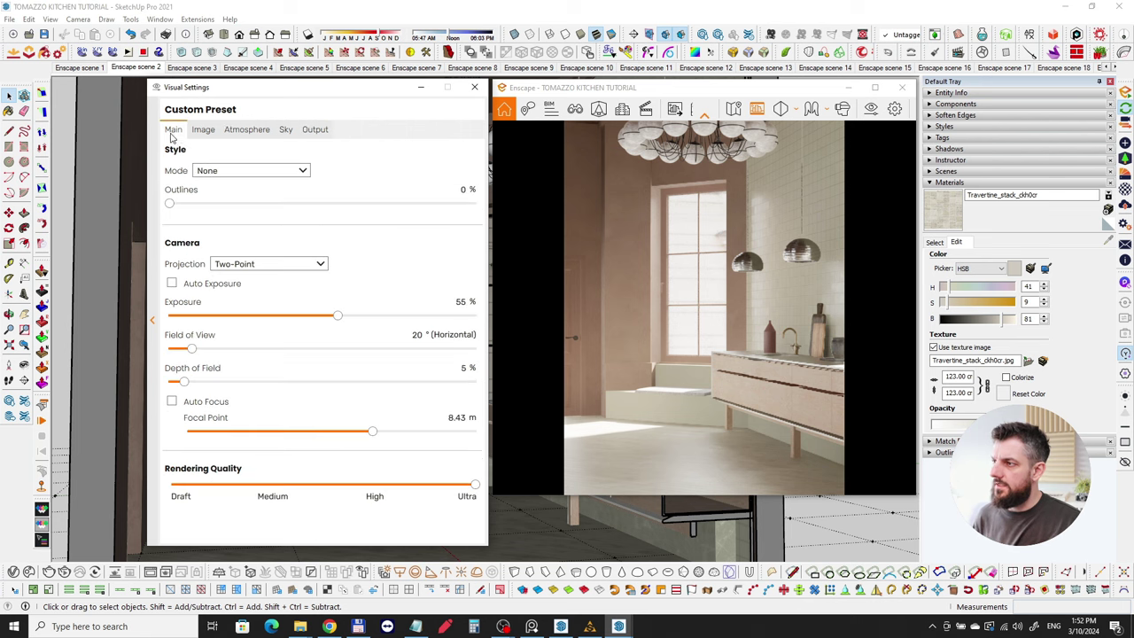
pyautogui.click(203, 130)
pyautogui.click(247, 130)
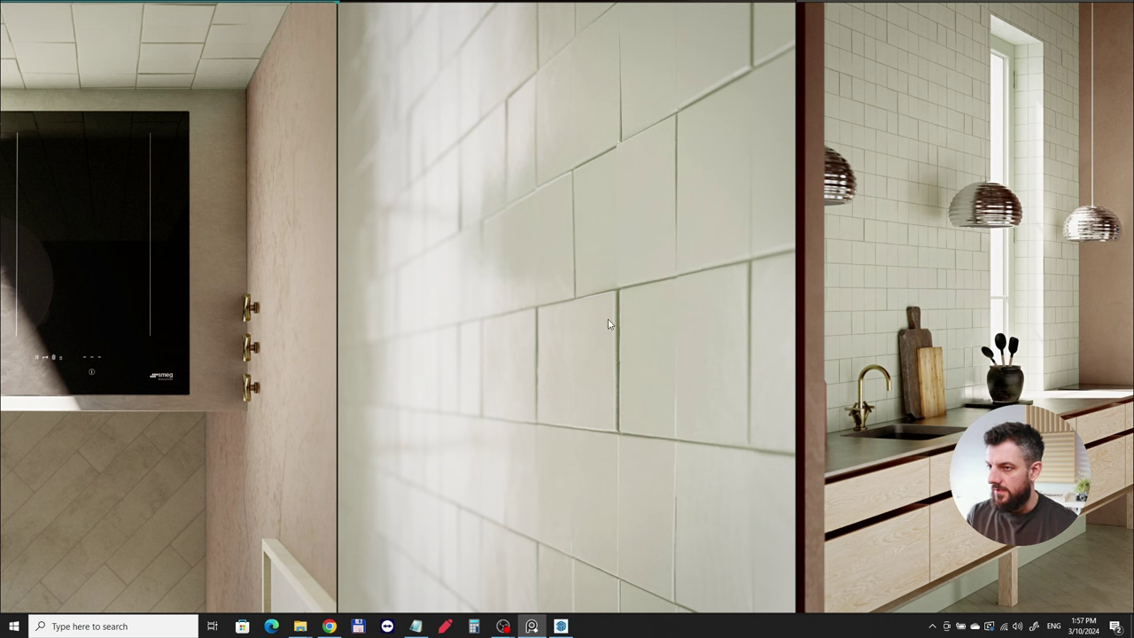
# Browse the finished kitchen renders, comparing the floor tiles, wall tiles and sink close-ups
pyautogui.press('Down')
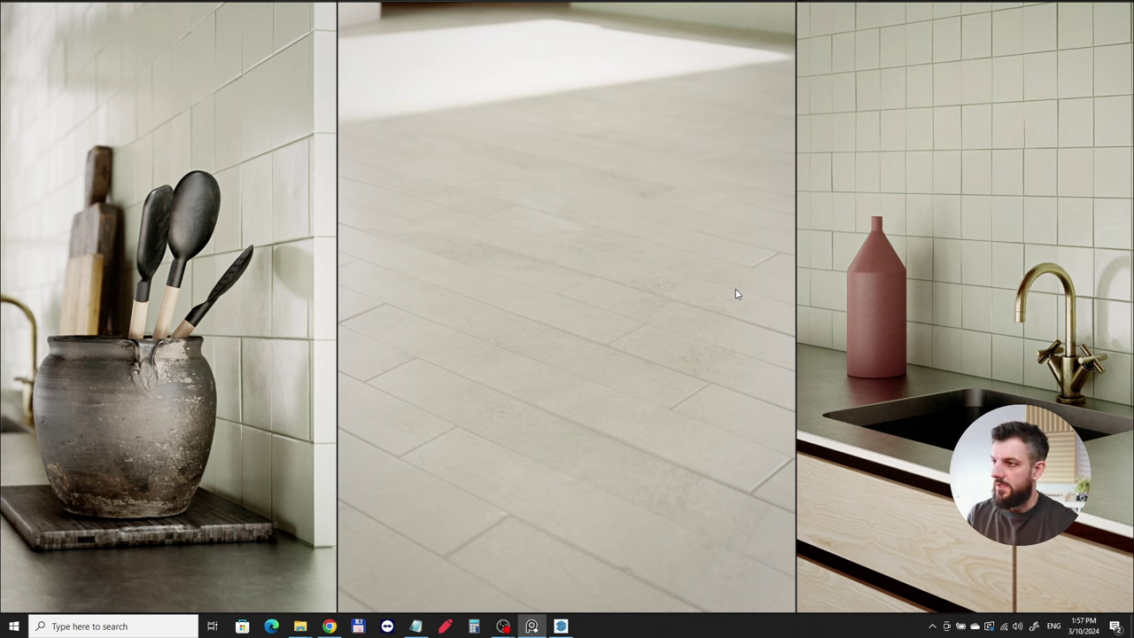
pyautogui.click(736, 294)
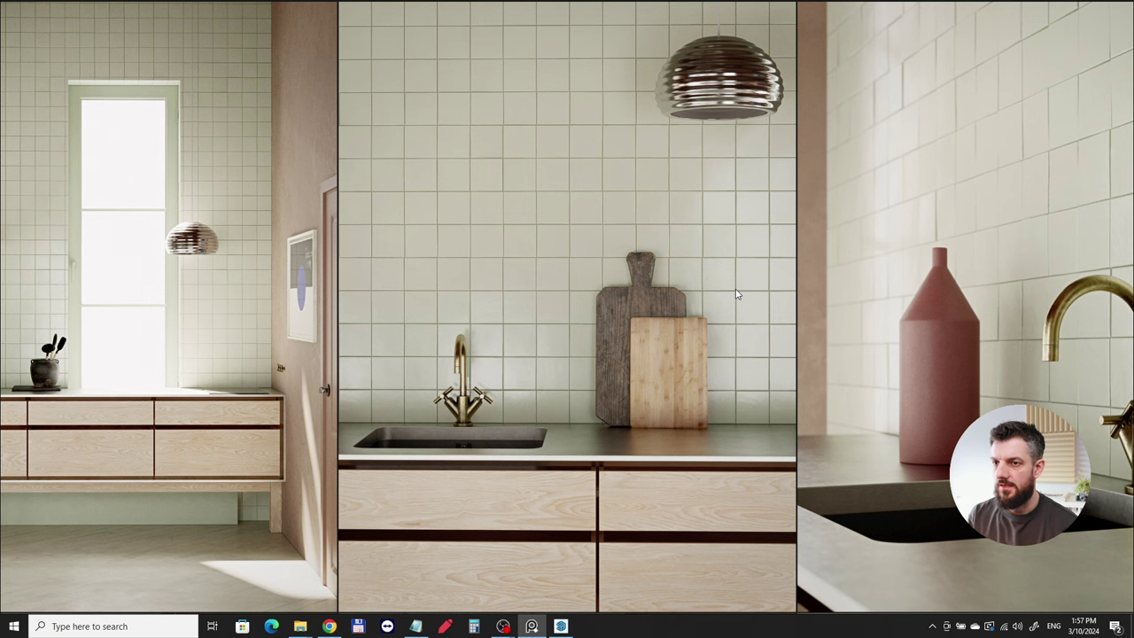
pyautogui.press('Right')
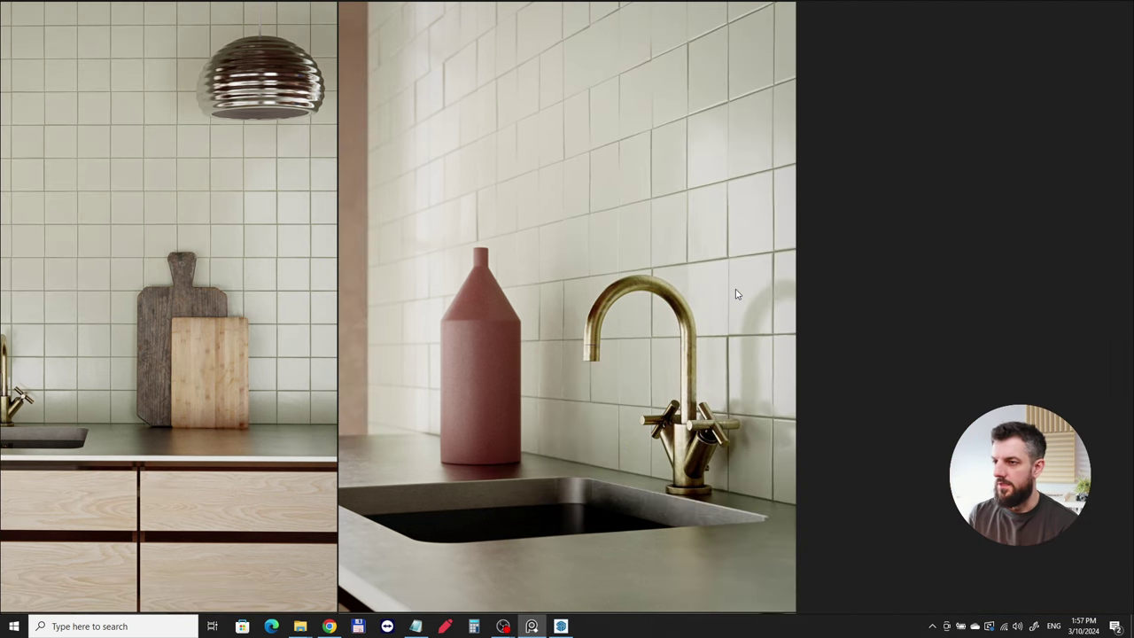